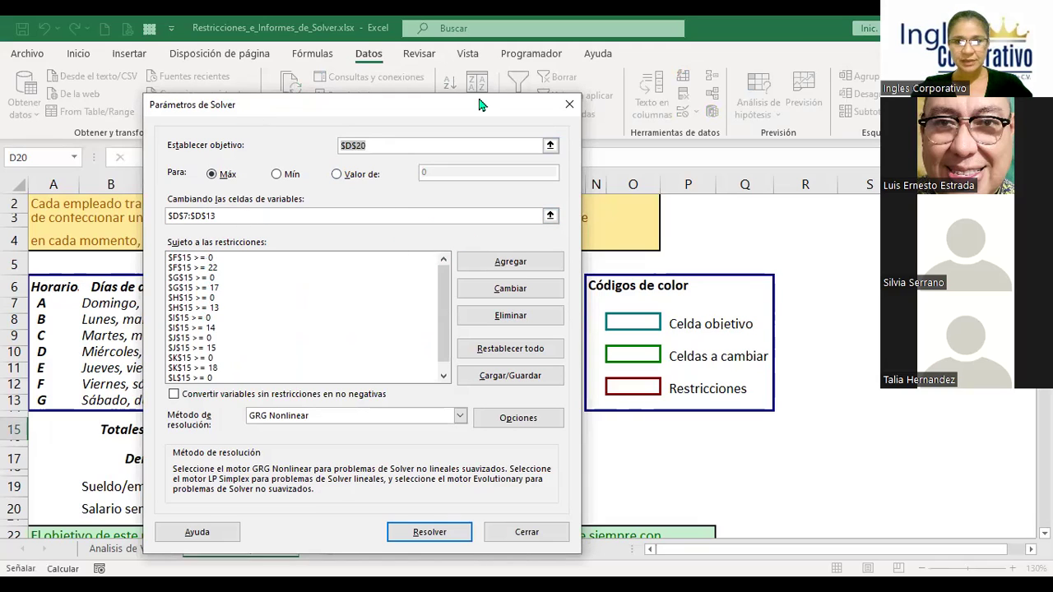
# Step: Try to solve the staff schedule in Solver, maximizing D20 by changing D7:D13
pyautogui.moveTo(481, 105); pyautogui.dragTo(731, 96)
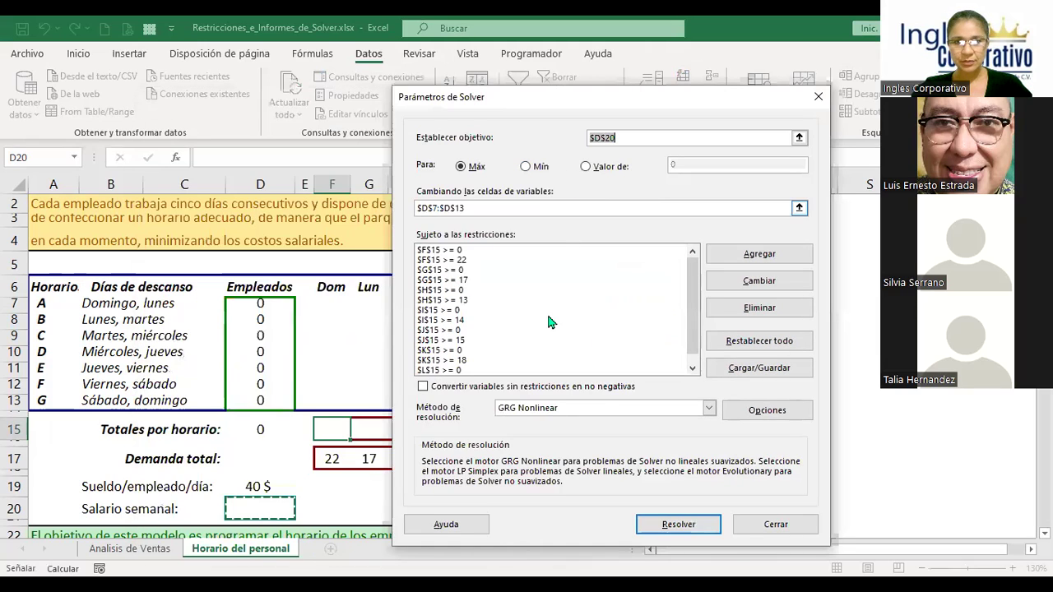
pyautogui.click(701, 528)
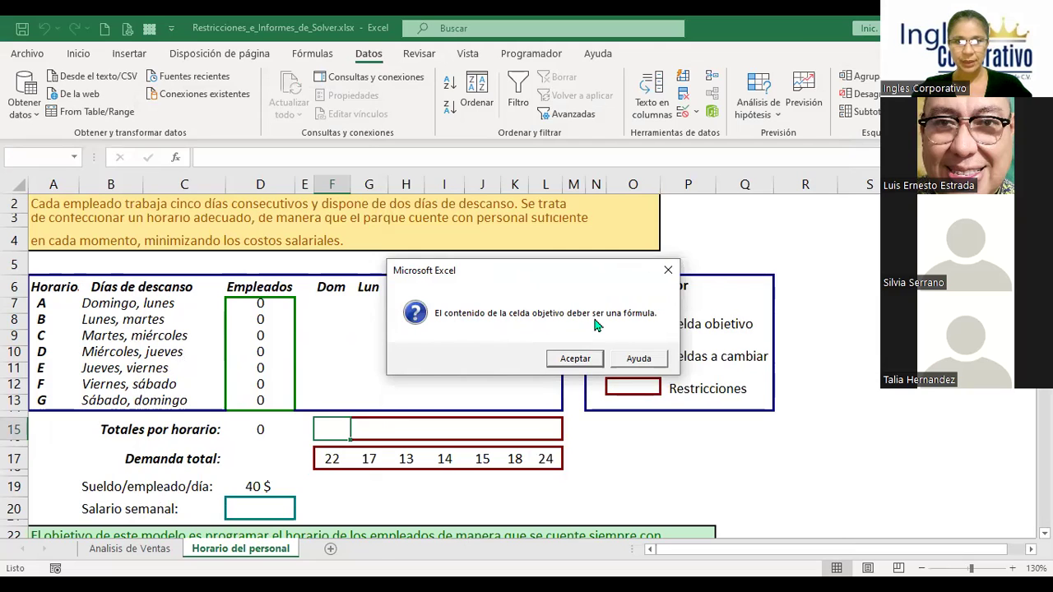
pyautogui.click(585, 363)
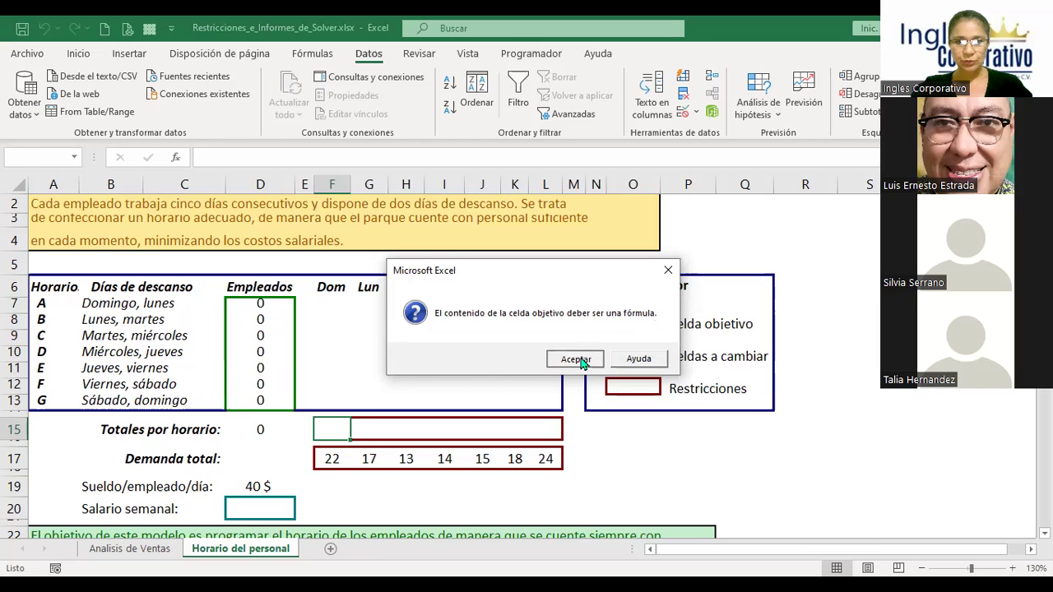
pyautogui.click(581, 363)
pyautogui.click(795, 519)
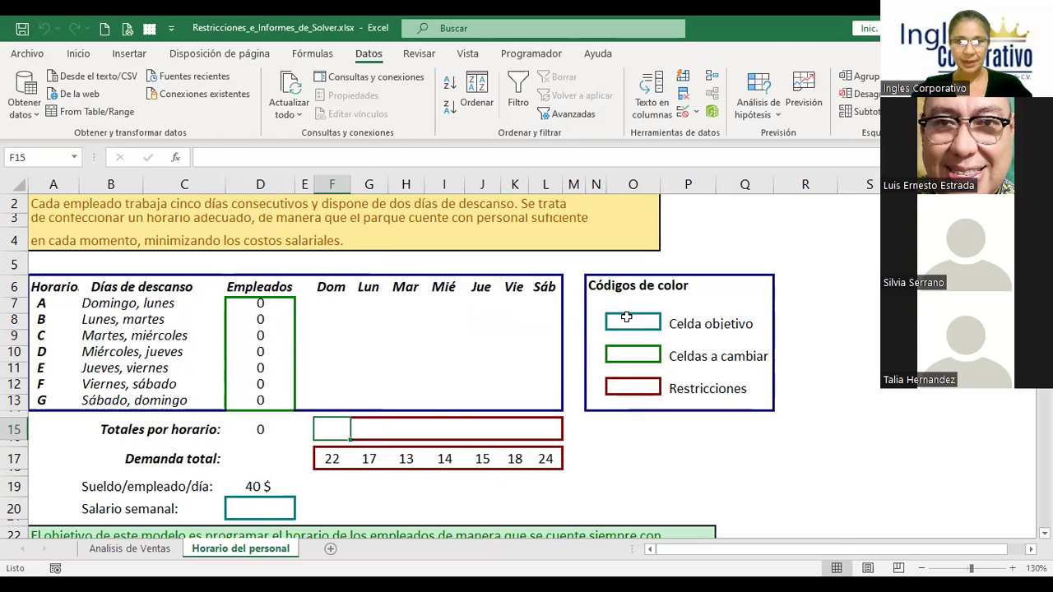
# Step: Enter the weekly salary formula +D19*D15 in cell D20
pyautogui.click(251, 507)
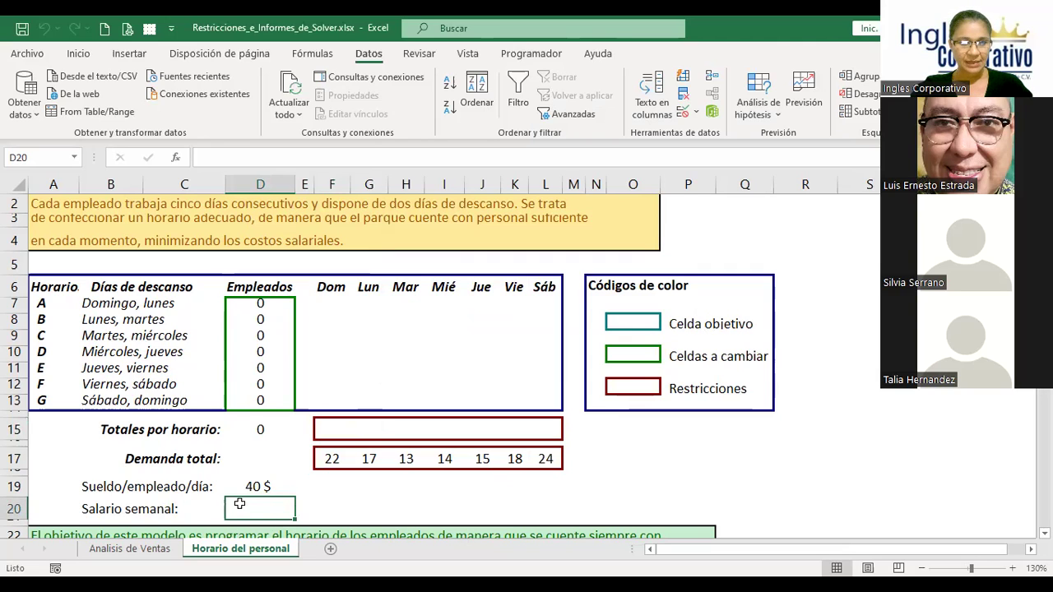
pyautogui.write('+')
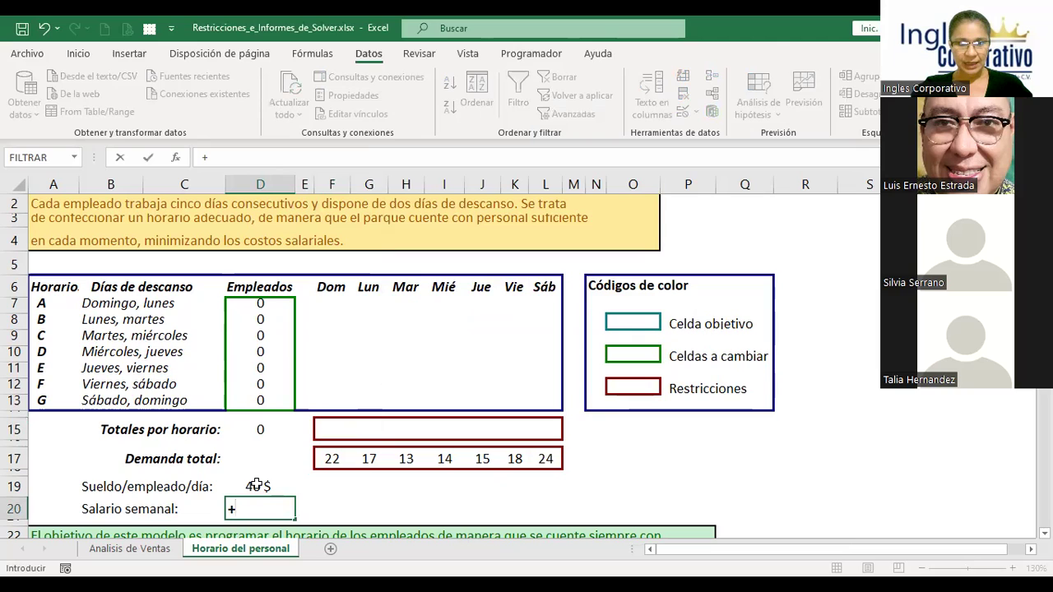
pyautogui.click(257, 487)
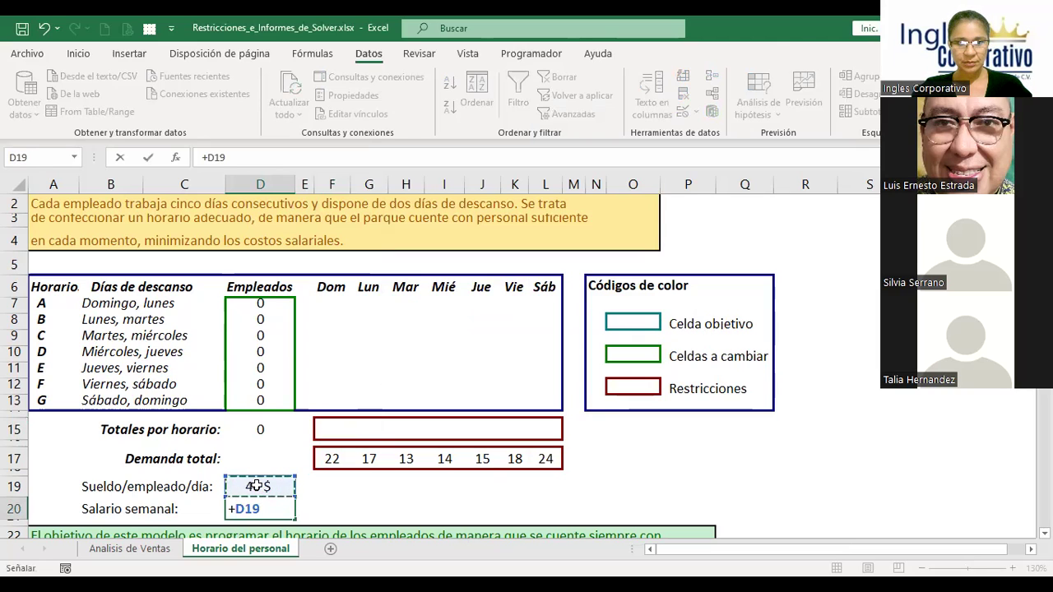
pyautogui.write('*')
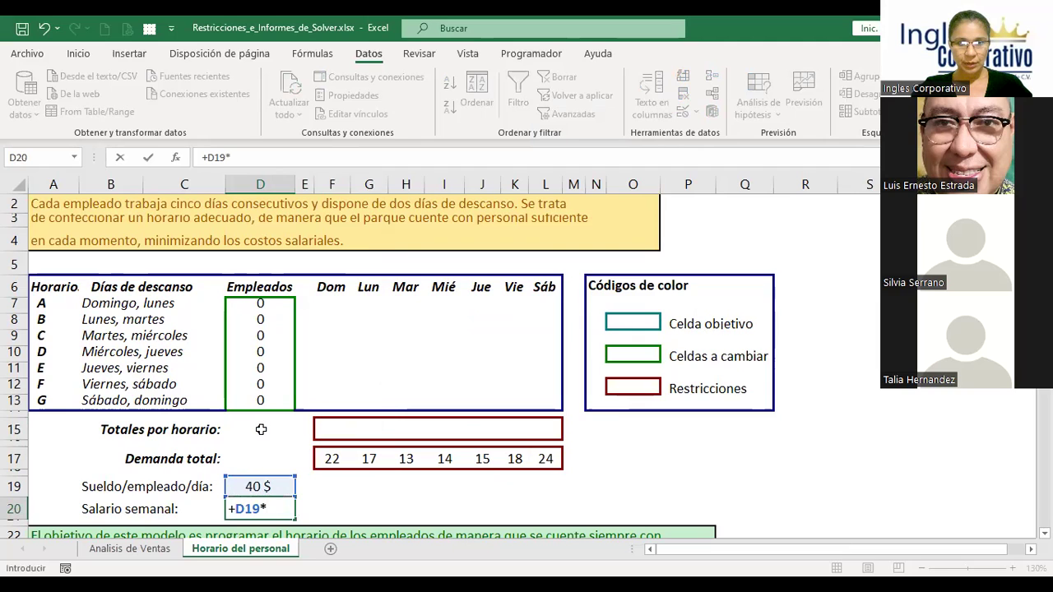
pyautogui.click(261, 429)
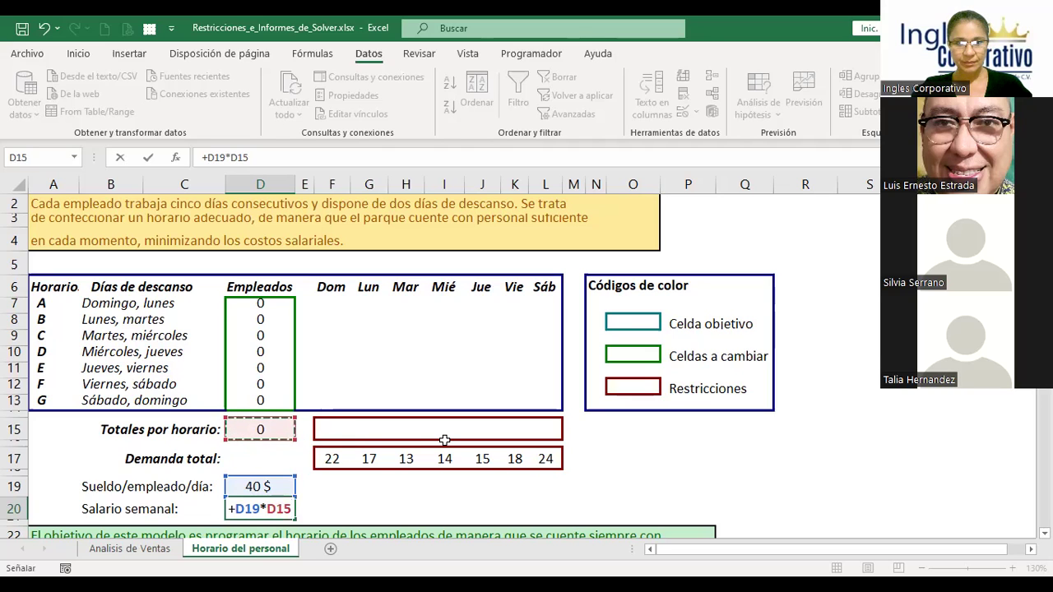
pyautogui.press('Return')
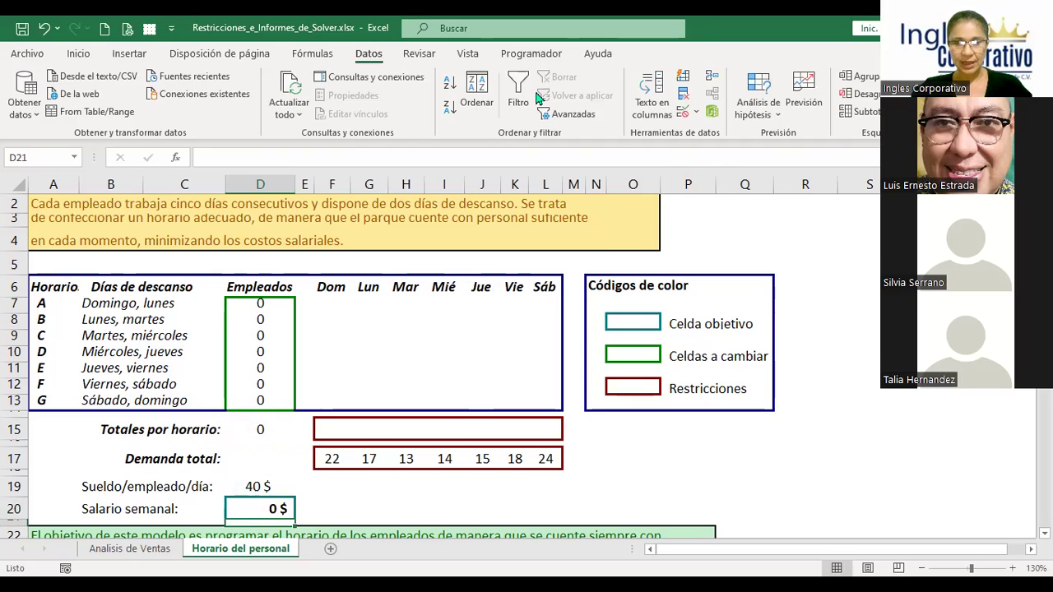
# Step: Run Solver again on the schedule with the D20 formula as the objective and dismiss its results
pyautogui.hotkey('alt', 'd')
pyautogui.press('y')
pyautogui.press('2')
pyautogui.click(680, 524)
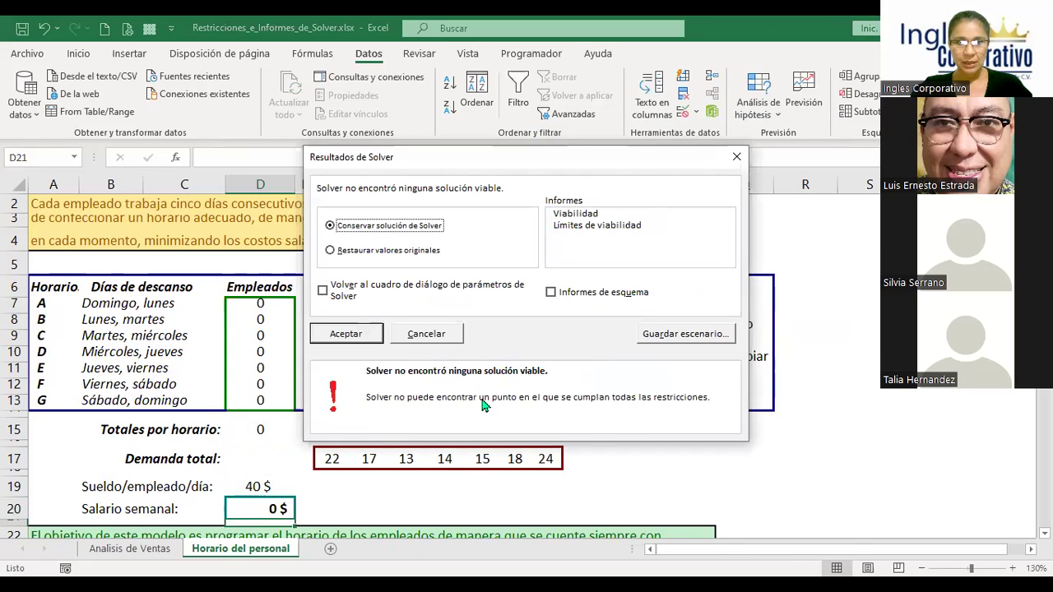
pyautogui.click(736, 156)
# Step: Review the Solver objective, variable cells and the list of constraints on row 15, closing the parameters without solving
pyautogui.click(326, 321)
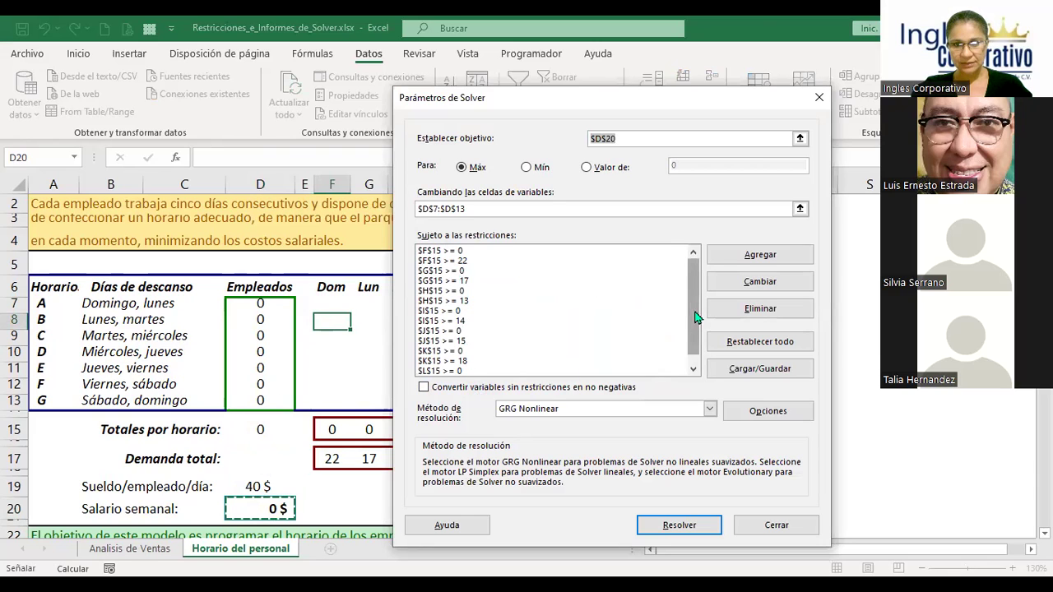
pyautogui.moveTo(693, 311); pyautogui.dragTo(694, 319)
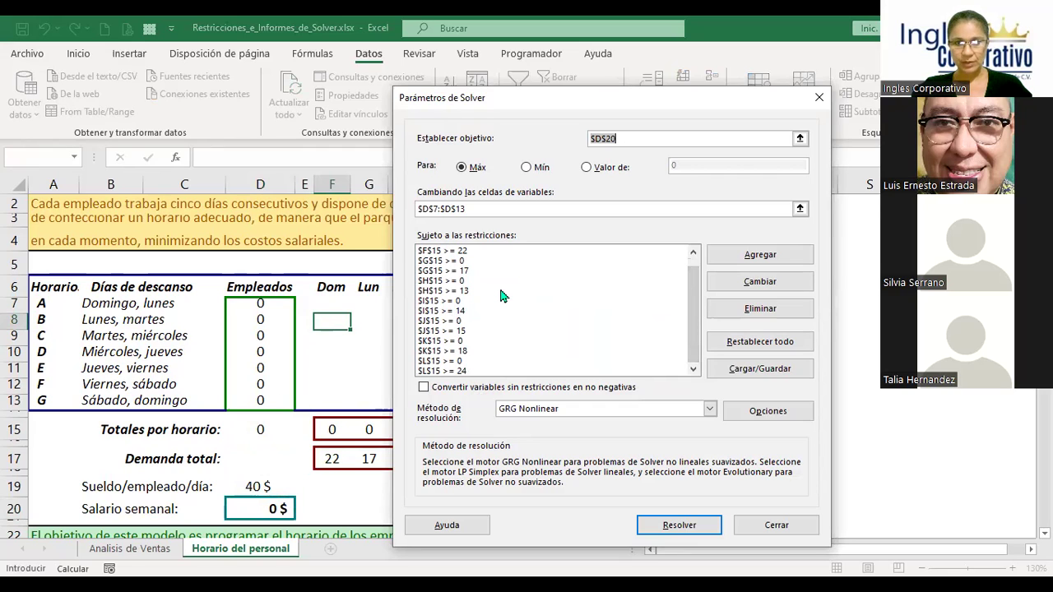
pyautogui.moveTo(691, 329); pyautogui.dragTo(692, 321)
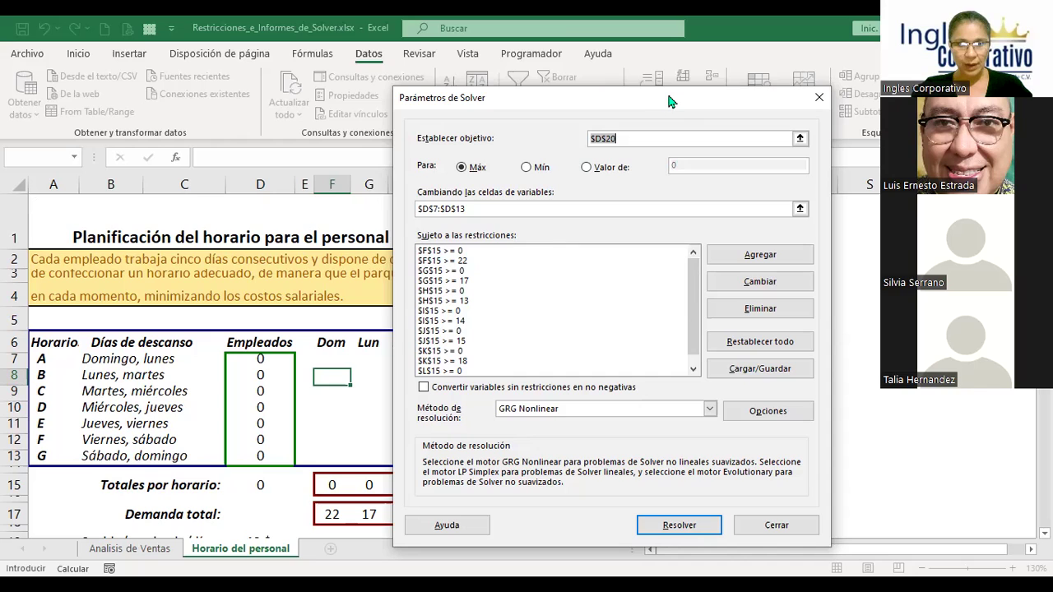
pyautogui.moveTo(668, 101); pyautogui.dragTo(759, 62)
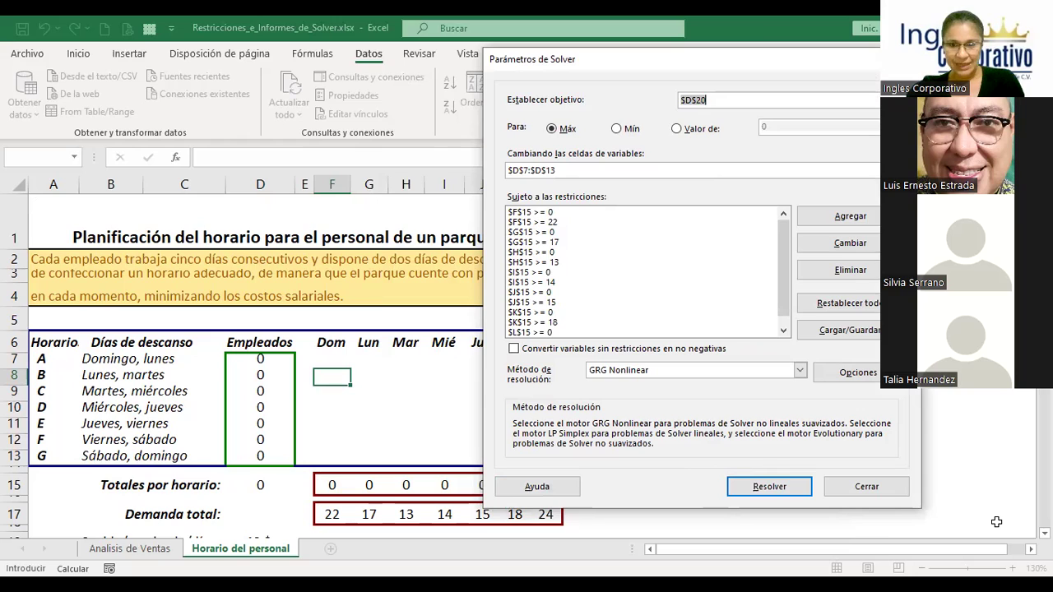
pyautogui.press('Escape')
# Step: Increase the height of row 41 in the problem specifications so the text about possible schedules is fully readable
pyautogui.click(334, 484)
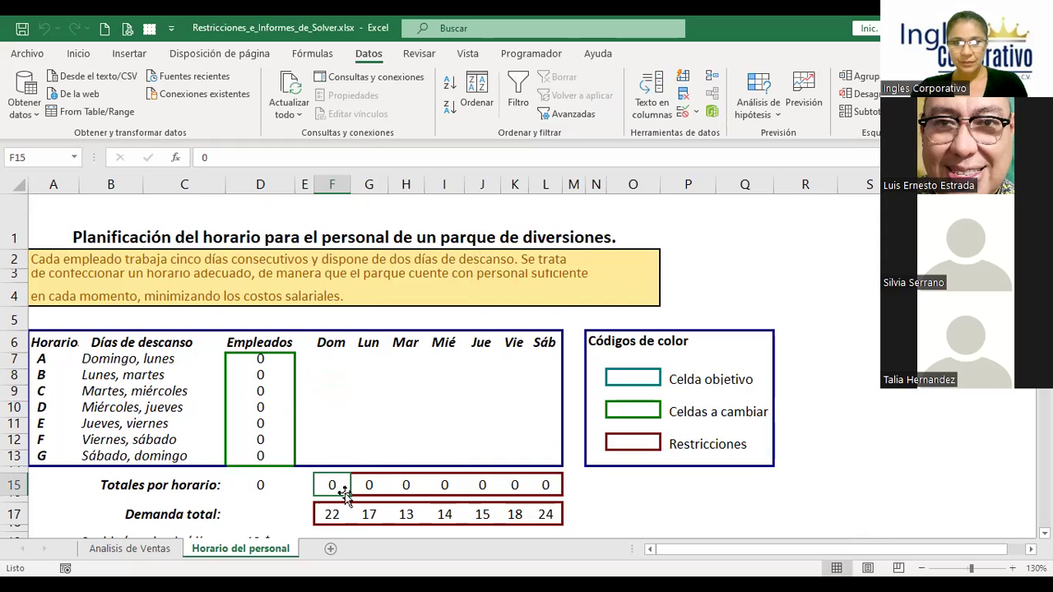
pyautogui.scroll(-2, 381, 469)
pyautogui.scroll(-6, 381, 469)
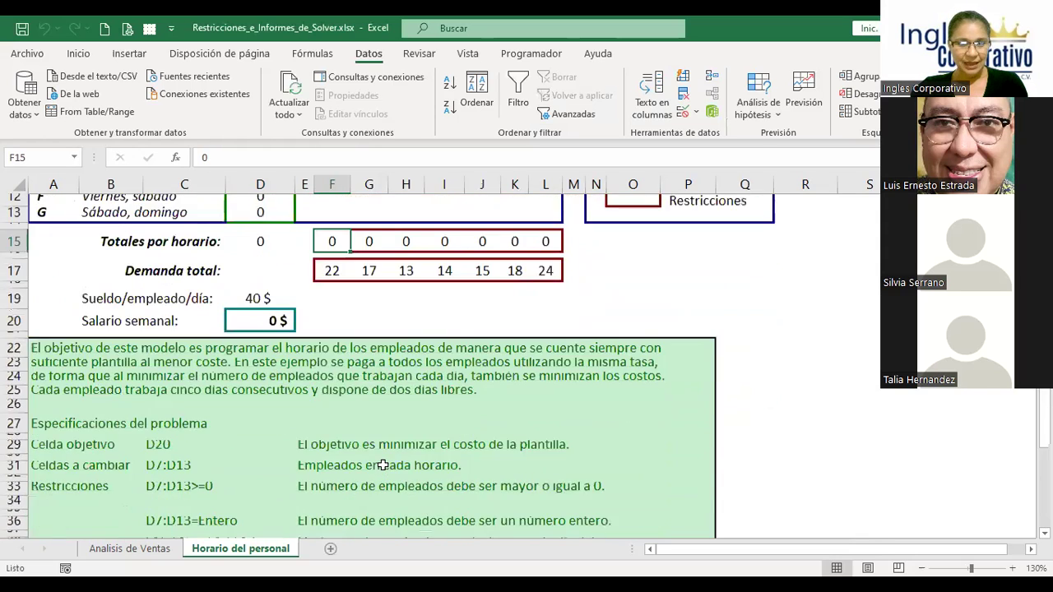
pyautogui.click(14, 387)
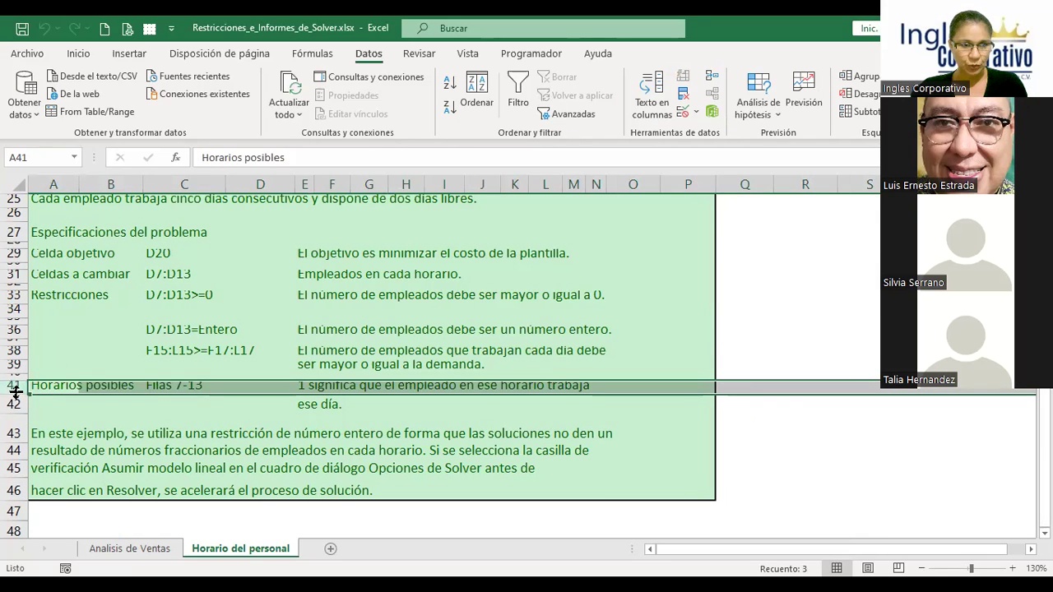
pyautogui.moveTo(11, 393); pyautogui.dragTo(11, 400)
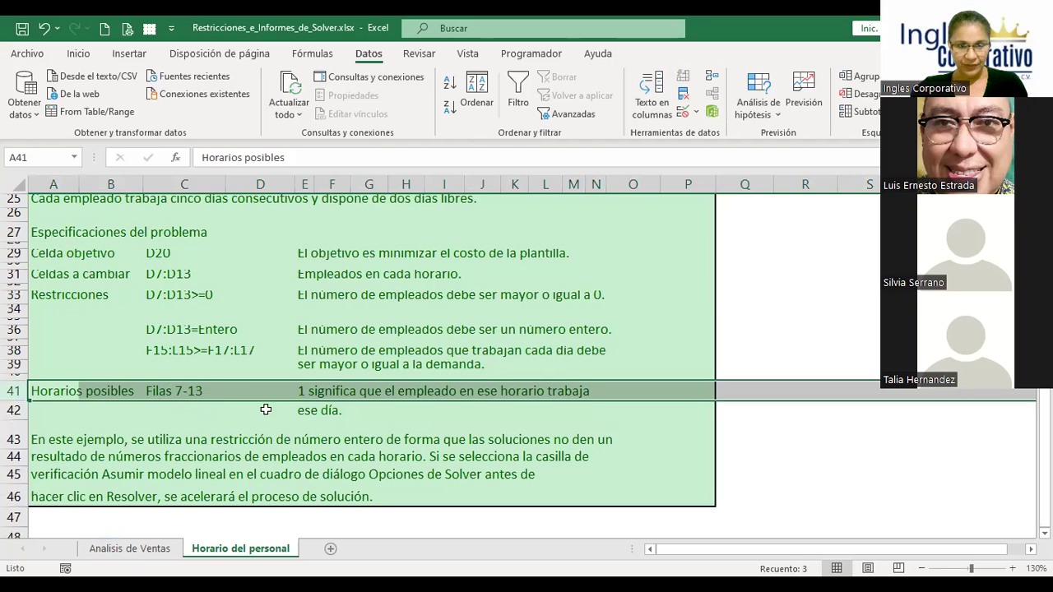
# Step: Compare schedule rows 7 to 13 and the row 15 totals with the specification of what a 1 means
pyautogui.scroll(5, 263, 407)
pyautogui.scroll(4, 265, 409)
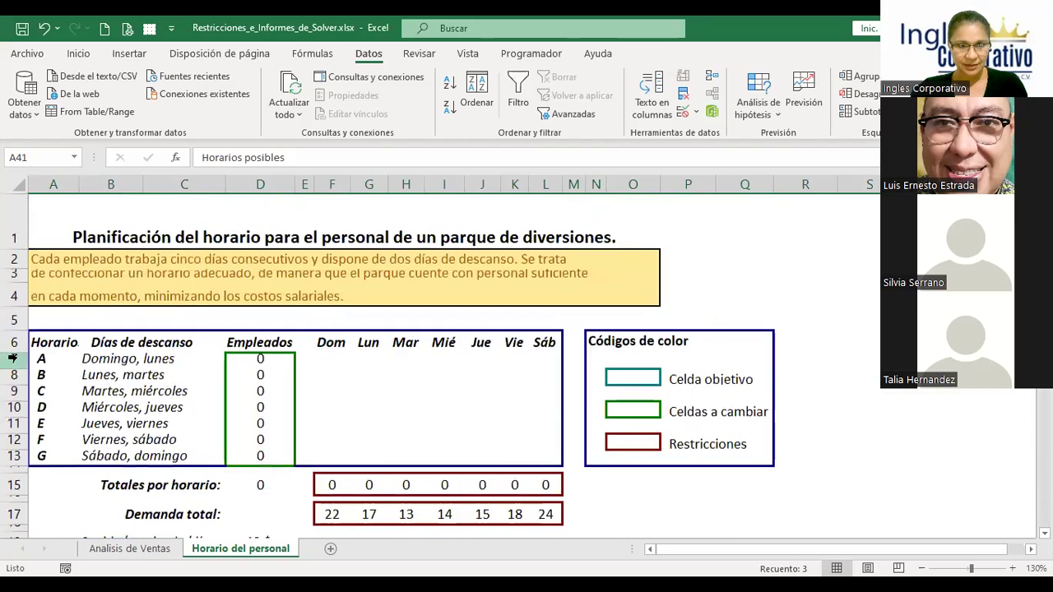
pyautogui.moveTo(16, 360); pyautogui.dragTo(8, 454)
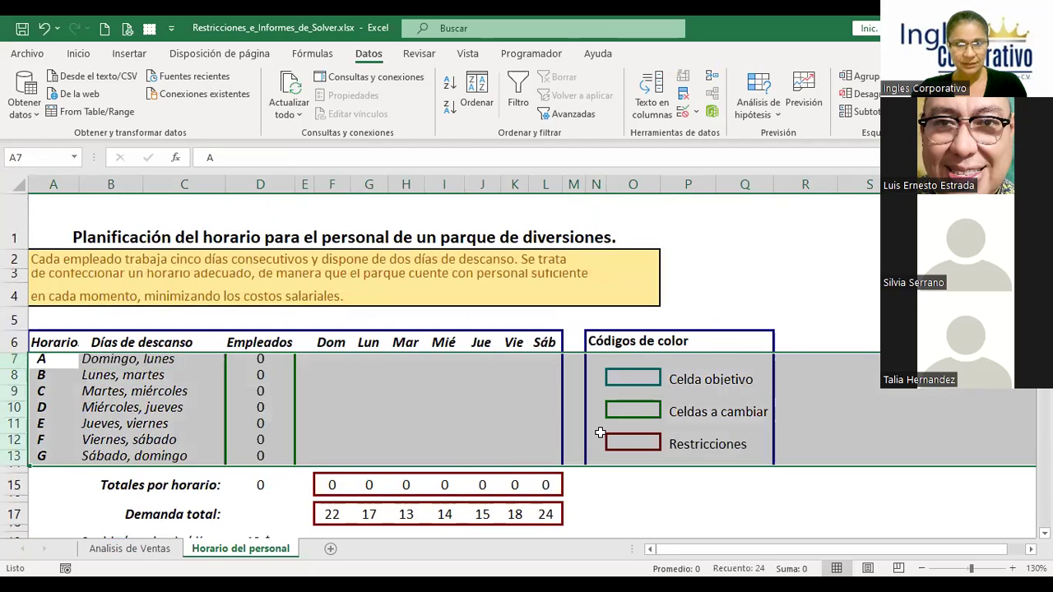
pyautogui.scroll(-9, 600, 433)
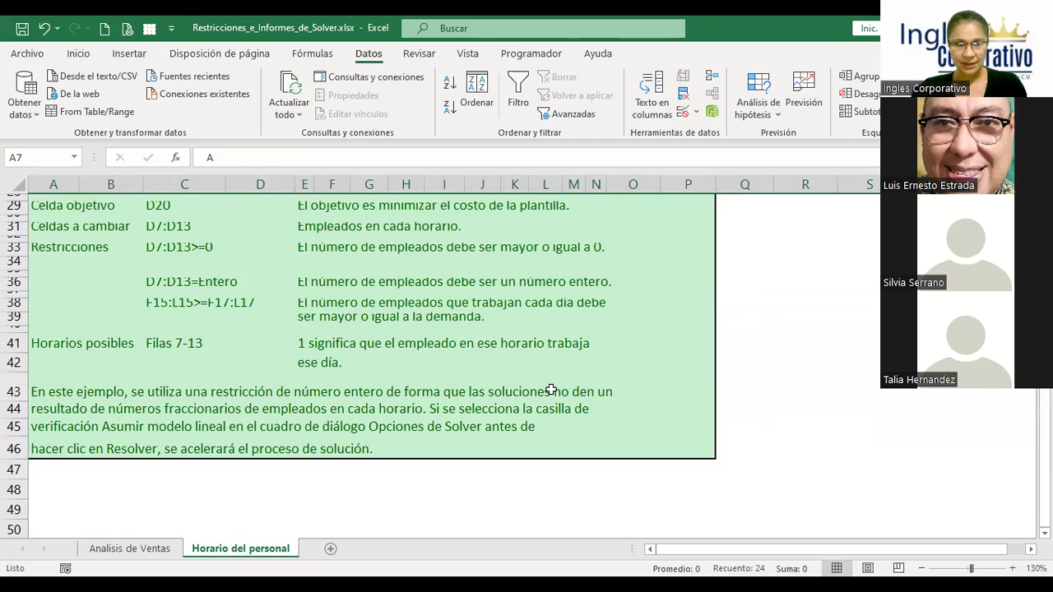
pyautogui.scroll(8, 551, 391)
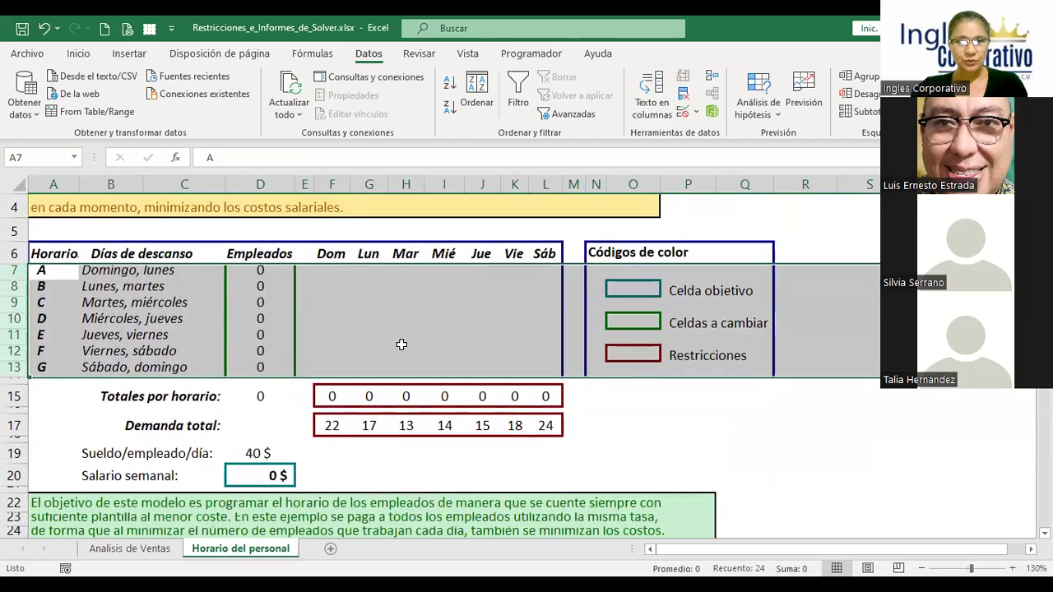
pyautogui.click(332, 272)
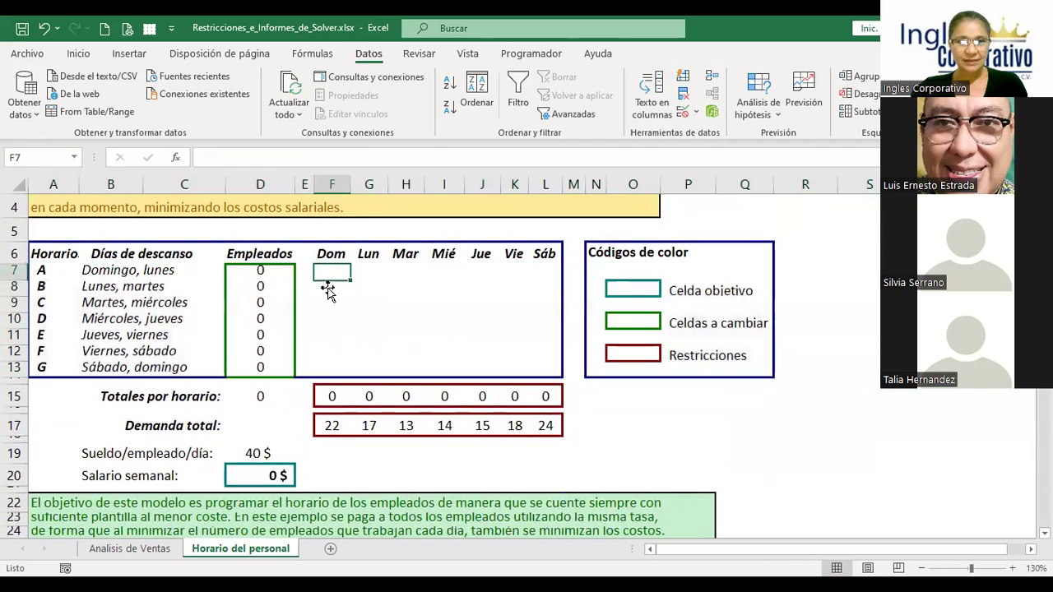
pyautogui.click(331, 394)
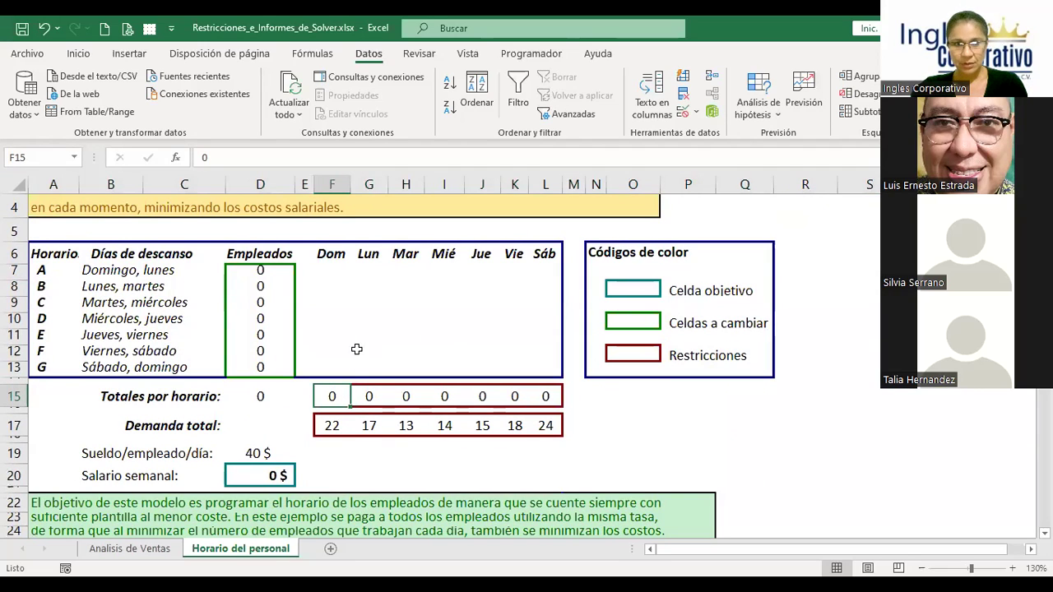
pyautogui.click(326, 273)
pyautogui.scroll(-5, 400, 306)
pyautogui.scroll(6, 376, 338)
pyautogui.scroll(1, 383, 408)
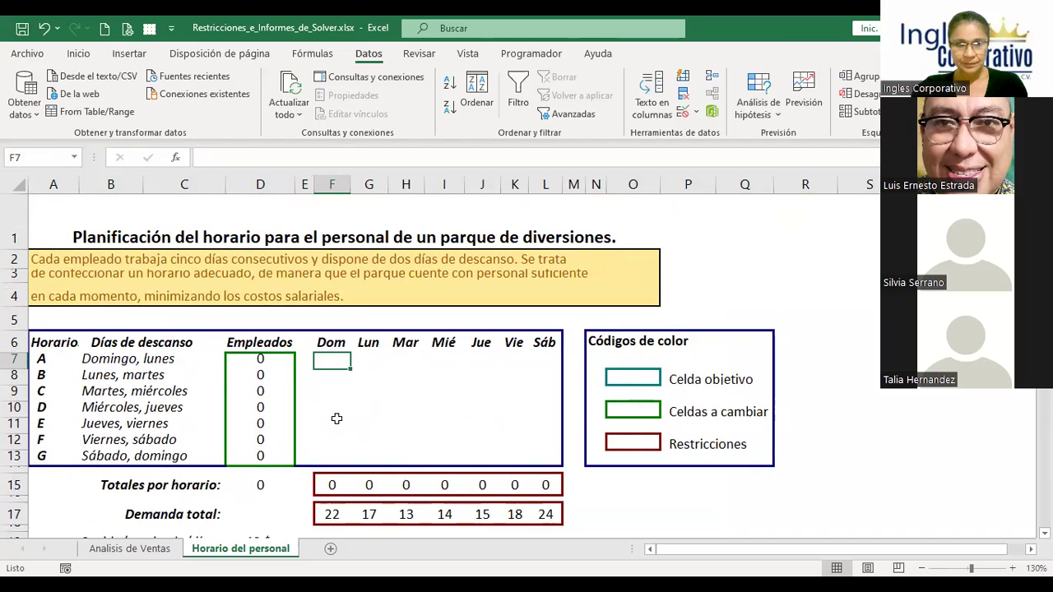
# Step: Mark the working days of schedule A by entering 1 from Tuesday to Saturday in H7:L7
pyautogui.click(12, 362)
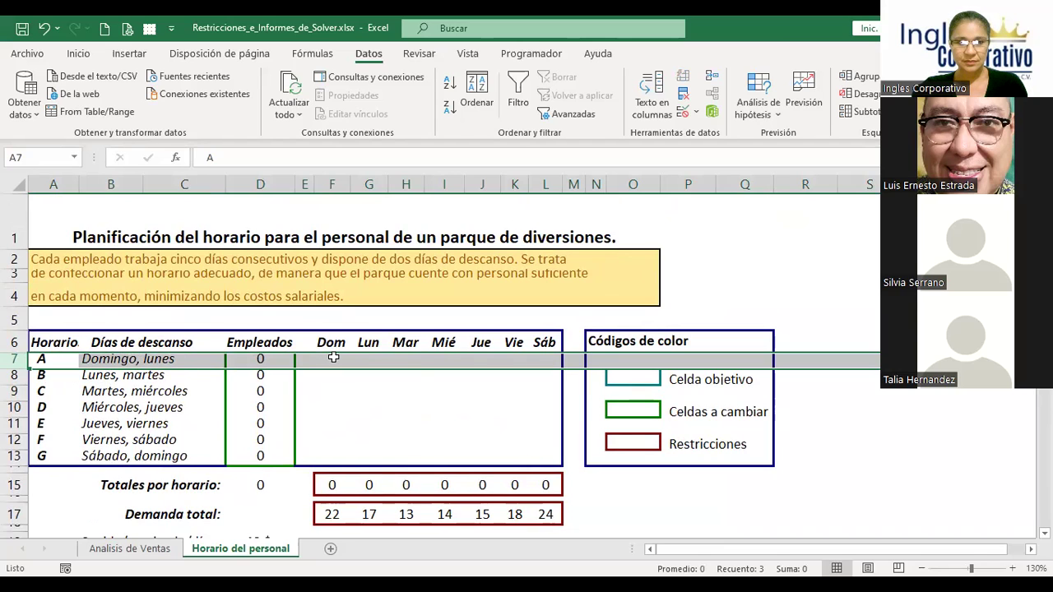
pyautogui.click(406, 359)
pyautogui.write('1')
pyautogui.press('Tab')
pyautogui.write('1')
pyautogui.press('Tab')
pyautogui.write('1')
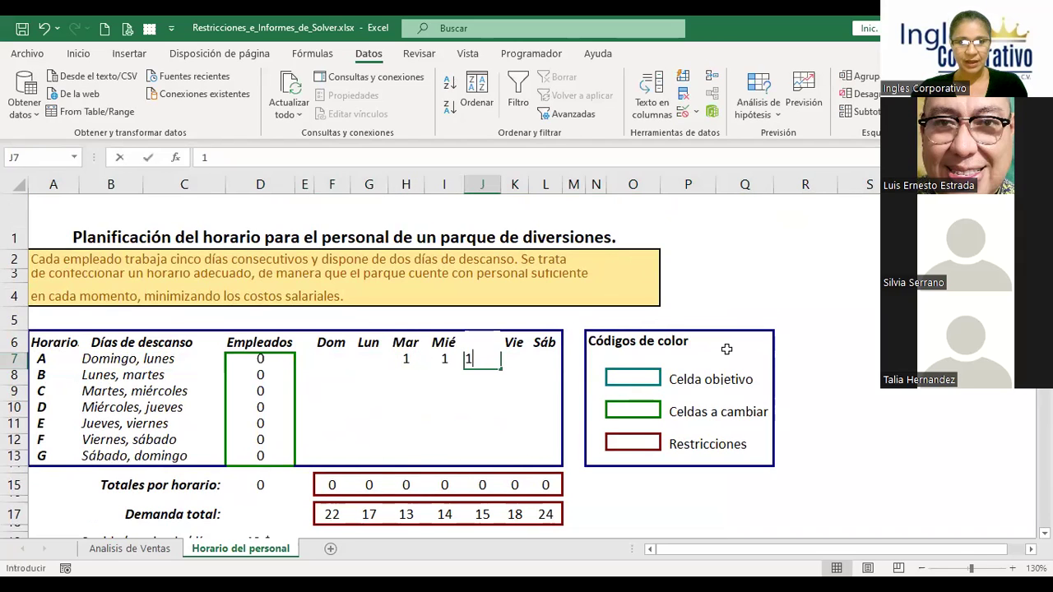
pyautogui.press('Tab')
pyautogui.write('1')
pyautogui.press('Tab')
pyautogui.write('1')
pyautogui.press('Tab')
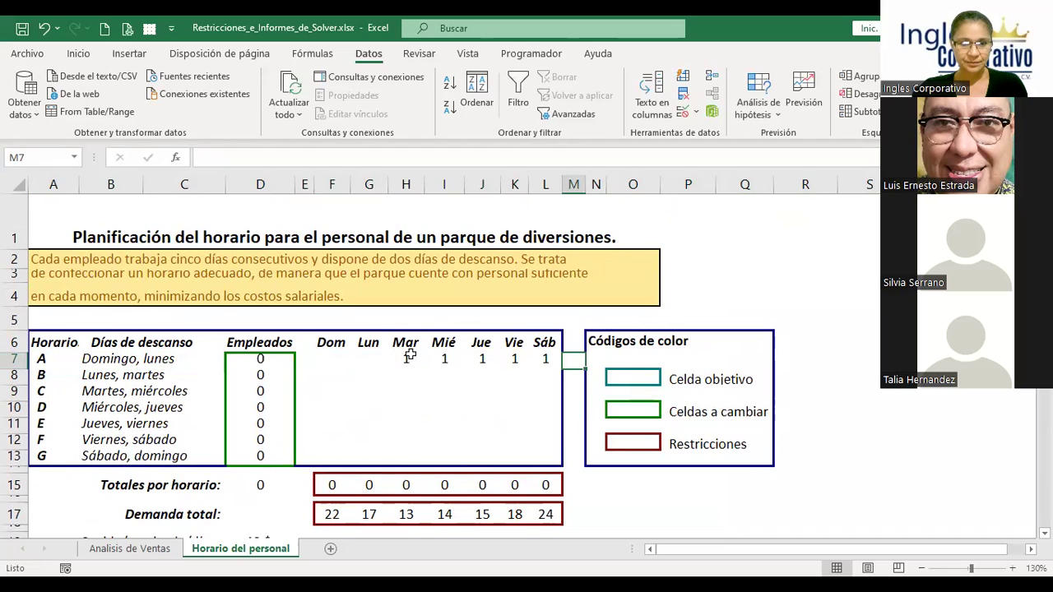
pyautogui.moveTo(405, 360); pyautogui.dragTo(552, 365)
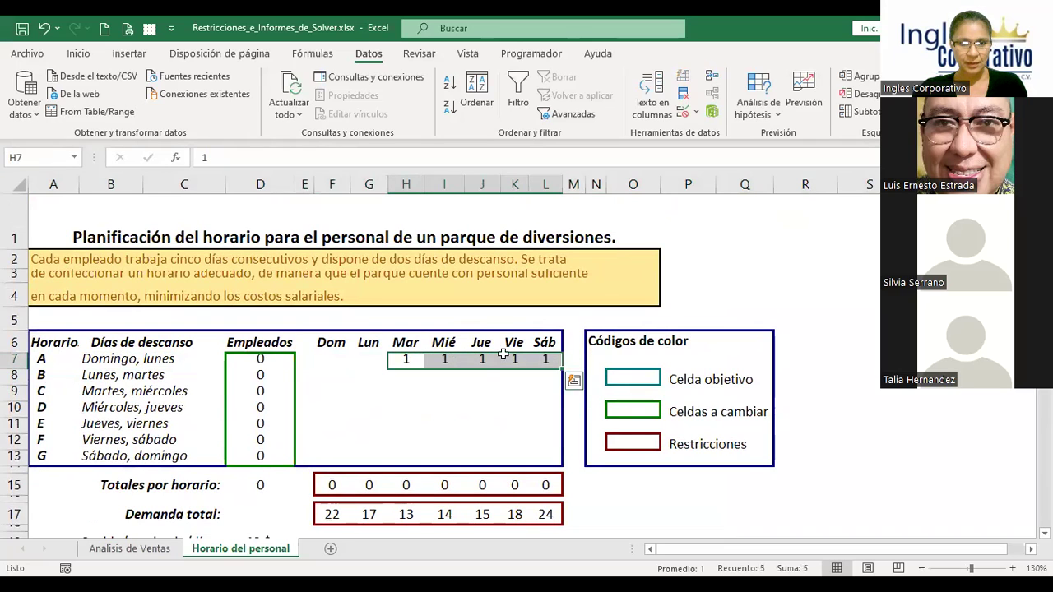
# Step: Mark the working days of schedule B by entering 1 for Sunday in F8 and Wednesday to Saturday in I8:L8
pyautogui.click(317, 373)
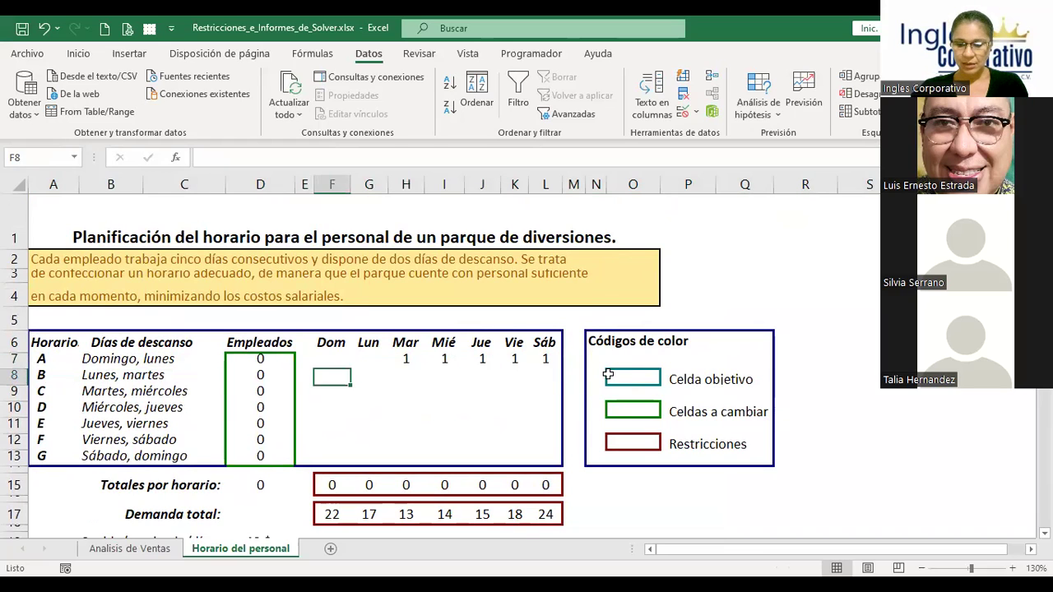
pyautogui.write('1')
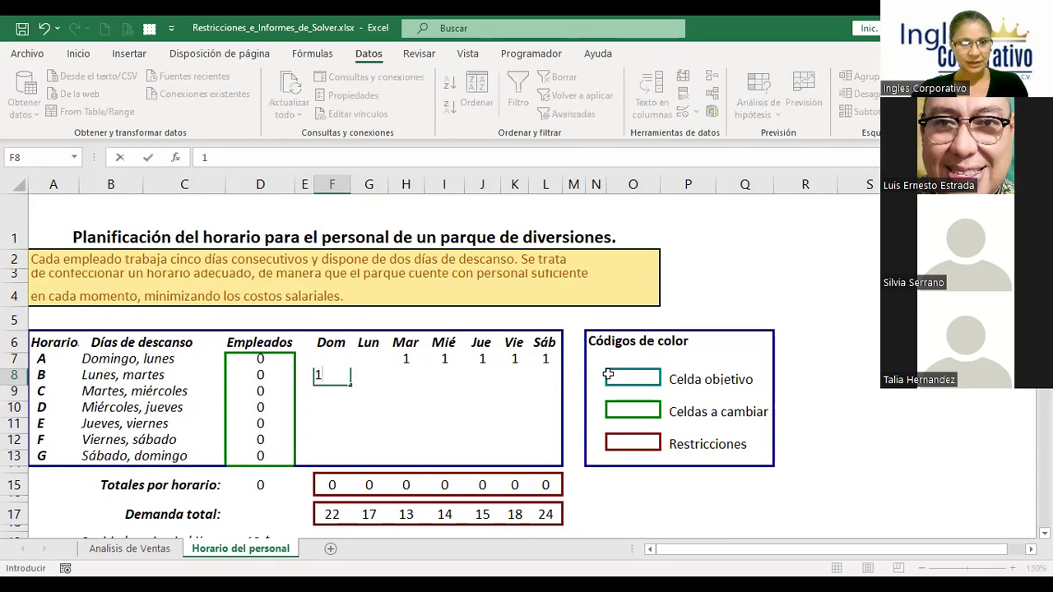
pyautogui.press('Right')
pyautogui.press('Right')
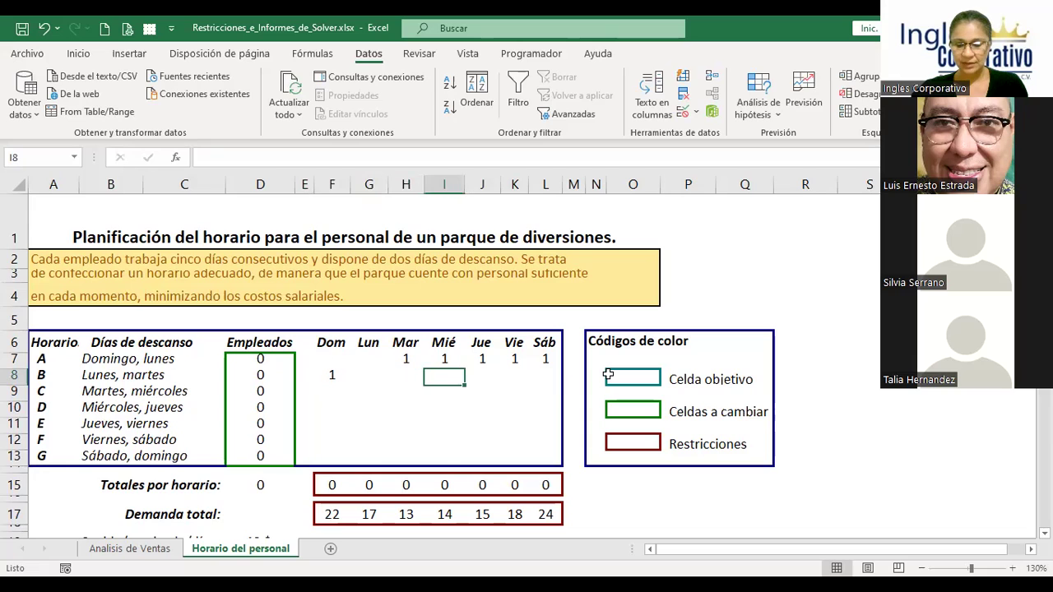
pyautogui.write('1')
pyautogui.press('Tab')
pyautogui.write('1')
pyautogui.press('Tab')
pyautogui.write('1')
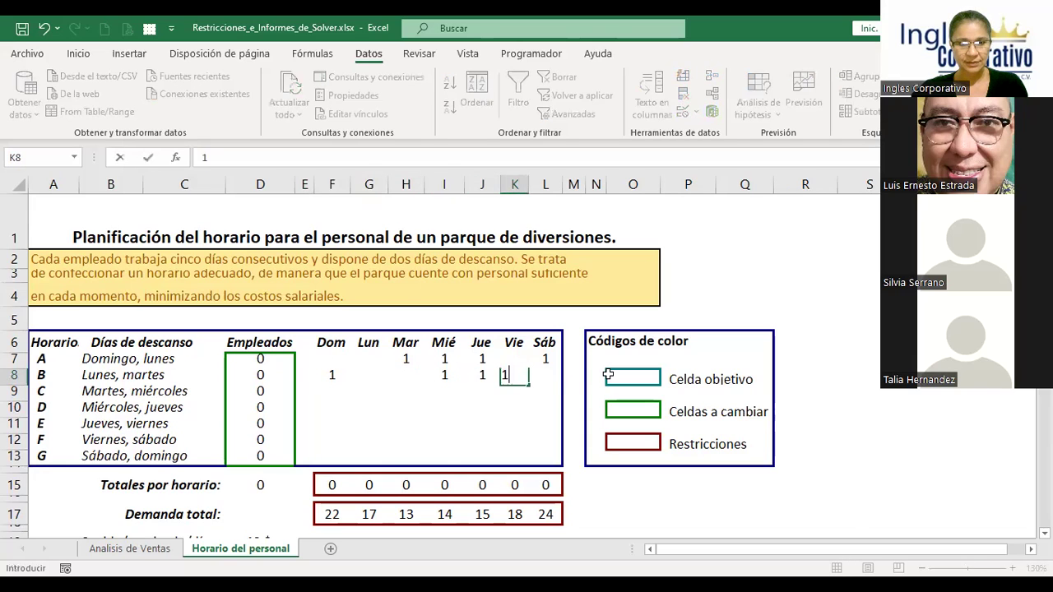
pyautogui.press('Tab')
pyautogui.write('1')
pyautogui.press('Left')
pyautogui.press('Left')
pyautogui.press('Left')
pyautogui.press('Left')
pyautogui.press('Left')
pyautogui.press('Left')
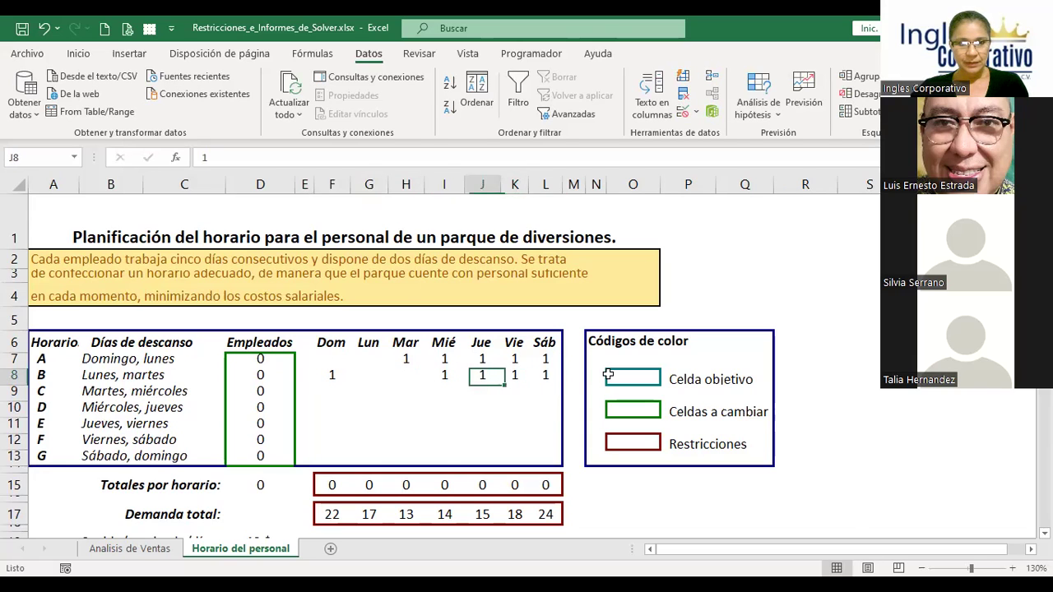
# Step: Mark the working days of schedule C by entering 1 for Sunday and Monday in F9:G9 and Thursday to Saturday in J9:L9
pyautogui.press('Down')
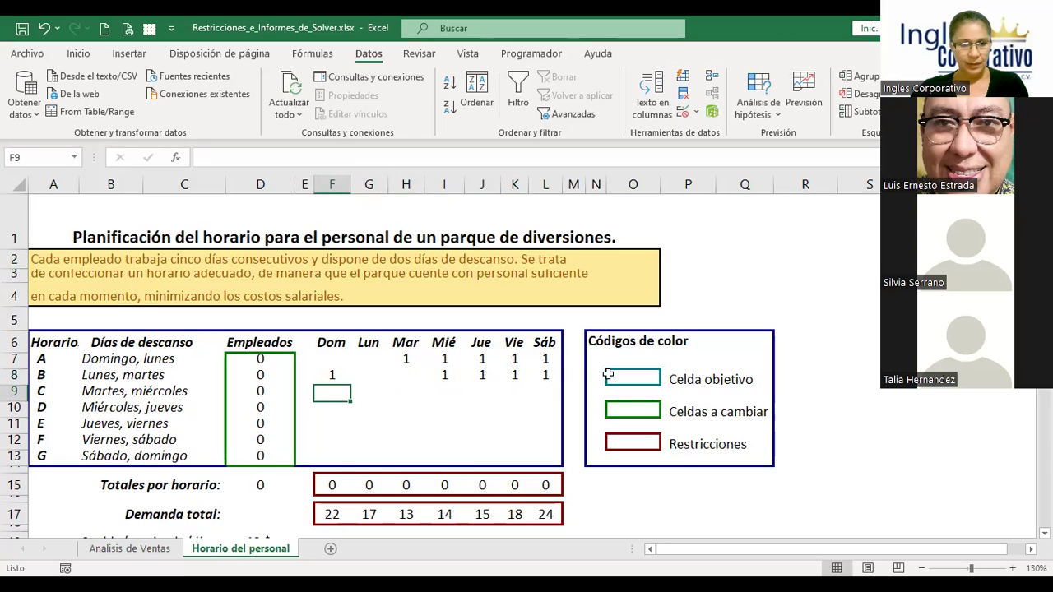
pyautogui.write('1')
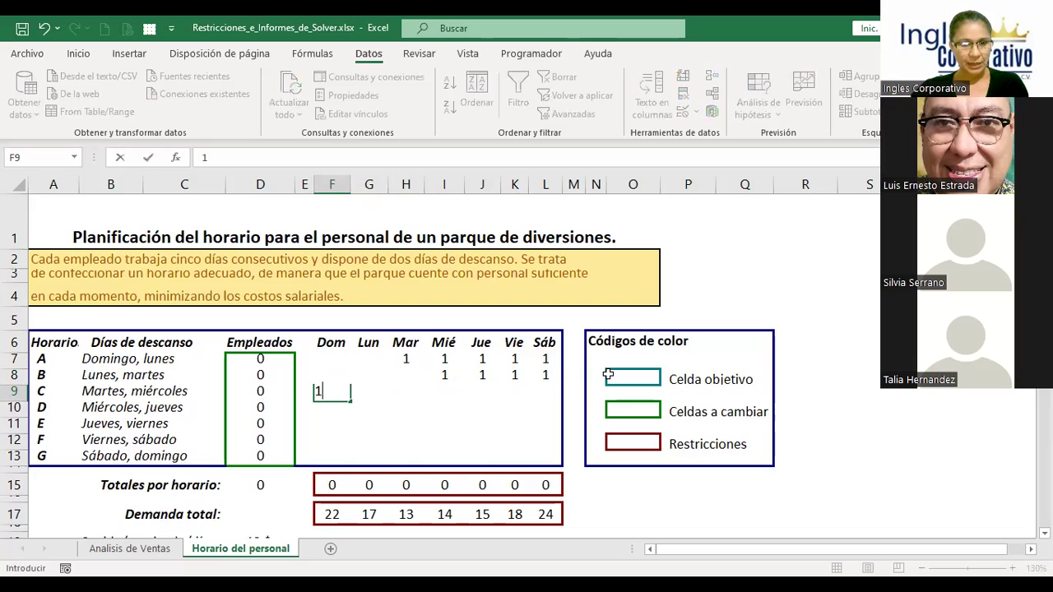
pyautogui.press('Tab')
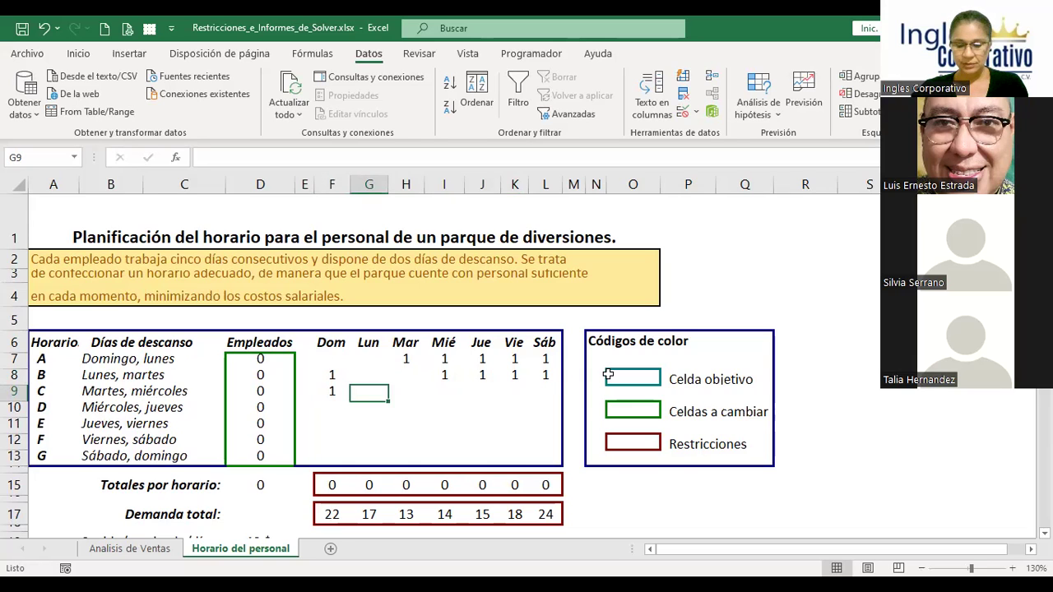
pyautogui.write('1')
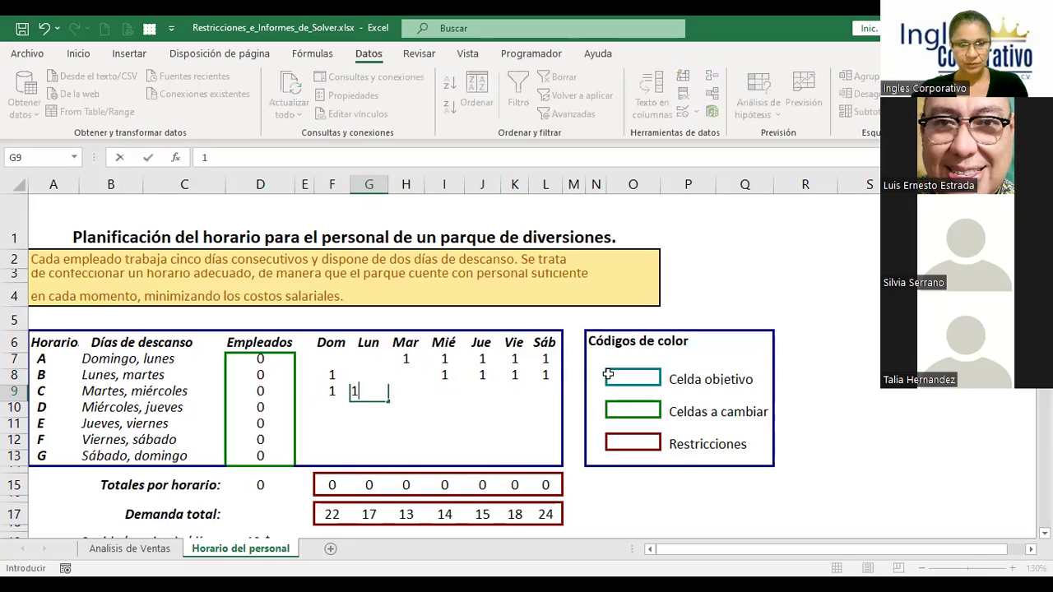
pyautogui.press('Tab')
pyautogui.press('Tab')
pyautogui.press('Tab')
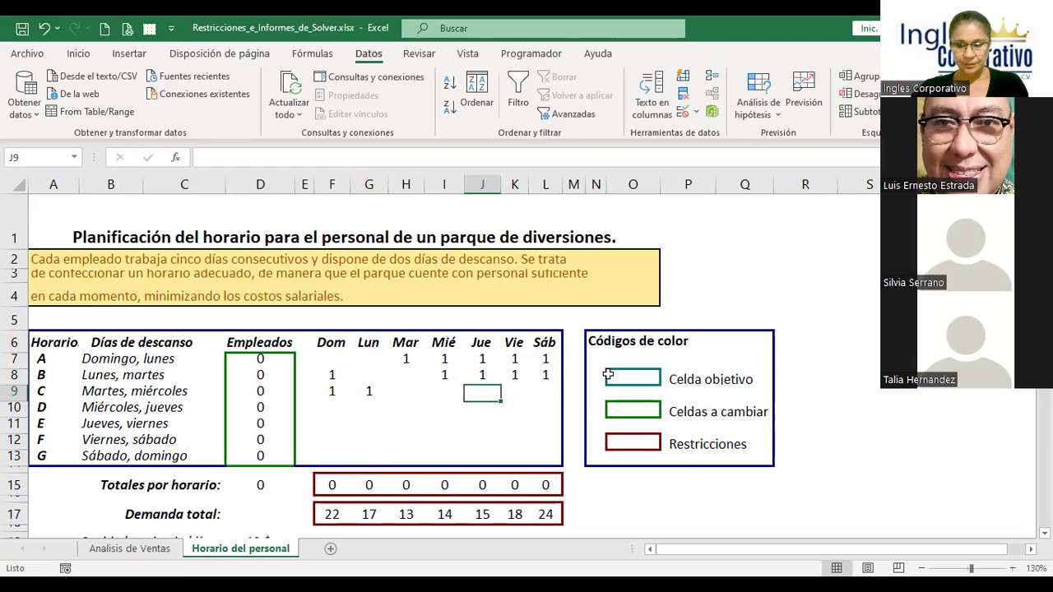
pyautogui.write('1')
pyautogui.press('Tab')
pyautogui.write('1')
pyautogui.press('Tab')
pyautogui.write('1')
pyautogui.press('Return')
pyautogui.press('Left')
pyautogui.press('Left')
pyautogui.press('Left')
pyautogui.press('Left')
pyautogui.press('Left')
pyautogui.press('Left')
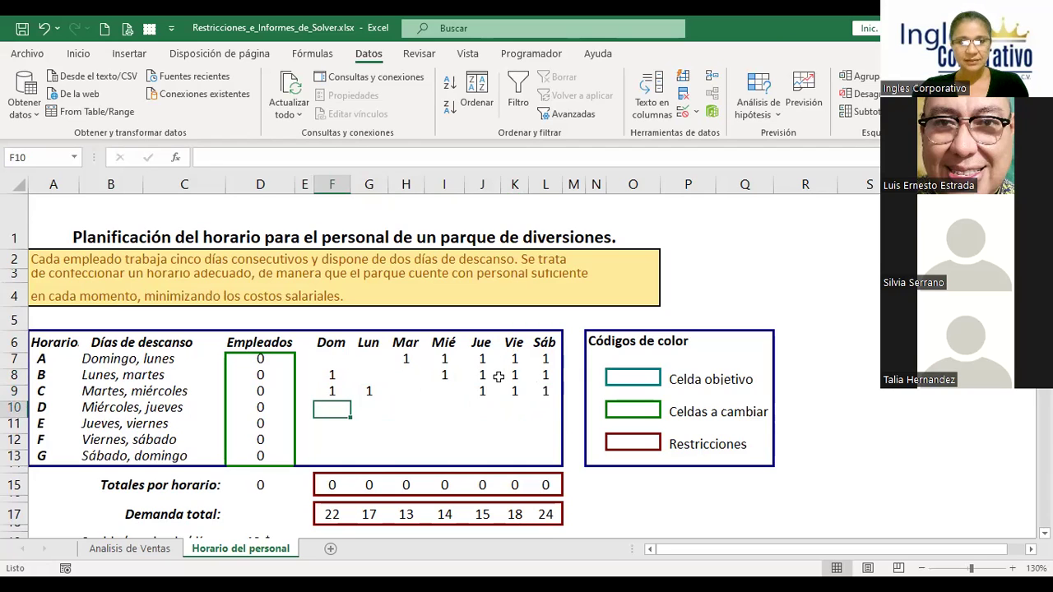
# Step: Review the weekly salary formula in D20 and the daily total demand in F17:L17
pyautogui.scroll(-1, 498, 376)
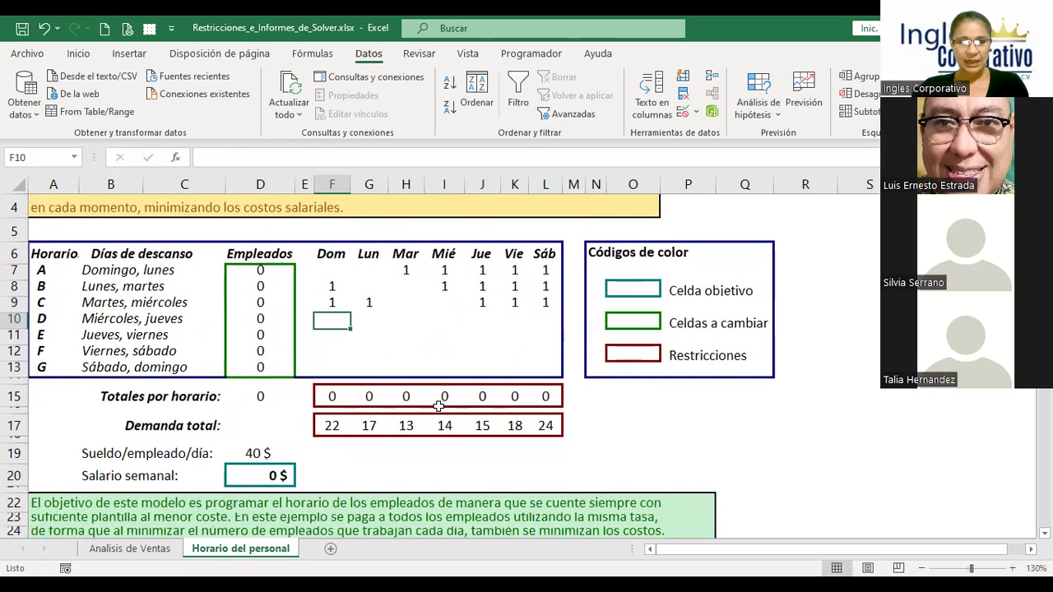
pyautogui.click(261, 475)
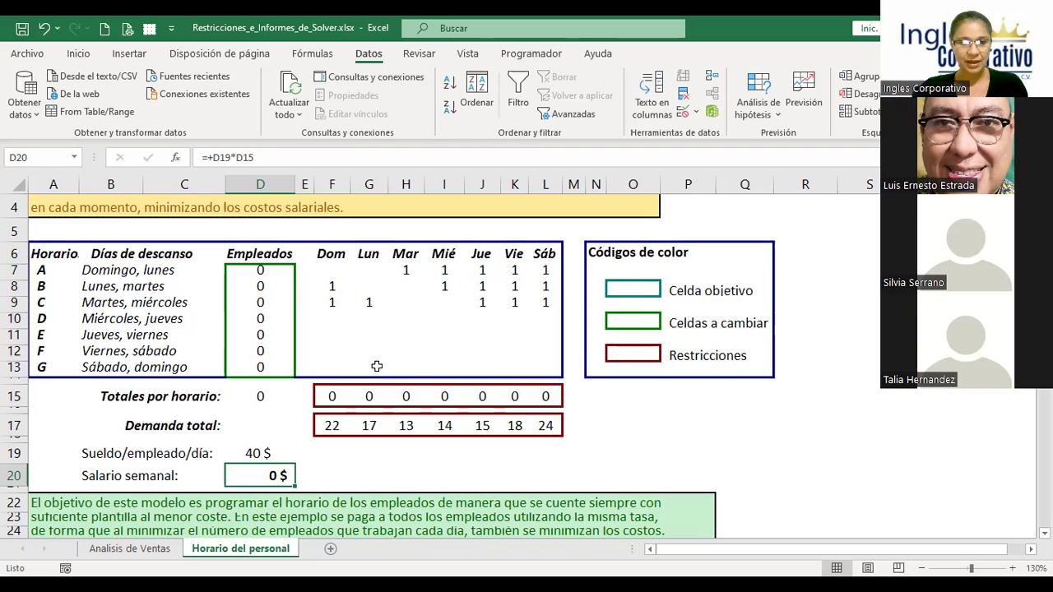
pyautogui.moveTo(332, 421); pyautogui.dragTo(567, 426)
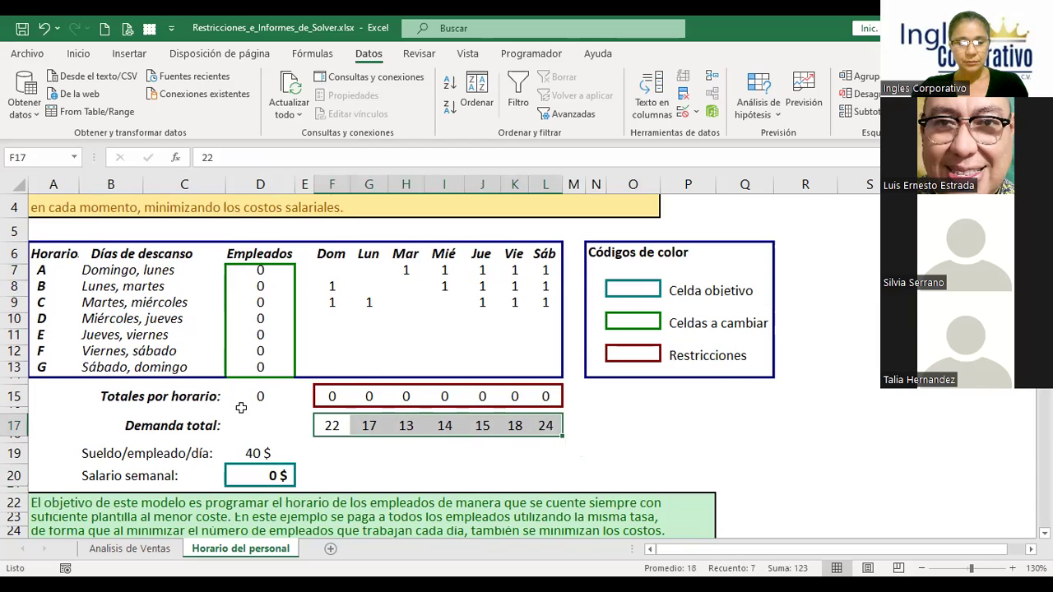
pyautogui.click(336, 421)
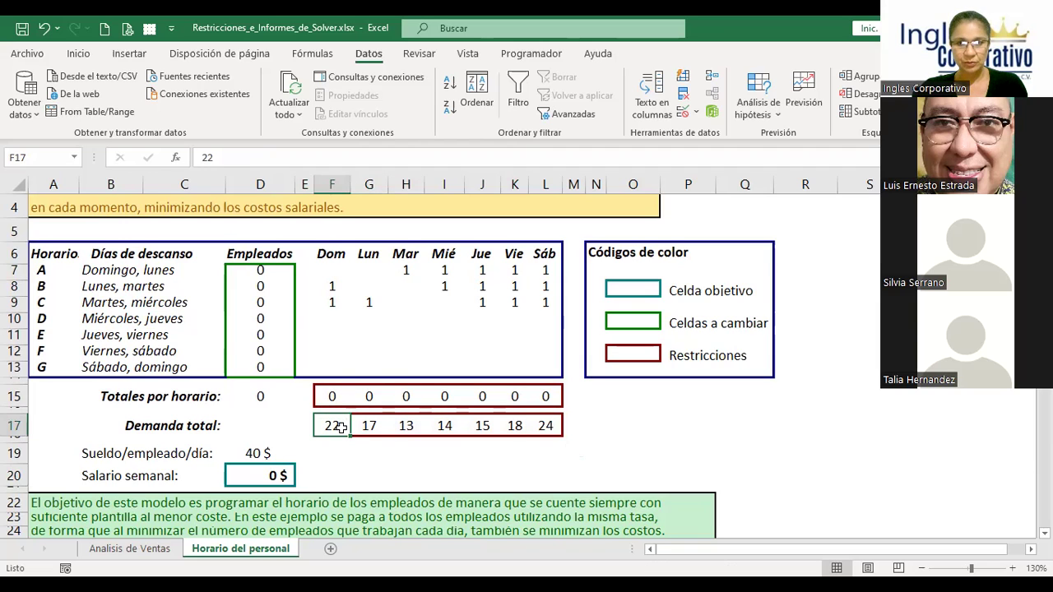
# Step: Mark the working days of schedule D by entering 1 for Sunday to Tuesday in F10:H10 and Friday to Saturday in K10:L10
pyautogui.click(333, 318)
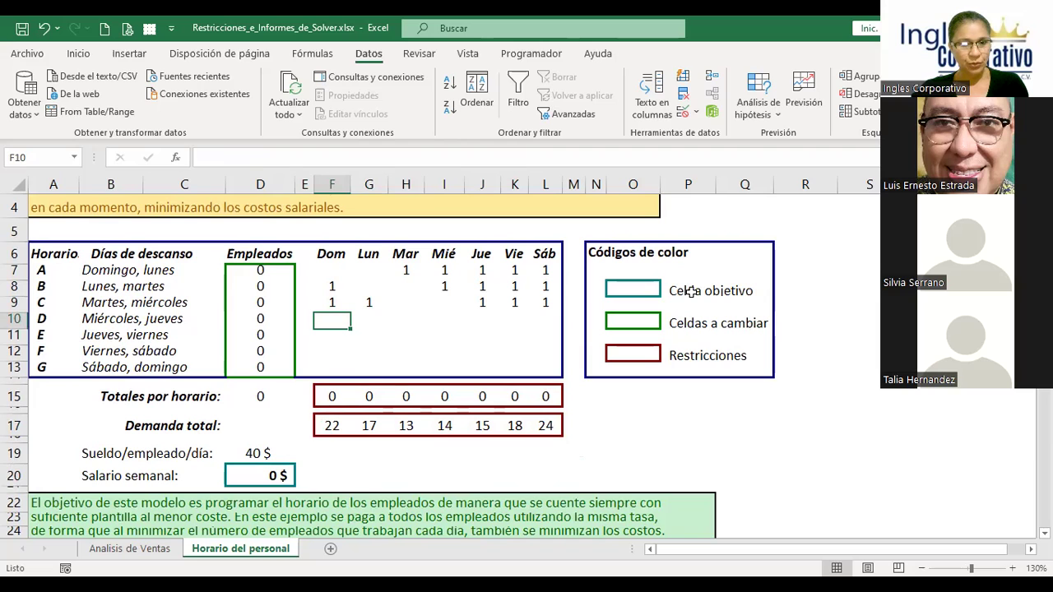
pyautogui.write('1')
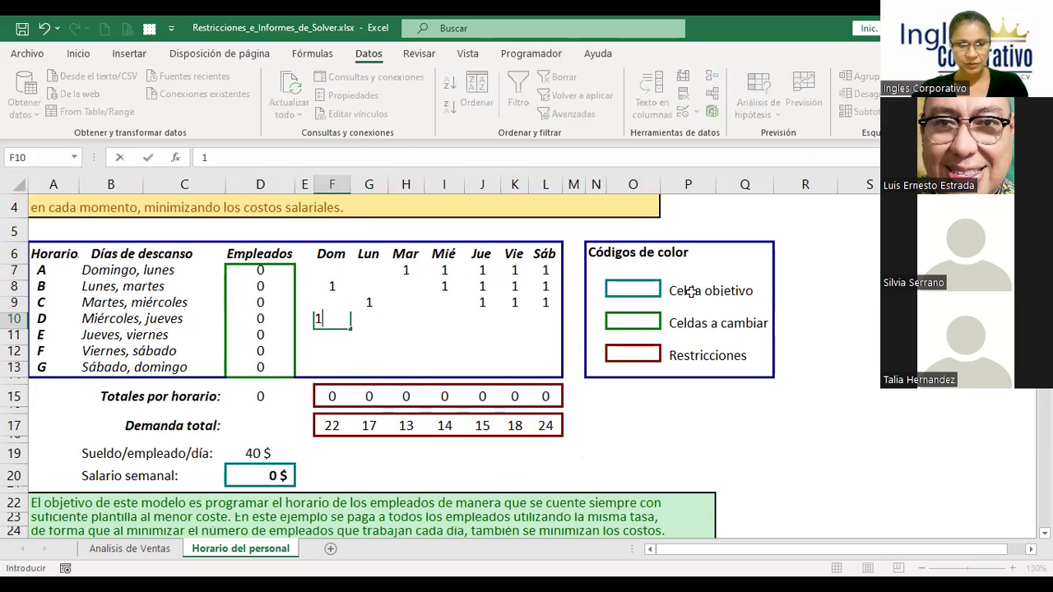
pyautogui.press('Tab')
pyautogui.write('1')
pyautogui.press('Tab')
pyautogui.write('1')
pyautogui.press('Tab')
pyautogui.press('Tab')
pyautogui.press('Tab')
pyautogui.write('1')
pyautogui.press('Tab')
pyautogui.write('1')
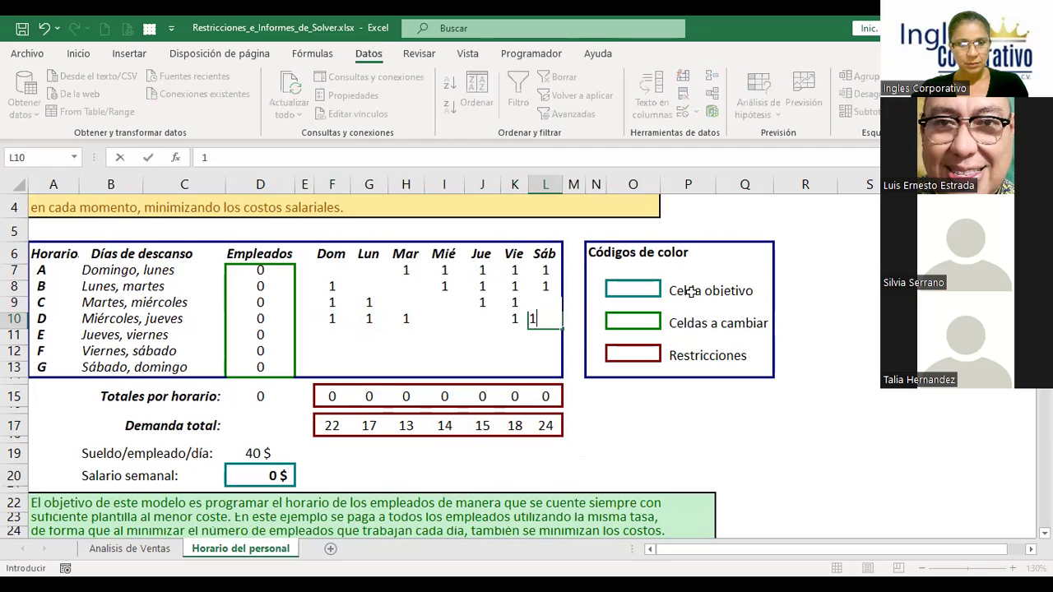
pyautogui.press('Down')
# Step: Fill schedule E with 1 for Sunday to Wednesday in F11:I11, 0 in J11:K11 and 1 for Saturday in L11
pyautogui.press('Left')
pyautogui.press('Left')
pyautogui.press('Left')
pyautogui.press('Left')
pyautogui.press('Left')
pyautogui.press('Left')
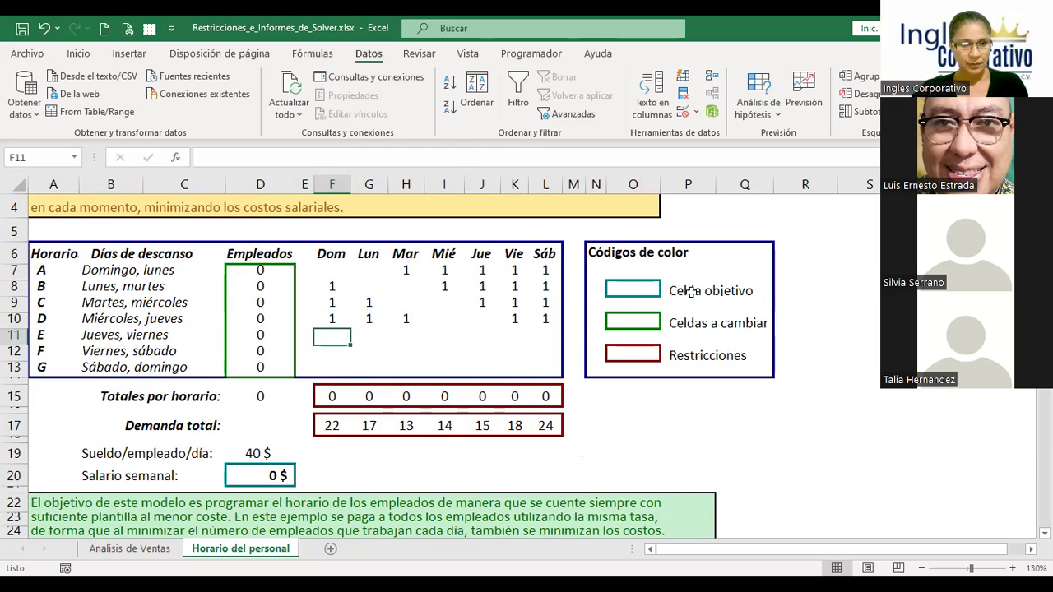
pyautogui.write('1')
pyautogui.press('Tab')
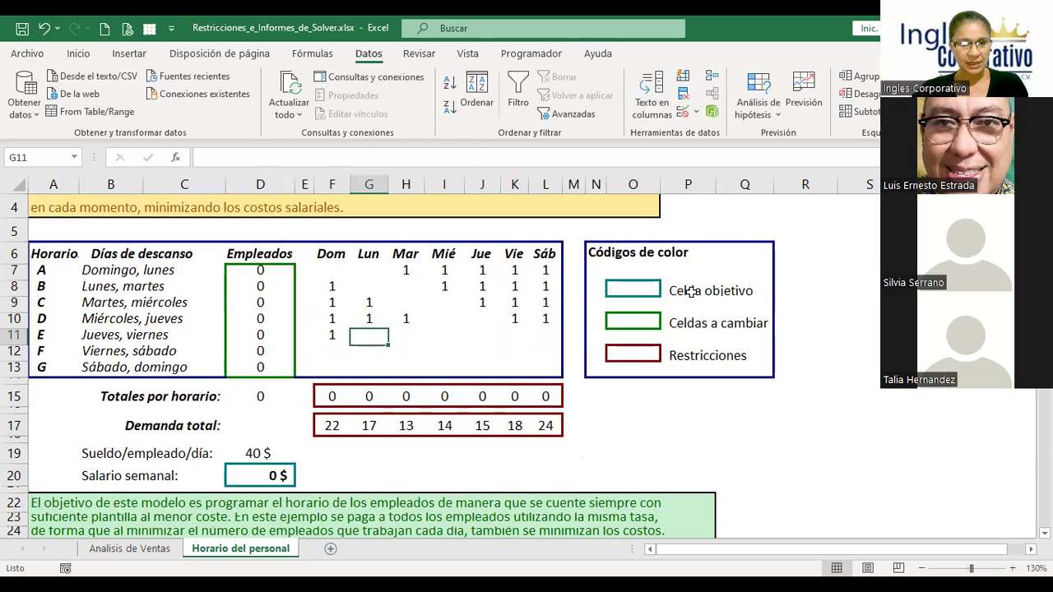
pyautogui.write('1')
pyautogui.press('Tab')
pyautogui.write('1')
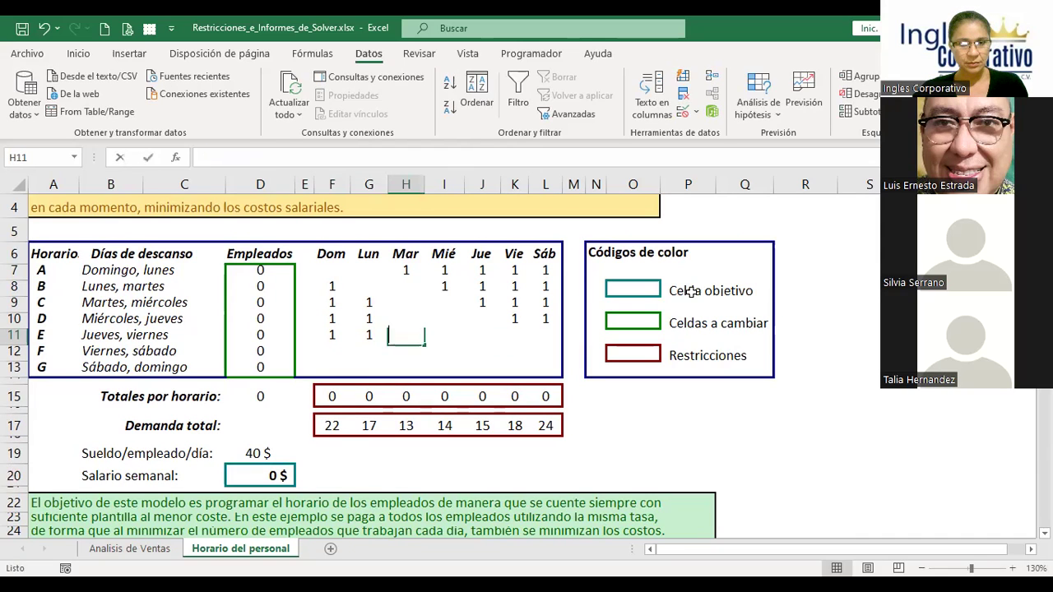
pyautogui.press('Tab')
pyautogui.write('1')
pyautogui.press('Tab')
pyautogui.write('0')
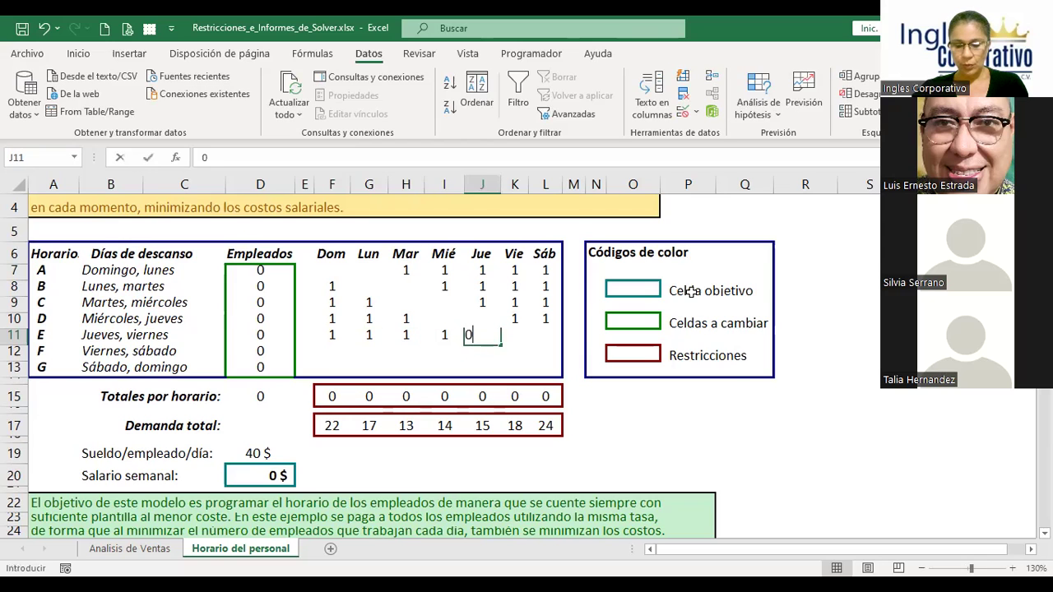
pyautogui.press('Tab')
pyautogui.write('0')
pyautogui.press('Tab')
pyautogui.write('1')
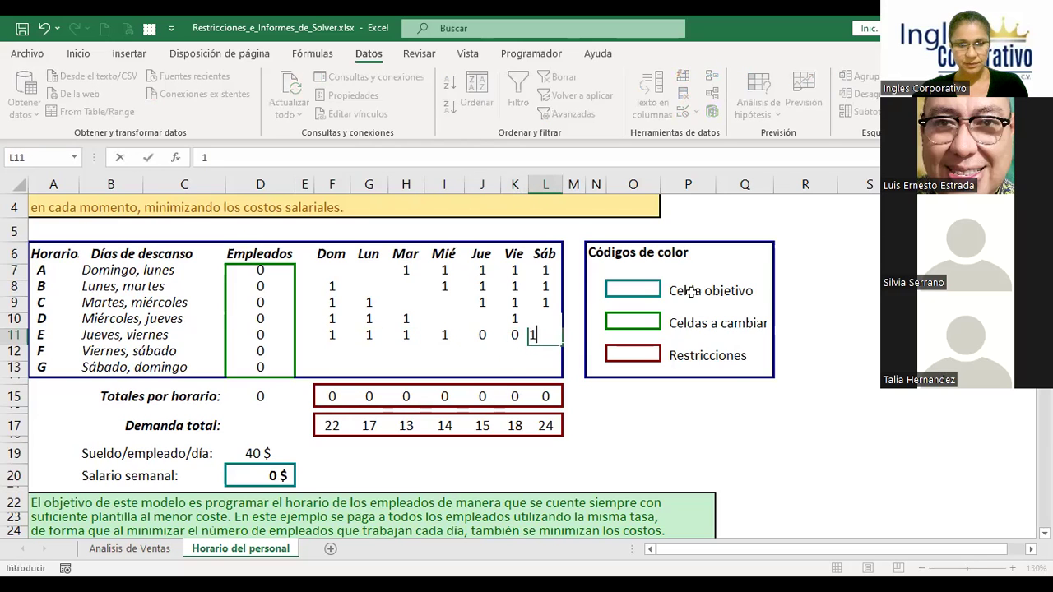
pyautogui.press('Return')
pyautogui.press('Left')
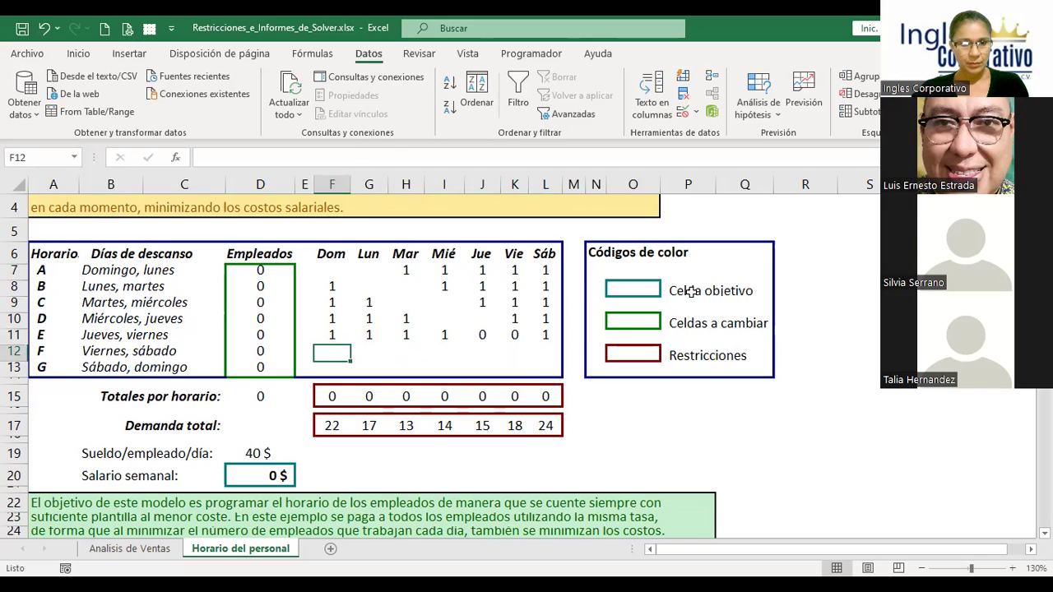
# Step: Examine the totals per schedule in row 15 and compare F15 with the Sunday entries in F8:F11
pyautogui.click(176, 396)
pyautogui.click(119, 395)
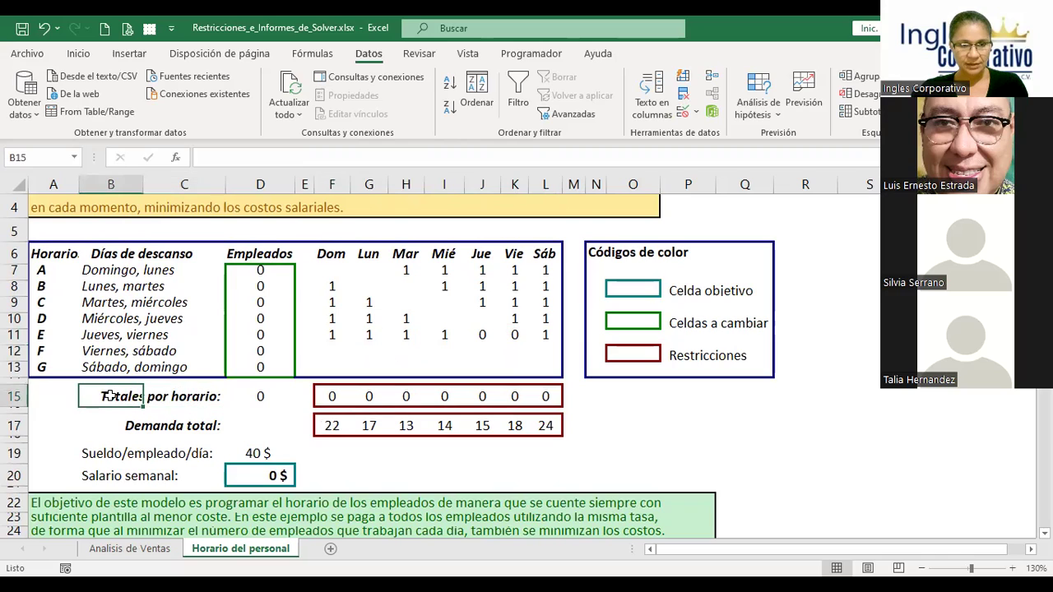
pyautogui.click(179, 392)
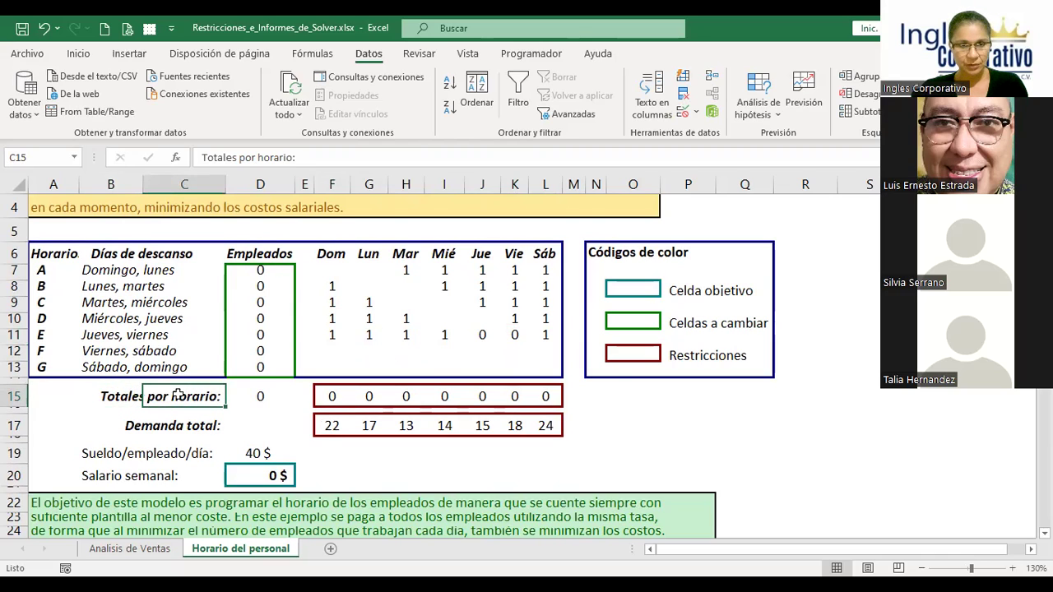
pyautogui.click(12, 397)
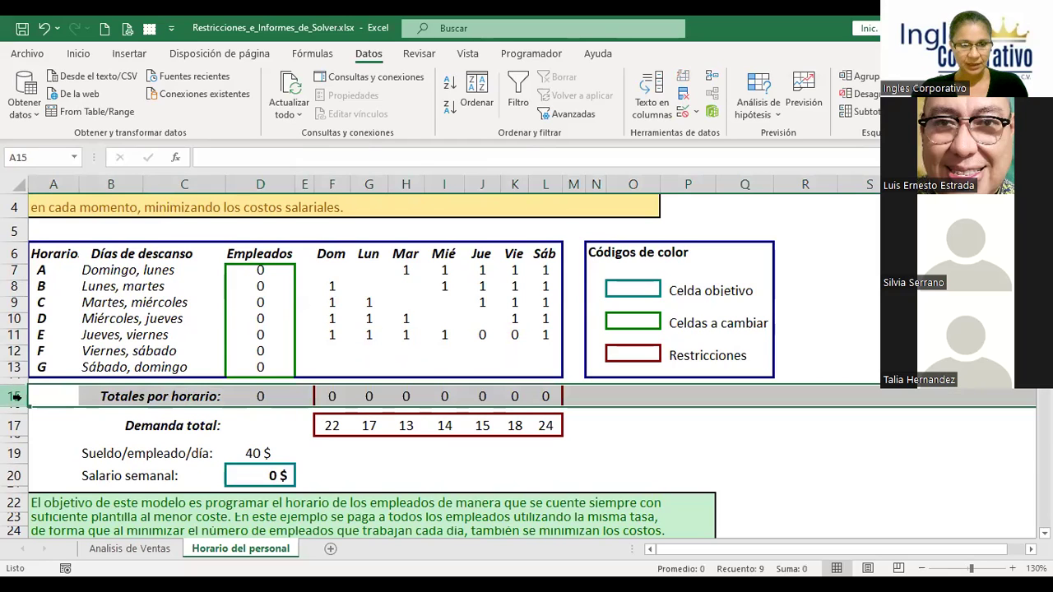
pyautogui.click(332, 397)
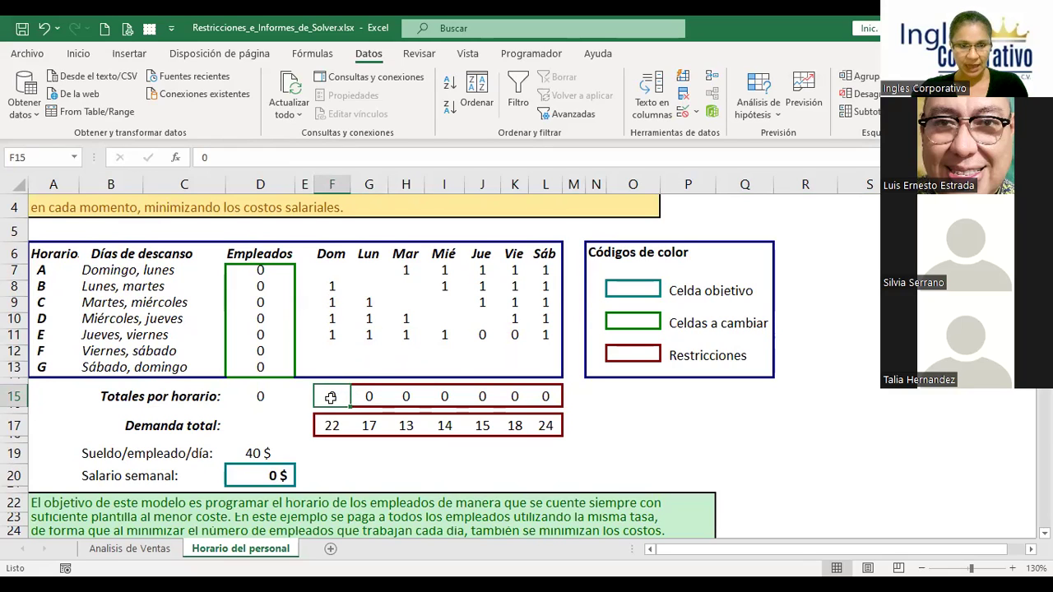
pyautogui.moveTo(330, 285); pyautogui.dragTo(330, 337)
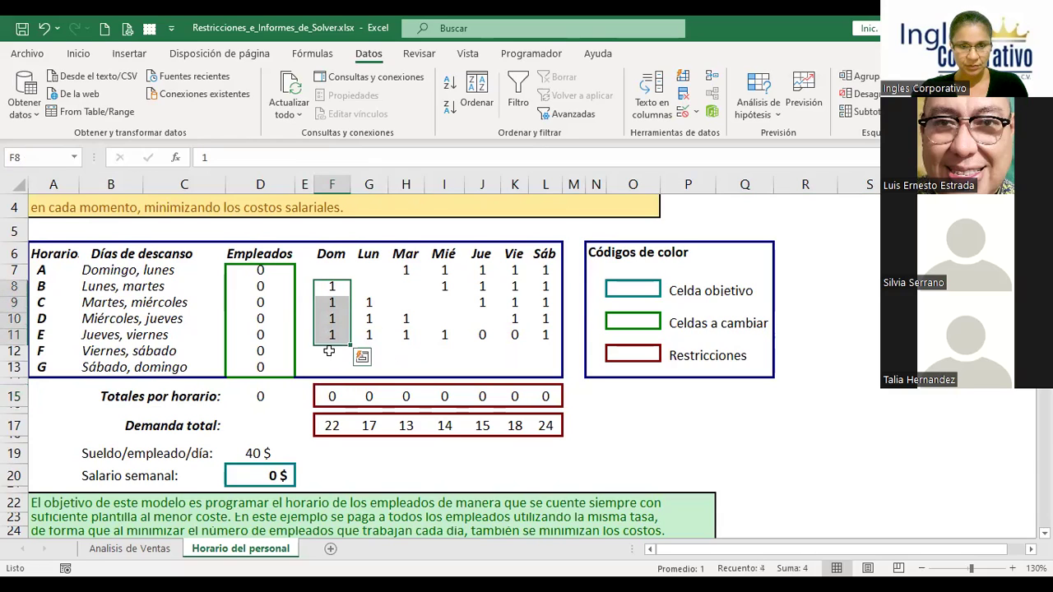
pyautogui.click(329, 397)
# Step: Fill schedule F with 1 for Sunday to Thursday in F12:J12 and 0 for Friday and Saturday in K12:L12
pyautogui.click(331, 352)
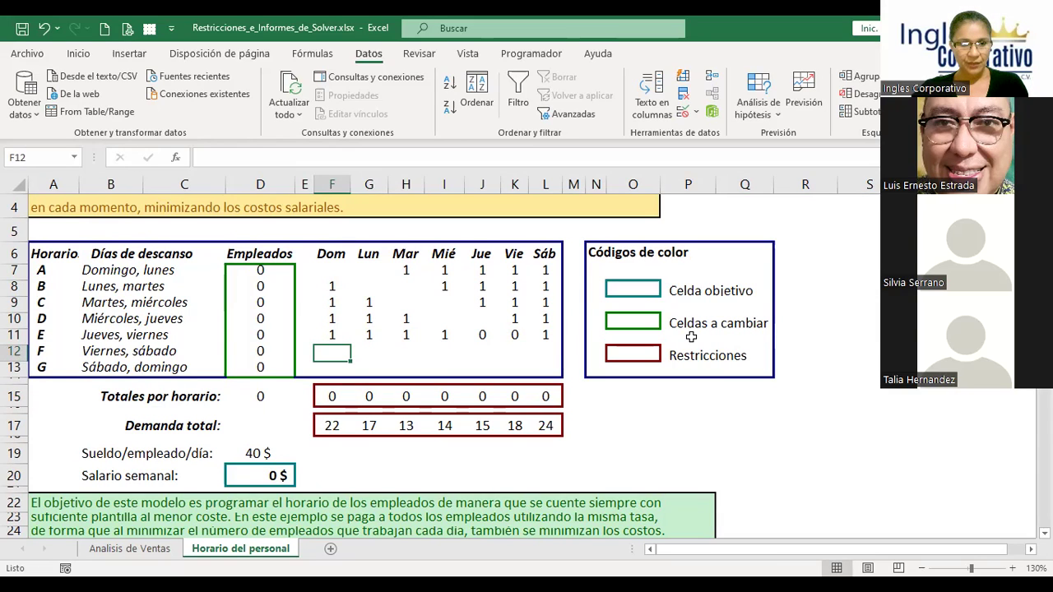
pyautogui.write('1')
pyautogui.press('Tab')
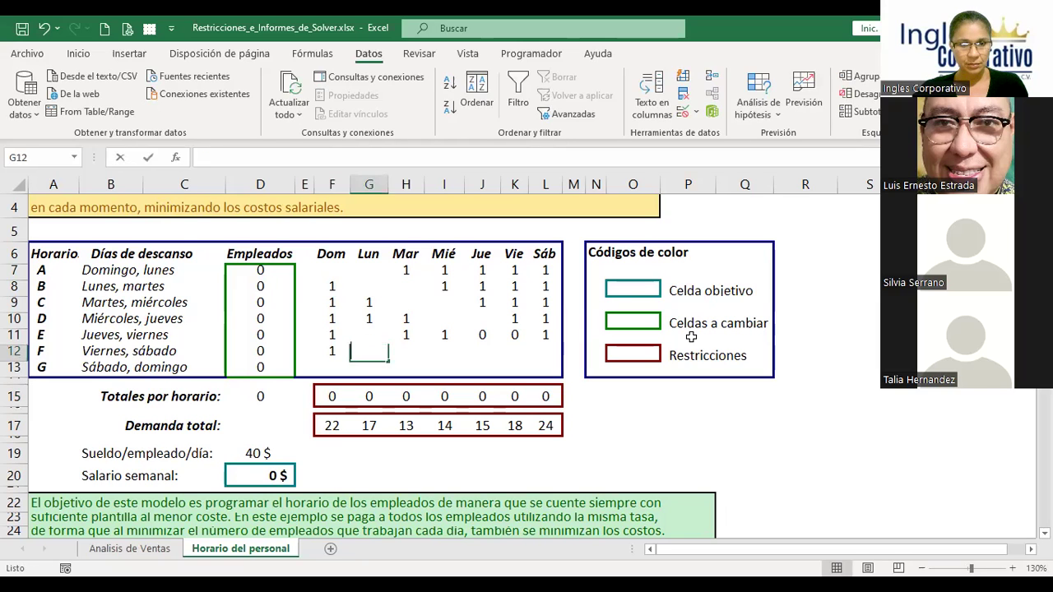
pyautogui.write('1')
pyautogui.press('Tab')
pyautogui.write('1')
pyautogui.press('Tab')
pyautogui.write('1')
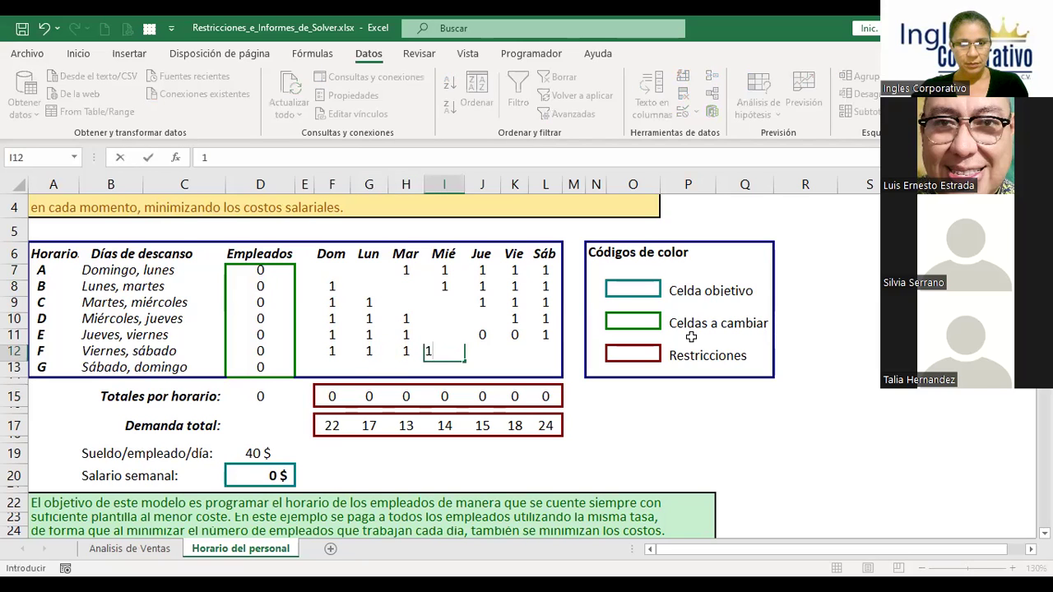
pyautogui.press('Tab')
pyautogui.write('1')
pyautogui.press('Tab')
pyautogui.write('0')
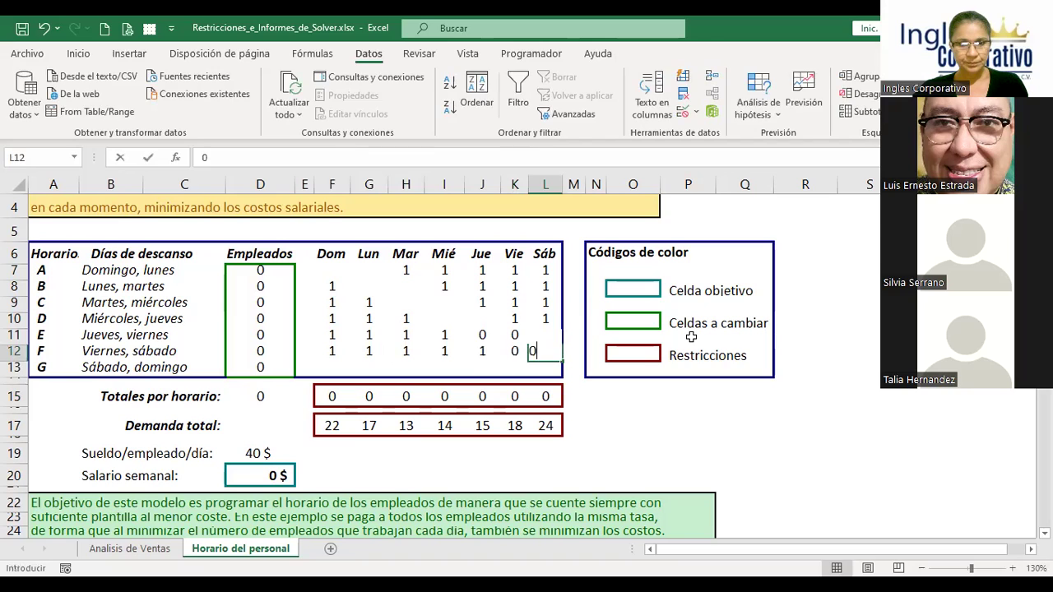
pyautogui.press('Tab')
pyautogui.write('0')
pyautogui.press('Return')
# Step: Fill schedule G with 0 for Sunday in F13, 1 for Monday to Friday in G13:K13 and 0 for Saturday in L13
pyautogui.press('Left')
pyautogui.press('Left')
pyautogui.press('Left')
pyautogui.press('Left')
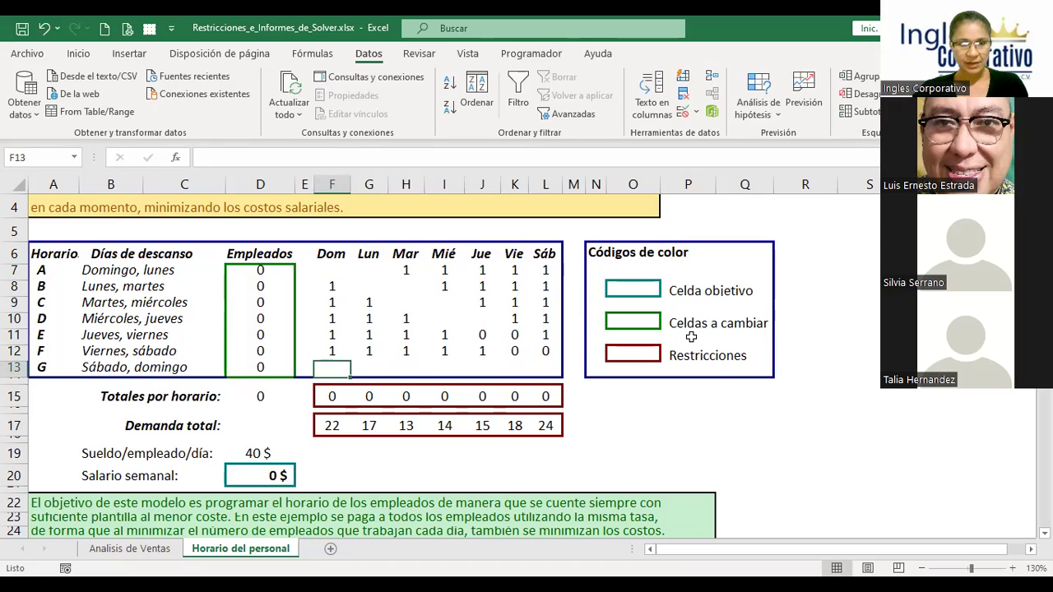
pyautogui.write('0')
pyautogui.press('Tab')
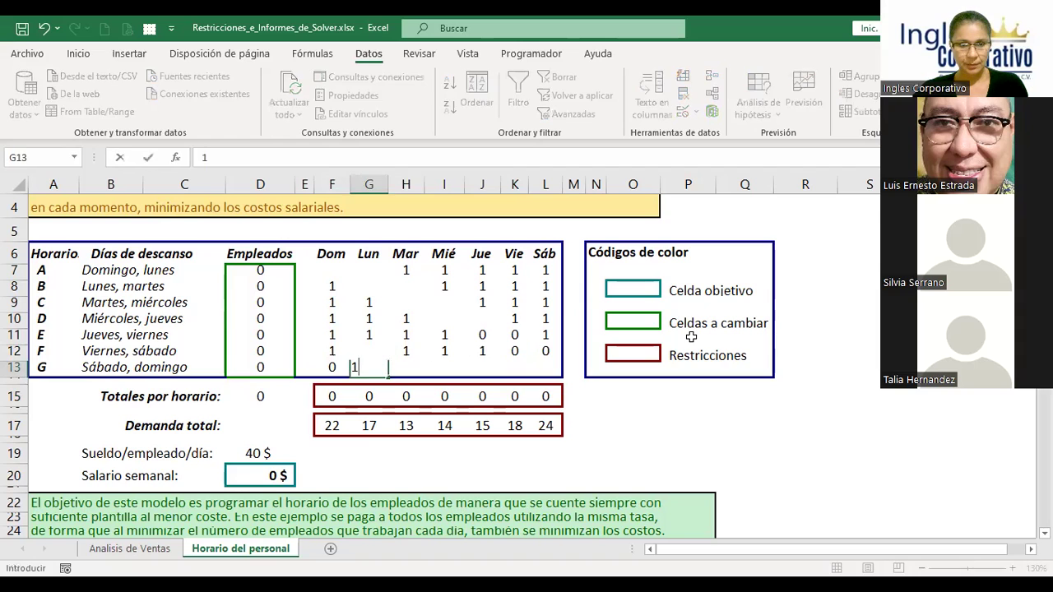
pyautogui.write('1')
pyautogui.press('Tab')
pyautogui.write('1')
pyautogui.press('Tab')
pyautogui.write('1')
pyautogui.press('Tab')
pyautogui.write('1')
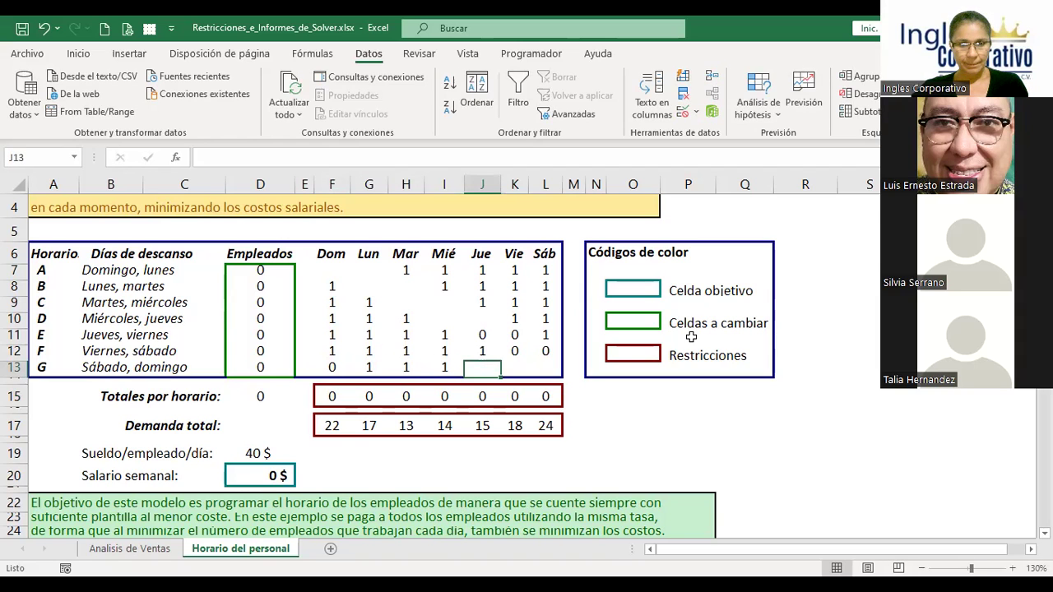
pyautogui.press('Tab')
pyautogui.write('1')
pyautogui.press('Tab')
pyautogui.write('0')
# Step: Mark the rest days of schedule A by entering 0 for Sunday and Monday in F7:G7
pyautogui.press('Up')
pyautogui.press('Up')
pyautogui.press('Up')
pyautogui.press('Up')
pyautogui.press('Up')
pyautogui.press('Up')
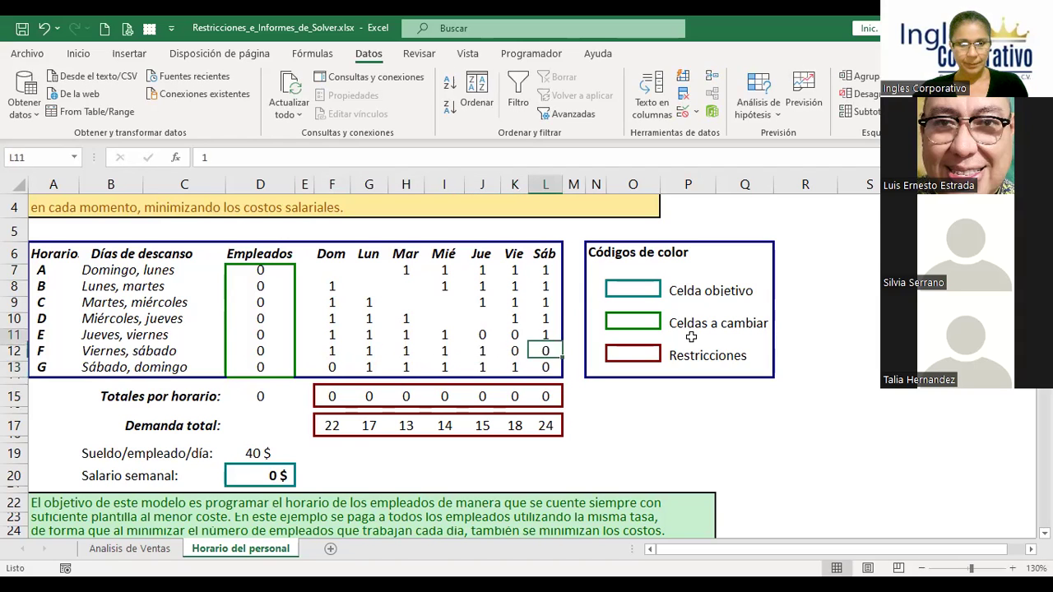
pyautogui.press('Left')
pyautogui.press('Left')
pyautogui.press('Left')
pyautogui.press('Left')
pyautogui.press('Left')
pyautogui.press('Left')
pyautogui.write('0')
pyautogui.press('Tab')
pyautogui.write('0')
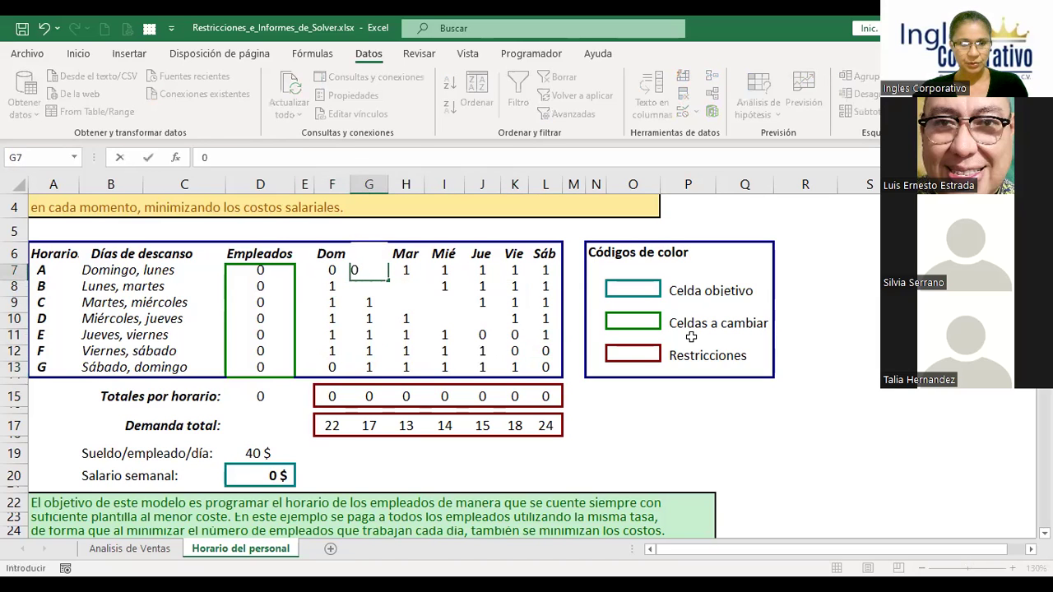
# Step: Mark the rest days of schedules B and C by entering 0 in G8:H8 and H9:I9
pyautogui.press('Down')
pyautogui.write('0')
pyautogui.press('Tab')
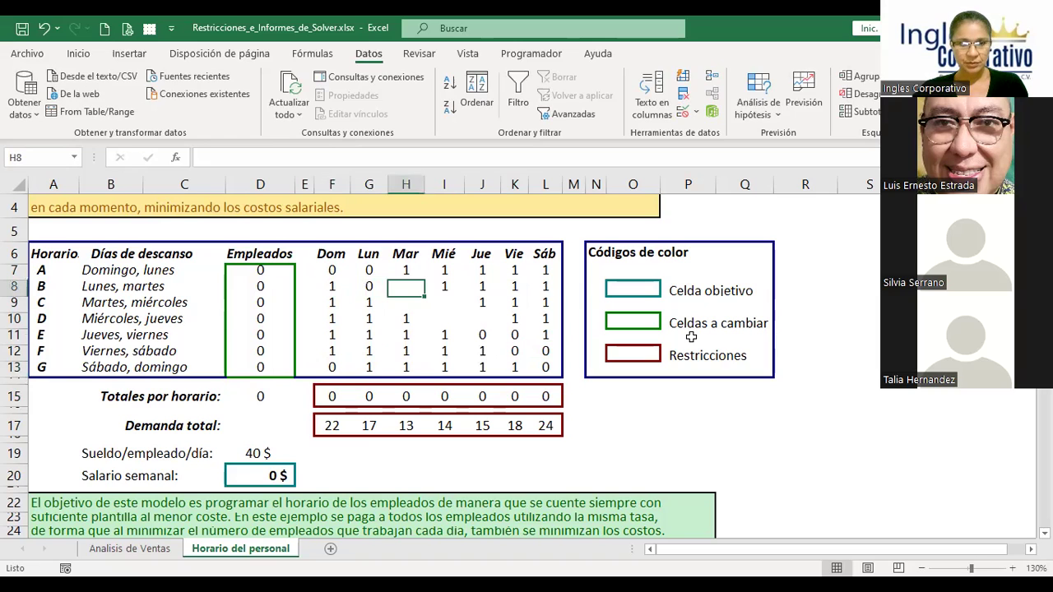
pyautogui.write('0')
pyautogui.press('Return')
pyautogui.write('0')
pyautogui.press('Tab')
pyautogui.write('0')
pyautogui.press('Down')
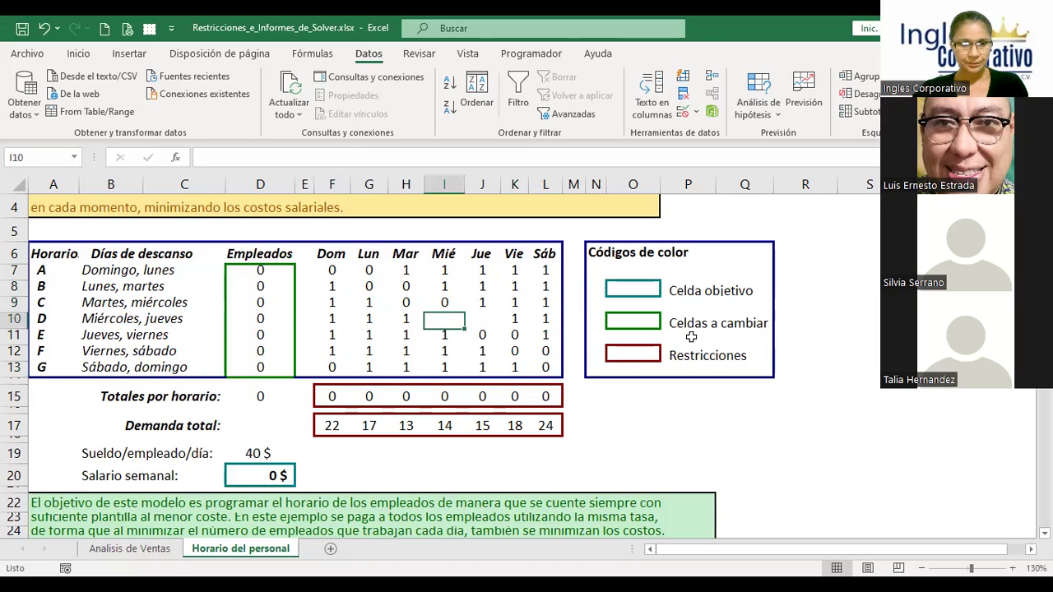
# Step: Mark the rest days of schedule D by entering 0 for Wednesday and Thursday in I10:J10
pyautogui.write('0')
pyautogui.press('Tab')
pyautogui.write('0')
pyautogui.press('Down')
pyautogui.press('Down')
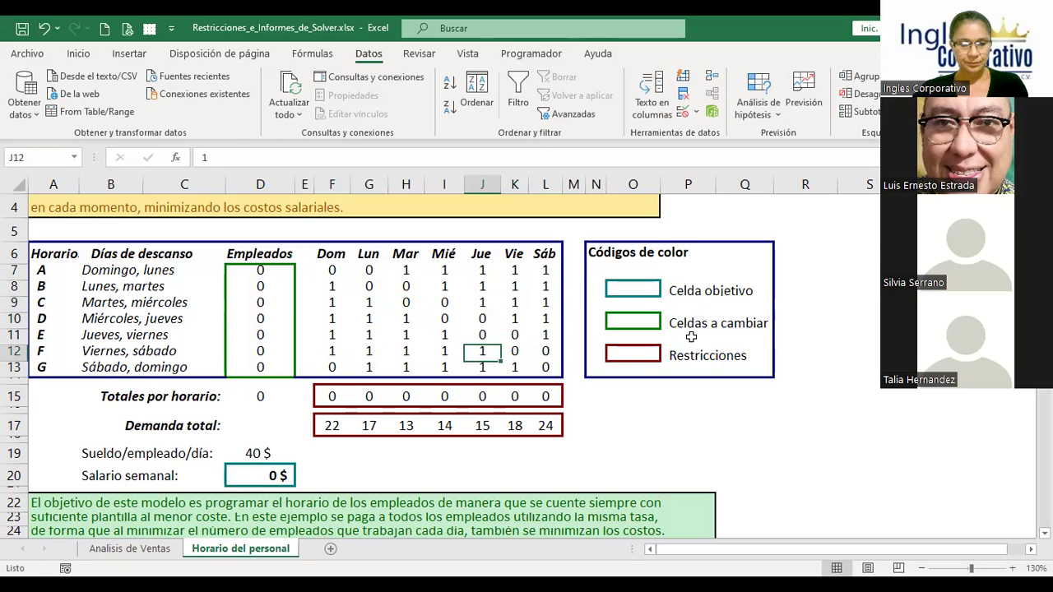
# Step: Start a new Sunday total formula in F15 with +$D$7*F7, making the employee cell D7 an absolute reference
pyautogui.click(329, 395)
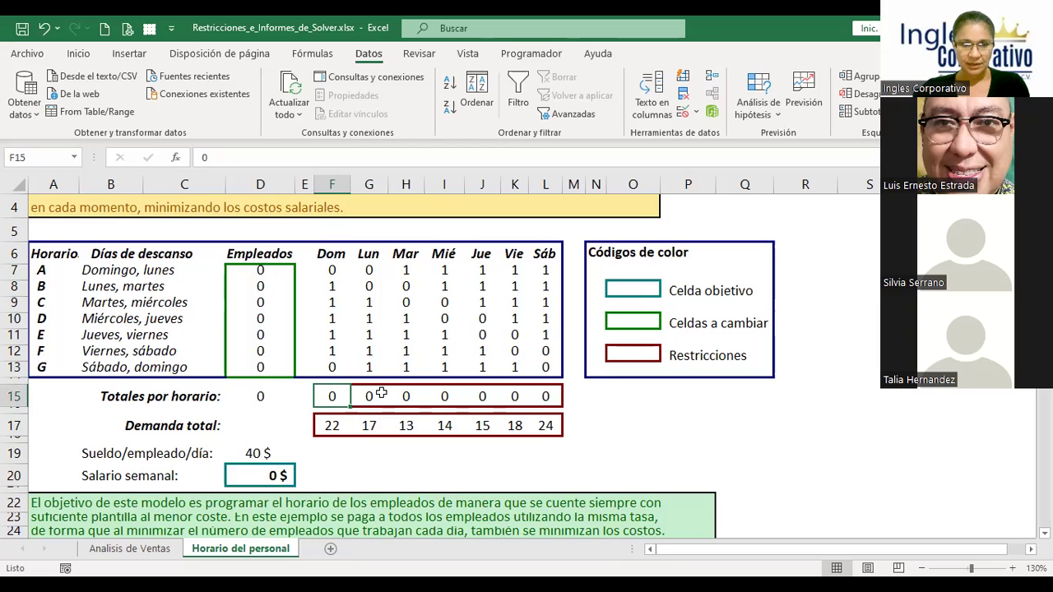
pyautogui.press('F2')
pyautogui.write('+')
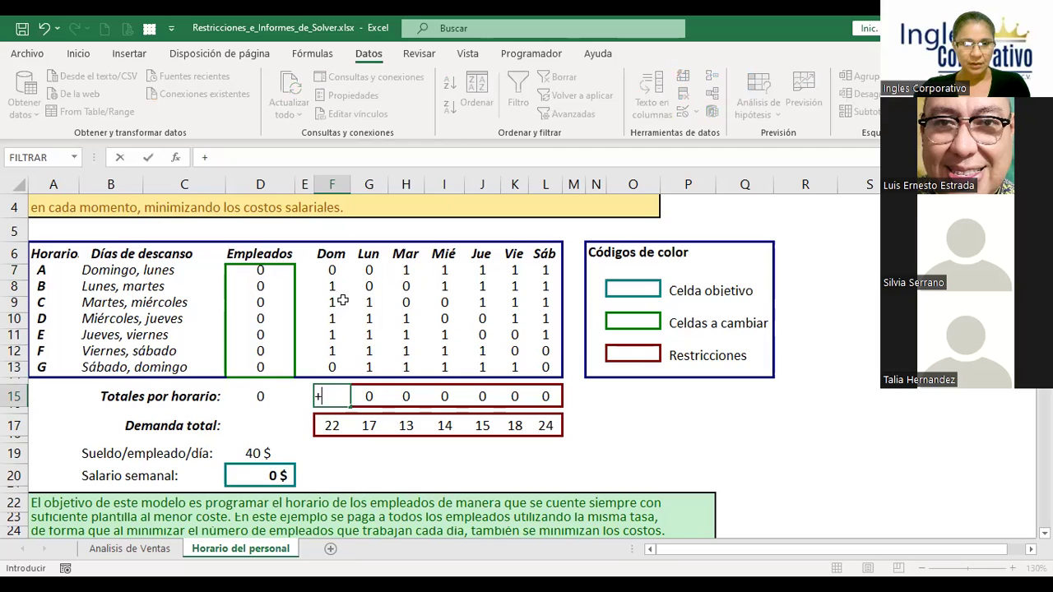
pyautogui.click(261, 270)
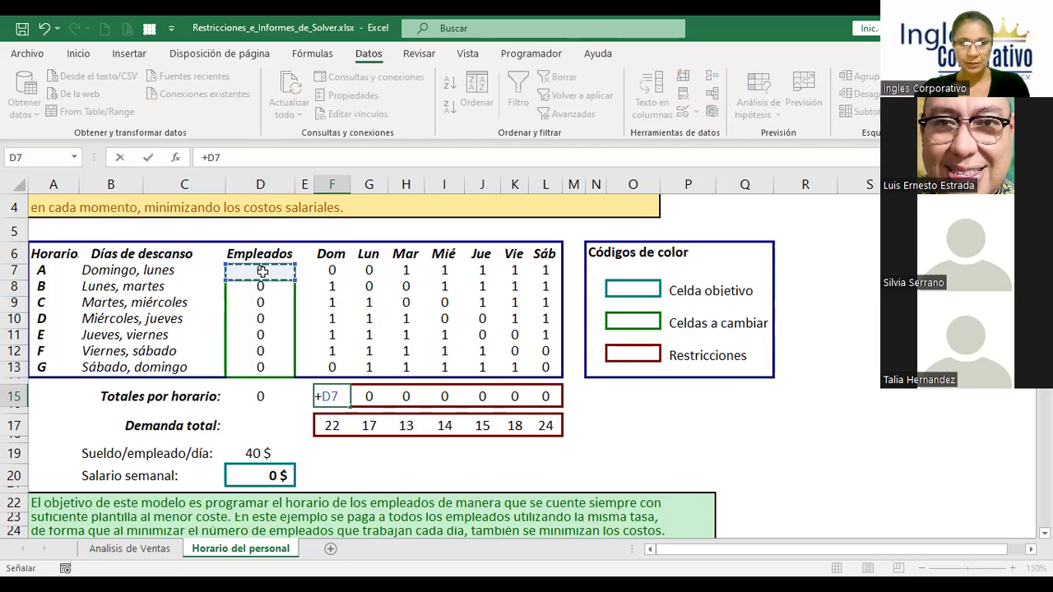
pyautogui.write('*')
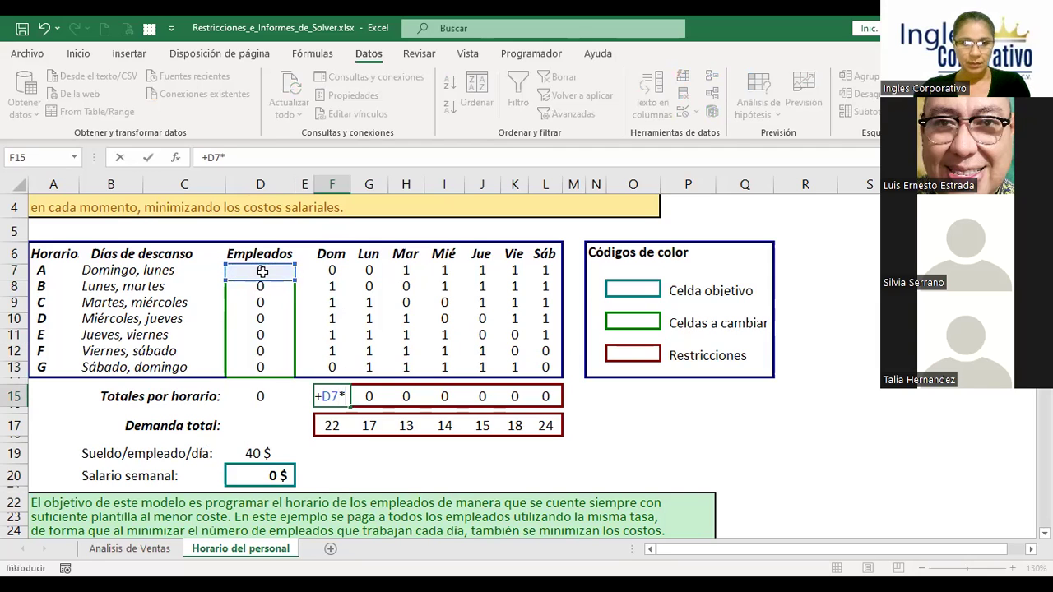
pyautogui.click(330, 269)
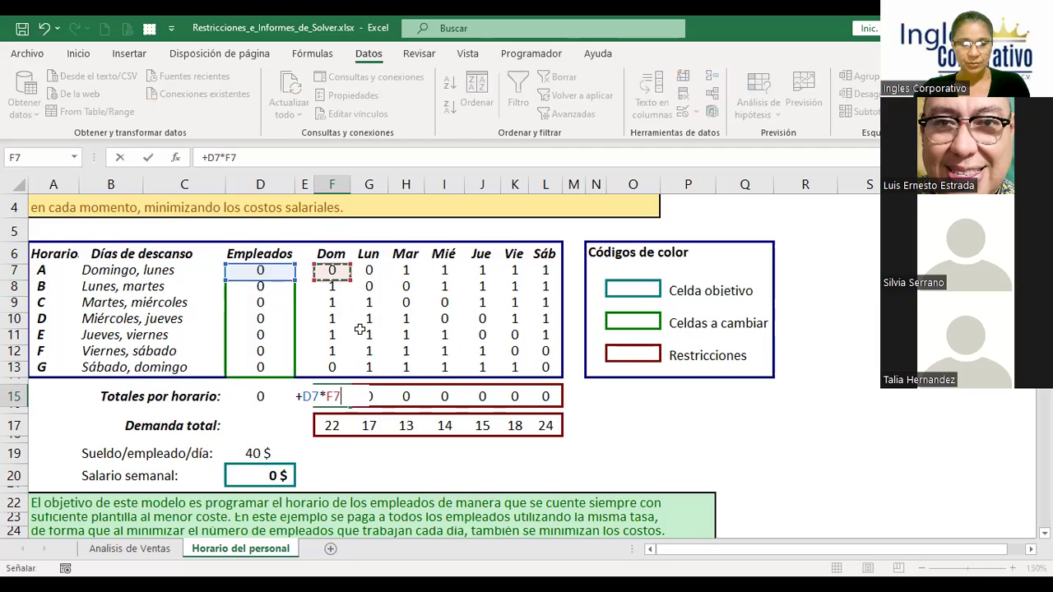
pyautogui.click(311, 400)
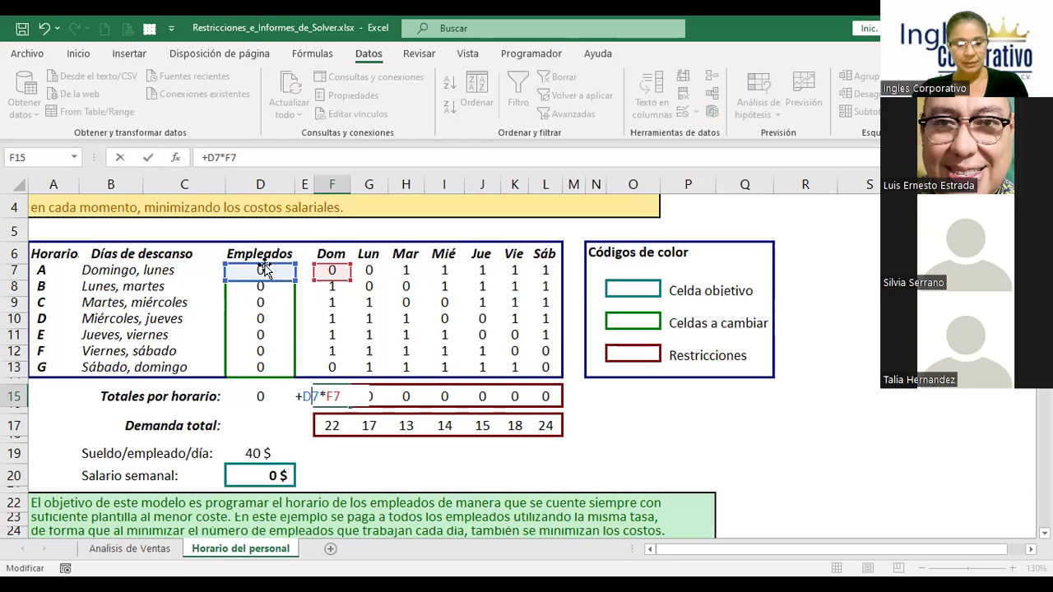
pyautogui.press('F4')
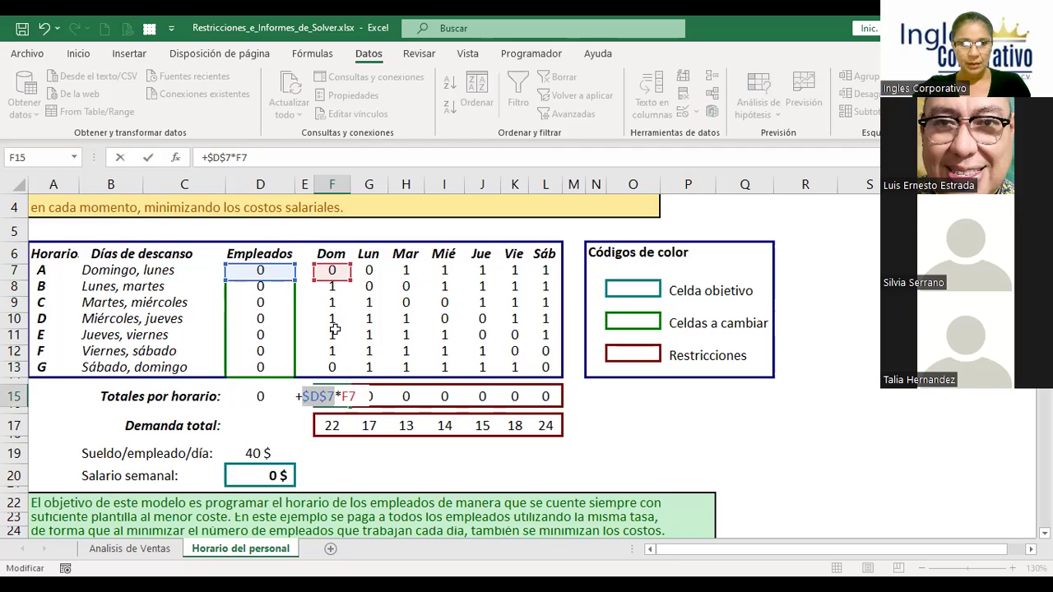
# Step: Extend the Sunday total formula with the products for schedules B and C, +$D$8*F8+$D$9*F9
pyautogui.click(354, 396)
pyautogui.write('+')
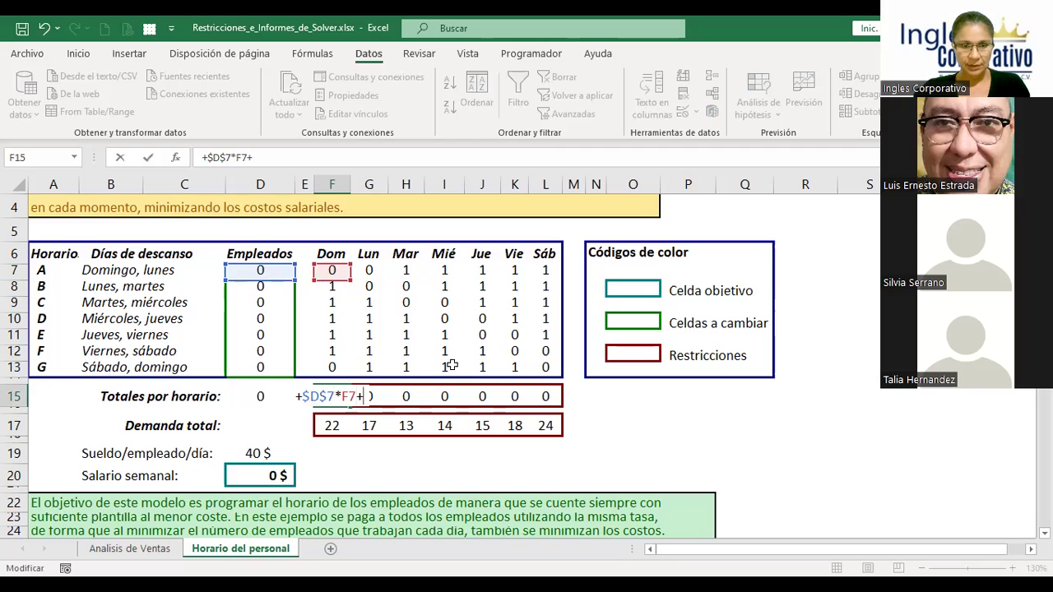
pyautogui.click(260, 286)
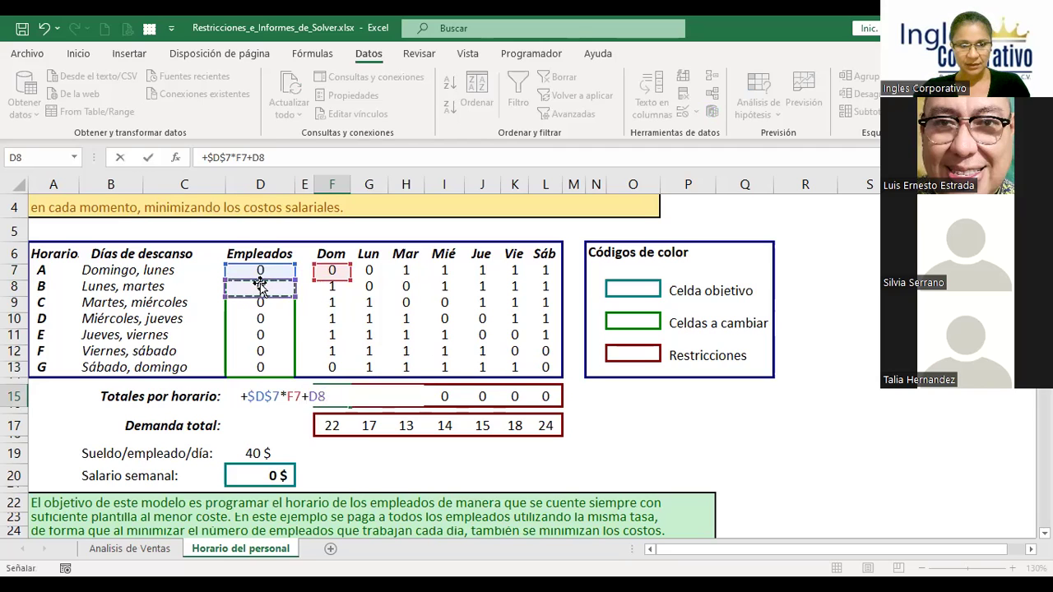
pyautogui.press('F4')
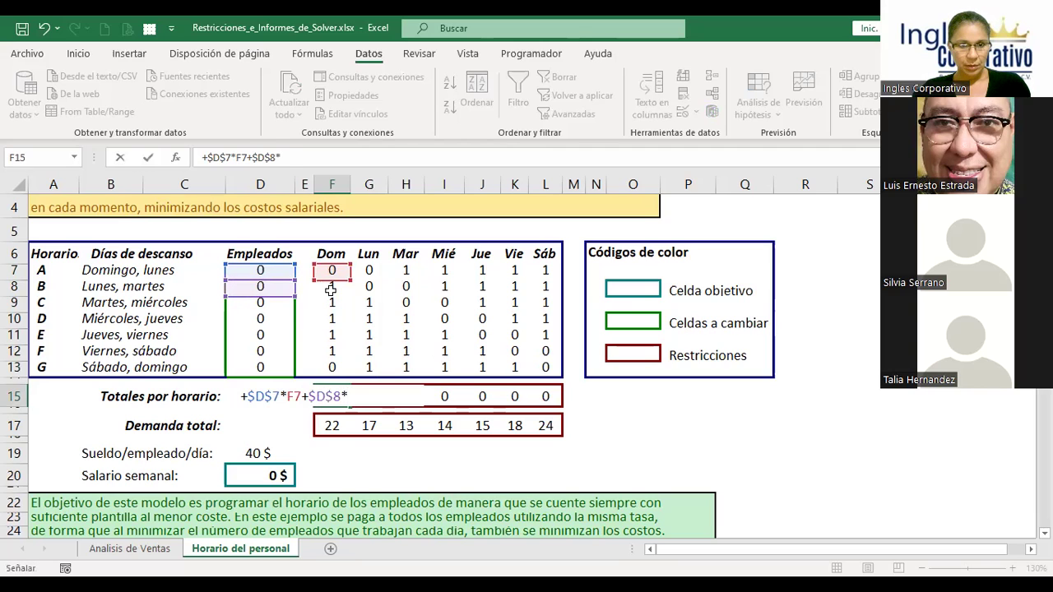
pyautogui.click(330, 289)
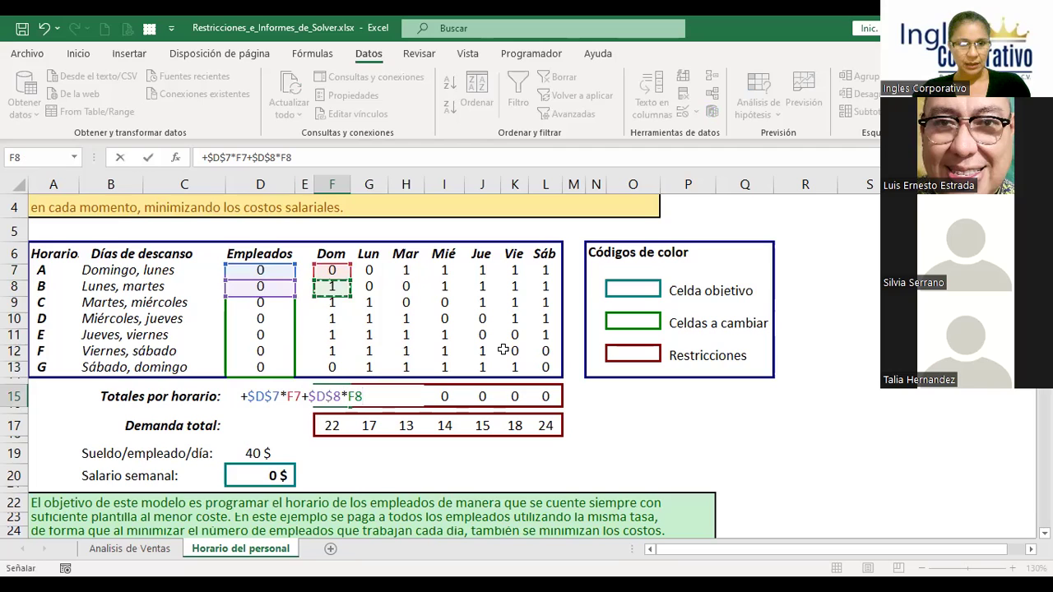
pyautogui.write('+')
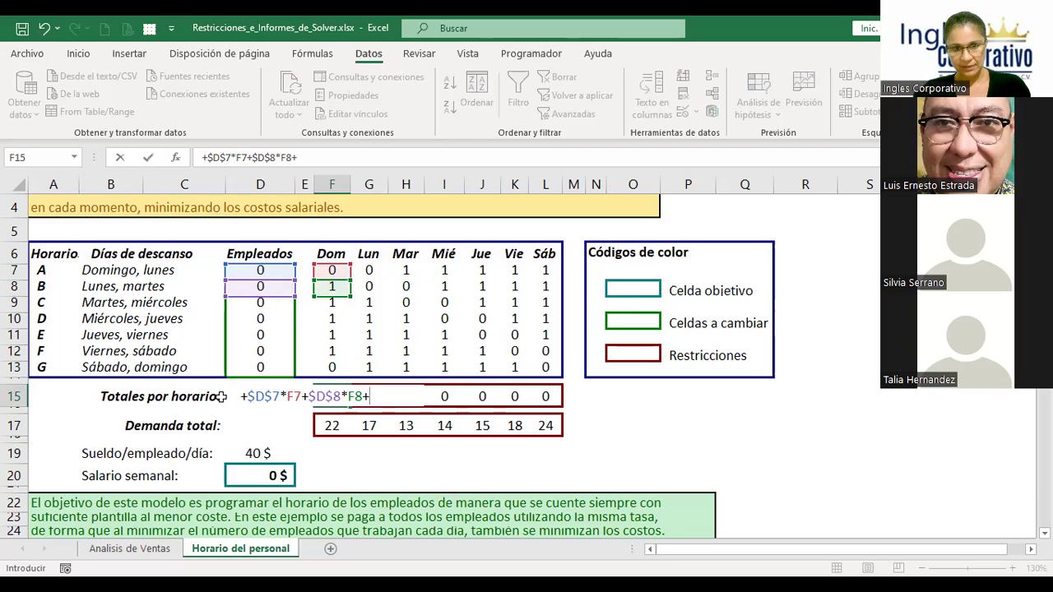
pyautogui.click(261, 305)
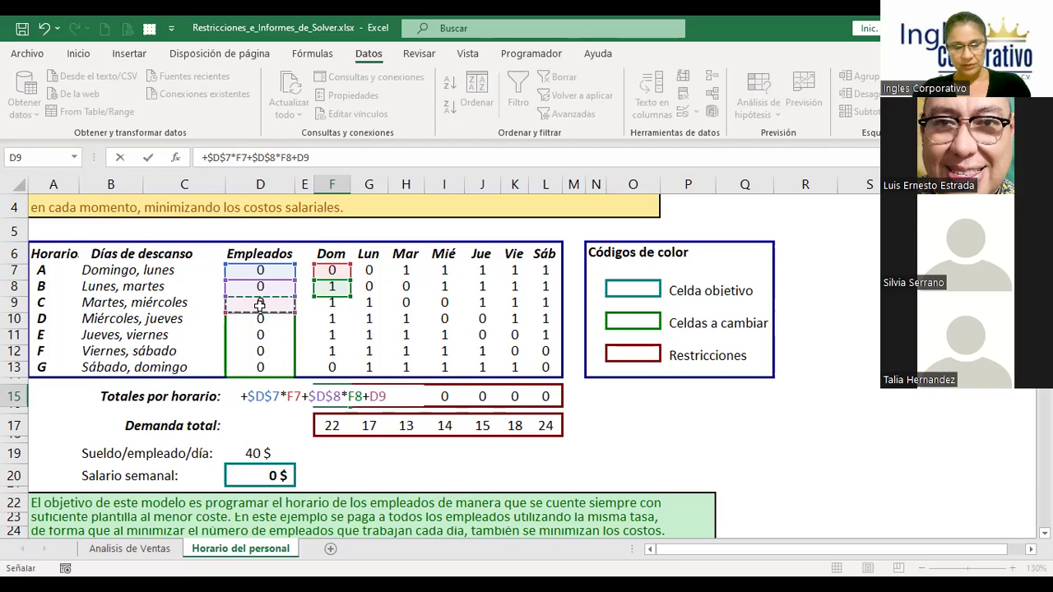
pyautogui.press('F4')
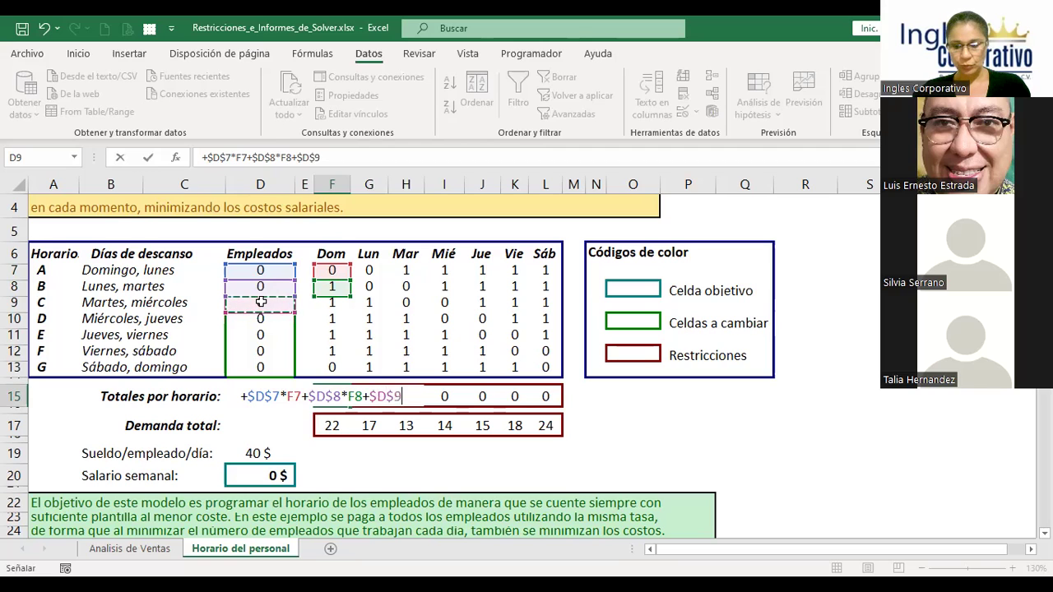
pyautogui.write('*')
pyautogui.click(330, 304)
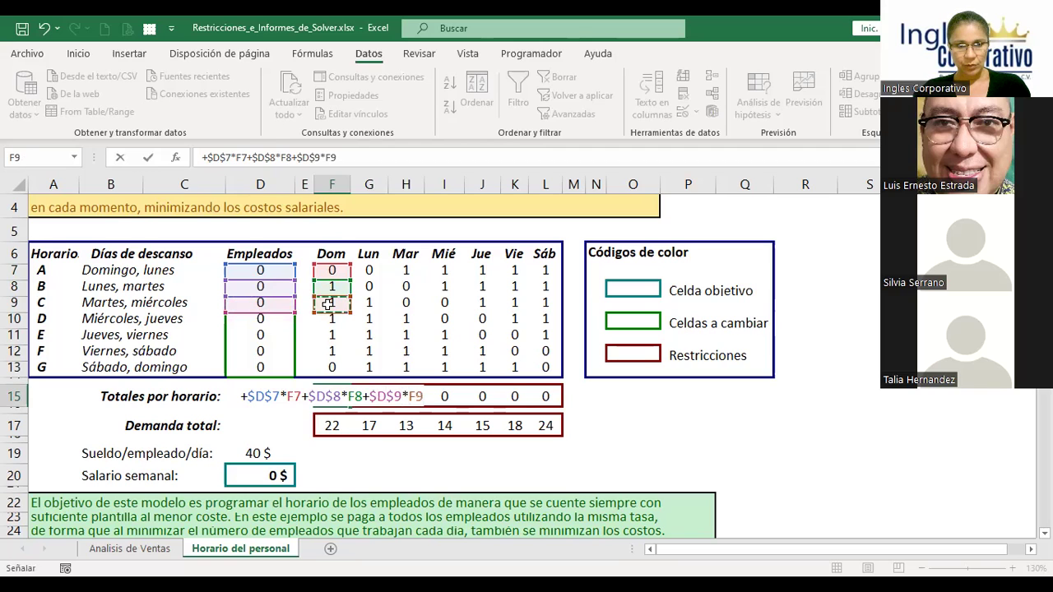
# Step: Add the products for schedules D and E to the Sunday total formula, +$D$10*F10+$D$11*F11
pyautogui.write('+')
pyautogui.click(270, 320)
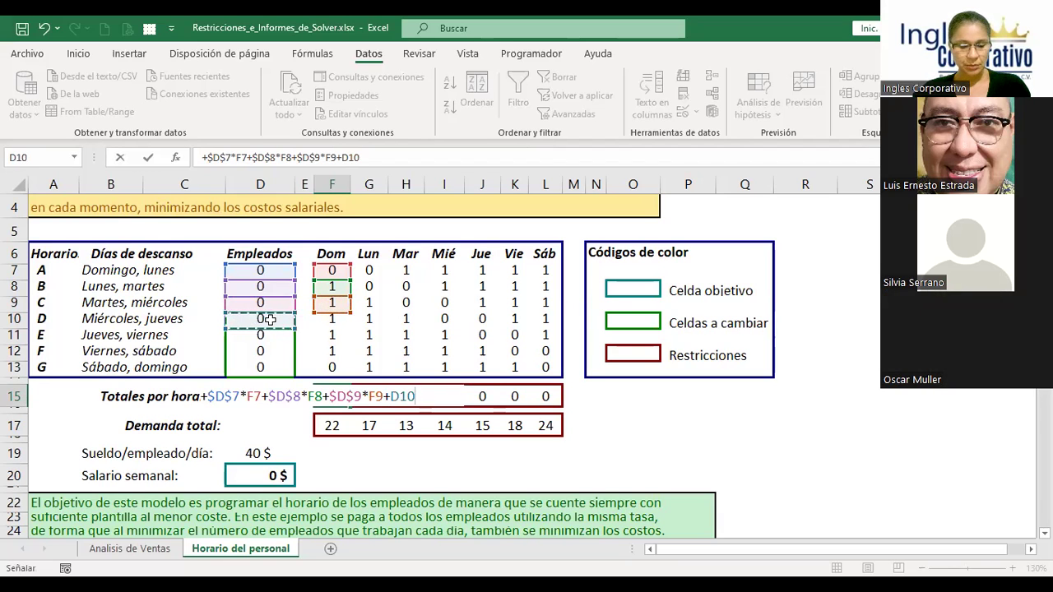
pyautogui.press('F4')
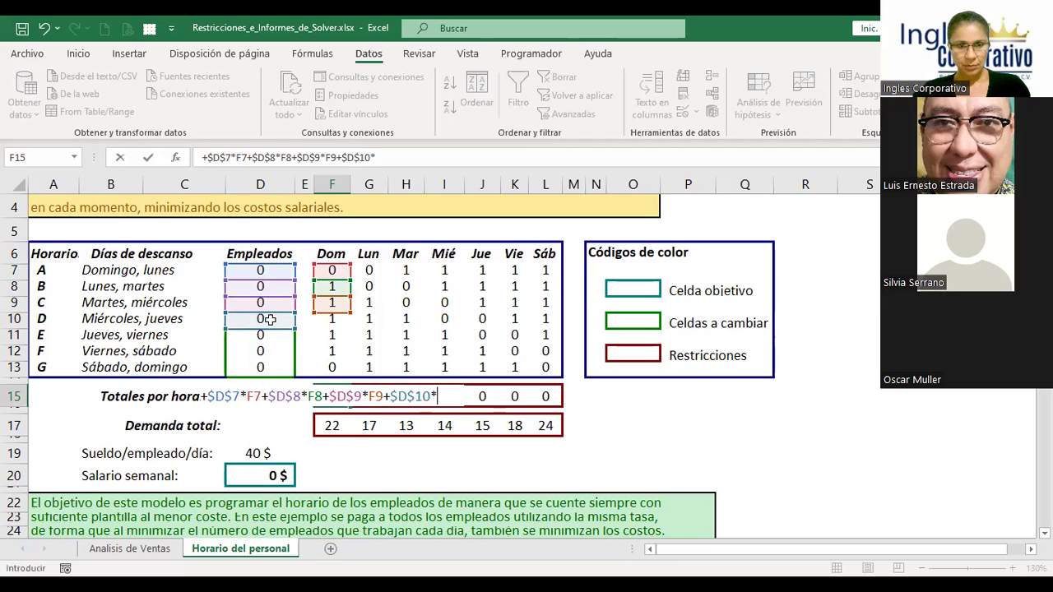
pyautogui.write('*')
pyautogui.click(327, 322)
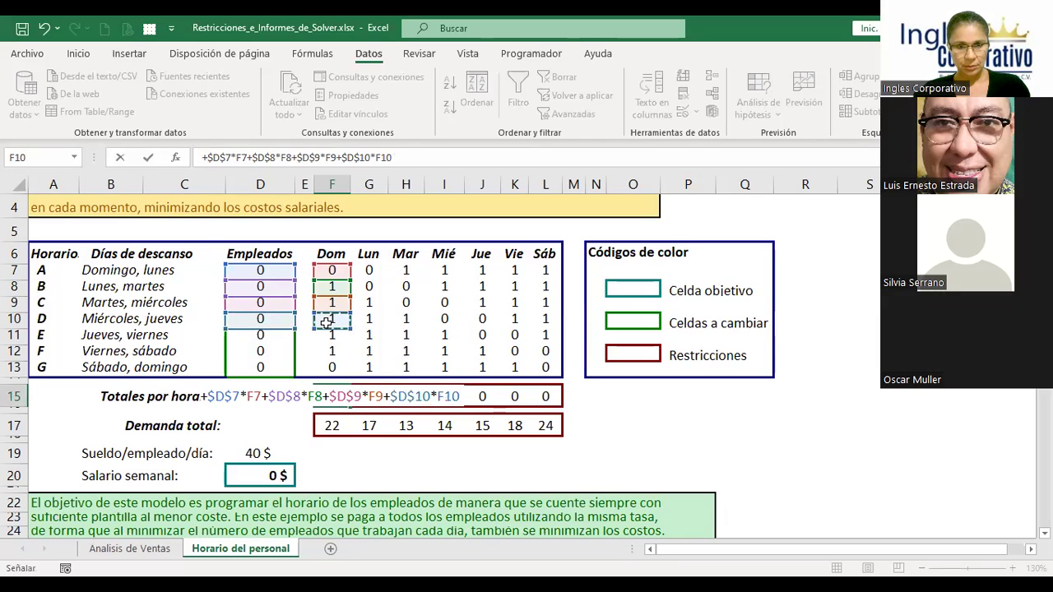
pyautogui.write('+')
pyautogui.click(272, 335)
pyautogui.press('F4')
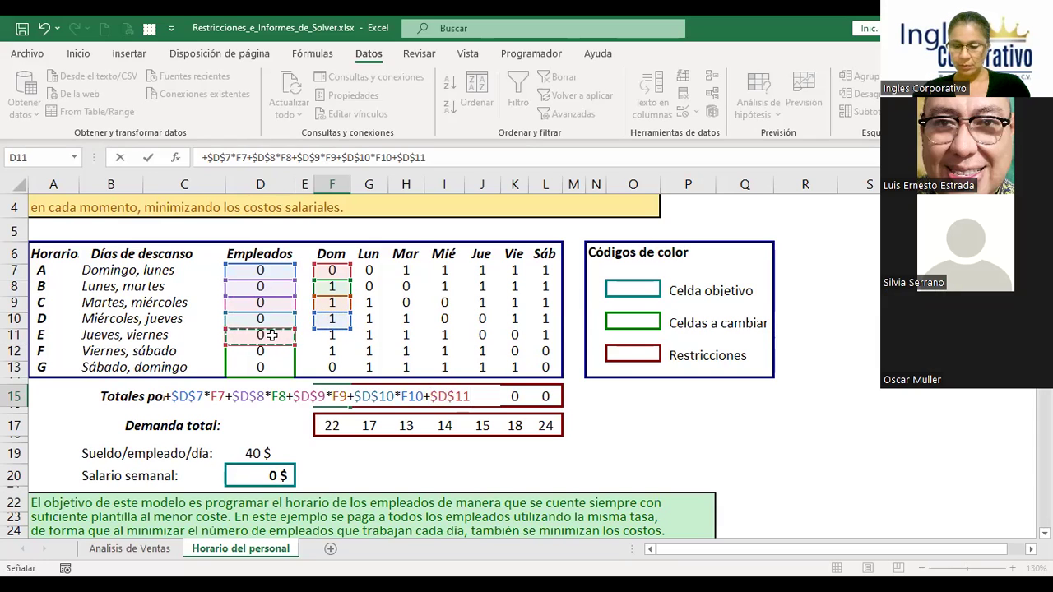
pyautogui.write('*')
pyautogui.click(319, 339)
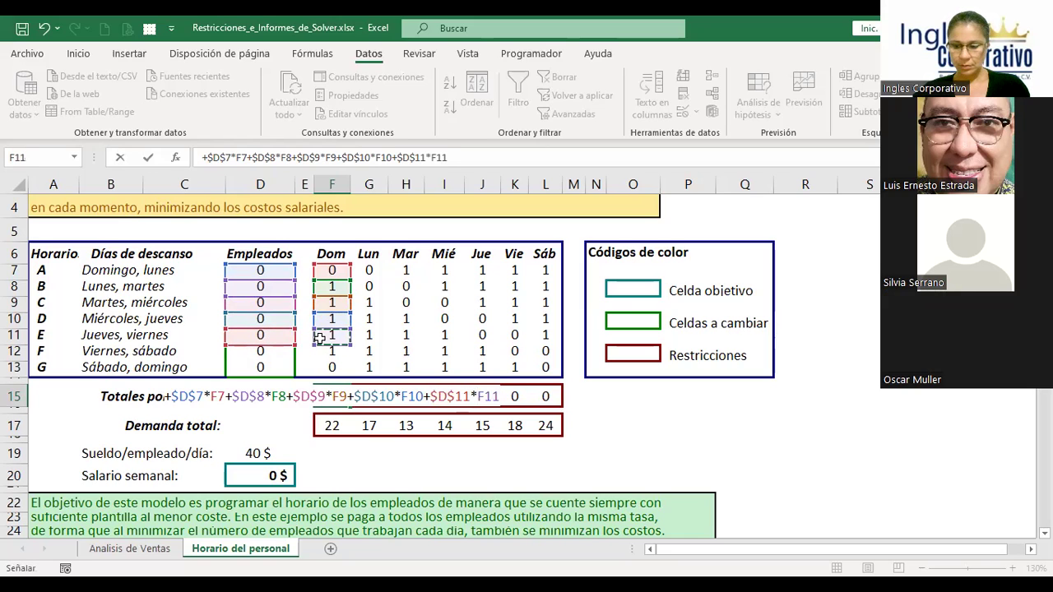
# Step: Finish the Sunday total formula in F15 with the products for schedules F and G, +$D$12*F12+$D$13*F13
pyautogui.write('+')
pyautogui.click(270, 352)
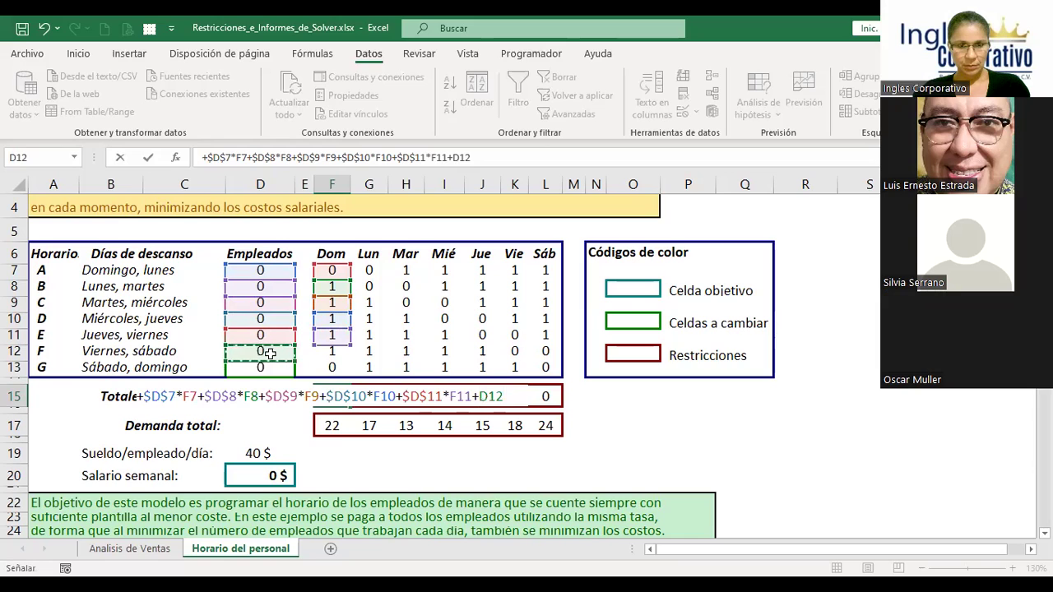
pyautogui.press('F4')
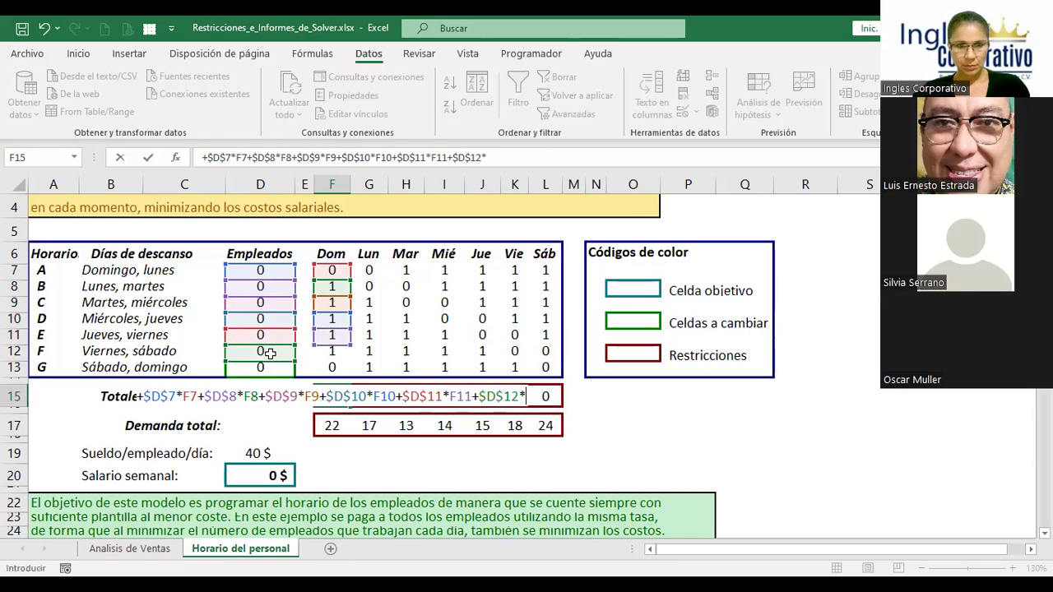
pyautogui.write('*')
pyautogui.click(328, 351)
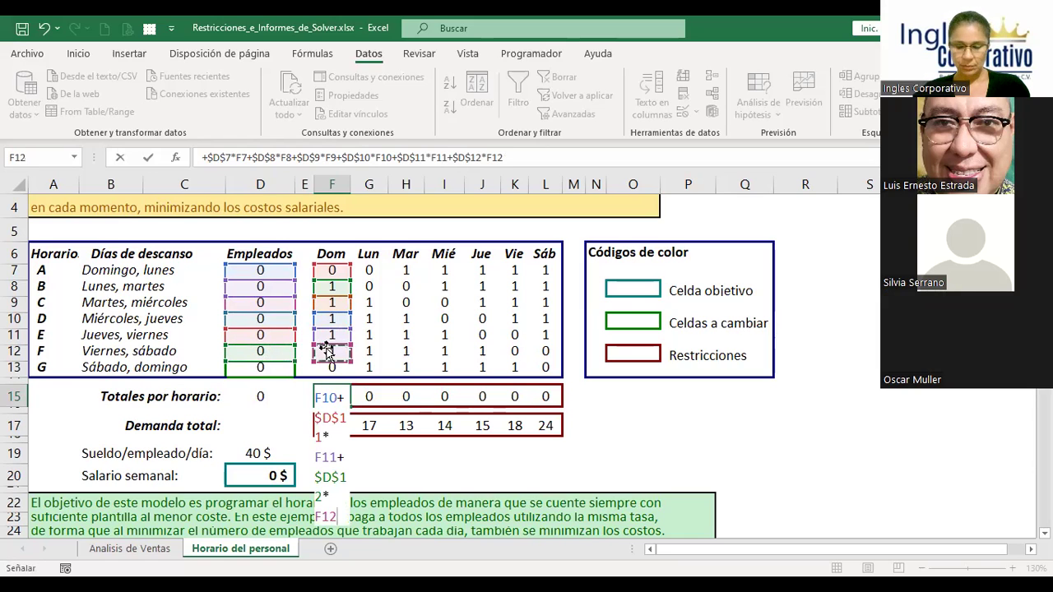
pyautogui.write('+')
pyautogui.click(264, 368)
pyautogui.press('F4')
pyautogui.write('*')
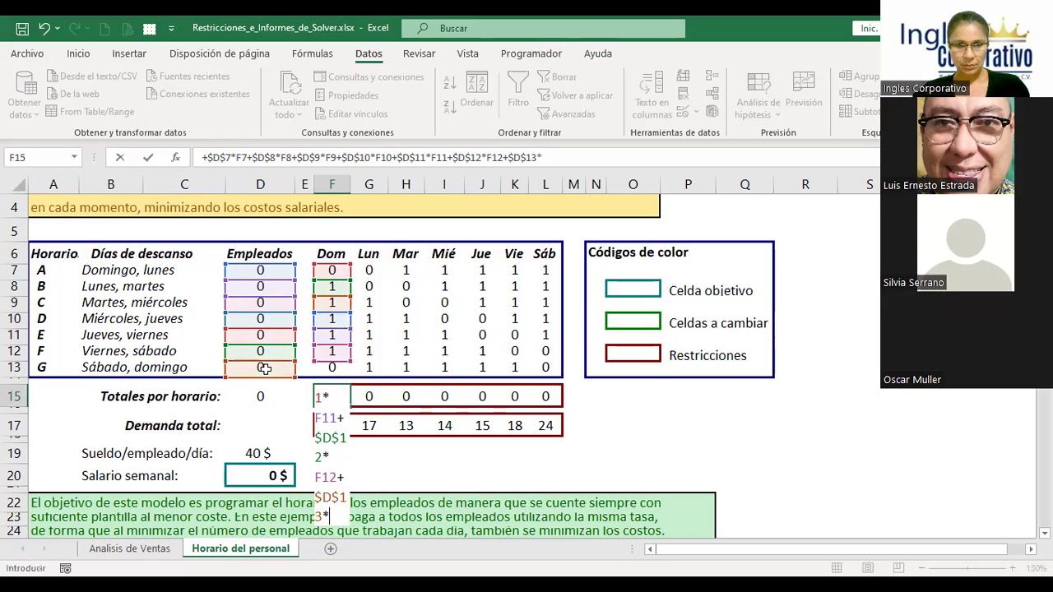
pyautogui.click(326, 367)
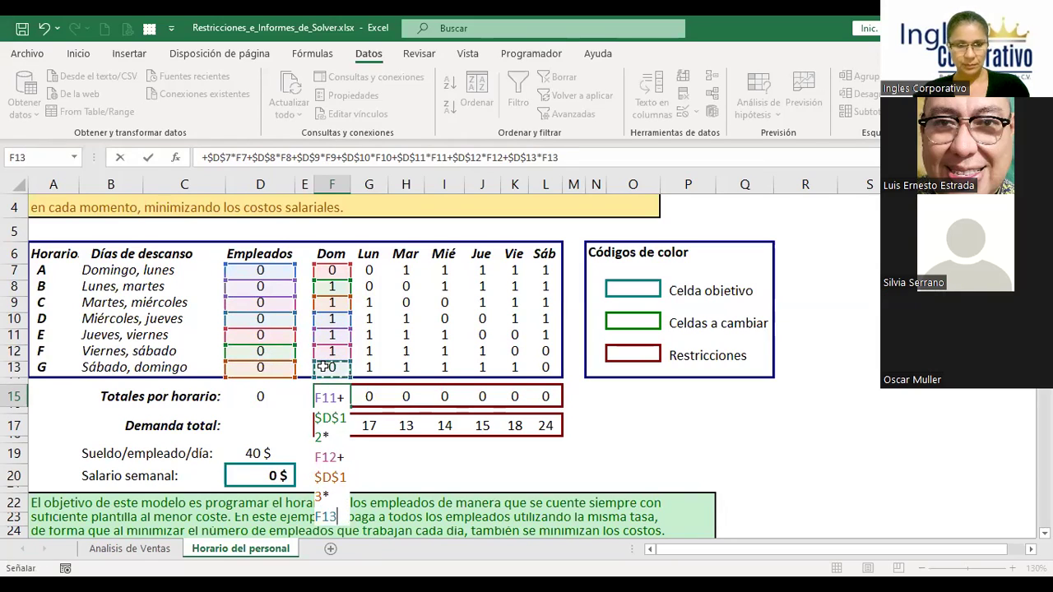
pyautogui.press('Return')
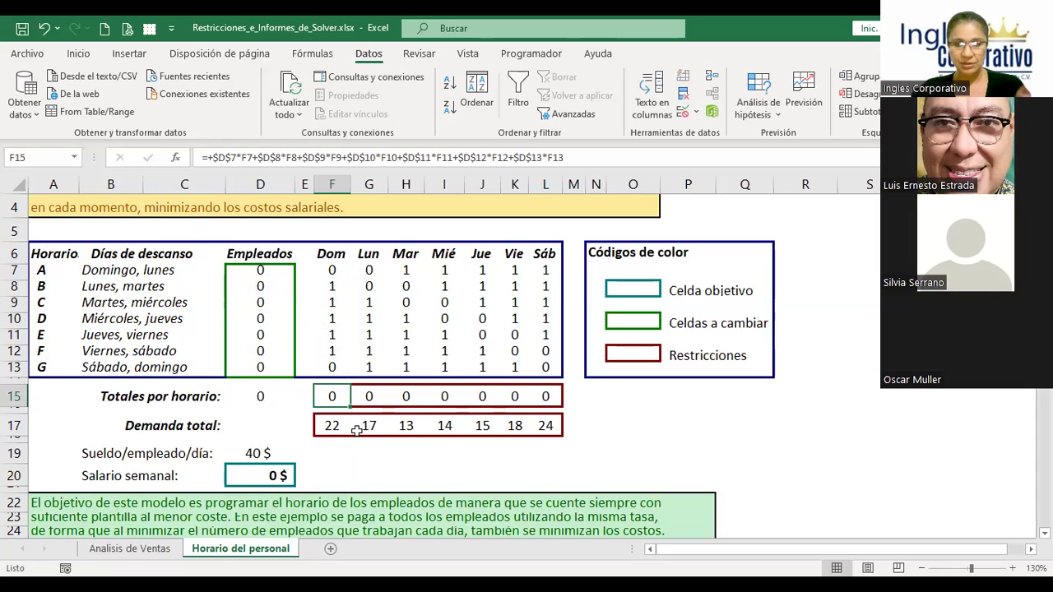
# Step: Increase the height of row 38 slightly so the F15:L15>=F17:L17 constraint text fits, and select that row
pyautogui.scroll(-5, 355, 430)
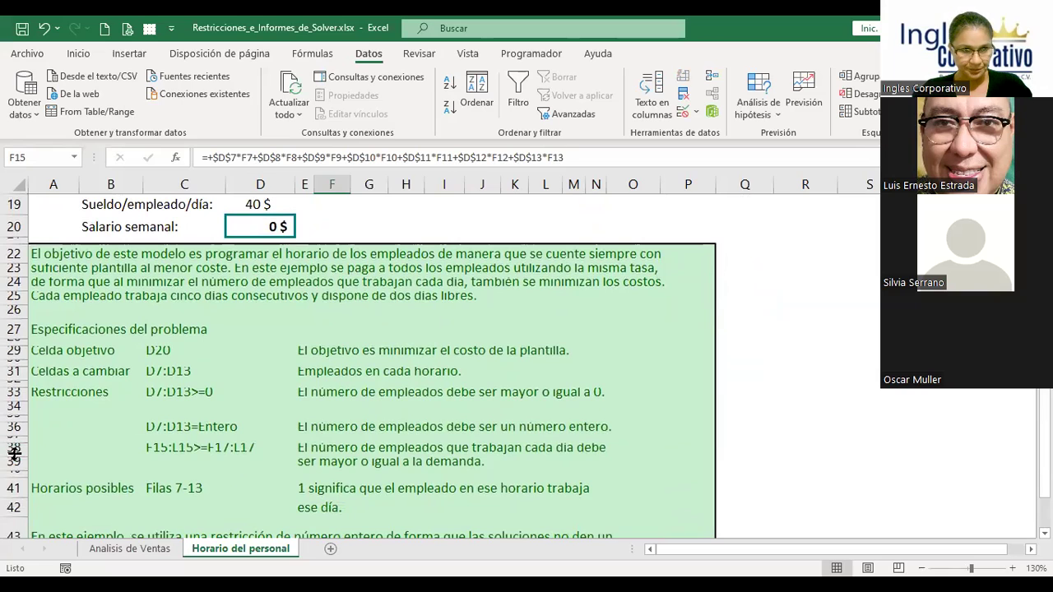
pyautogui.moveTo(15, 452); pyautogui.dragTo(15, 458)
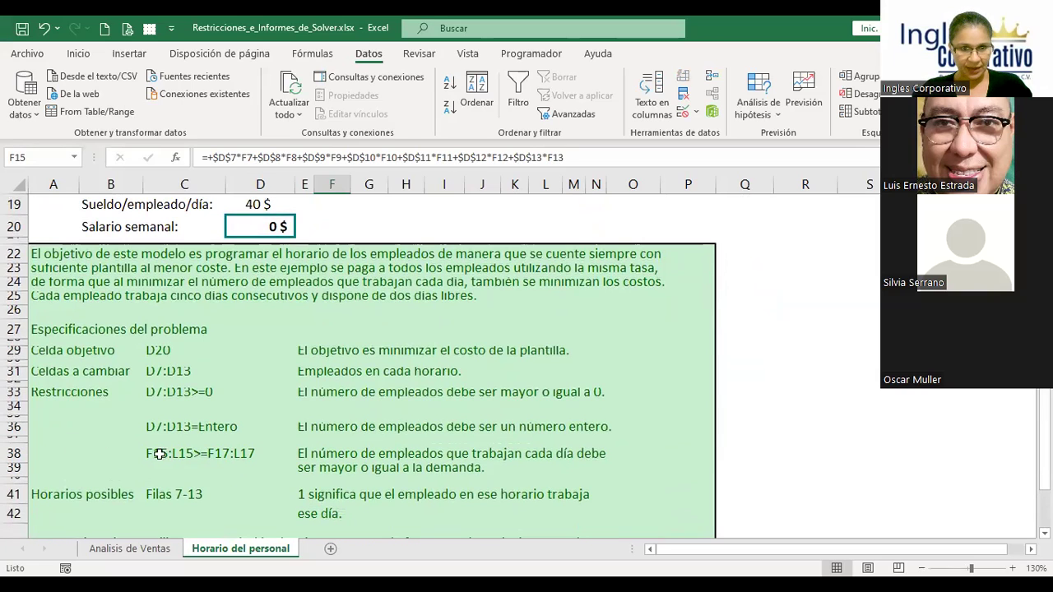
pyautogui.click(15, 452)
# Step: Compare the daily totals in F15:L15 and the demand in row 17 with the constraint described in row 38
pyautogui.scroll(2, 344, 238)
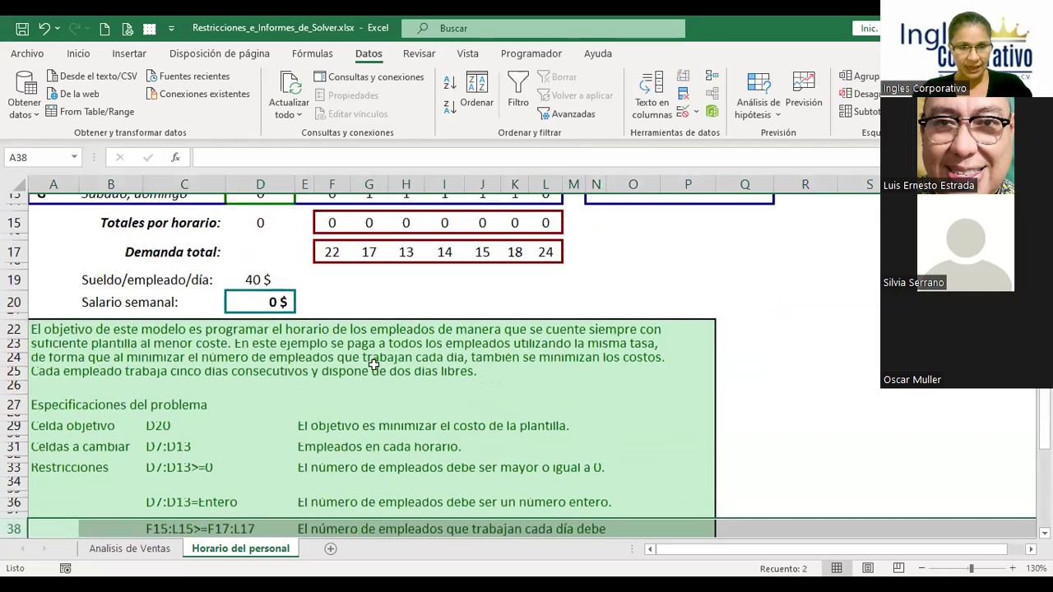
pyautogui.moveTo(329, 229); pyautogui.dragTo(542, 232)
pyautogui.scroll(-1, 377, 404)
pyautogui.scroll(-1, 377, 404)
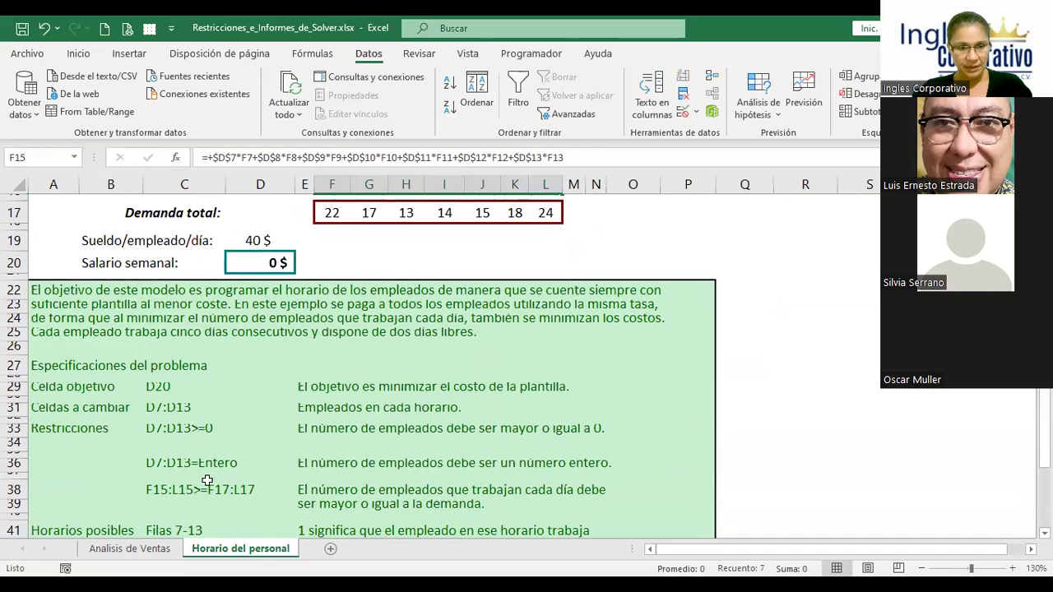
pyautogui.click(13, 488)
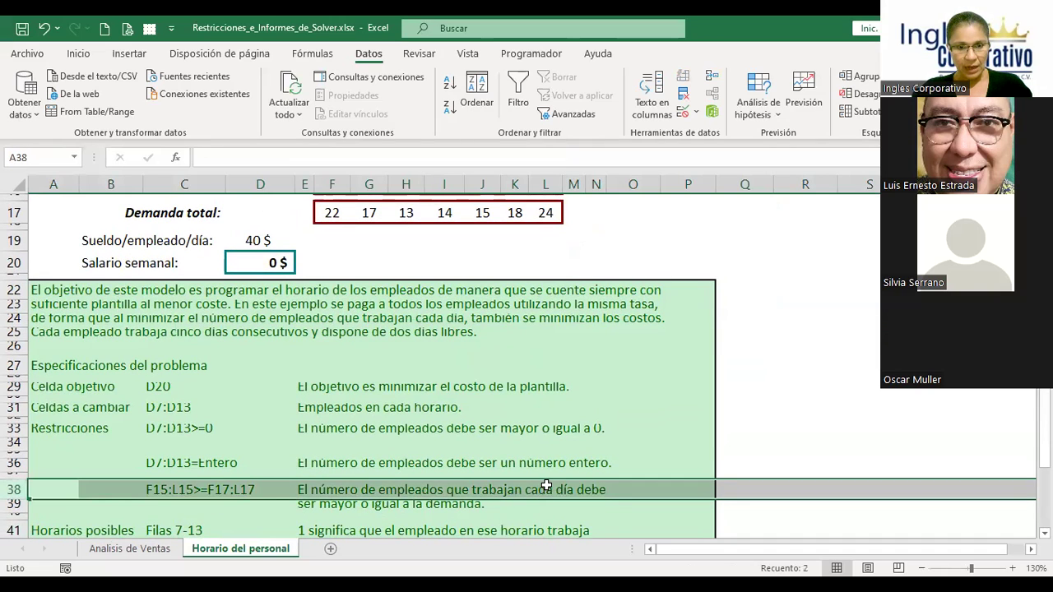
pyautogui.scroll(1, 546, 486)
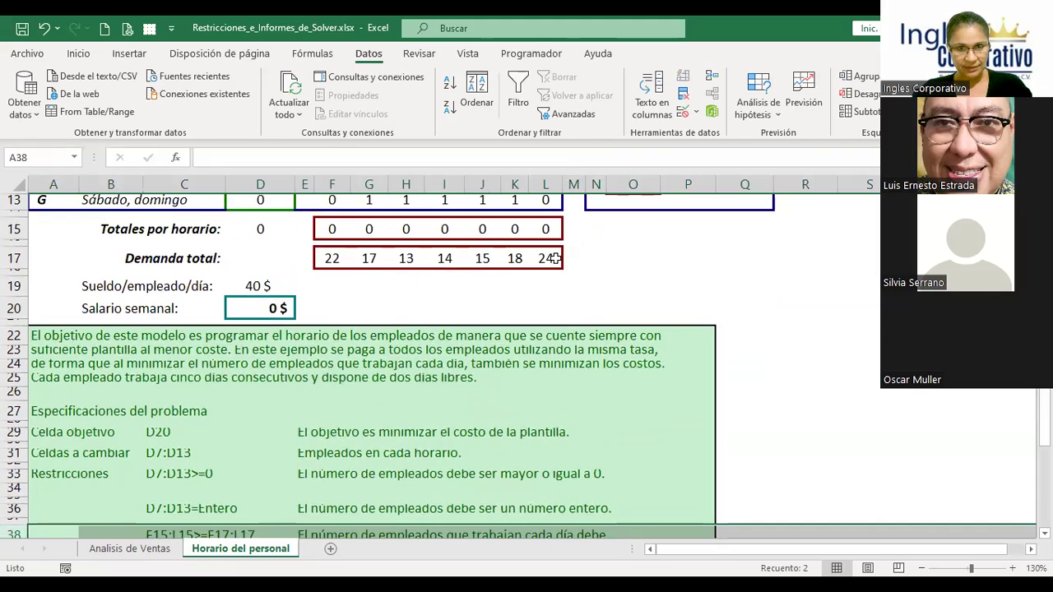
# Step: Show the Sunday total formula in F15 in edit mode to examine the employee and schedule cells it references
pyautogui.click(338, 229)
pyautogui.scroll(3, 400, 270)
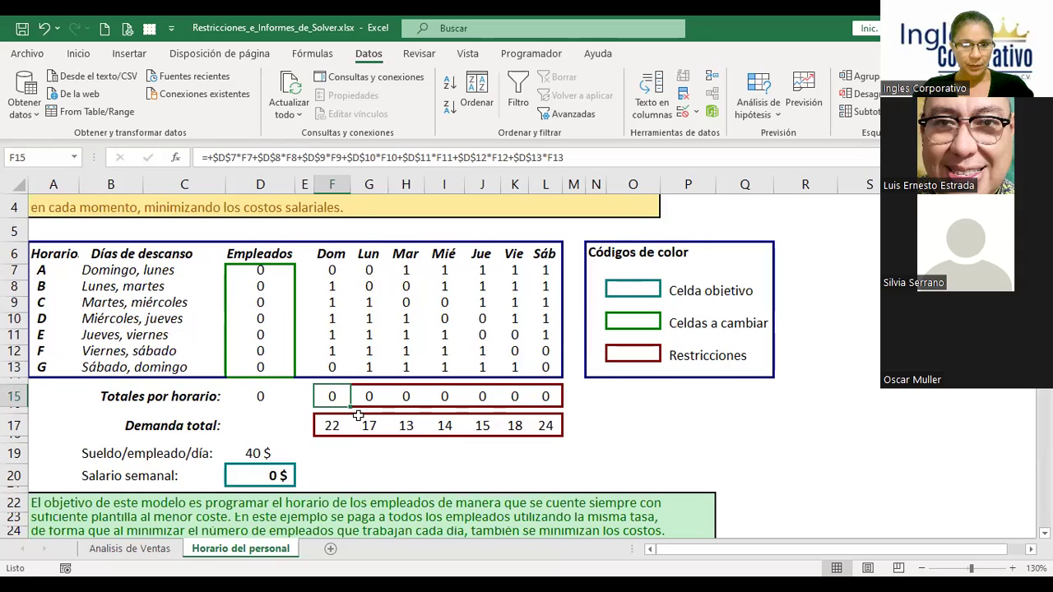
pyautogui.press('F2')
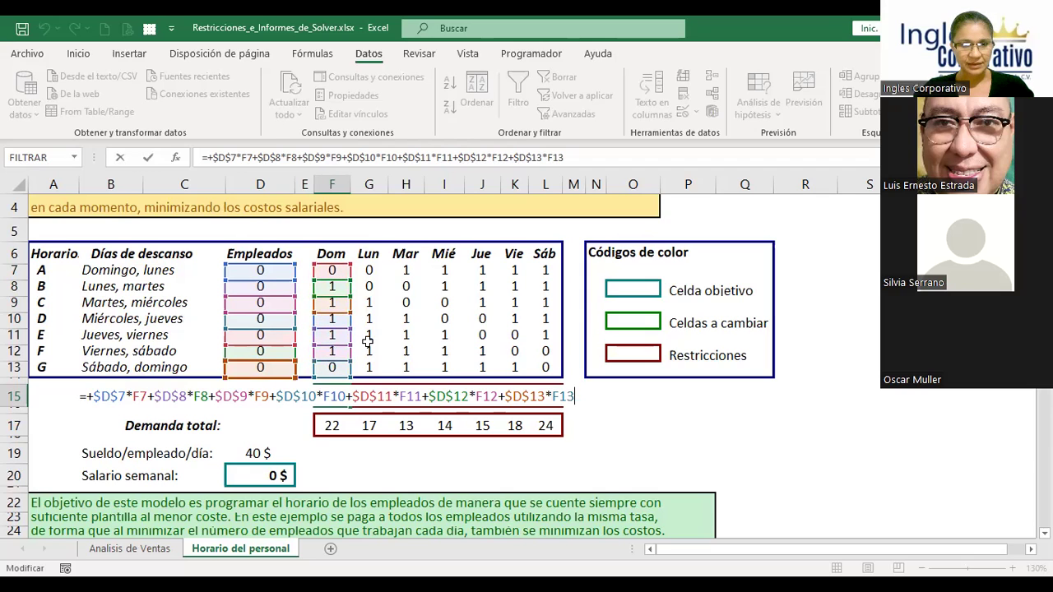
# Step: Copy the Sunday total formula from F15 to Monday's G15 and check the copied cell references
pyautogui.press('Return')
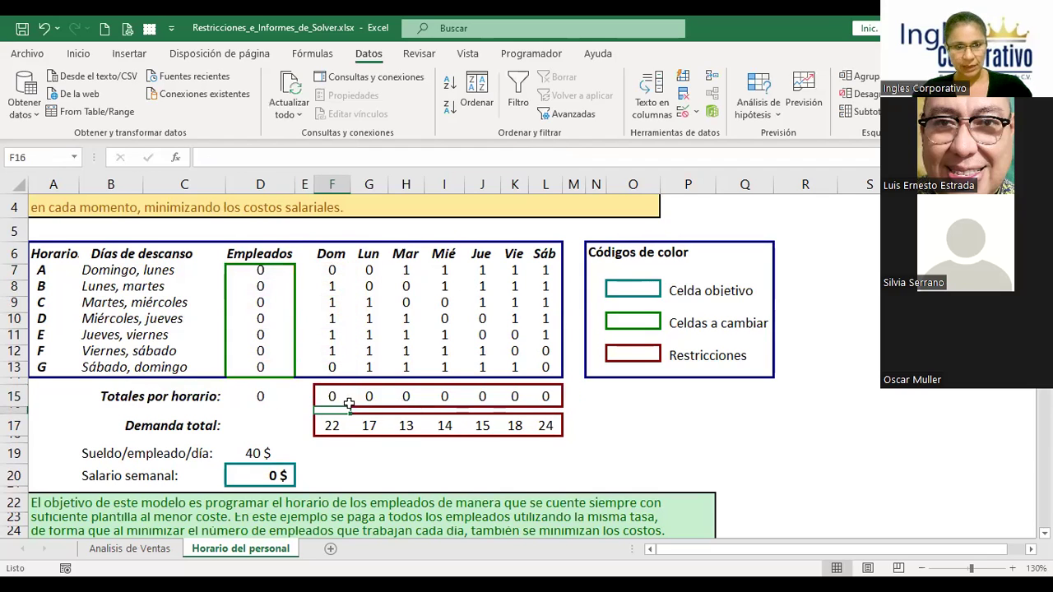
pyautogui.click(333, 396)
pyautogui.moveTo(351, 407); pyautogui.dragTo(372, 401)
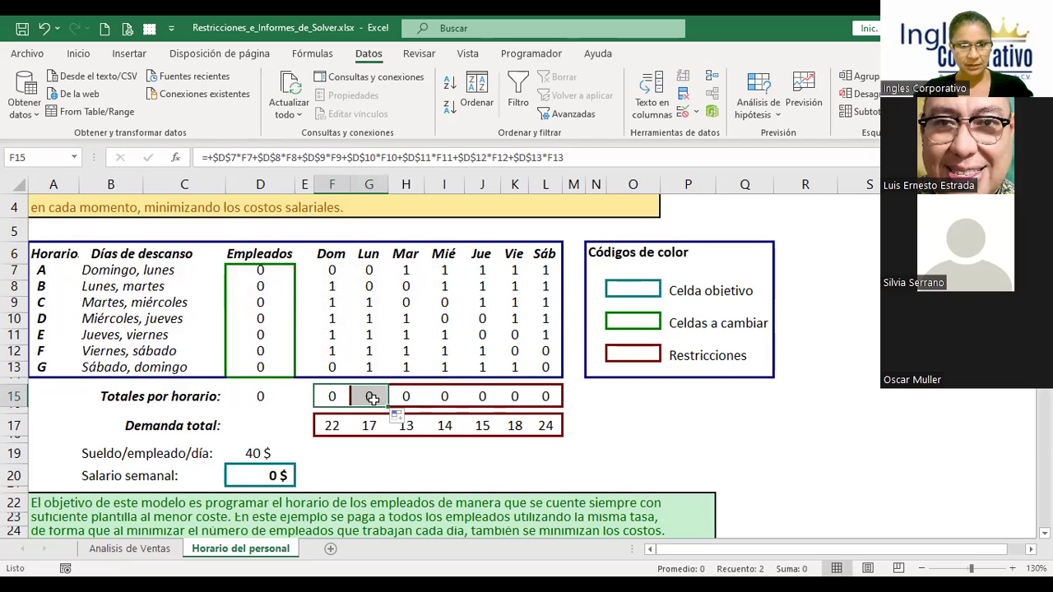
pyautogui.click(365, 396)
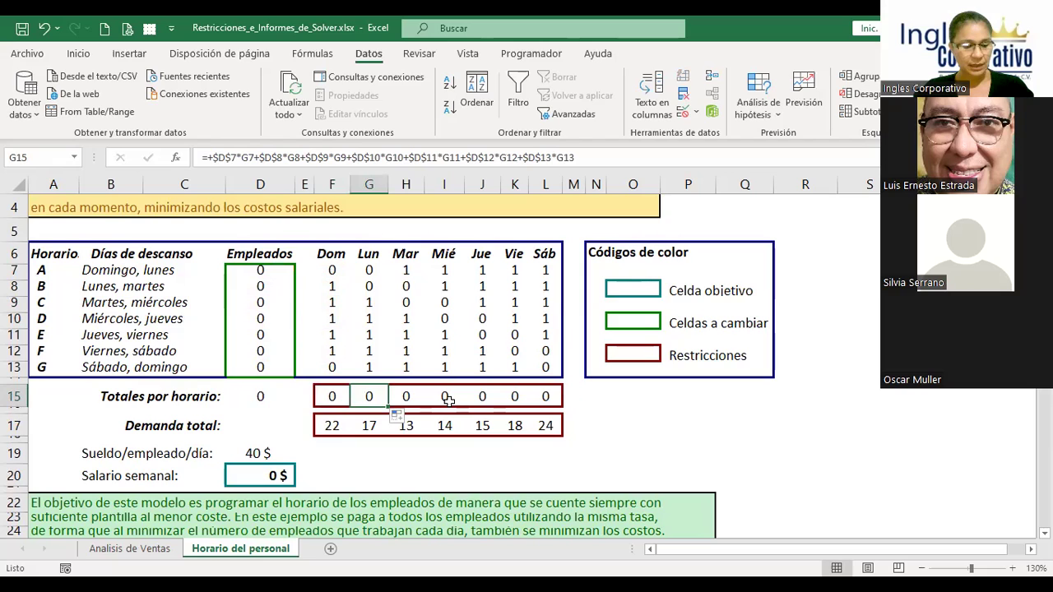
pyautogui.press('F2')
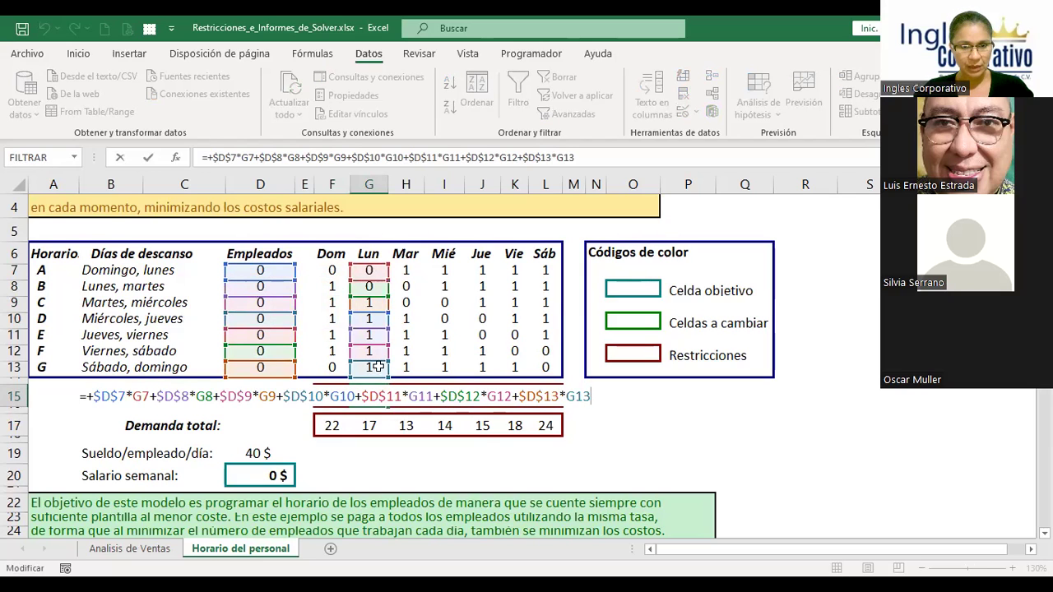
pyautogui.press('Return')
# Step: Fill the Monday total formula from G15 across to L15 and check the references of the Tuesday formula in H15
pyautogui.click(367, 399)
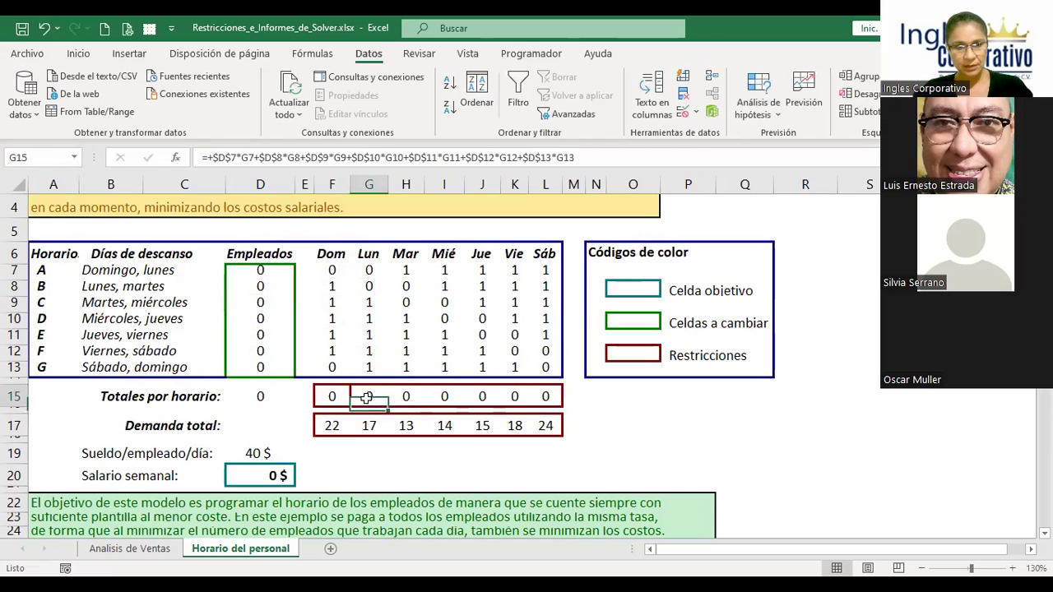
pyautogui.moveTo(389, 406); pyautogui.dragTo(557, 399)
pyautogui.click(410, 396)
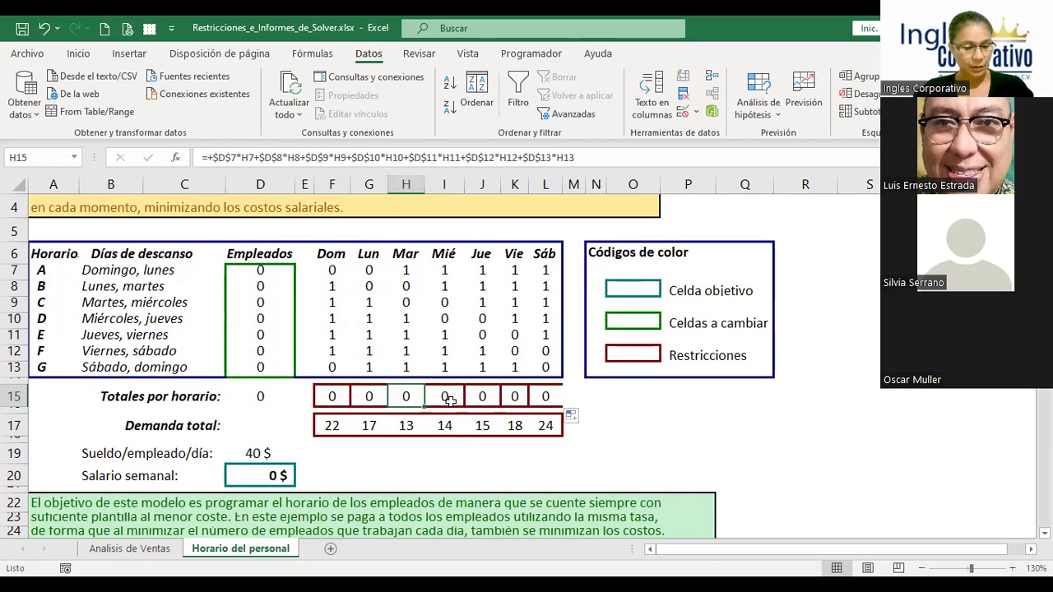
pyautogui.press('F2')
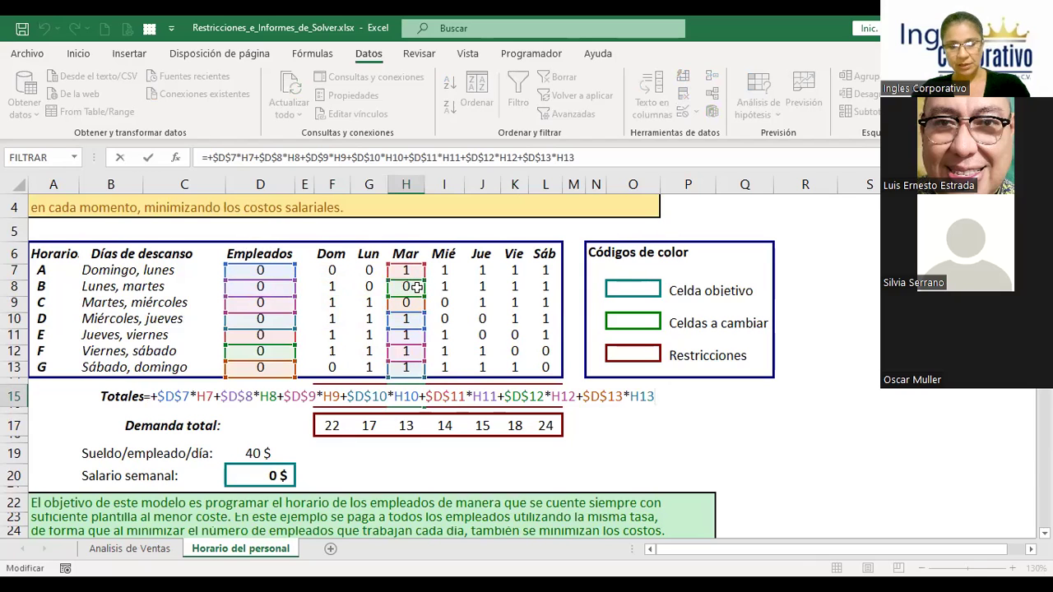
pyautogui.press('Return')
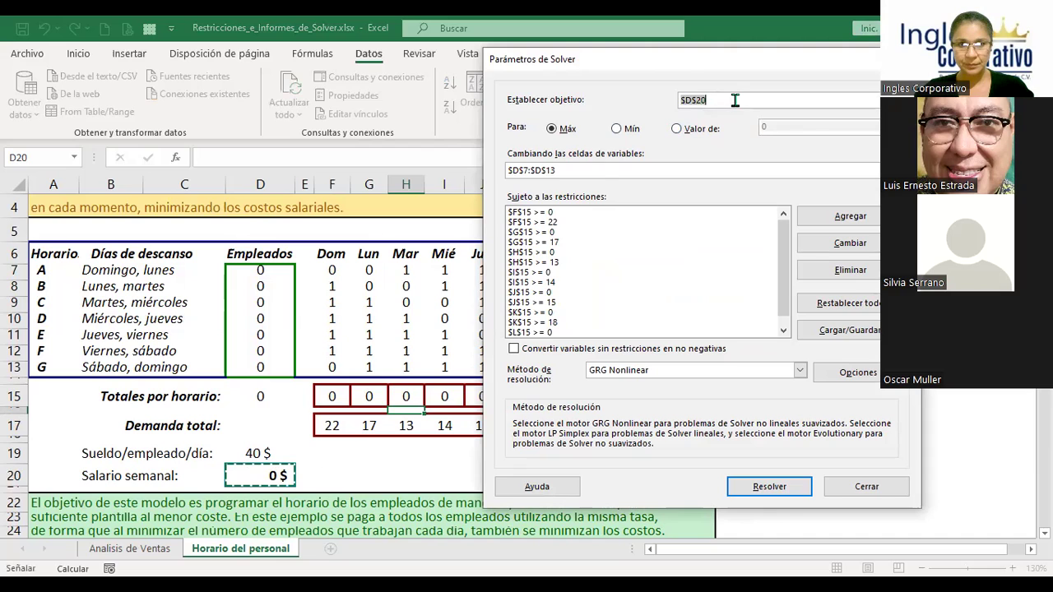
# Step: Set Solver to minimise the weekly salary in D20 by changing D7:D13, review the row 15 constraints and solve
pyautogui.click(618, 129)
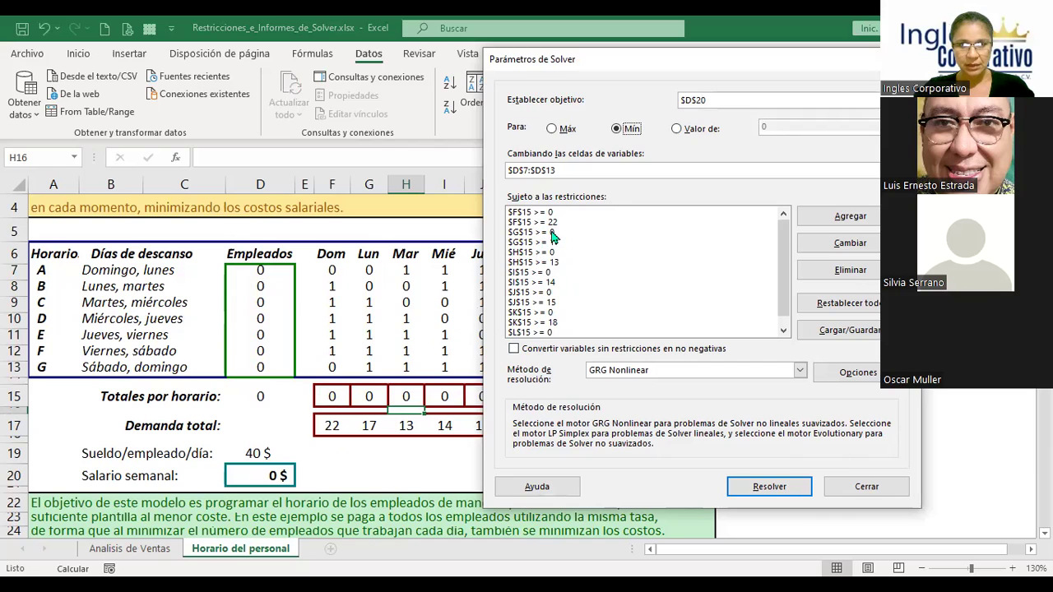
pyautogui.scroll(-1, 554, 281)
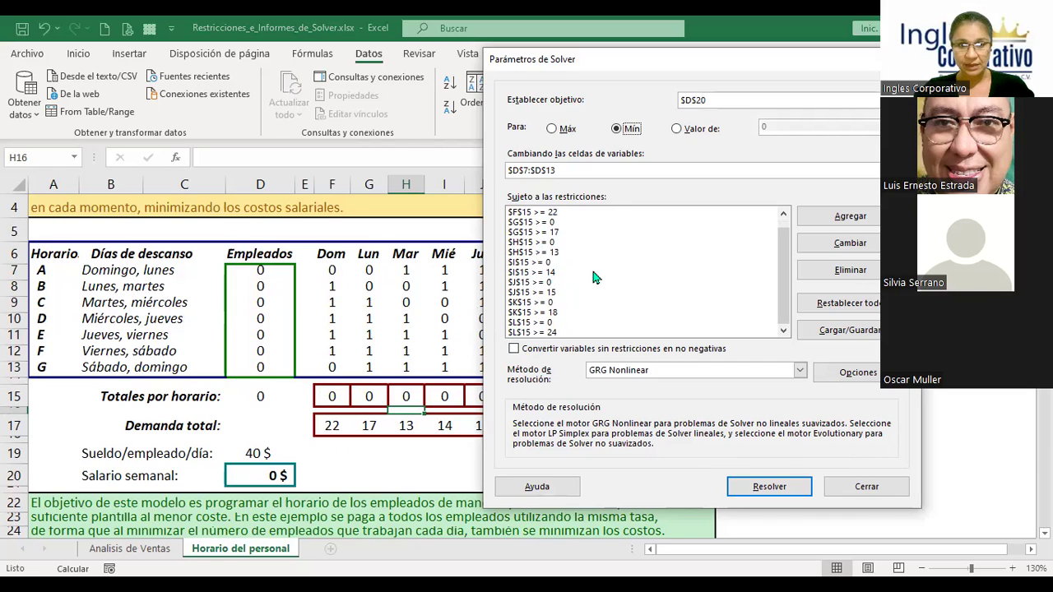
pyautogui.click(787, 490)
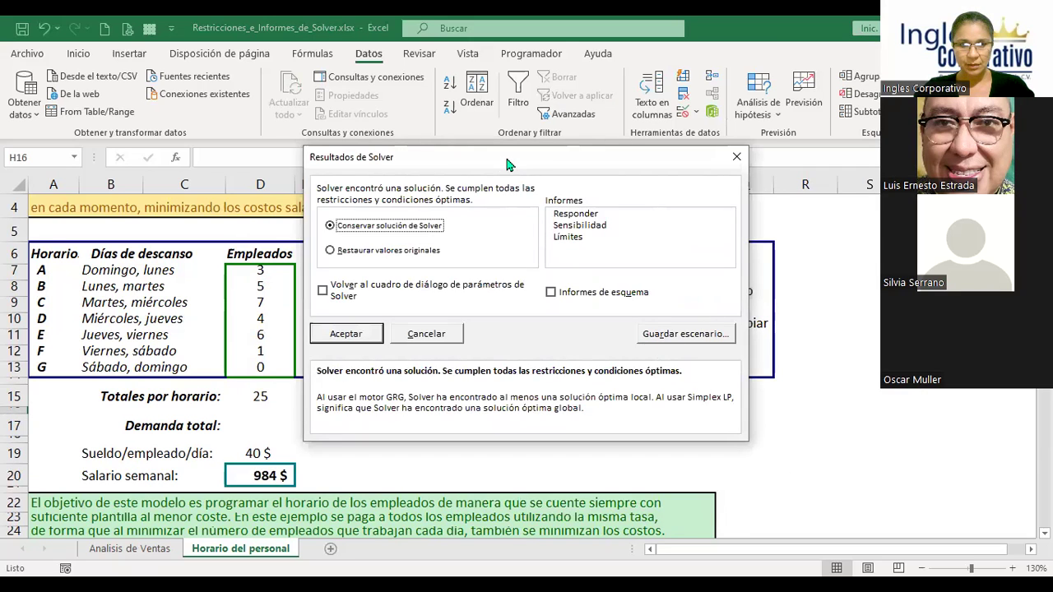
# Step: Move the Solver results aside to view the daily totals against demand and discard the solution
pyautogui.moveTo(507, 165); pyautogui.dragTo(674, 142)
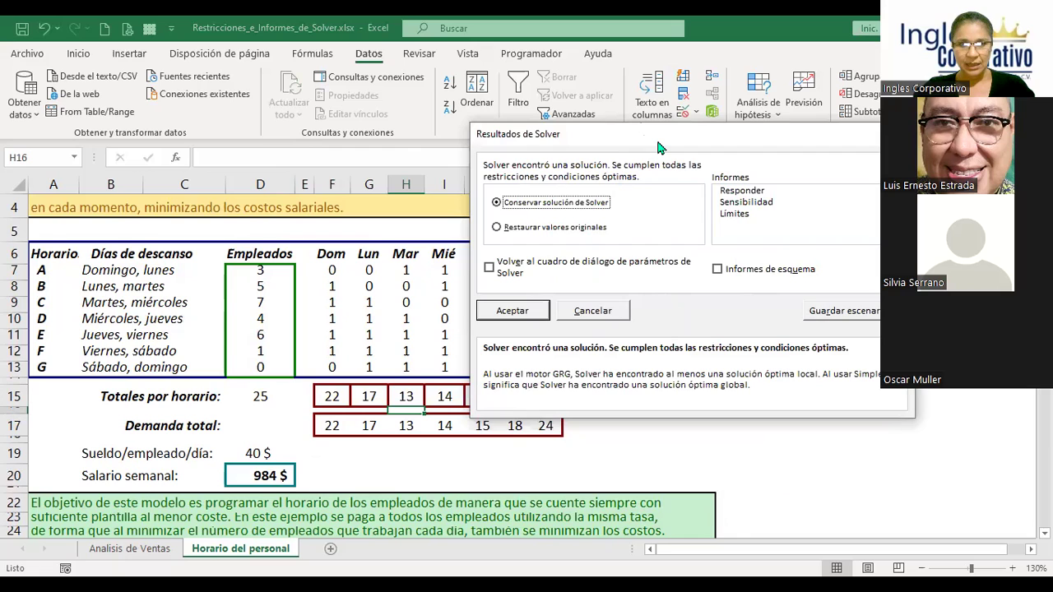
pyautogui.moveTo(658, 147); pyautogui.dragTo(694, 229)
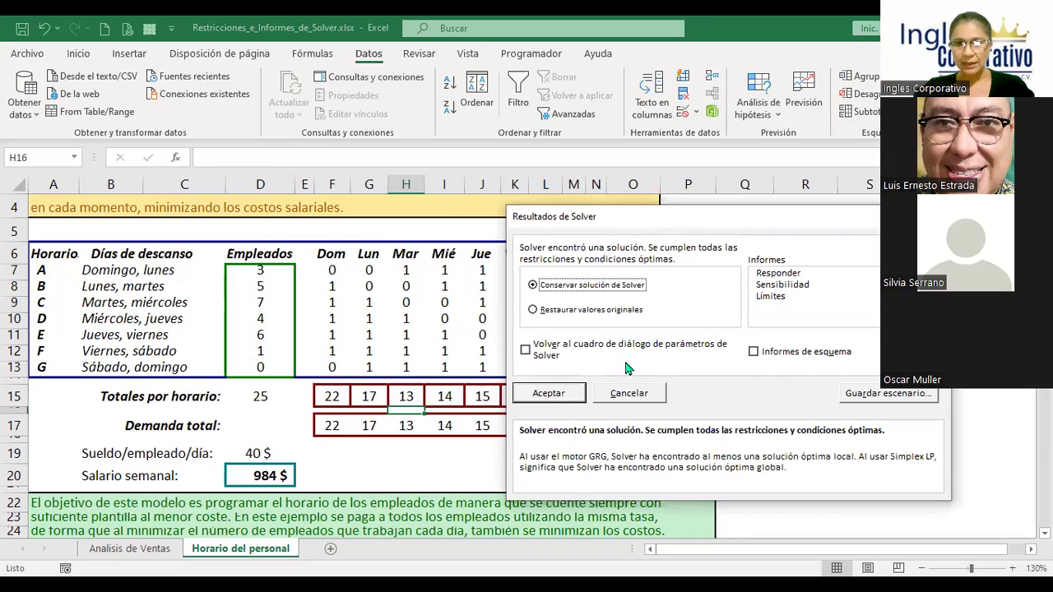
pyautogui.click(619, 394)
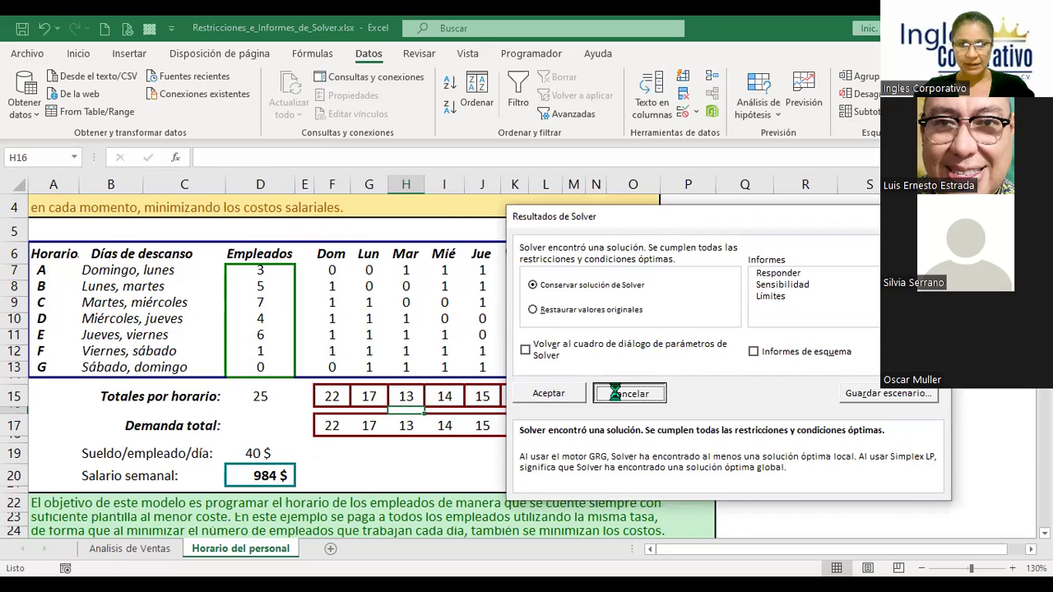
# Step: Examine the row 41 explanation of the possible schedules together with the 0/1 schedule matrix in F7:L13
pyautogui.click(629, 434)
pyautogui.scroll(-6, 629, 434)
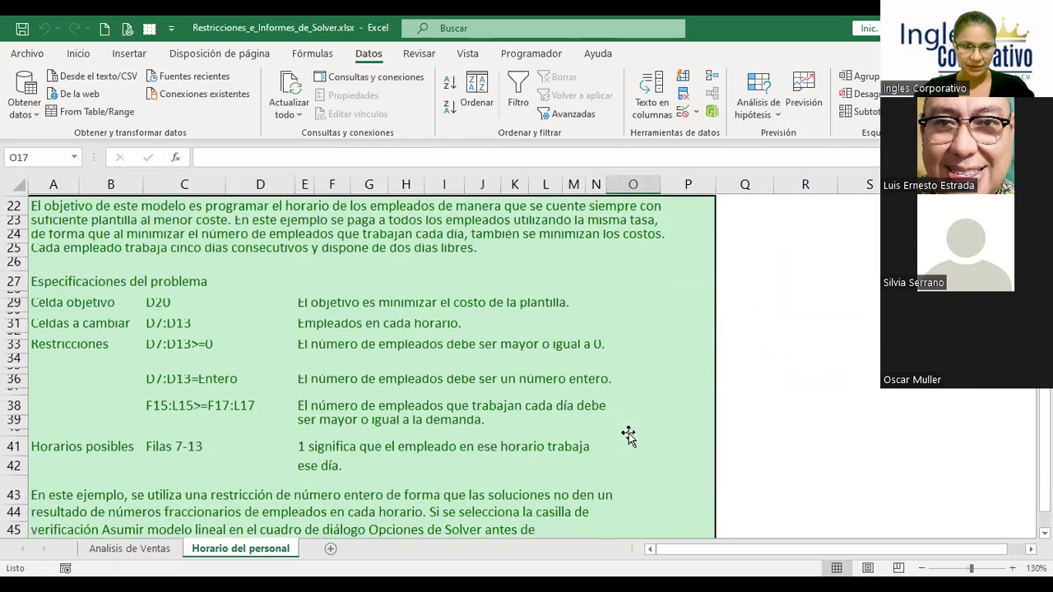
pyautogui.click(16, 445)
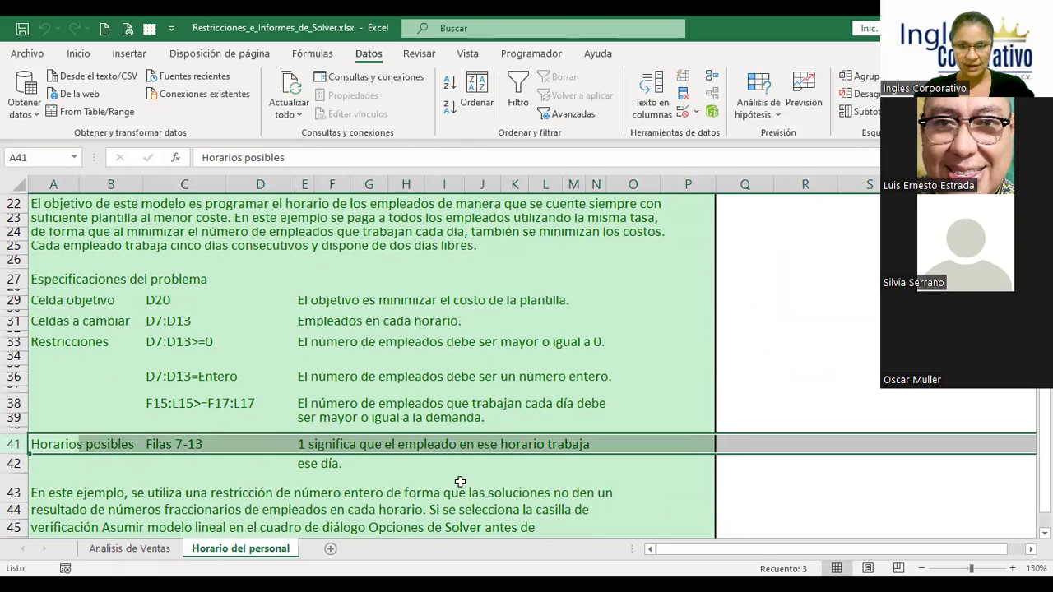
pyautogui.scroll(4, 506, 478)
pyautogui.scroll(3, 411, 442)
pyautogui.moveTo(334, 361); pyautogui.dragTo(543, 458)
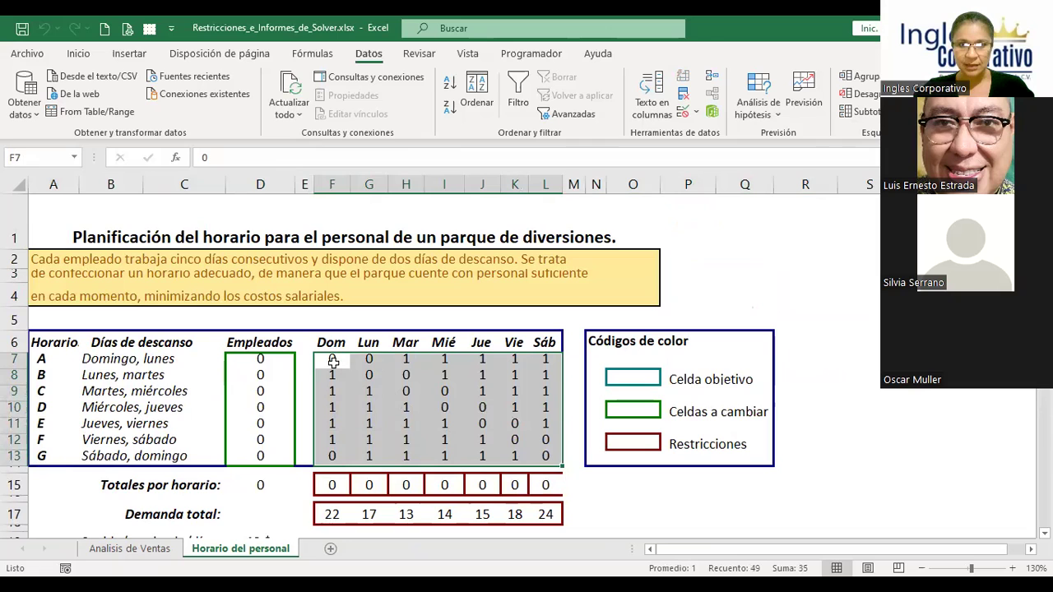
pyautogui.click(406, 359)
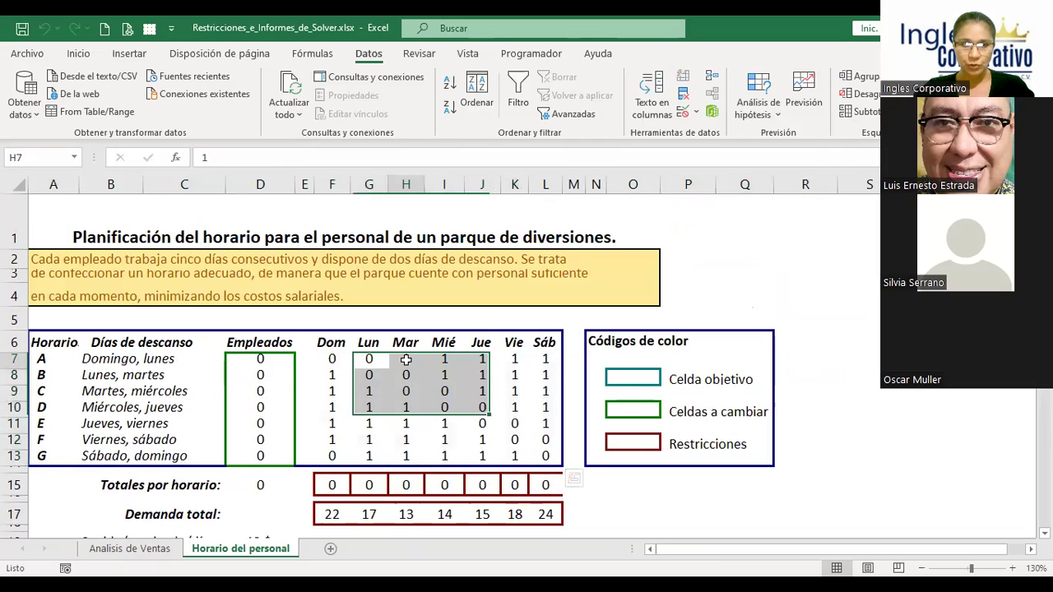
pyautogui.click(368, 358)
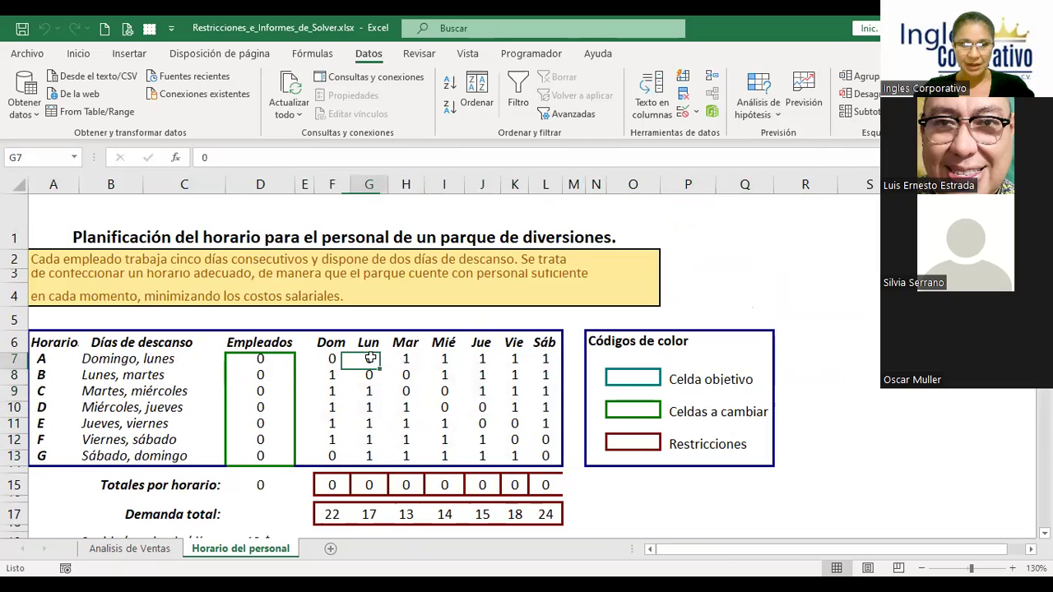
pyautogui.scroll(-7, 432, 443)
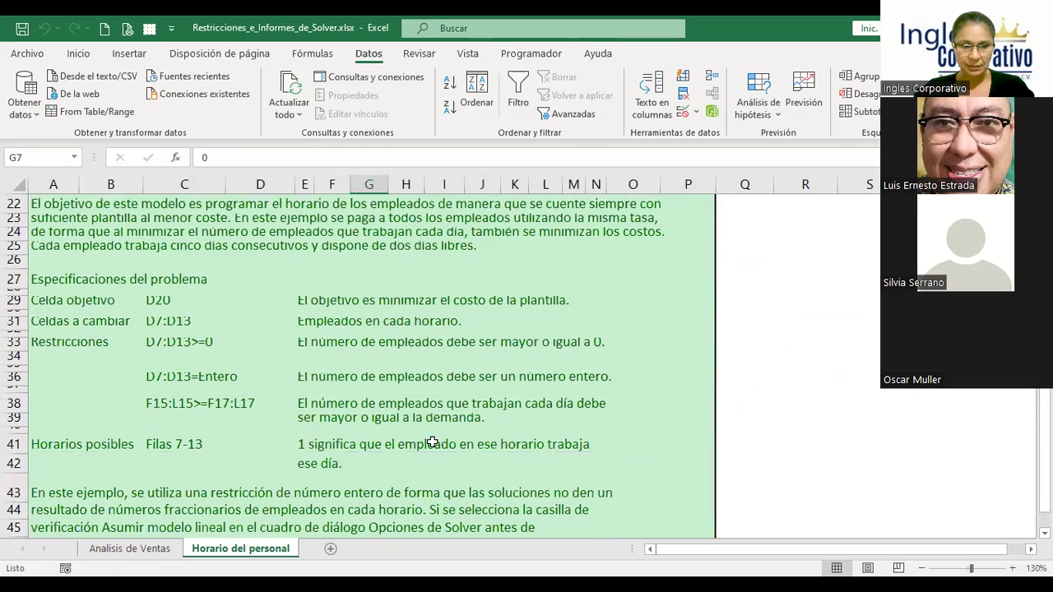
pyautogui.click(14, 444)
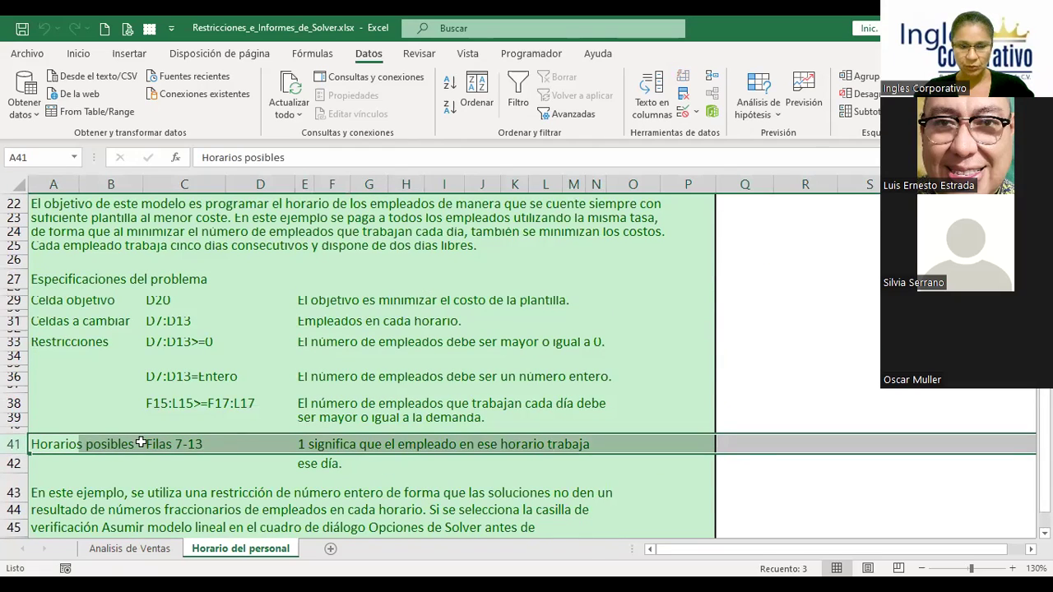
# Step: Examine the totals in row 15 and the employee and schedule cells that the Sunday formula in F15 multiplies
pyautogui.scroll(5, 227, 443)
pyautogui.scroll(2, 227, 443)
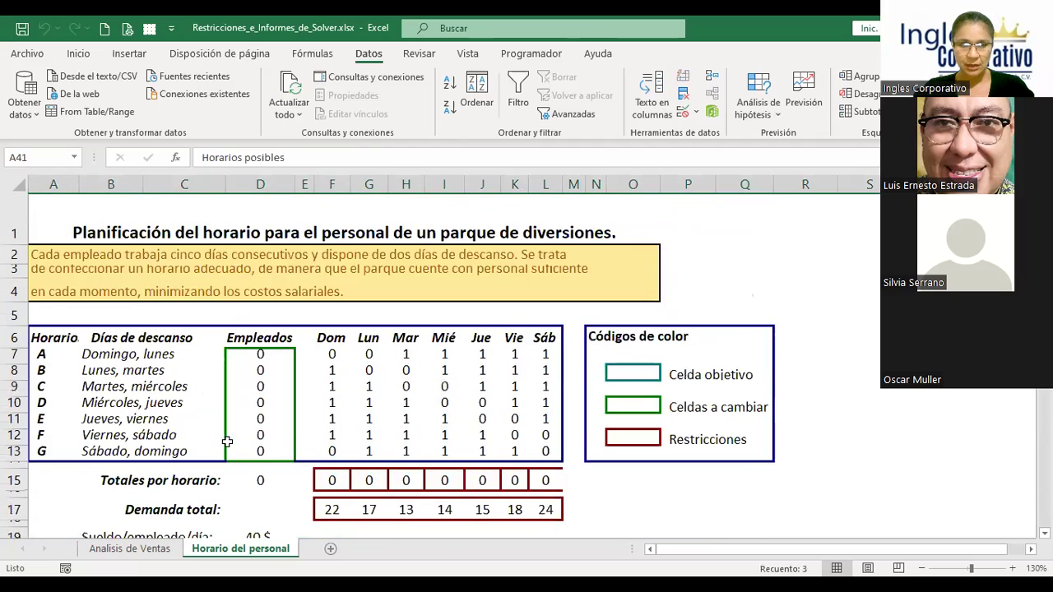
pyautogui.click(328, 485)
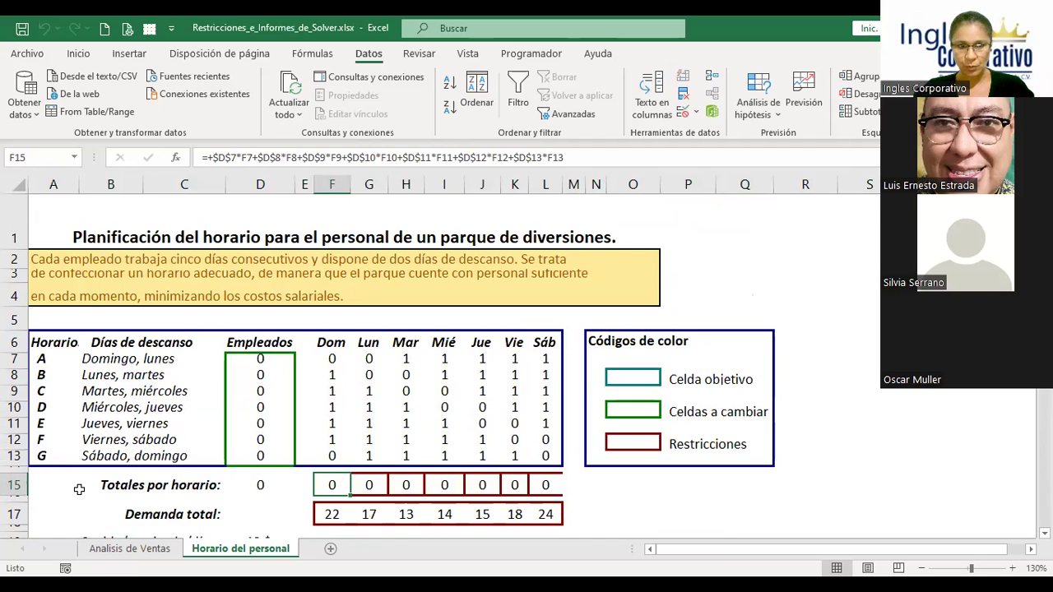
pyautogui.click(14, 485)
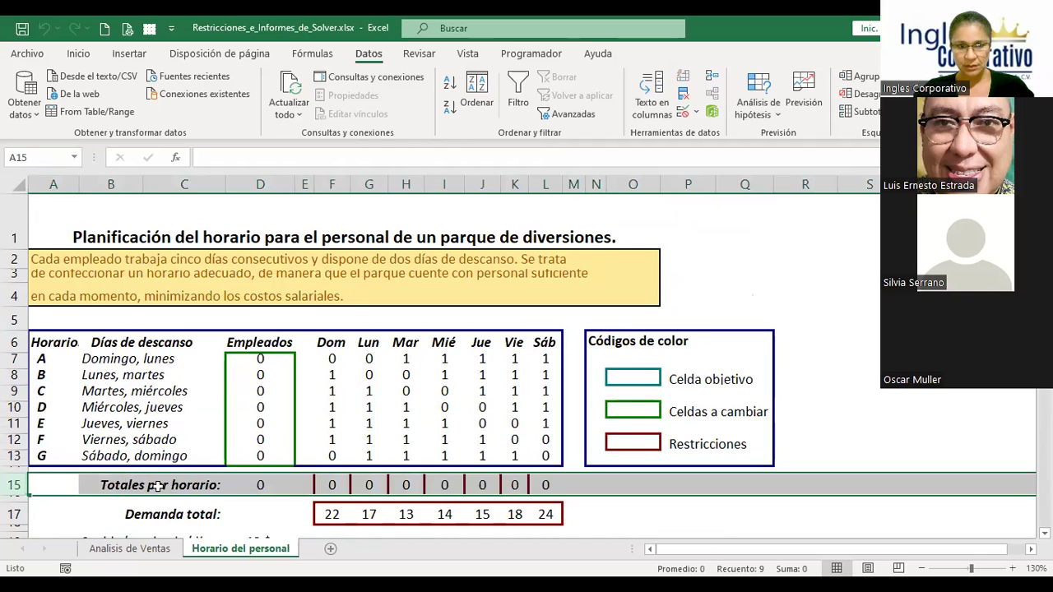
pyautogui.click(339, 484)
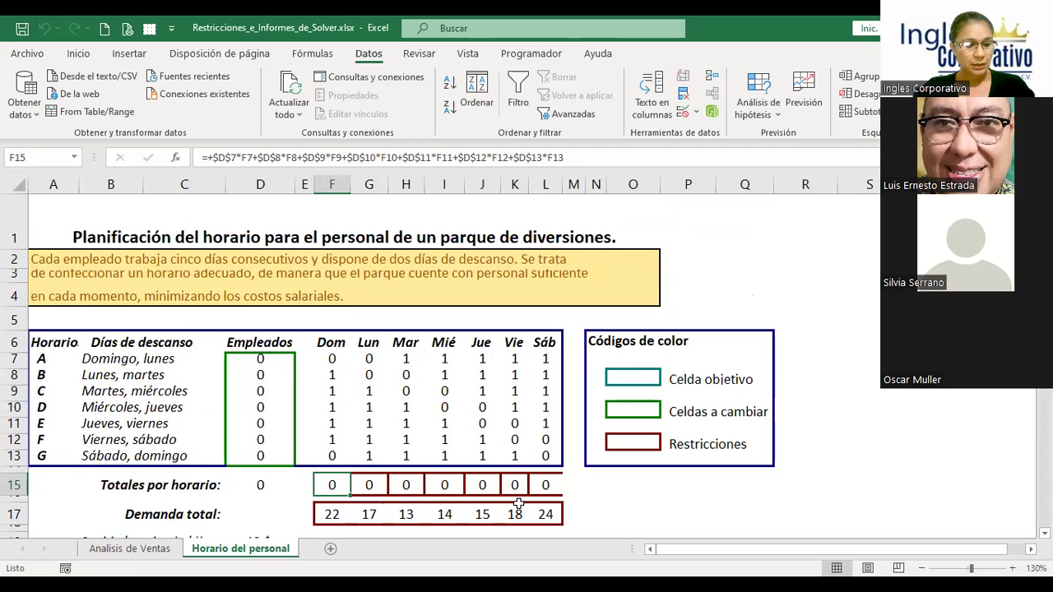
pyautogui.press('F2')
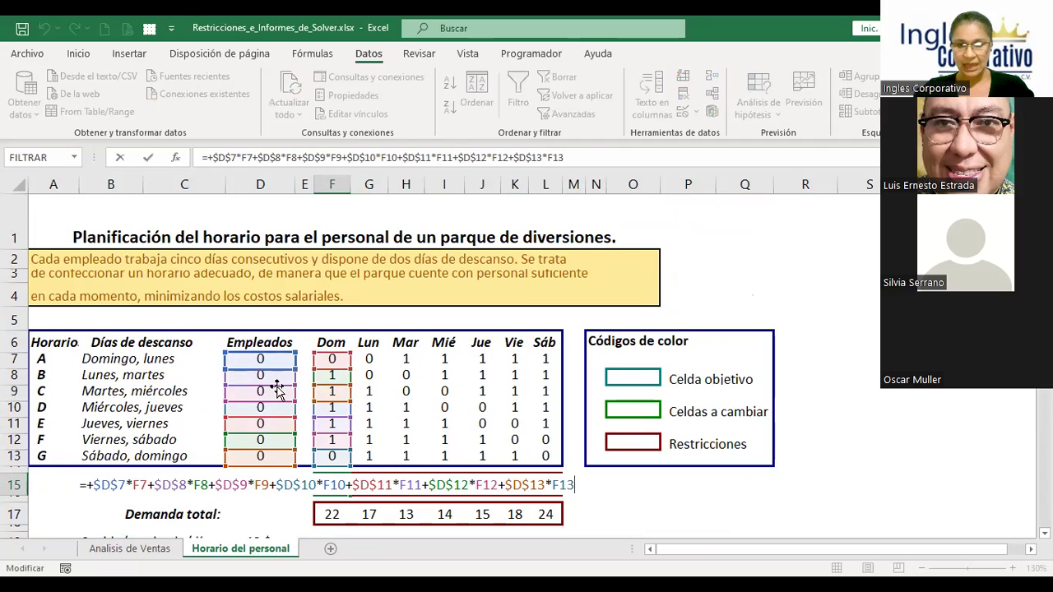
pyautogui.press('Return')
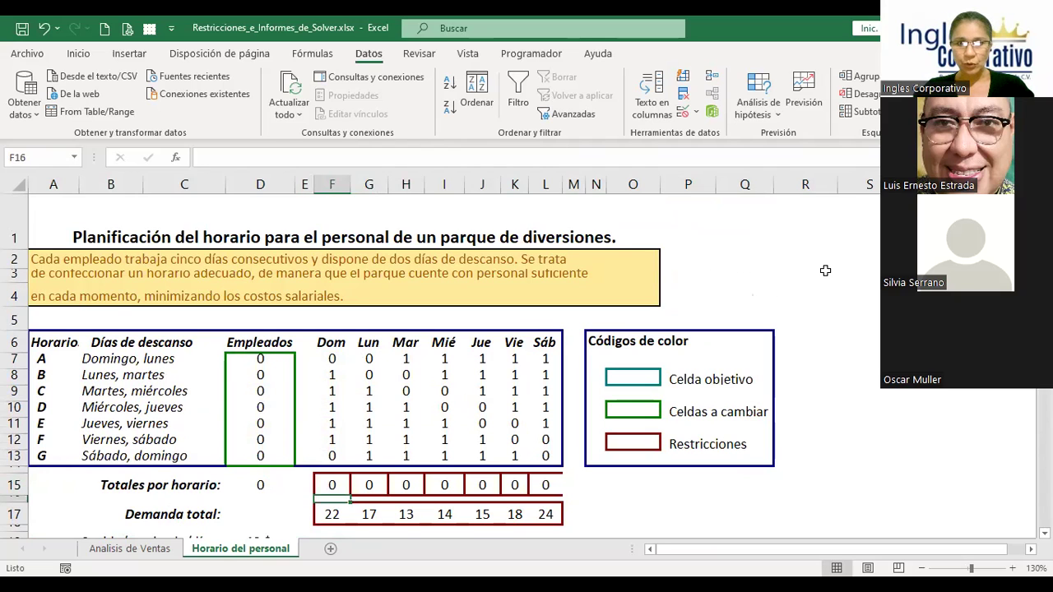
# Step: Run Solver again to minimise D20 by changing D7:D13 under the defined daily total constraints
pyautogui.scroll(-2, 534, 326)
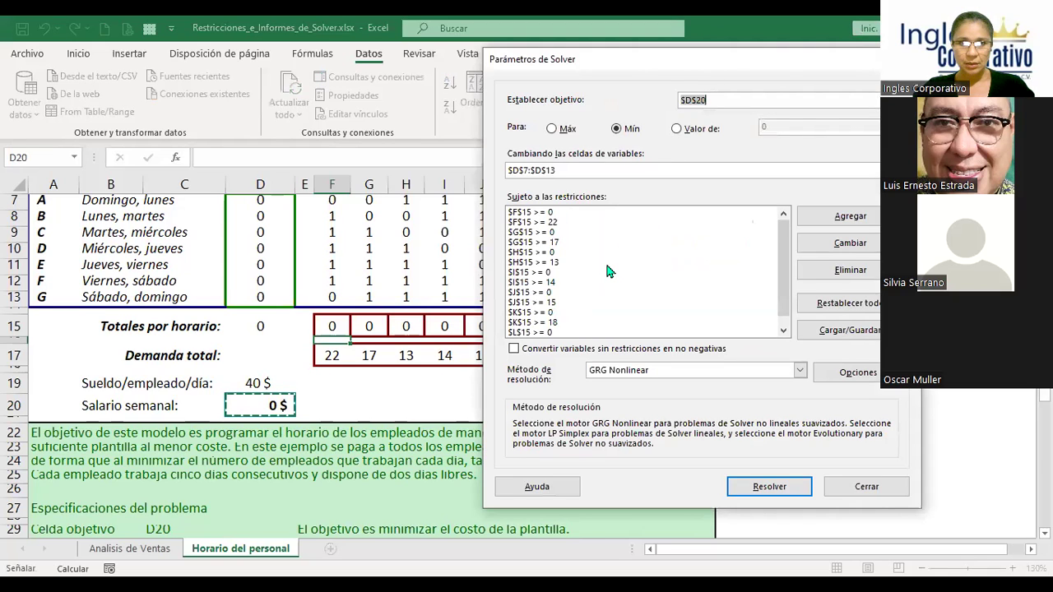
pyautogui.scroll(-2, 606, 271)
pyautogui.scroll(3, 606, 271)
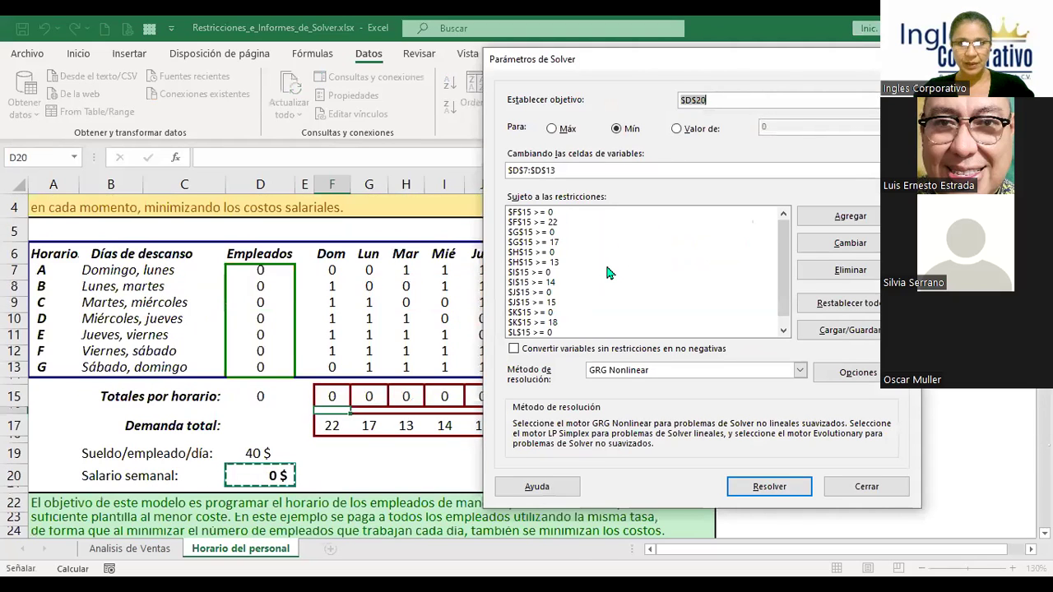
pyautogui.click(786, 490)
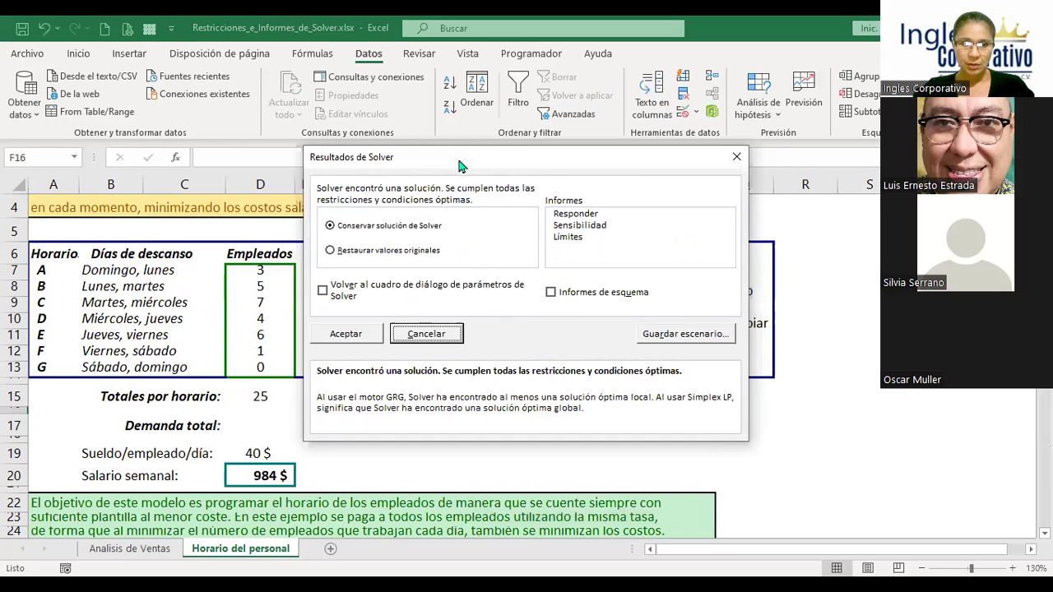
# Step: Keep the Solver solution and generate the Sensibilidad report with Informes de esquema enabled, and select the Monday total in G15
pyautogui.moveTo(630, 165); pyautogui.dragTo(804, 172)
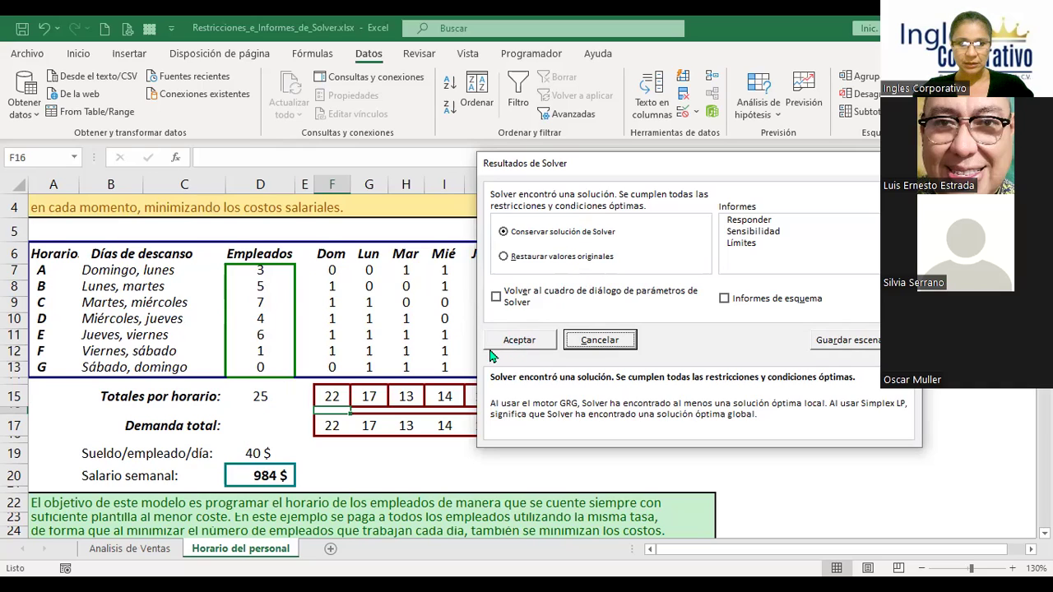
pyautogui.click(762, 233)
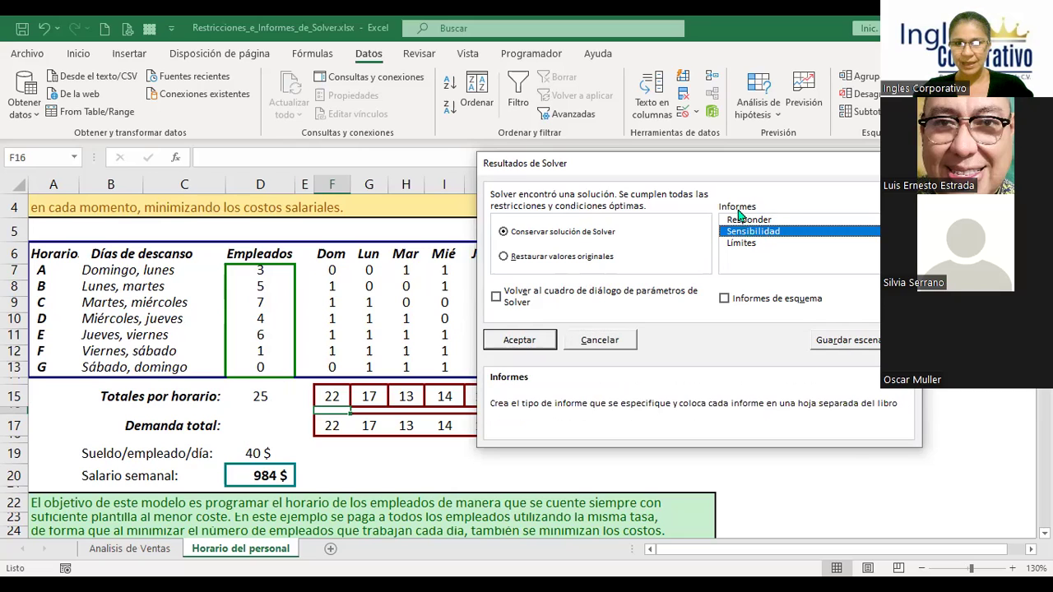
pyautogui.click(727, 301)
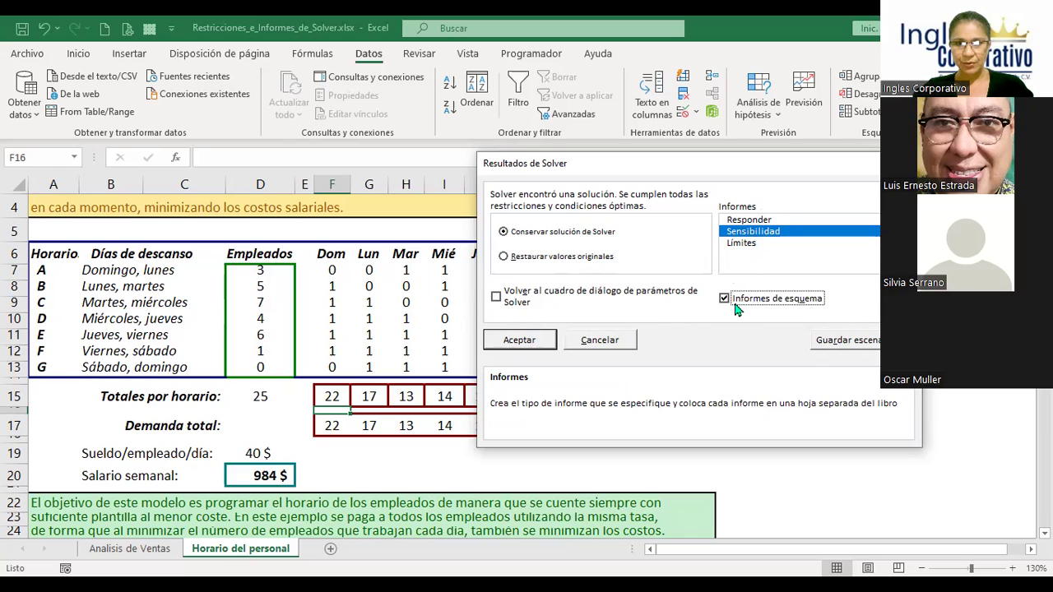
pyautogui.click(543, 342)
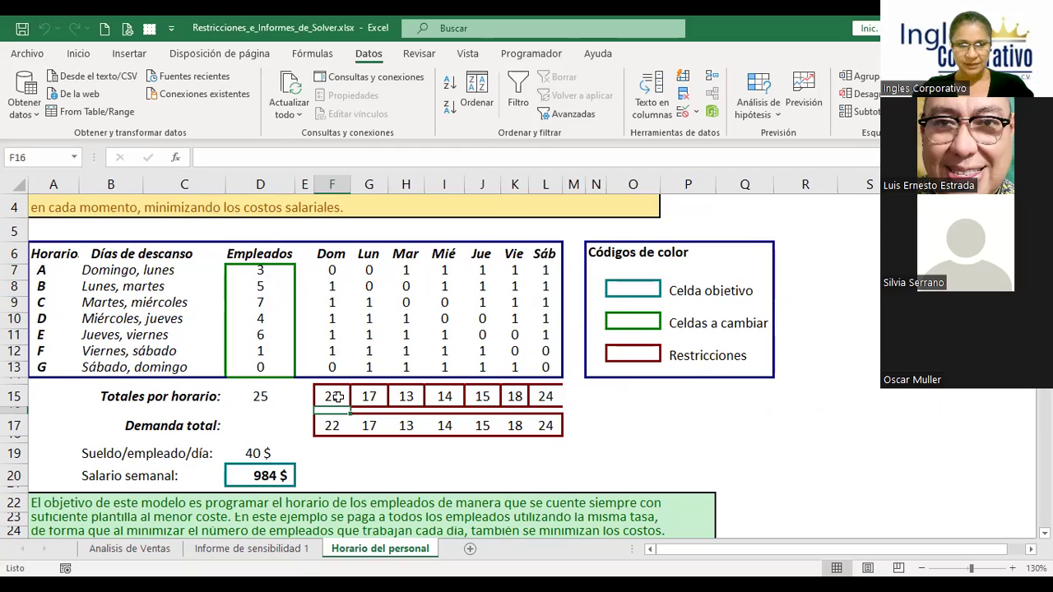
pyautogui.click(362, 395)
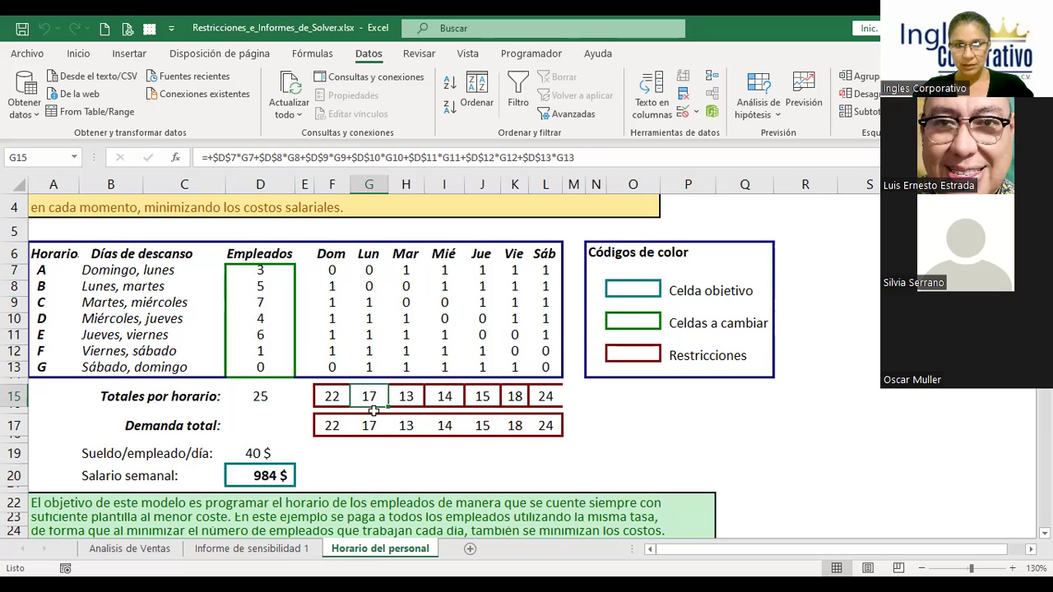
# Step: Compare the schedule totals in F15:L15 with the daily staff demand in F17:L17
pyautogui.moveTo(333, 396); pyautogui.dragTo(550, 396)
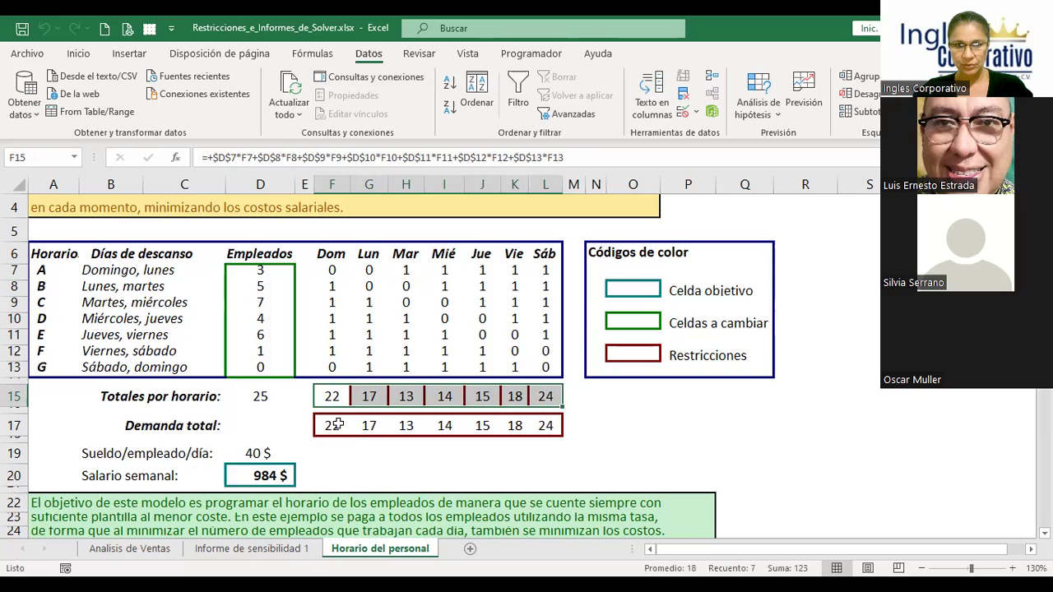
pyautogui.moveTo(331, 425); pyautogui.dragTo(555, 425)
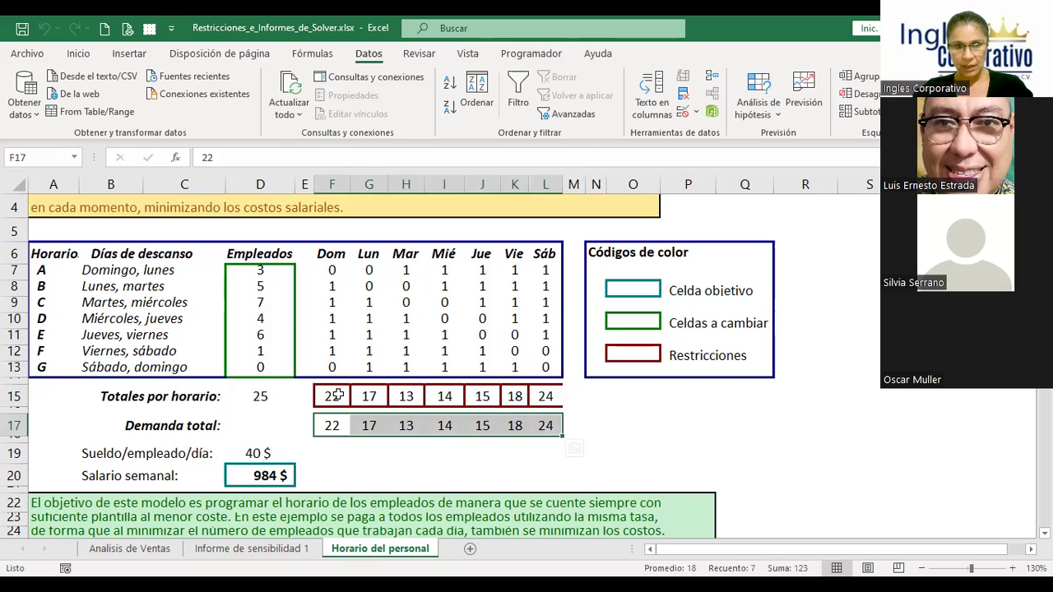
pyautogui.moveTo(333, 396); pyautogui.dragTo(537, 399)
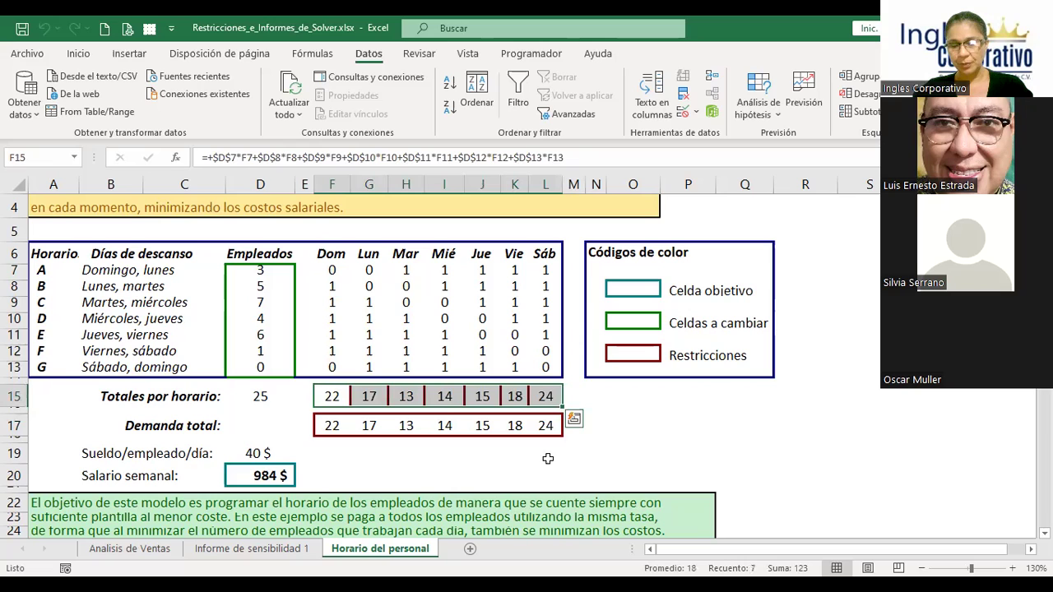
pyautogui.click(596, 394)
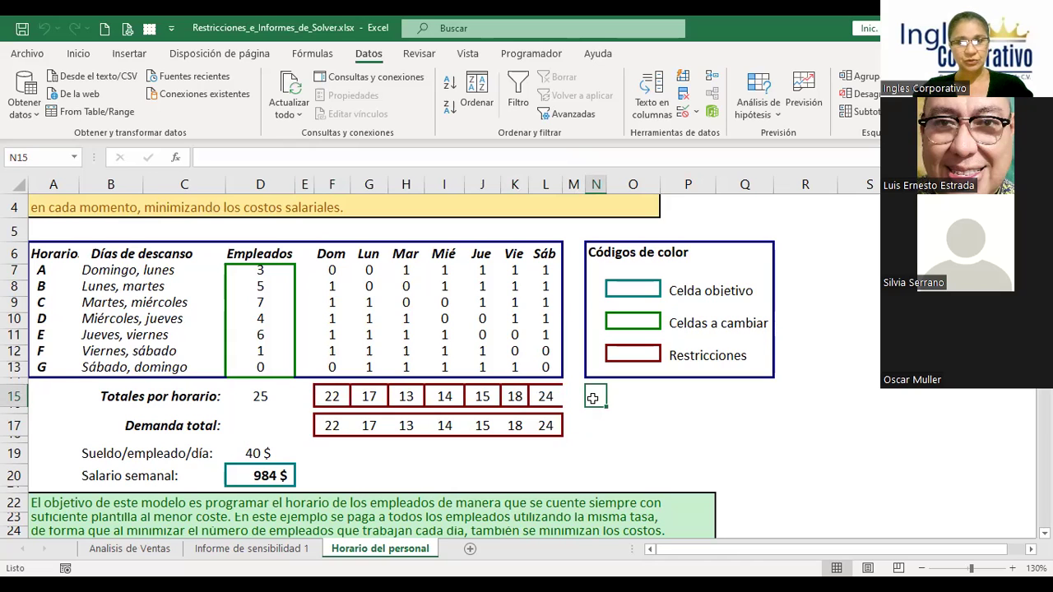
# Step: Multiply the weekly salary formula in D20 by 7 so it reads =+D19*D15*7, and check the cells it references
pyautogui.click(268, 476)
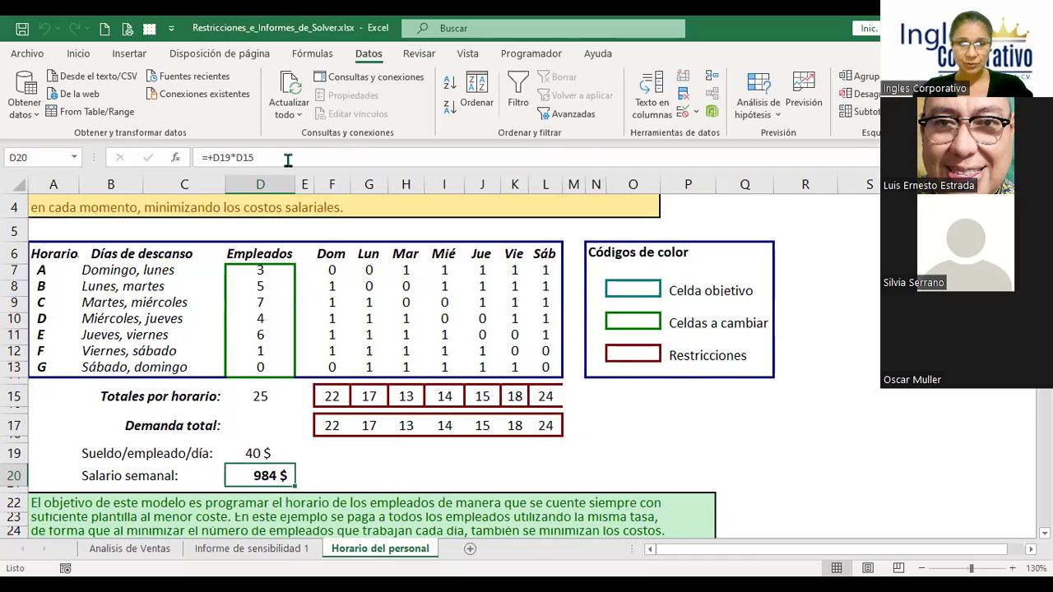
pyautogui.click(514, 160)
pyautogui.write('*7')
pyautogui.press('Return')
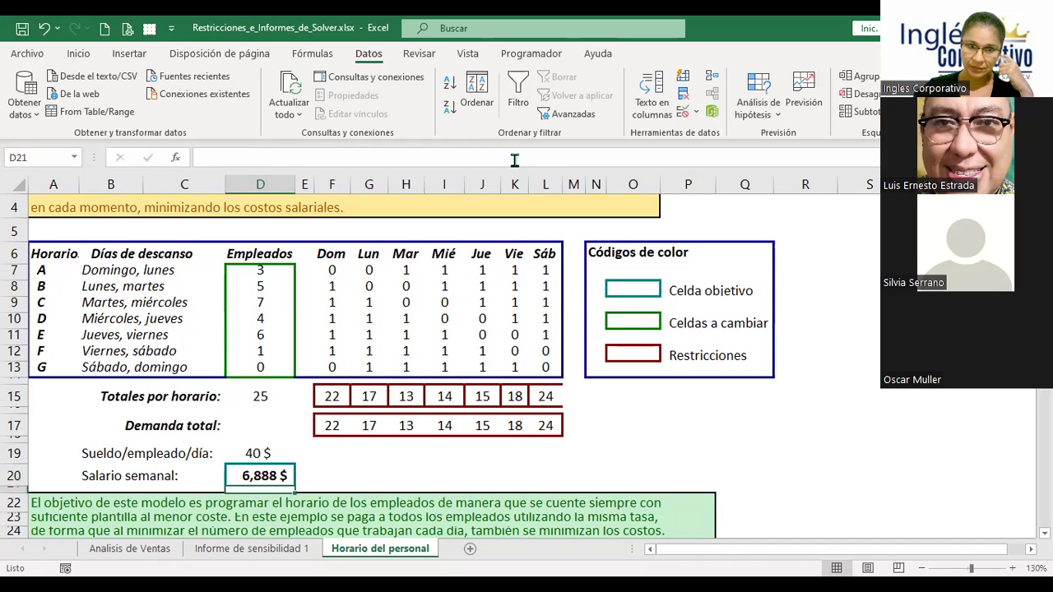
pyautogui.press('Up')
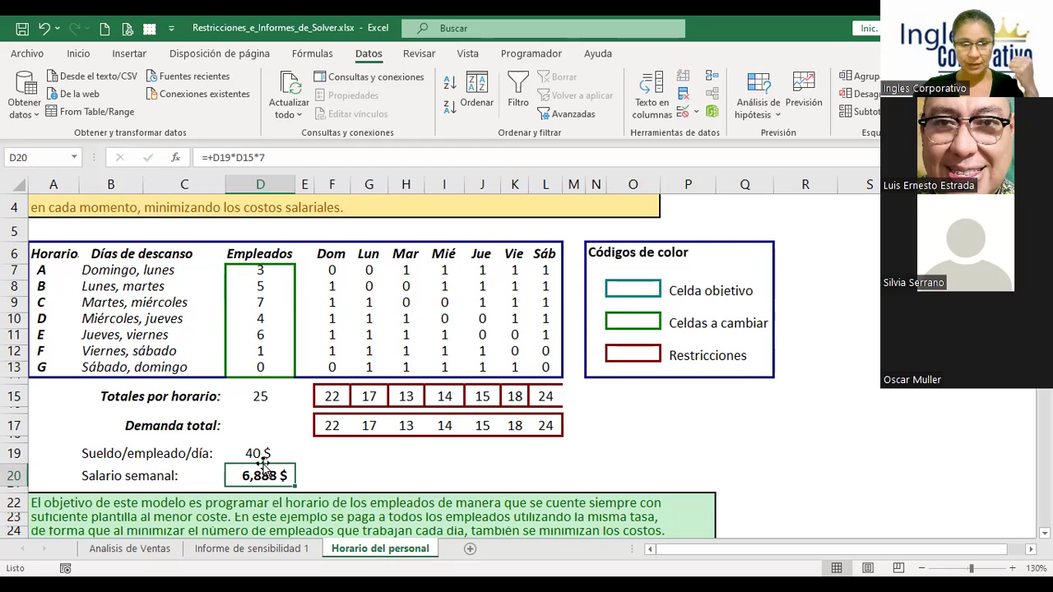
pyautogui.press('F2')
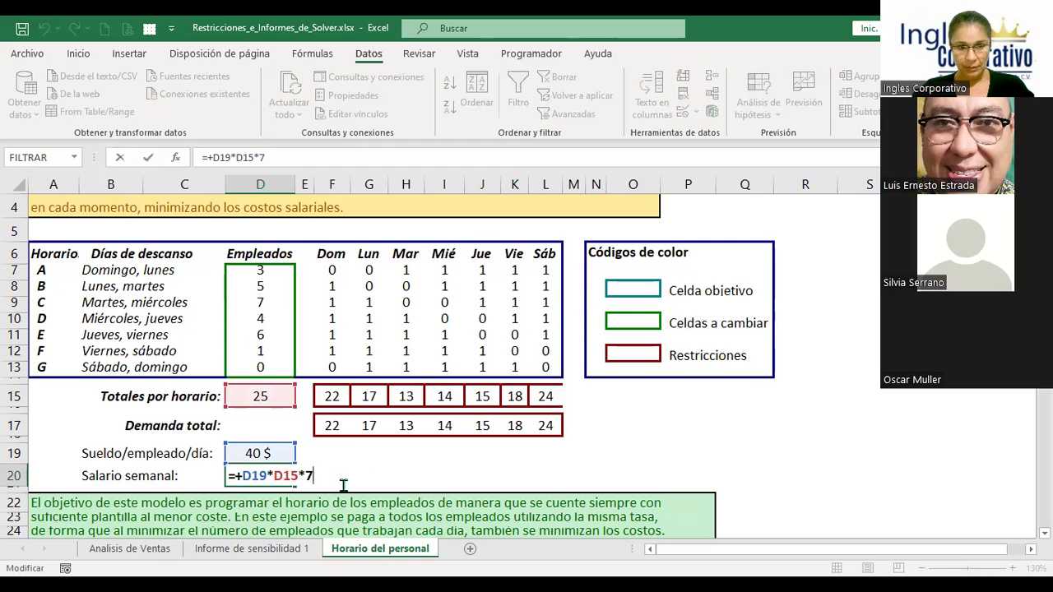
pyautogui.press('Return')
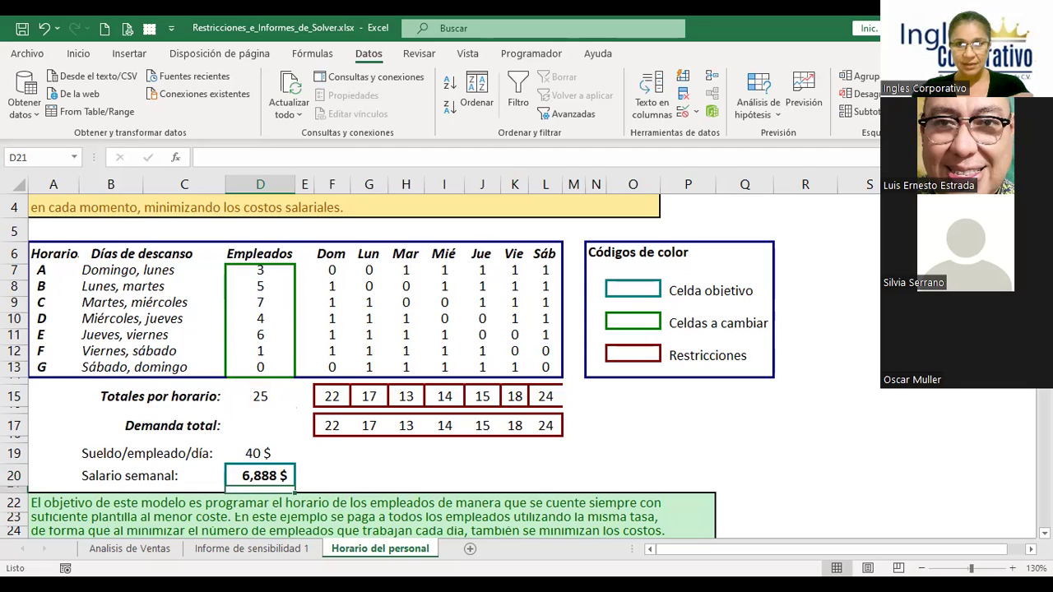
# Step: Review the Solver objective, variable cells, constraints and solving method, and close the parameters without solving
pyautogui.click(963, 86)
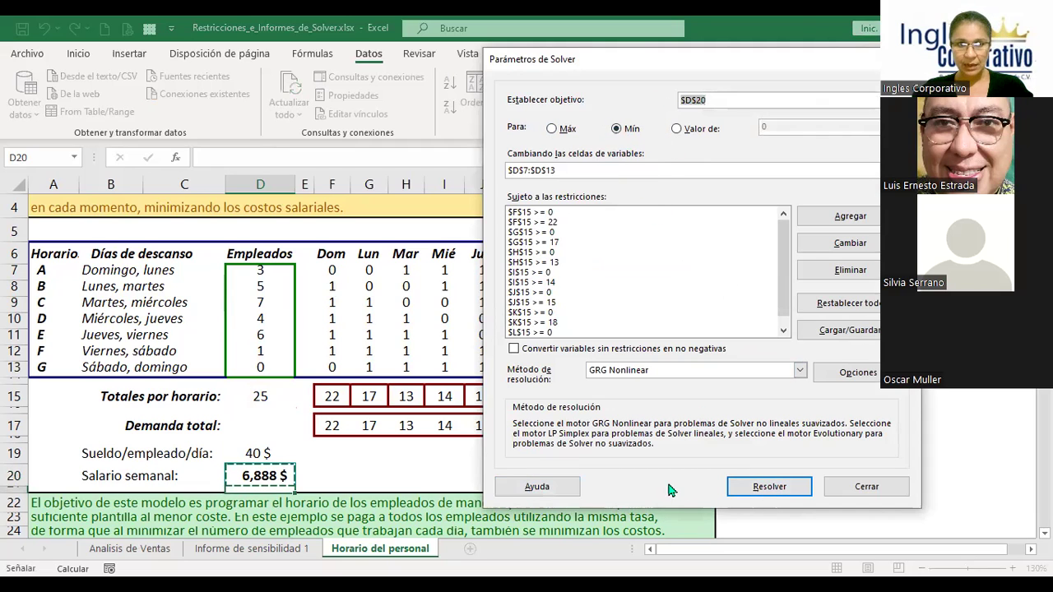
pyautogui.click(842, 490)
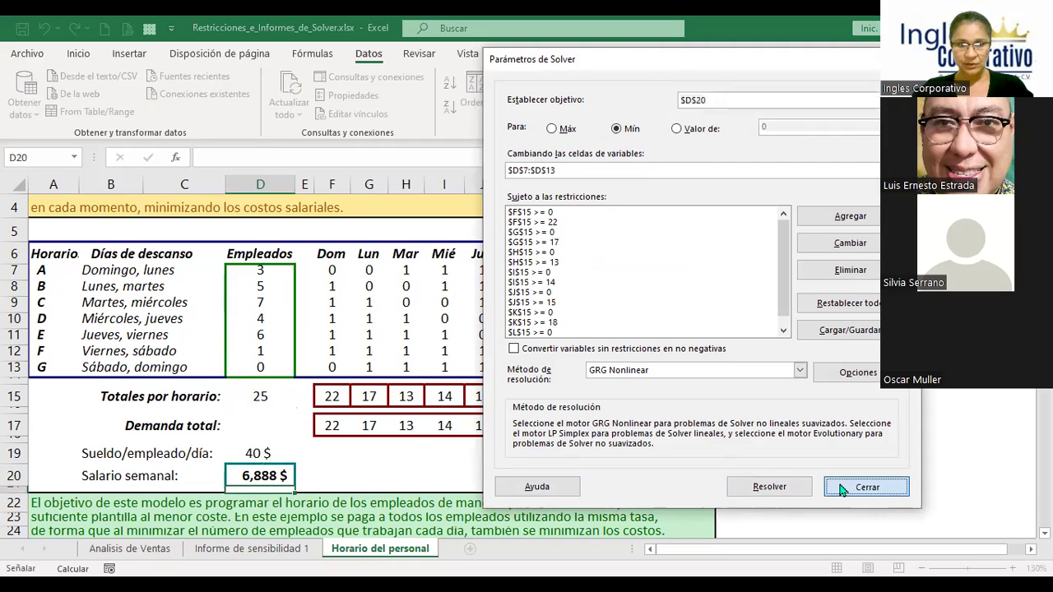
pyautogui.click(341, 476)
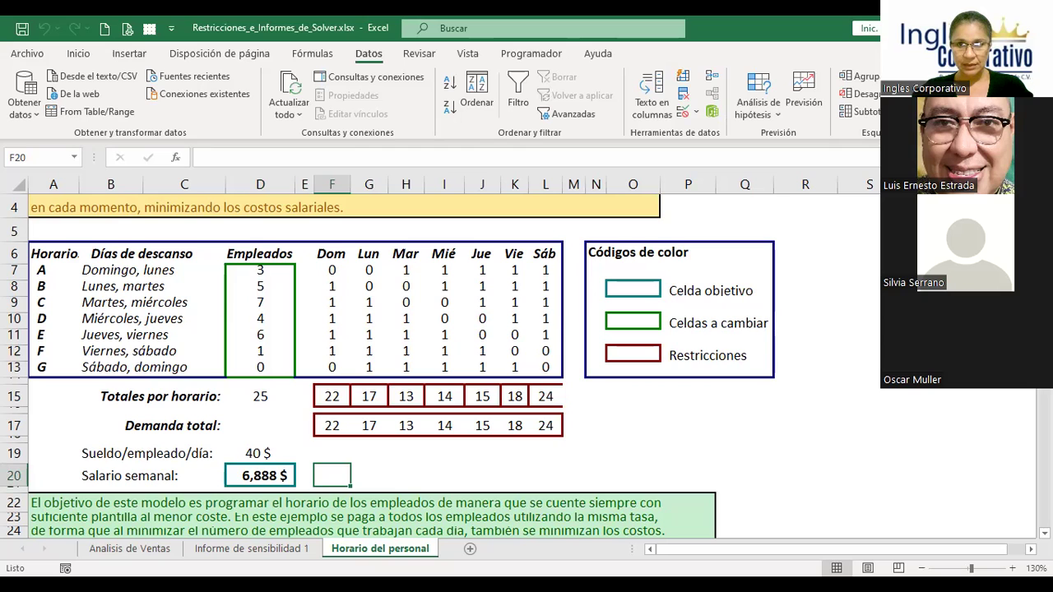
pyautogui.hotkey('alt', 'a')
pyautogui.press('y')
pyautogui.press('2')
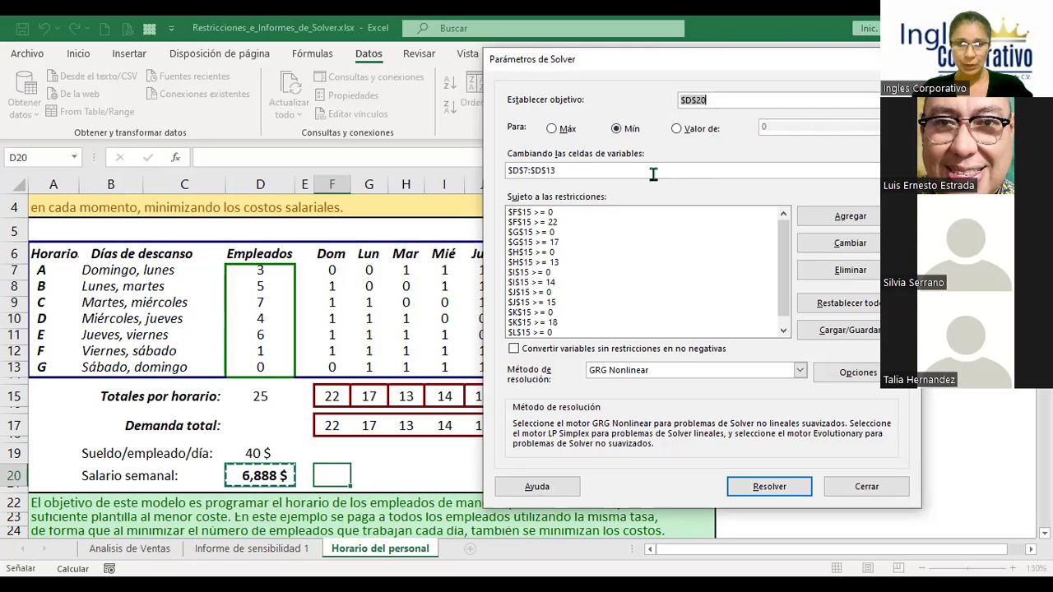
pyautogui.scroll(-2, 613, 296)
pyautogui.scroll(3, 613, 301)
pyautogui.scroll(-1, 613, 301)
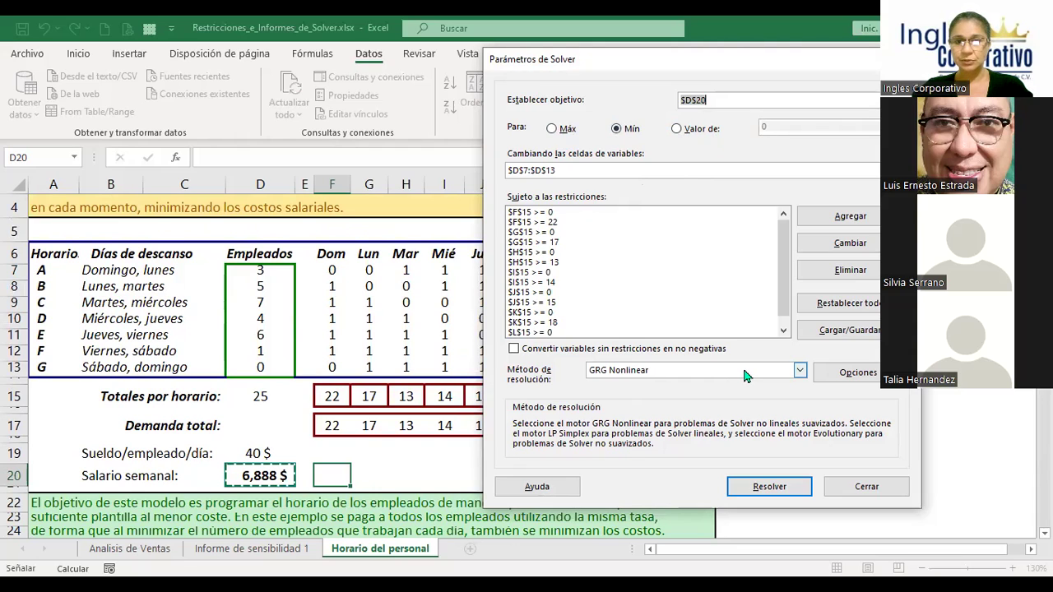
pyautogui.click(854, 497)
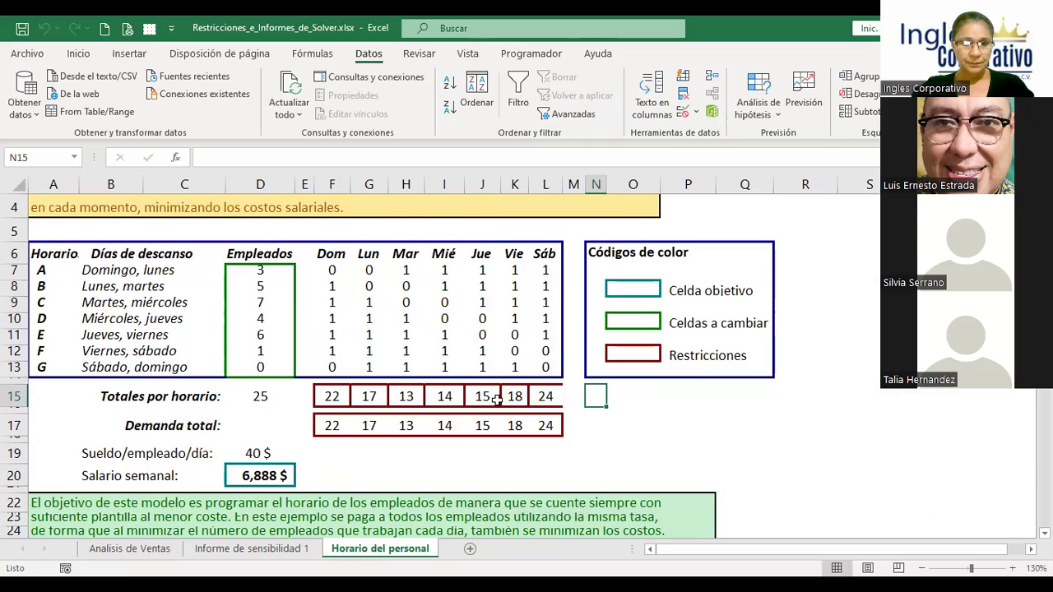
# Step: Examine the totals in F15:L15 and the schedule matrix F7:L13 against the Solver constraints, without solving again
pyautogui.click(333, 395)
pyautogui.moveTo(434, 396); pyautogui.dragTo(546, 397)
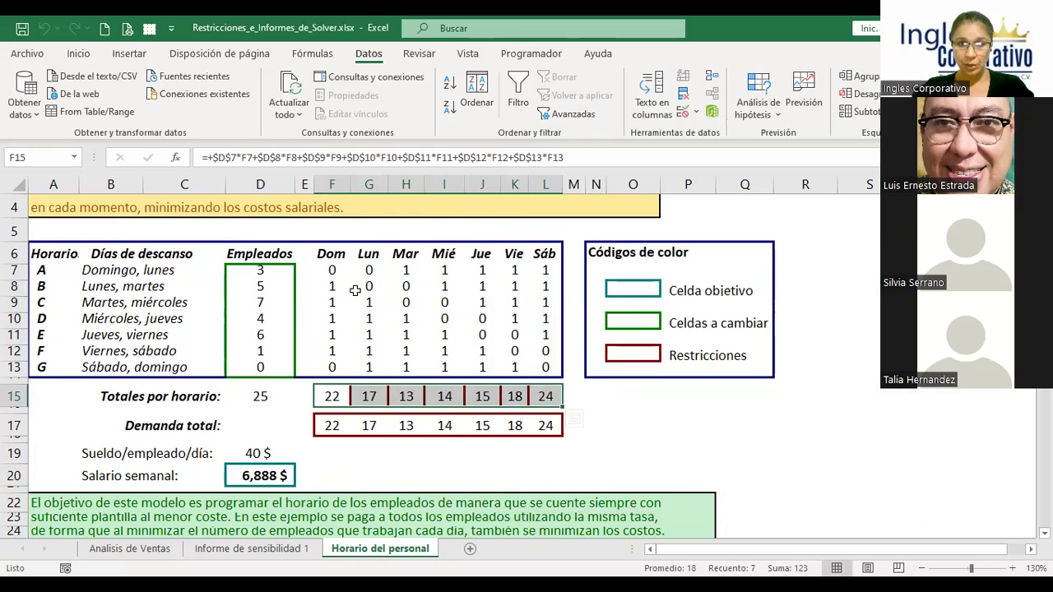
pyautogui.moveTo(331, 272); pyautogui.dragTo(549, 368)
pyautogui.click(596, 425)
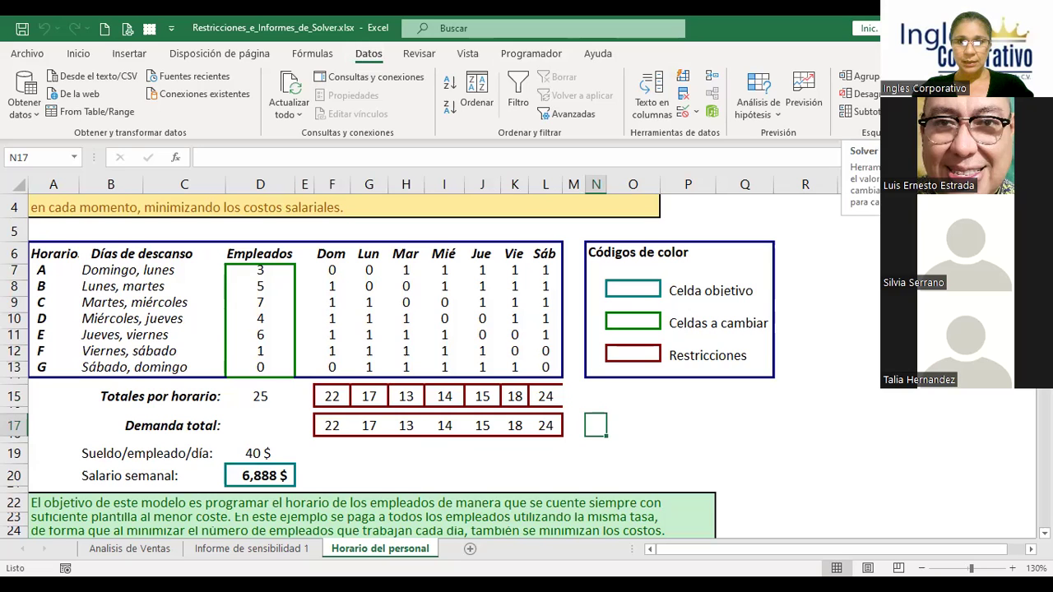
pyautogui.click(901, 86)
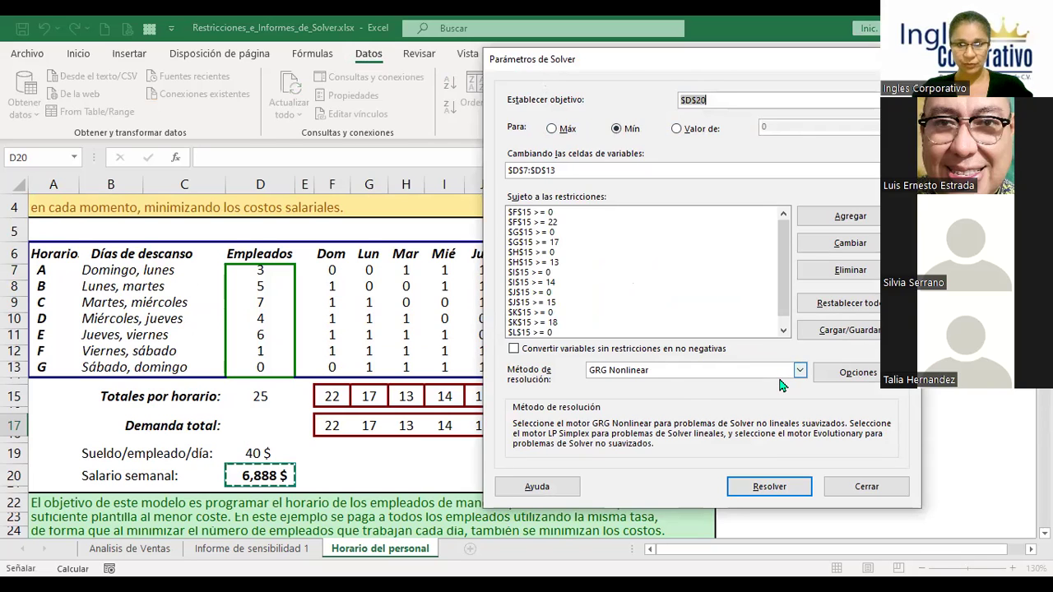
pyautogui.hotkey('shift', 'Tab')
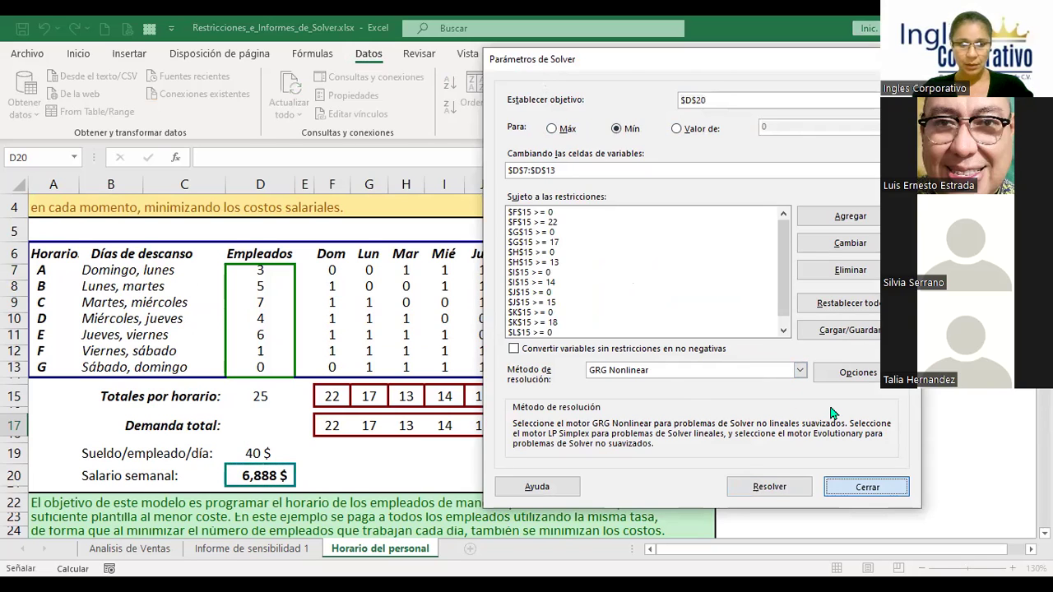
pyautogui.press('Return')
# Step: Examine the variable cells, final values and Lagrange multipliers on the Informe de sensibilidad 1 sheet, and return to Horario del personal
pyautogui.click(272, 549)
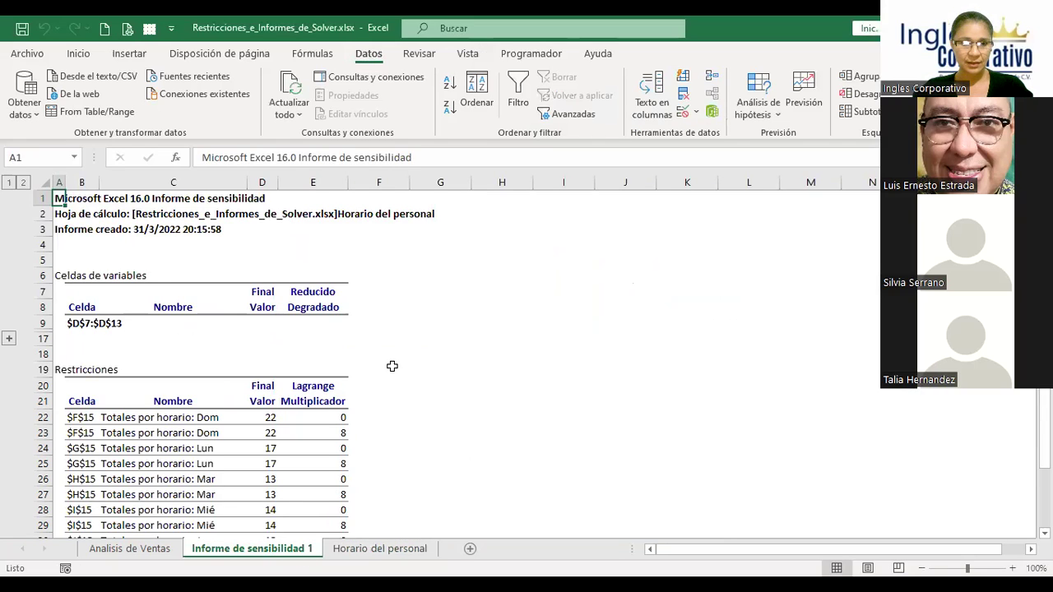
pyautogui.click(107, 323)
pyautogui.scroll(-2, 326, 324)
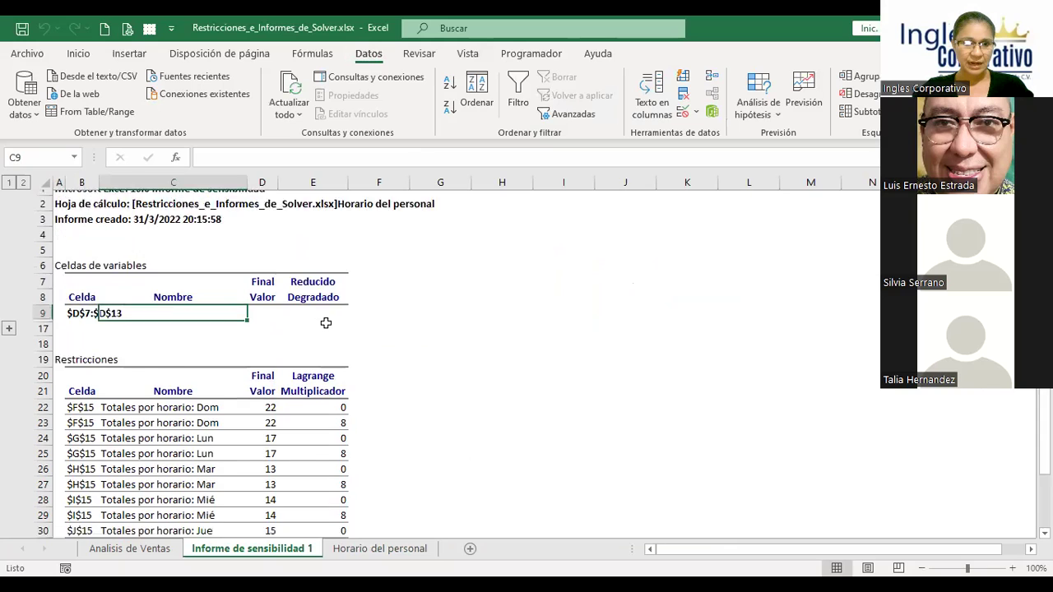
pyautogui.scroll(-1, 325, 324)
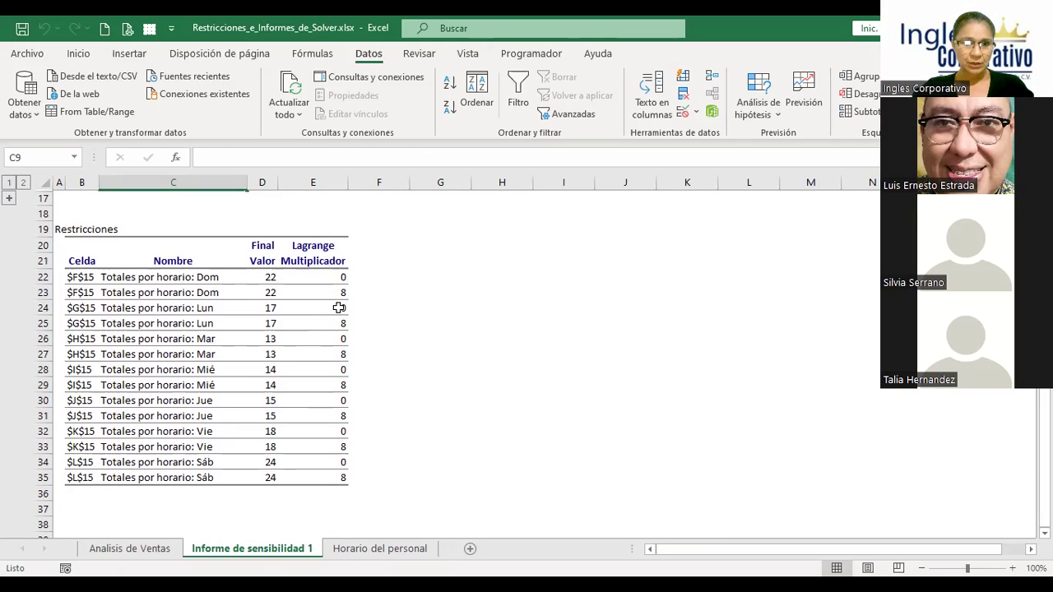
pyautogui.click(248, 292)
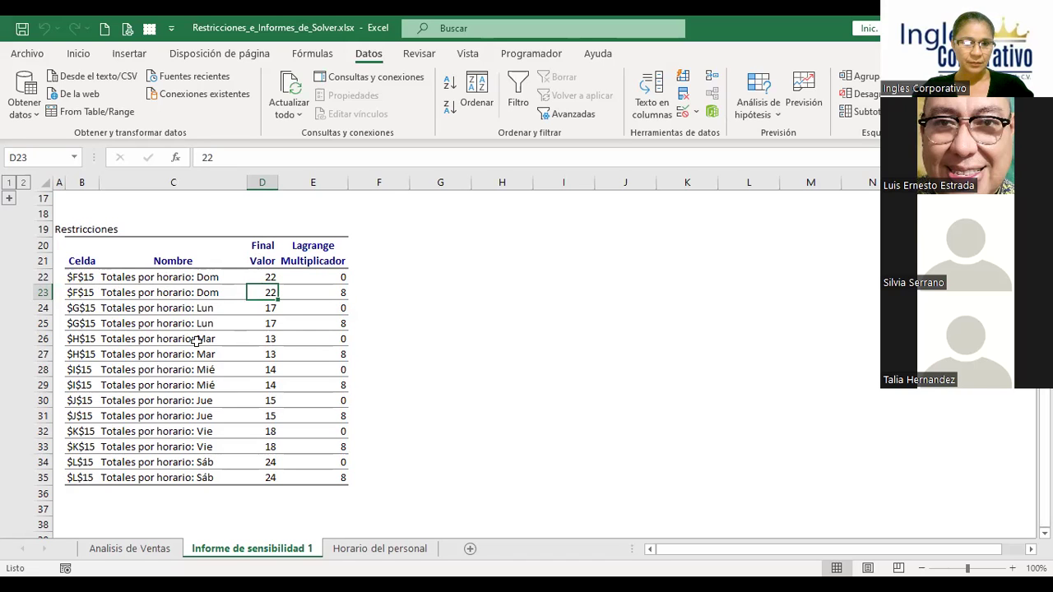
pyautogui.click(381, 556)
pyautogui.click(626, 390)
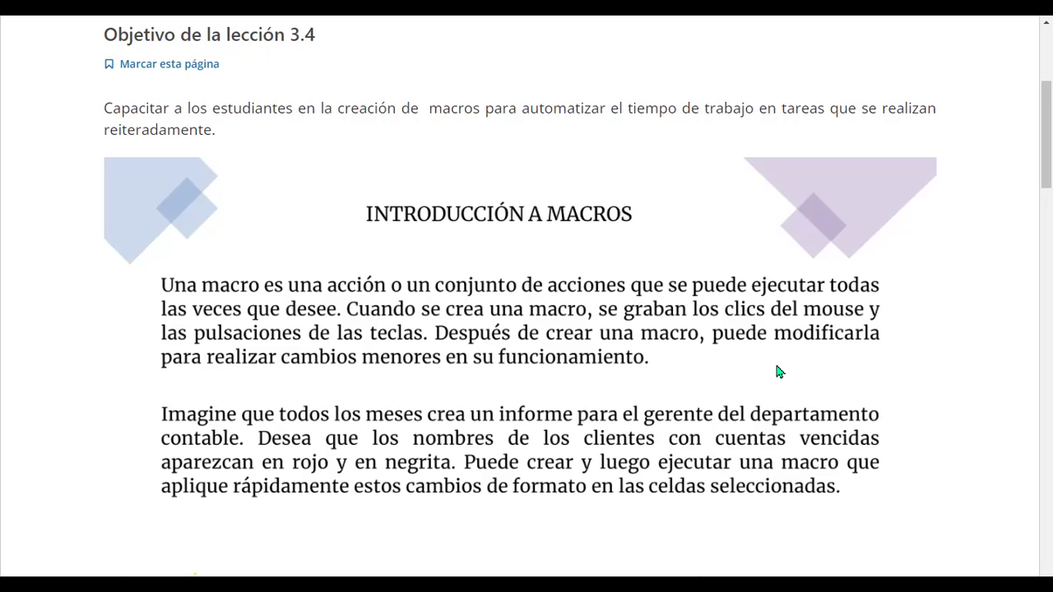
# Step: Switch to the lesson 3.4 web page and read the introduction to enabling, recording, running and saving macros through to its end
pyautogui.scroll(-5, 777, 367)
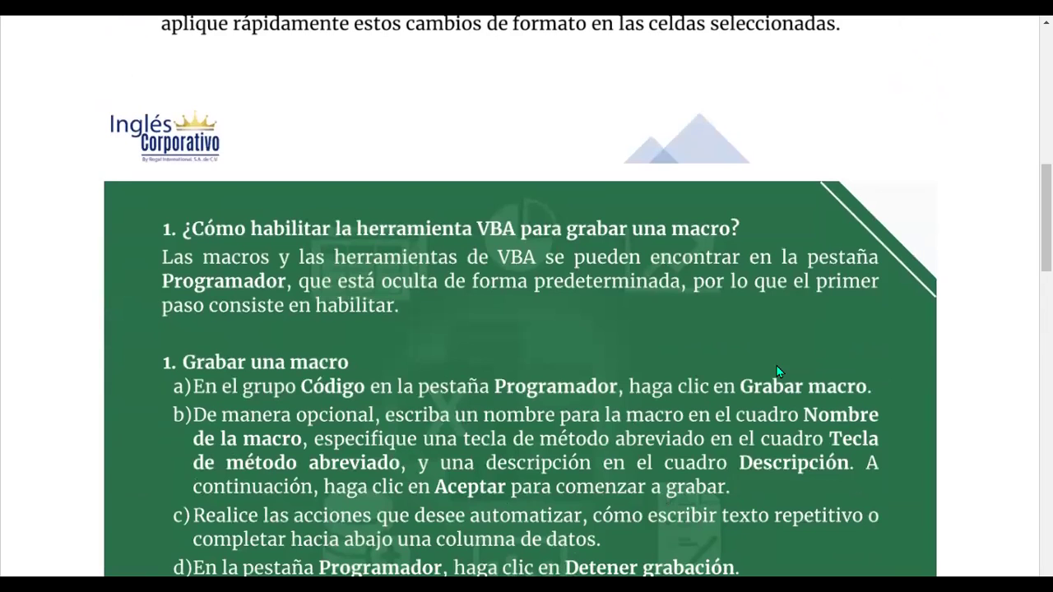
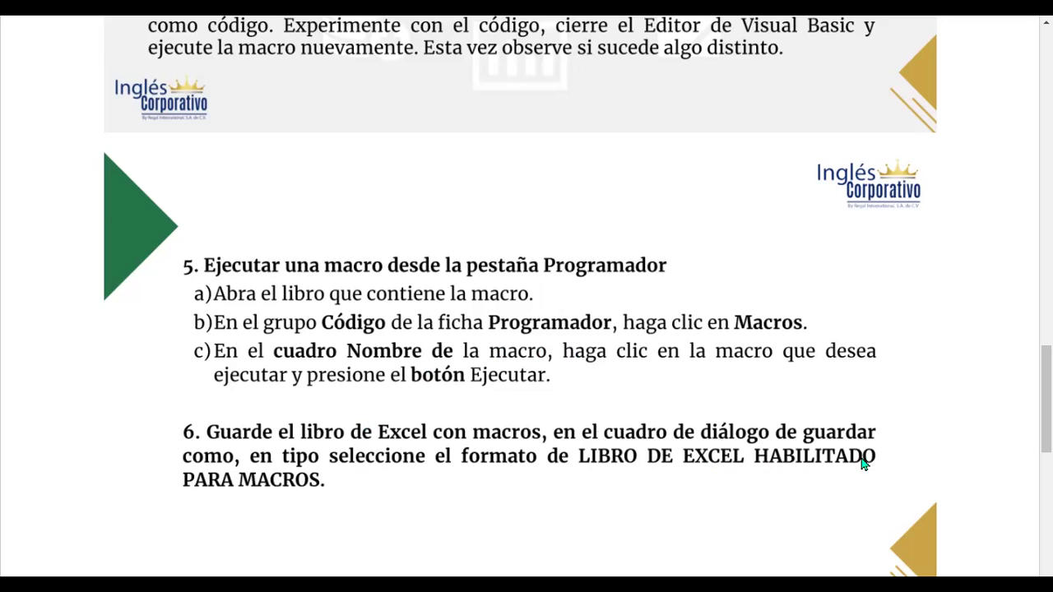
pyautogui.scroll(-5, 554, 486)
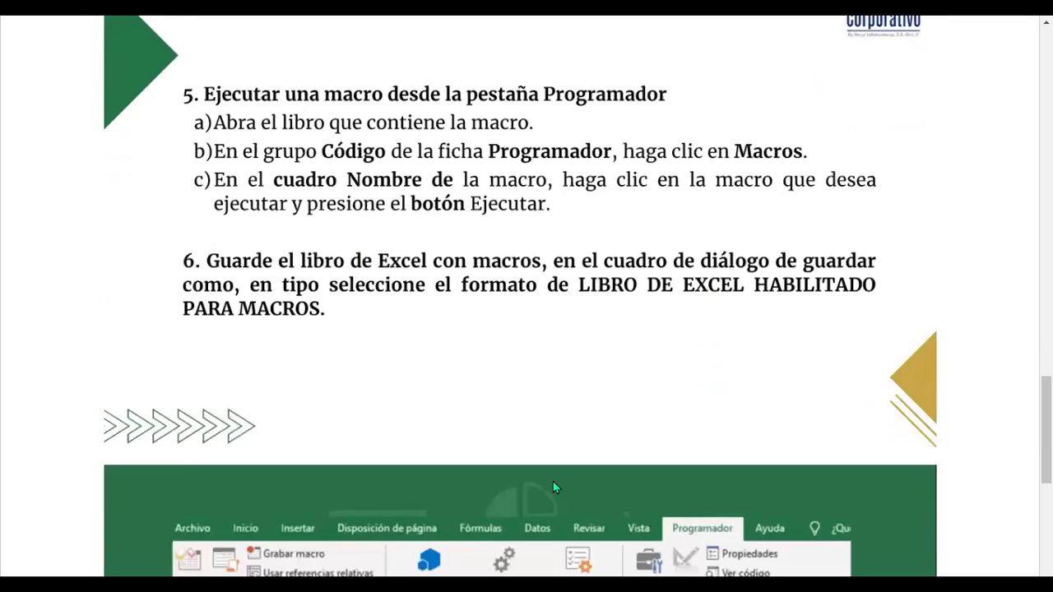
pyautogui.scroll(-1, 554, 486)
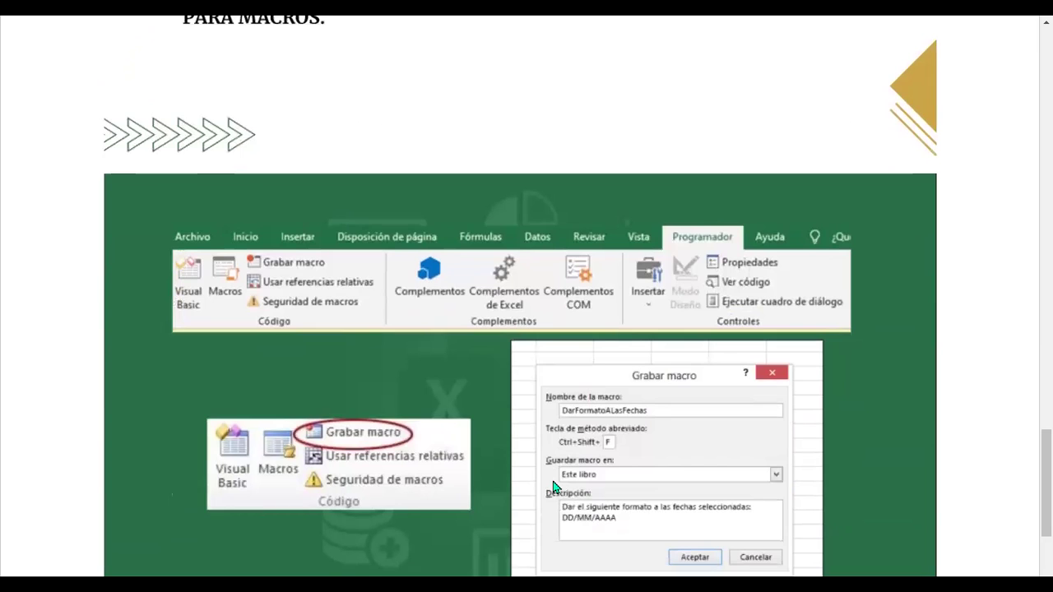
pyautogui.scroll(-1, 554, 486)
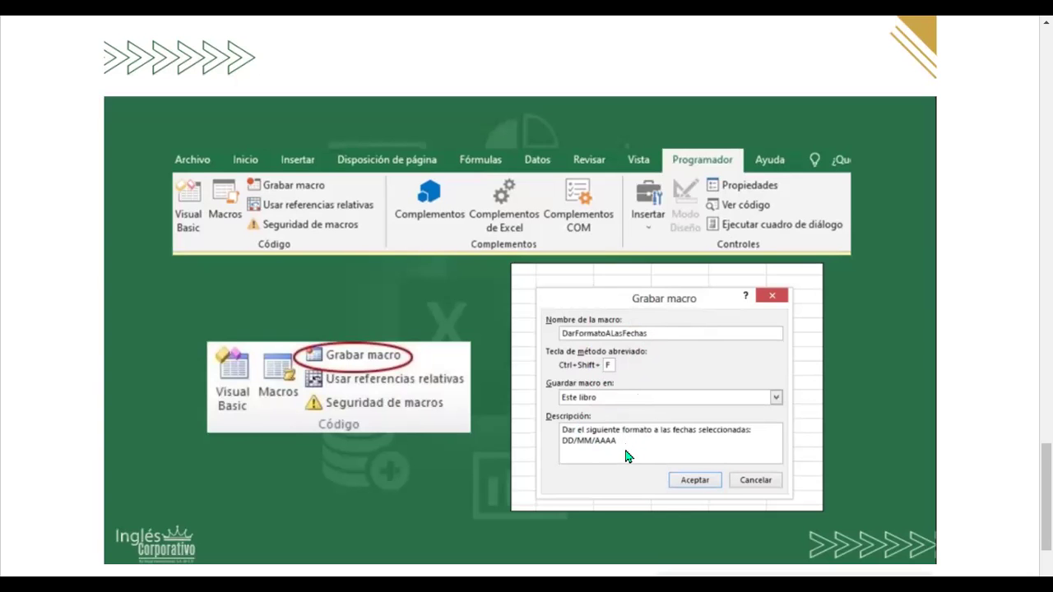
pyautogui.scroll(-3, 626, 455)
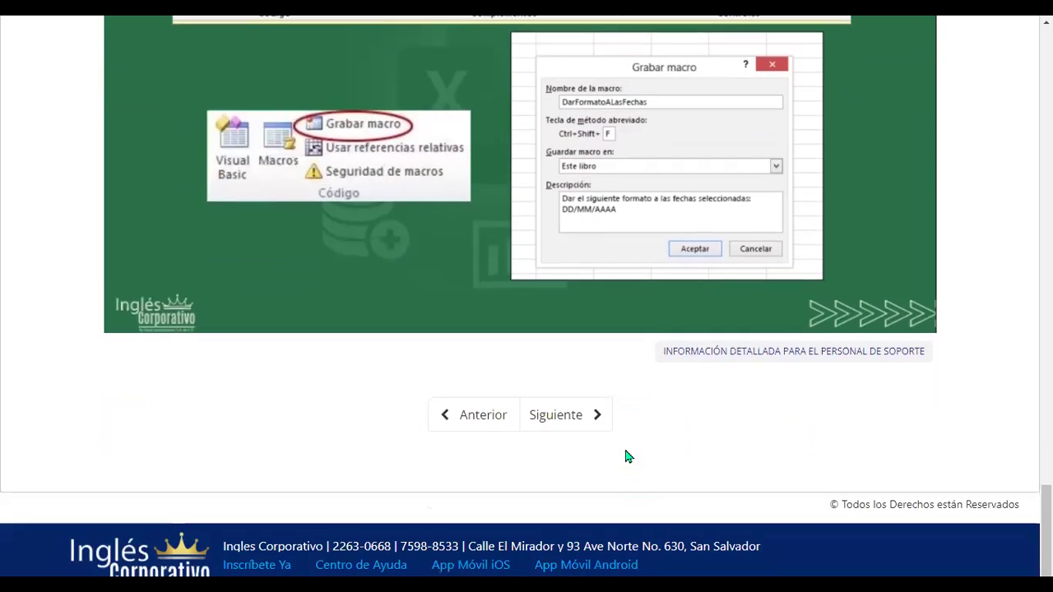
# Step: Go to the next lesson page and open the Introducción a Macros practice workbook, Macros.xlsm, in Excel
pyautogui.click(579, 418)
pyautogui.scroll(-5, 578, 399)
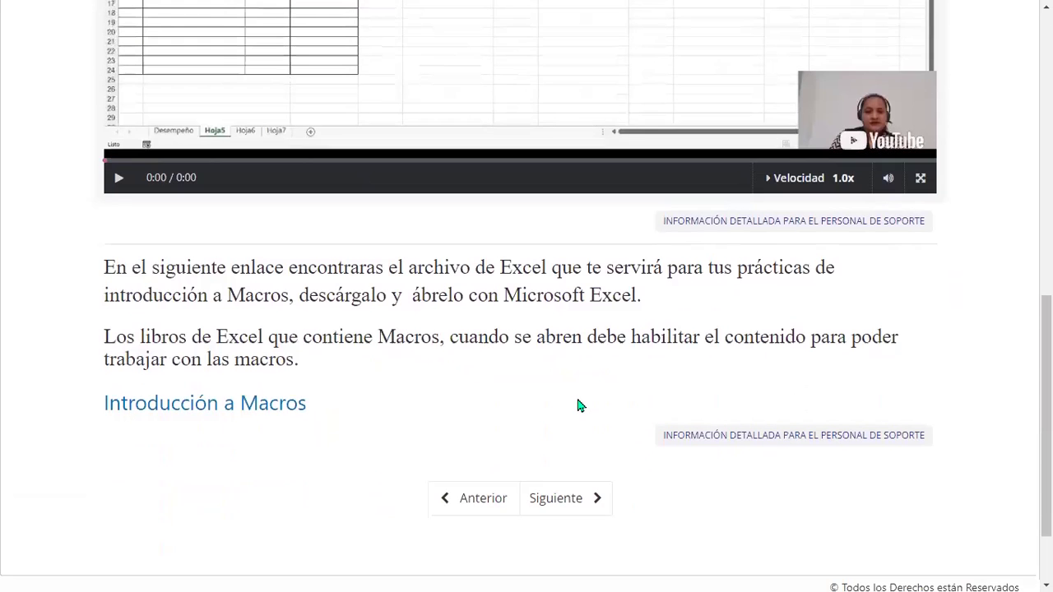
pyautogui.click(281, 418)
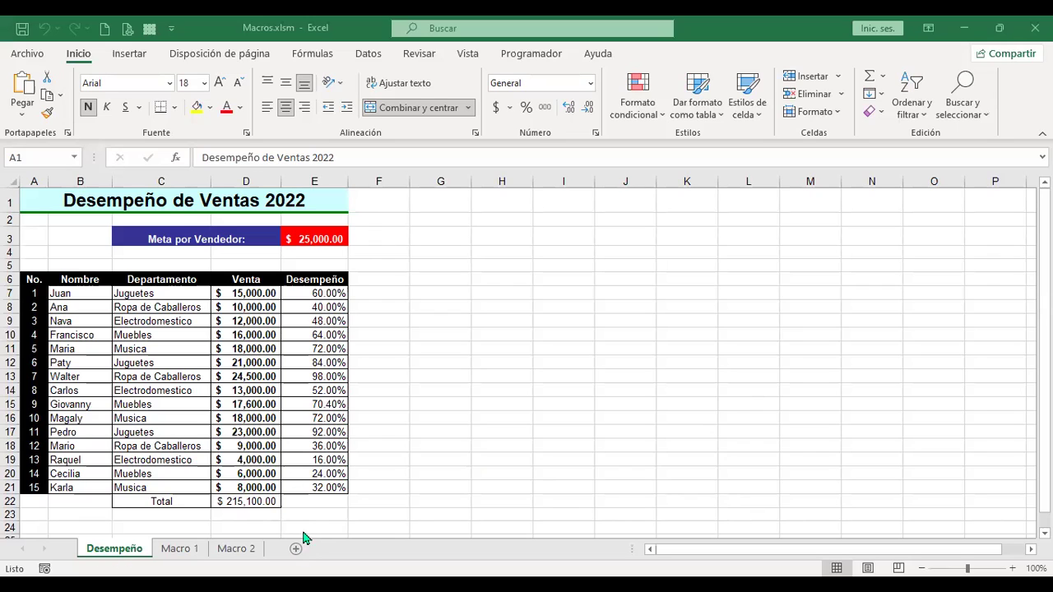
# Step: Examine the title, seller goal, columns and performance formula on the Desempeño sheet, and the table layout on the Macro 1 sheet
pyautogui.click(155, 209)
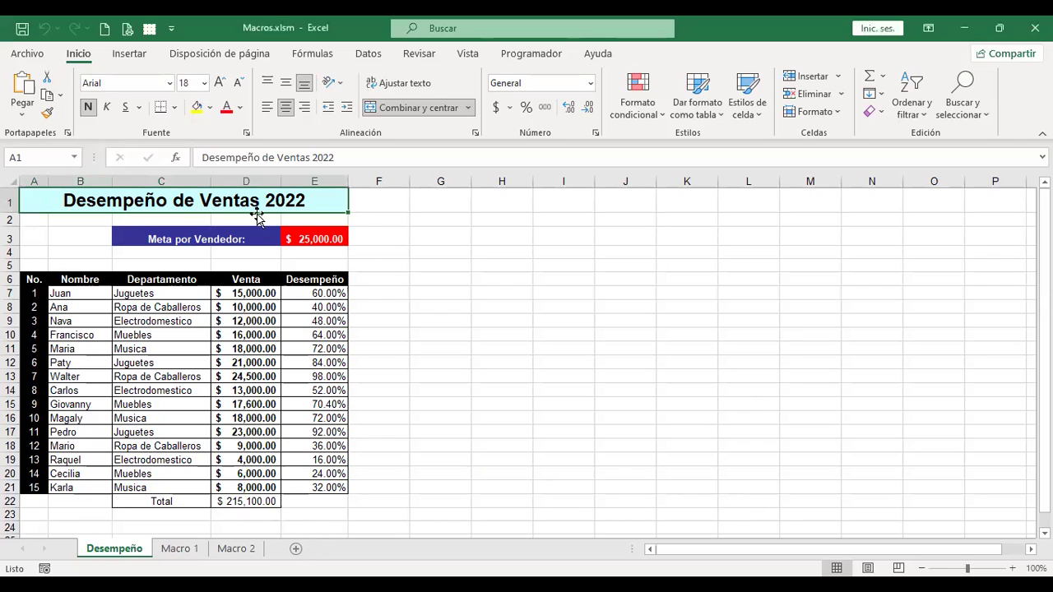
pyautogui.click(161, 236)
pyautogui.click(306, 237)
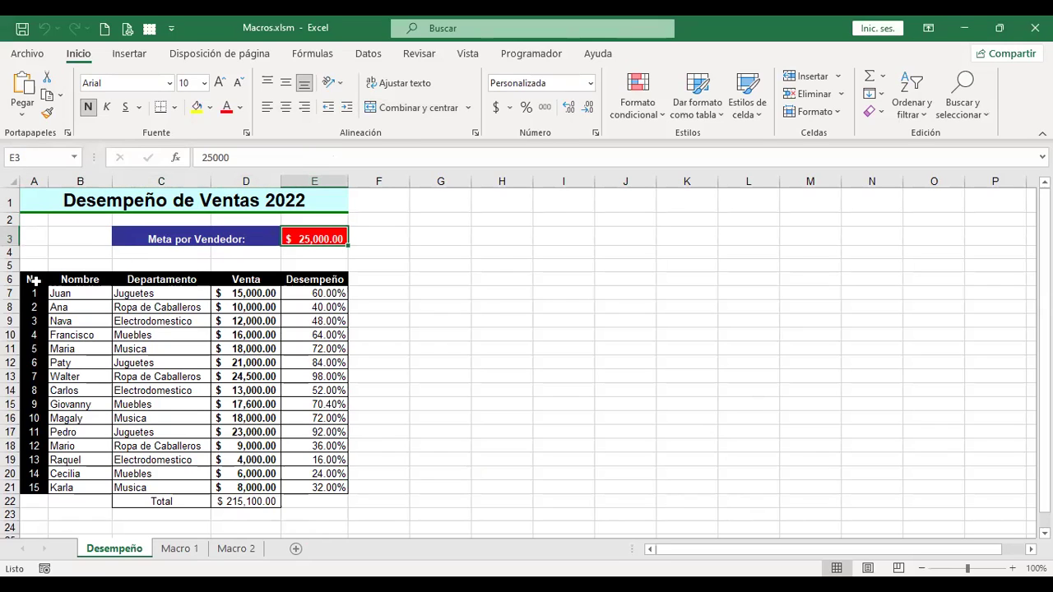
pyautogui.click(83, 294)
pyautogui.click(145, 292)
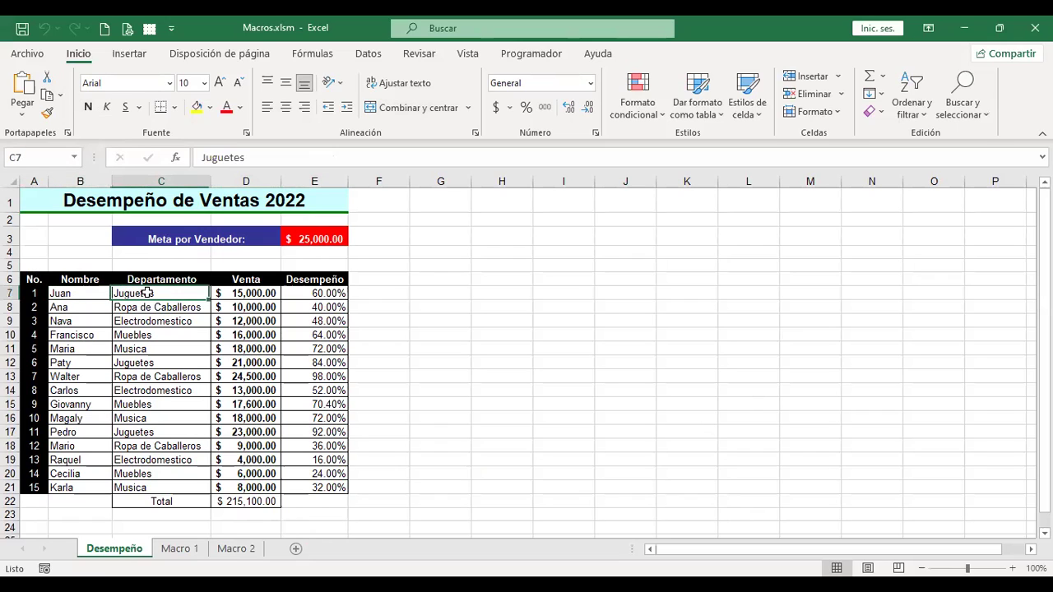
pyautogui.click(241, 291)
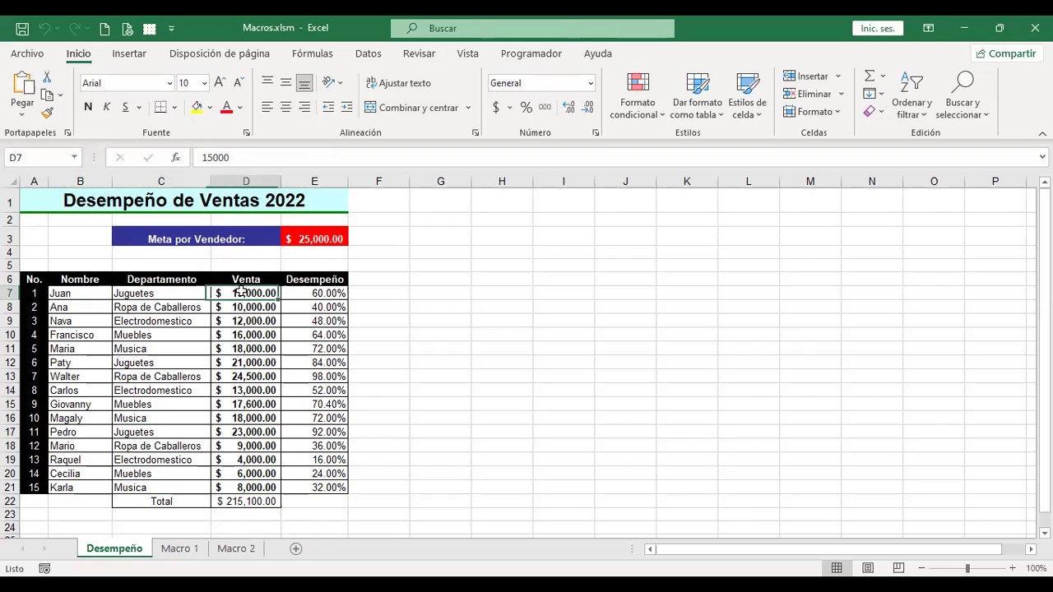
pyautogui.click(303, 292)
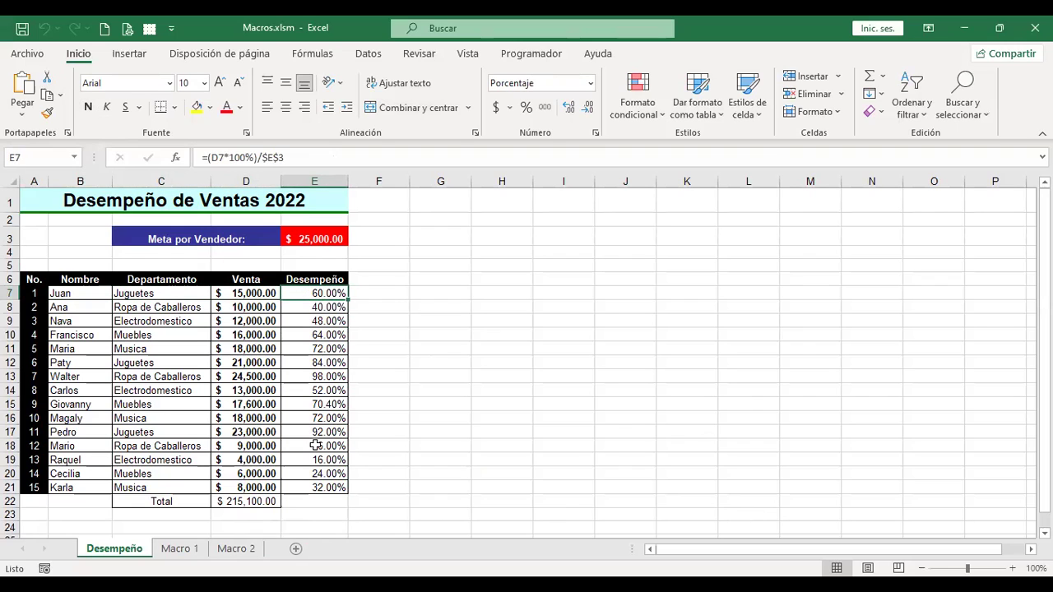
pyautogui.click(176, 551)
pyautogui.click(201, 285)
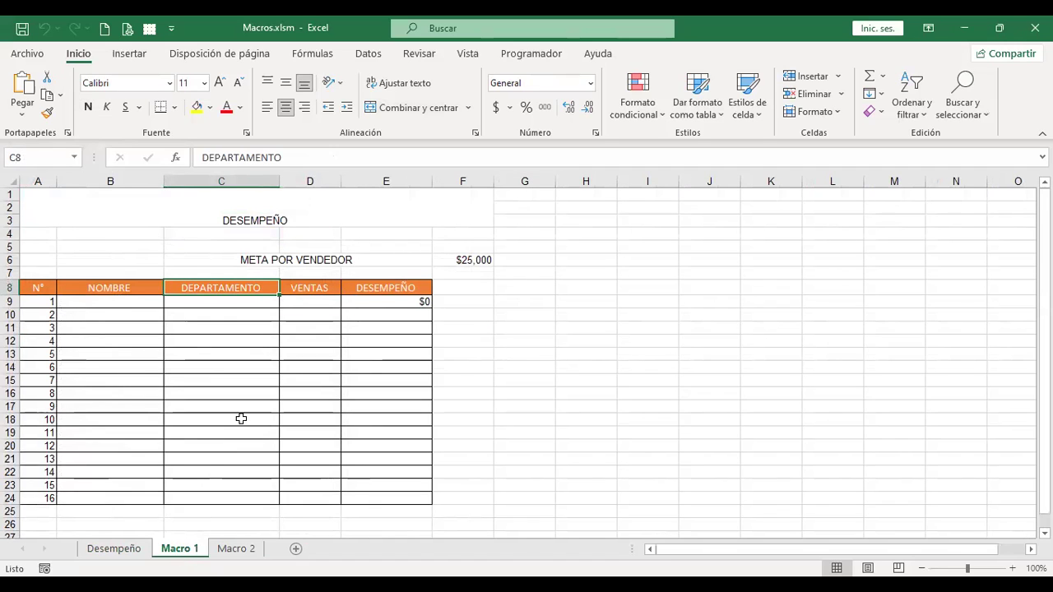
# Step: Run the DESEMPEÑO macro on the empty Macro 2 sheet
pyautogui.click(239, 553)
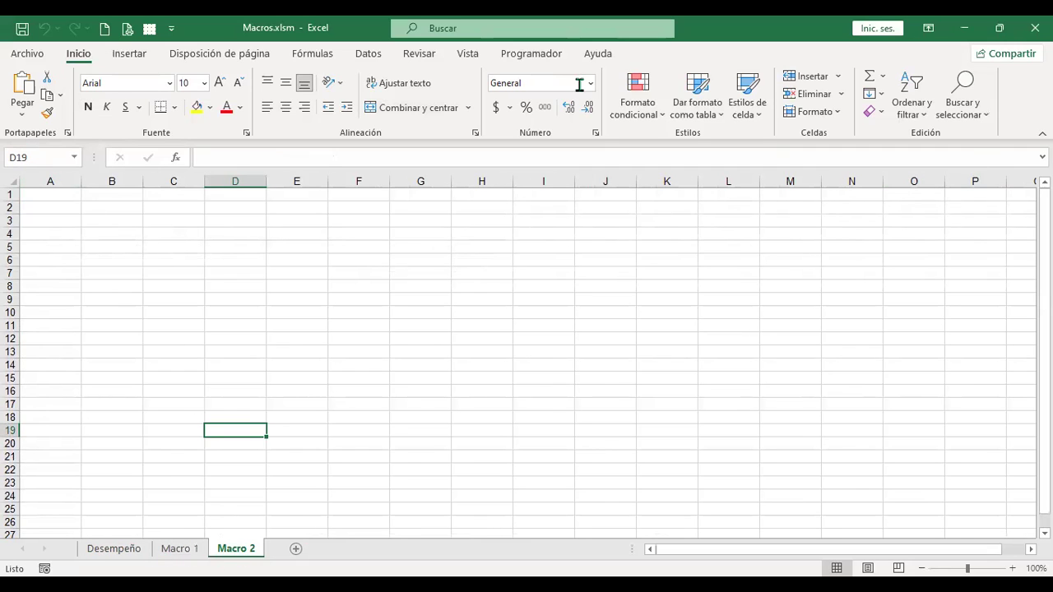
pyautogui.click(536, 63)
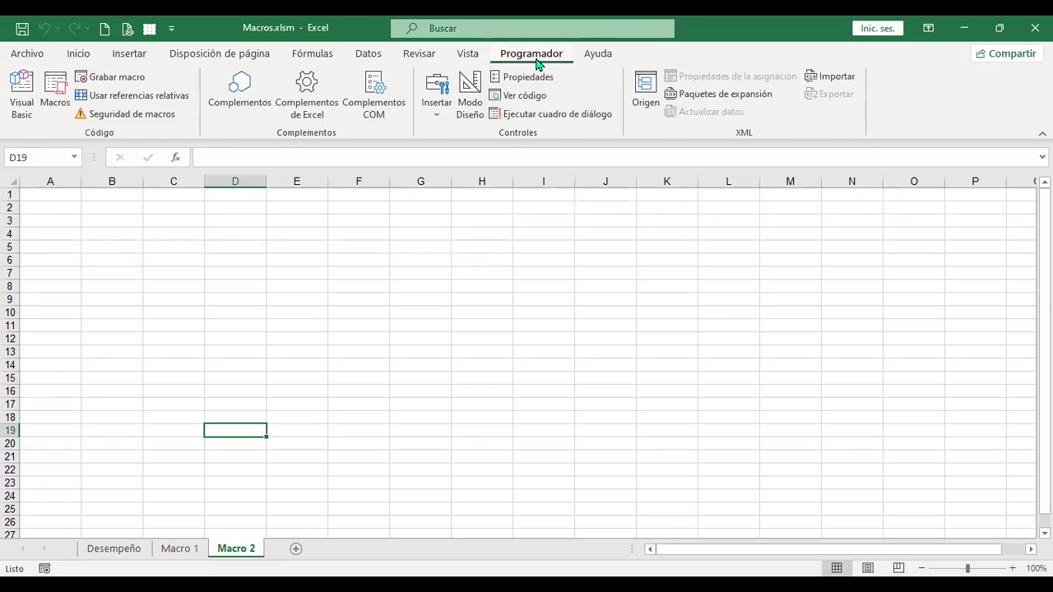
pyautogui.click(58, 94)
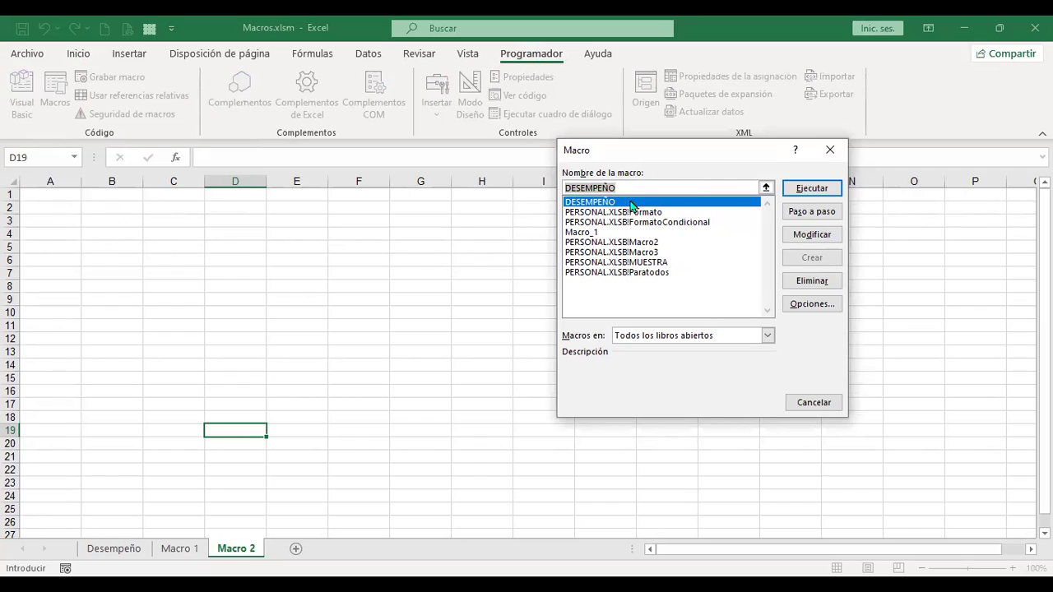
pyautogui.click(822, 190)
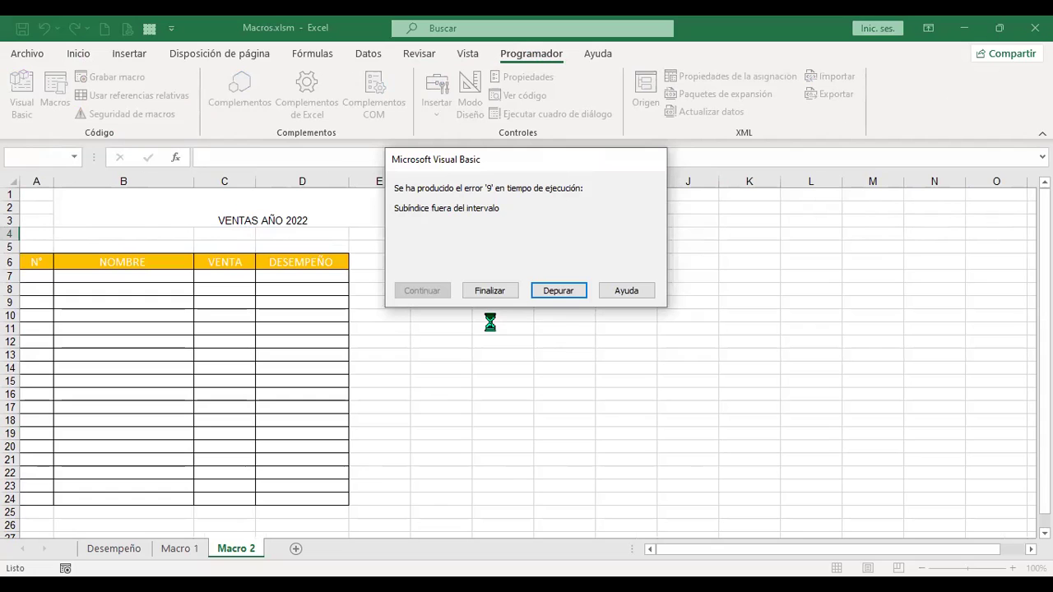
# Step: Debug the DESEMPEÑO macro, highlight the Sheets("Macro ").Select line in Módulo1, and return to the workbook
pyautogui.click(552, 291)
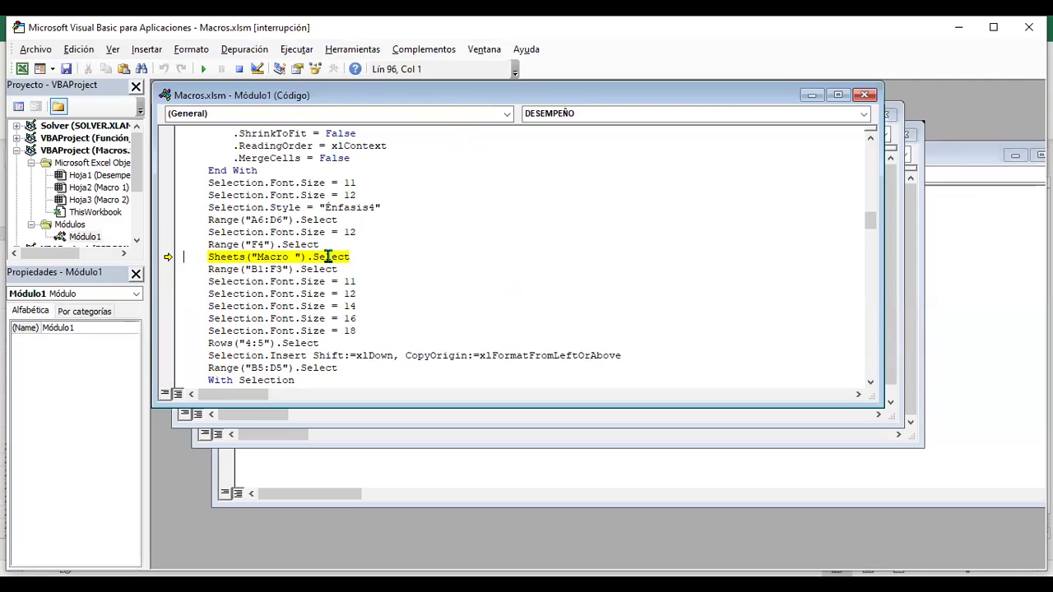
pyautogui.doubleClick(248, 256)
pyautogui.moveTo(248, 257); pyautogui.dragTo(365, 256)
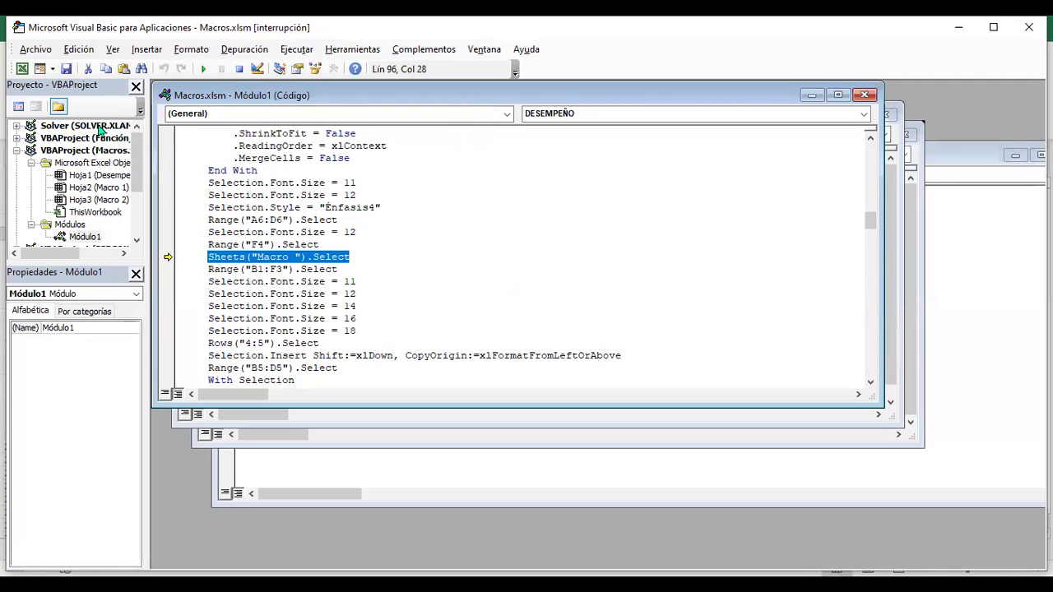
pyautogui.click(22, 71)
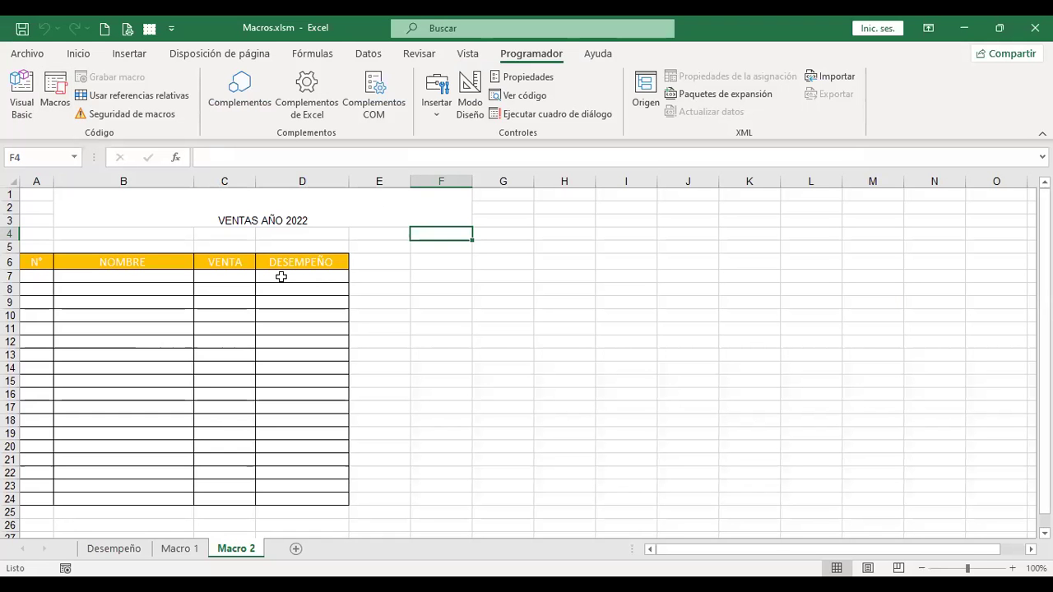
# Step: Examine the VENTAS AÑO 2022 title and the table that the macro built on the Macro 2 sheet
pyautogui.click(138, 278)
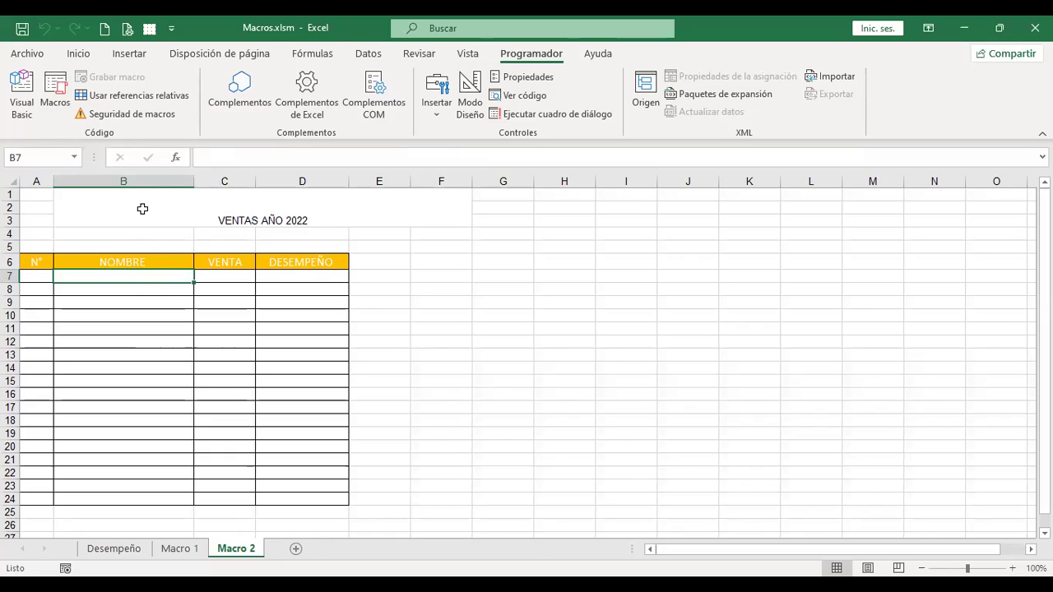
pyautogui.click(249, 218)
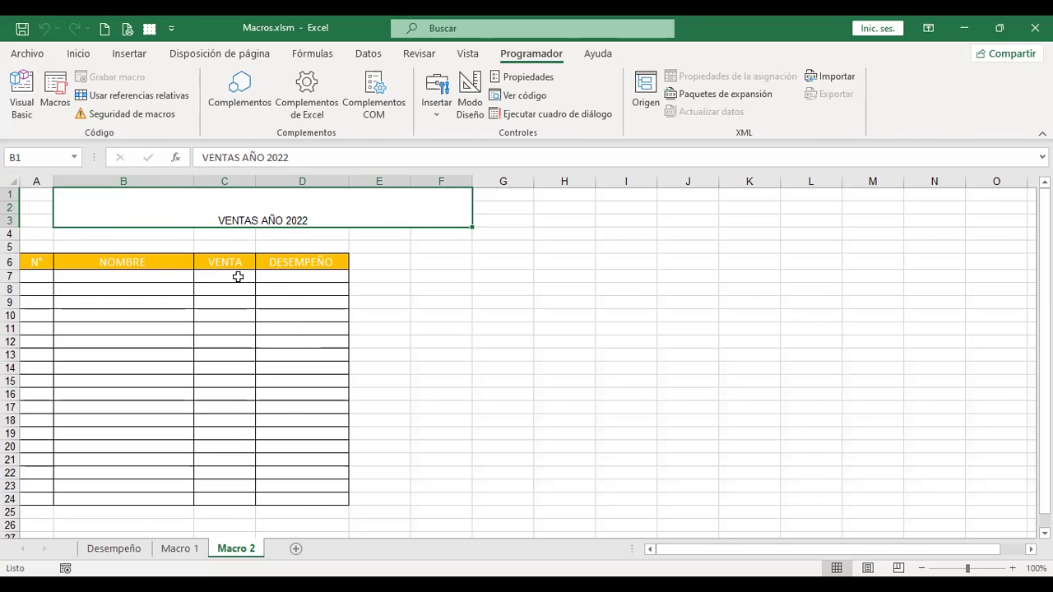
pyautogui.click(171, 280)
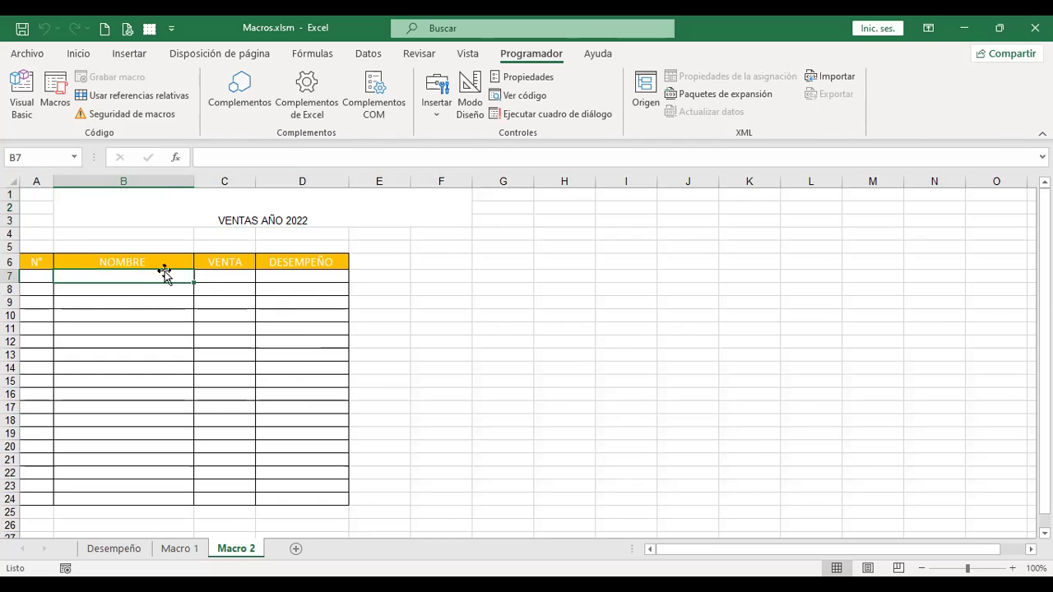
# Step: Try to run Macro_1 on the Macro 2 sheet
pyautogui.click(56, 97)
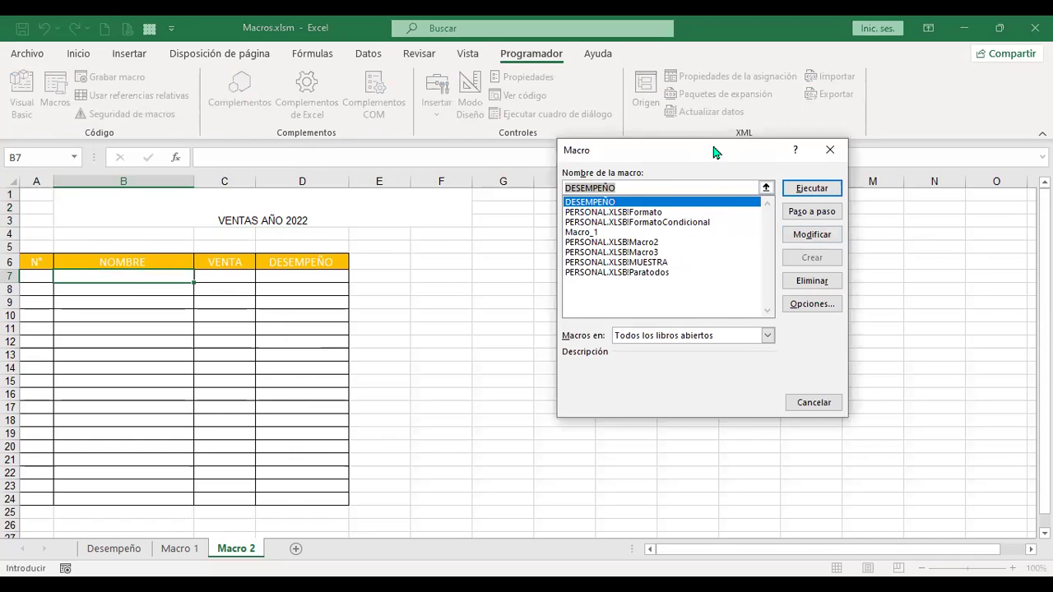
pyautogui.click(595, 234)
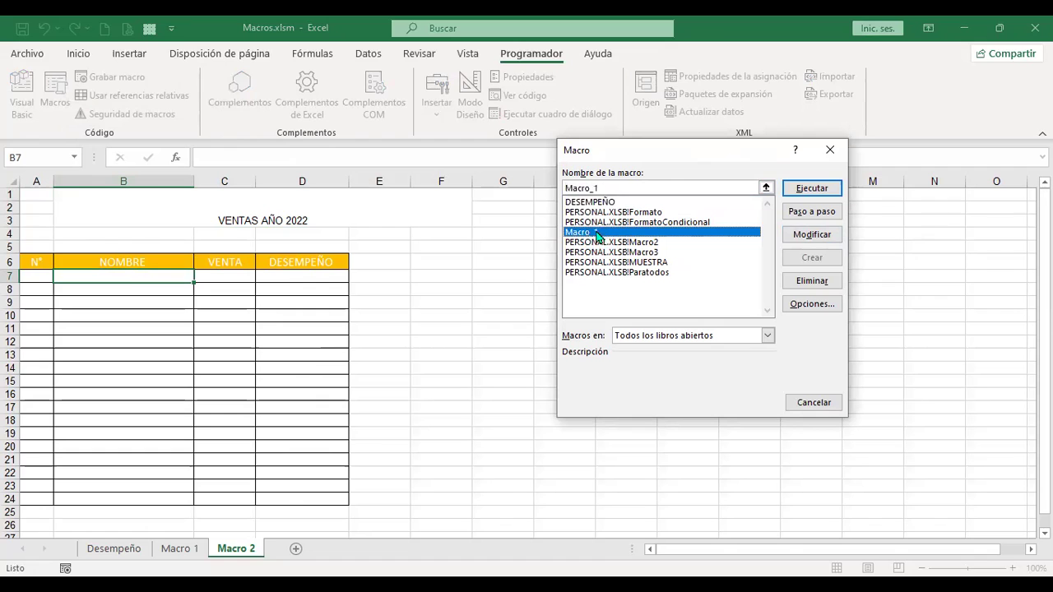
pyautogui.click(817, 192)
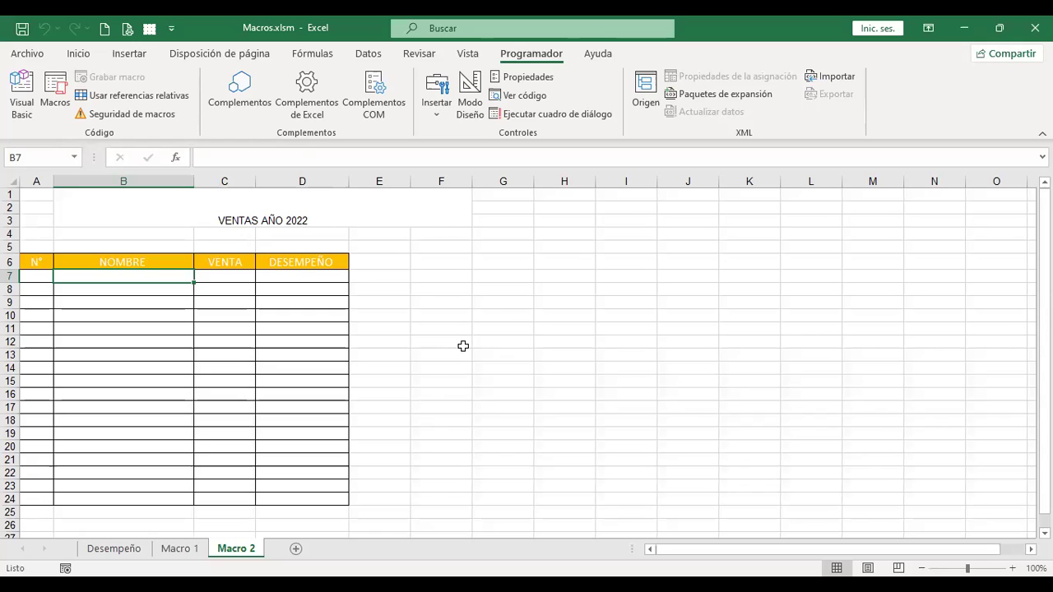
# Step: Reset the interrupted execution in the Visual Basic editor, and run Macro_1 on the Macro 2 sheet, accepting the cell merge
pyautogui.click(22, 101)
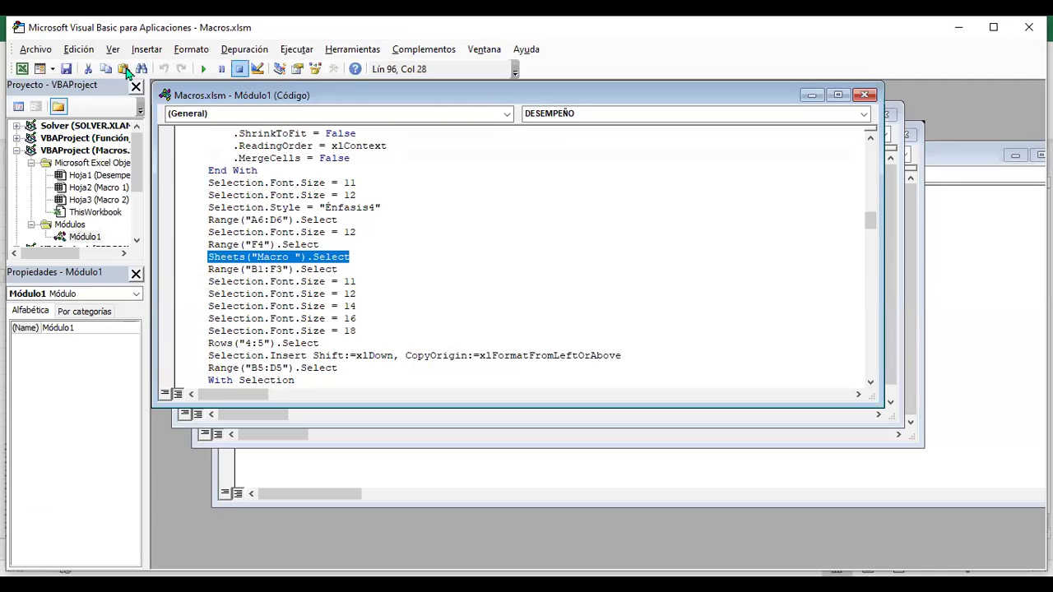
pyautogui.click(22, 70)
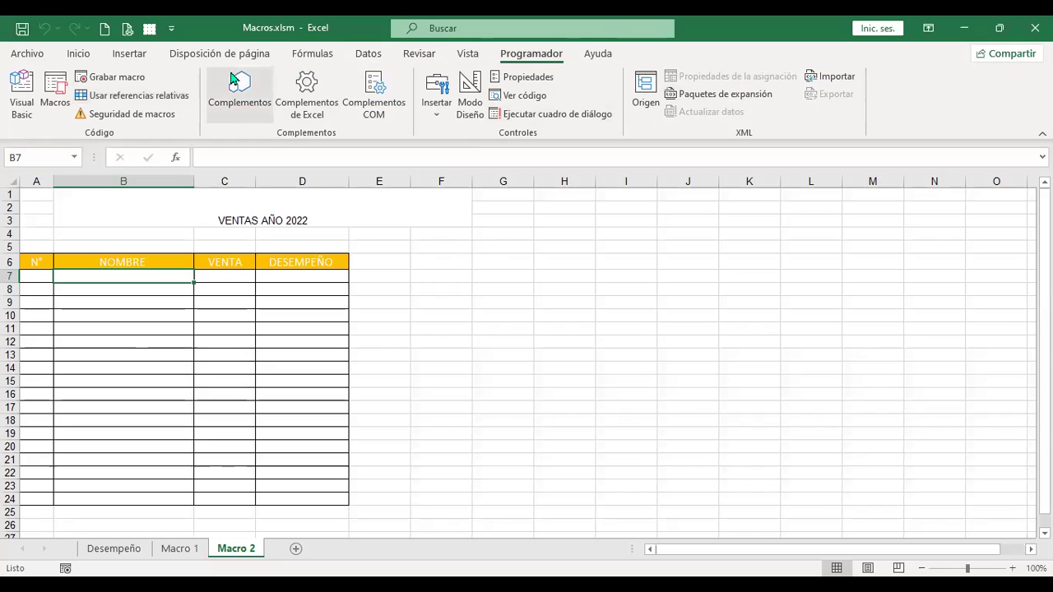
pyautogui.click(54, 89)
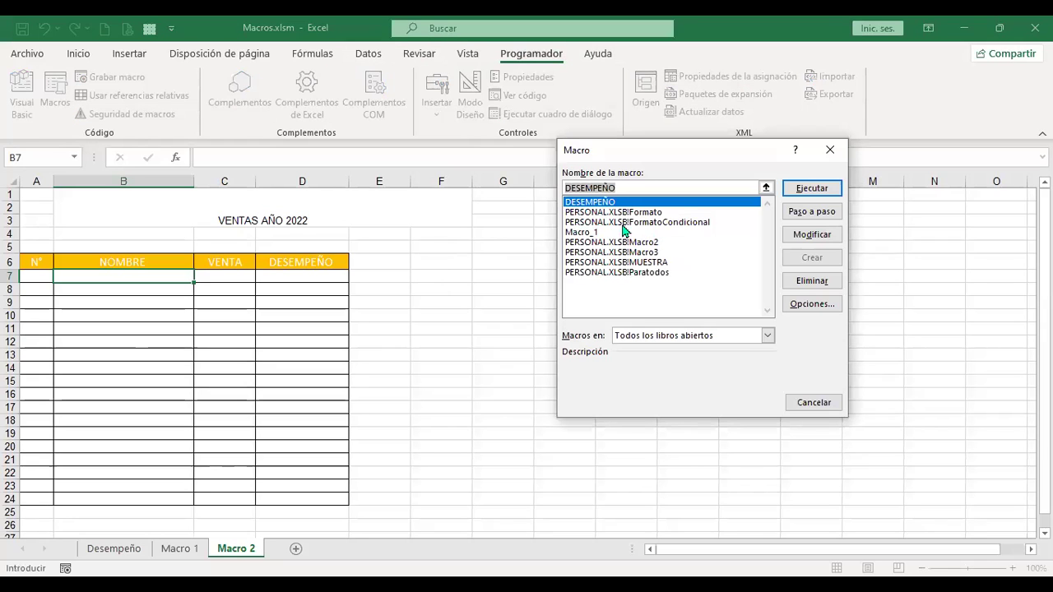
pyautogui.click(605, 232)
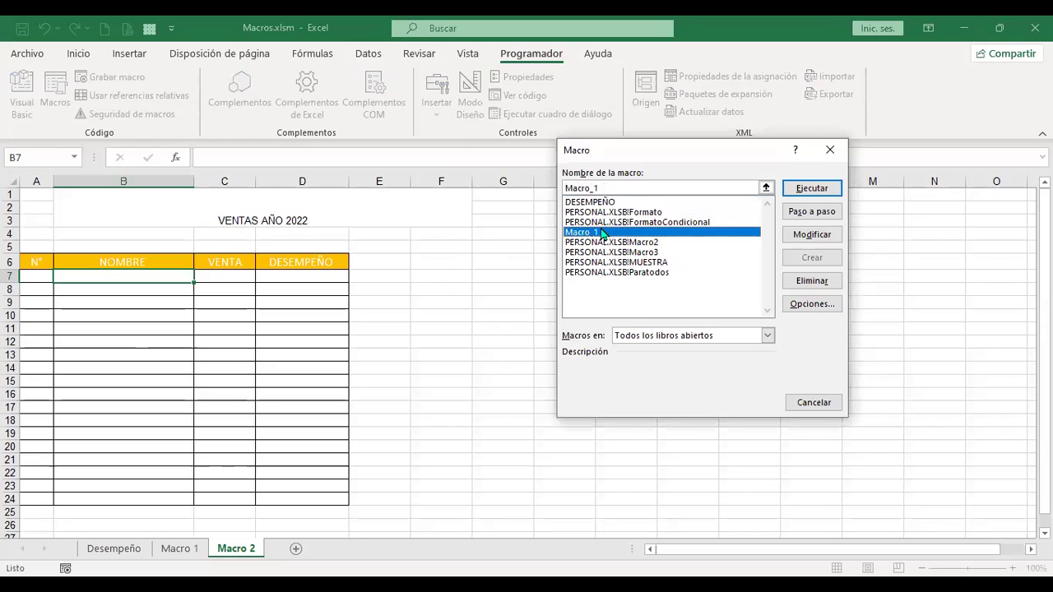
pyautogui.click(795, 192)
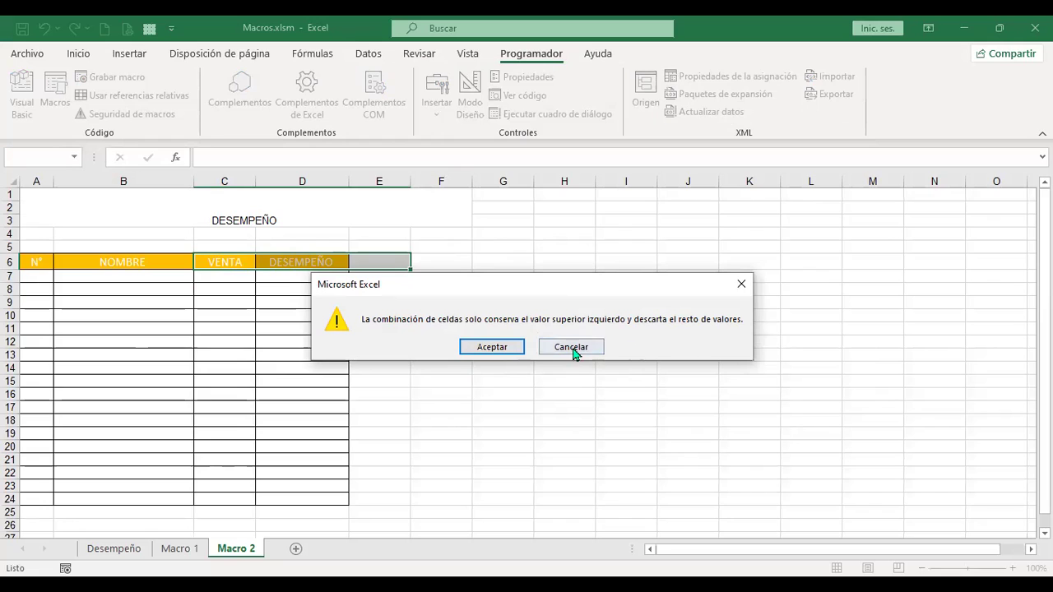
pyautogui.click(498, 348)
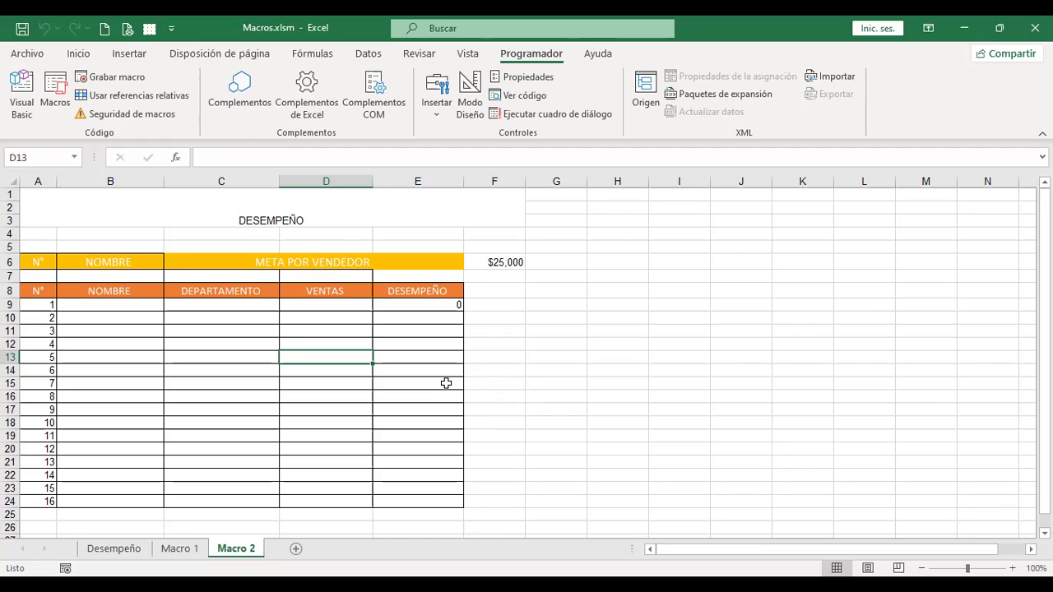
pyautogui.click(541, 287)
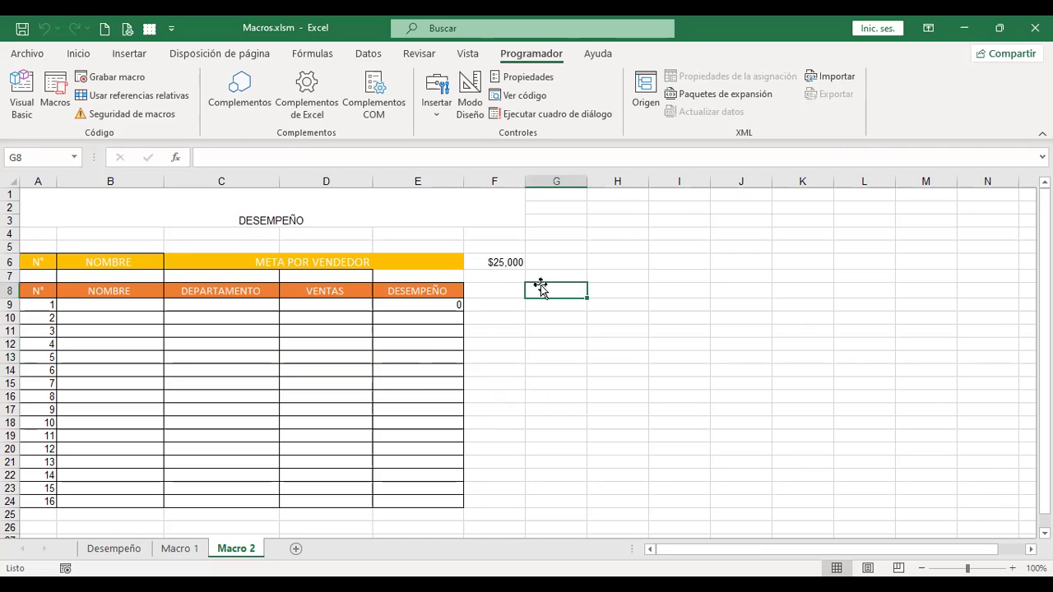
# Step: Compare the tables on the Desempeño, Macro 1 and Macro 2 sheets, and return to Desempeño
pyautogui.click(130, 553)
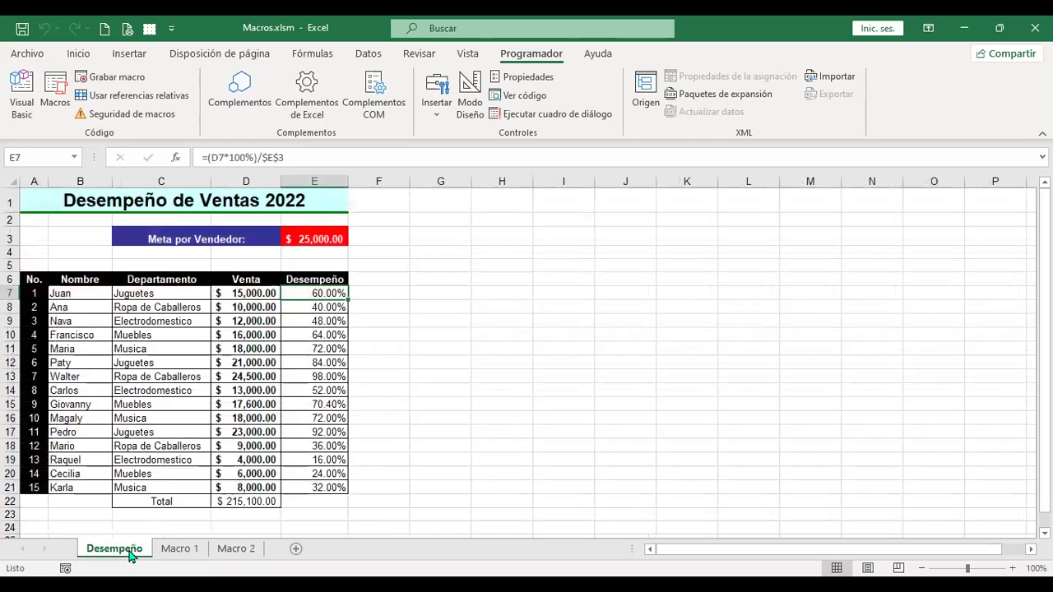
pyautogui.click(181, 554)
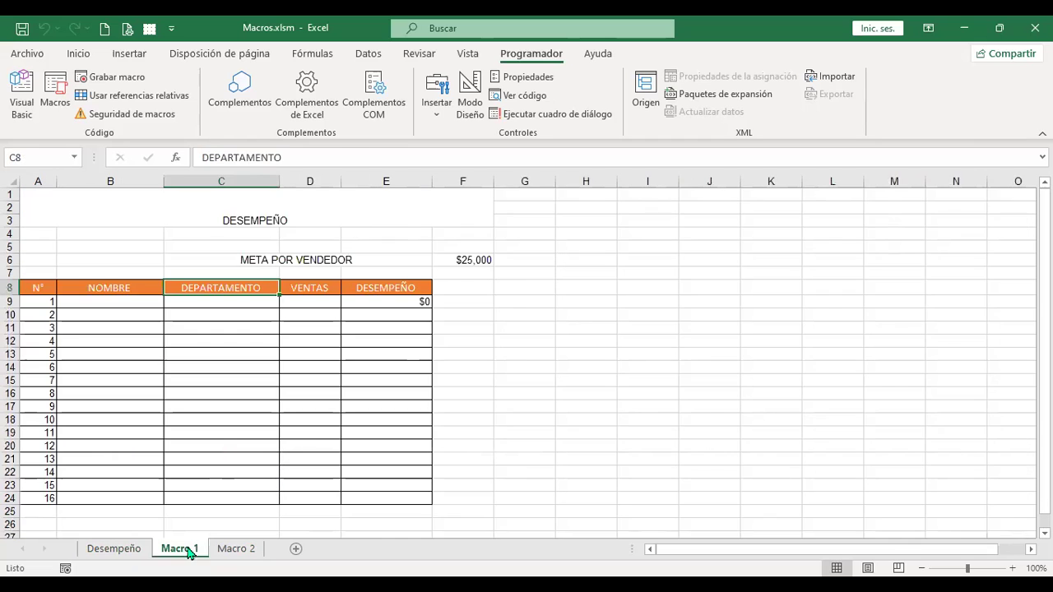
pyautogui.click(230, 553)
pyautogui.click(131, 553)
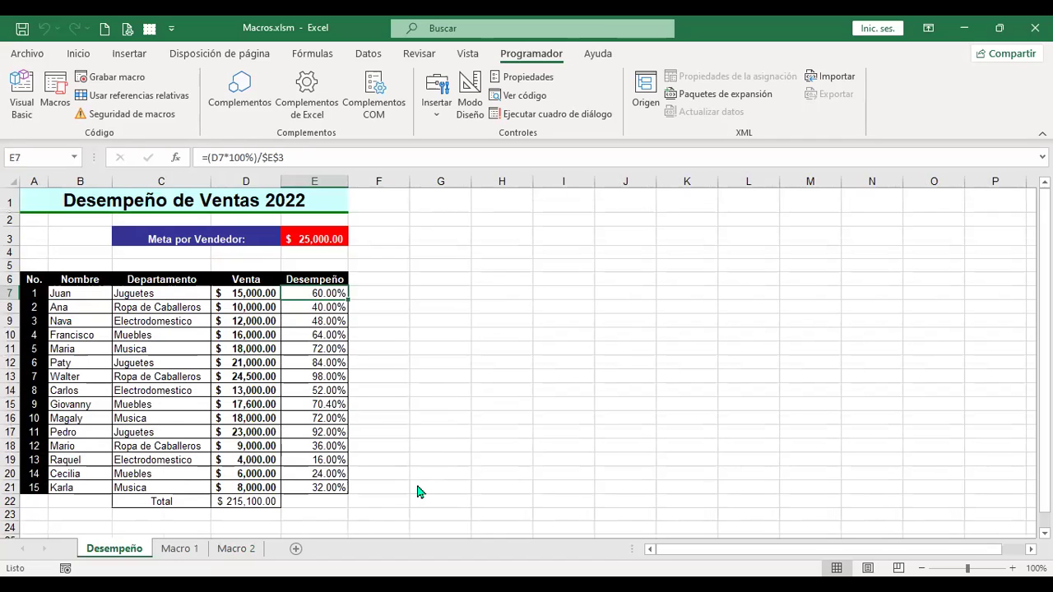
# Step: View the Módulo1 code in the Visual Basic editor, return to the Desempeño sheet, and call up the macro list
pyautogui.hotkey('alt', 'F11')
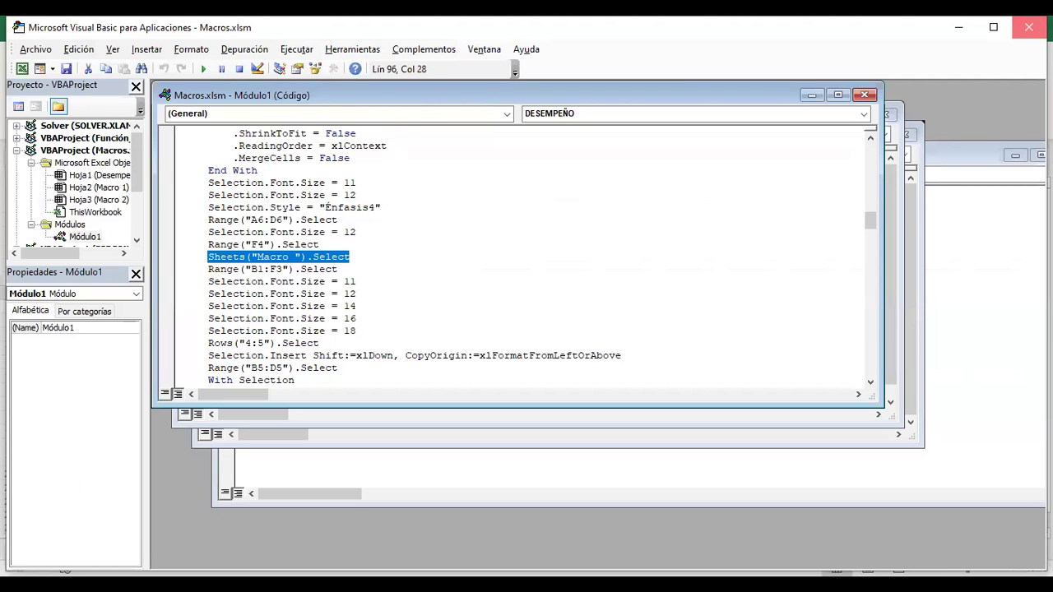
pyautogui.hotkey('alt', 'F11')
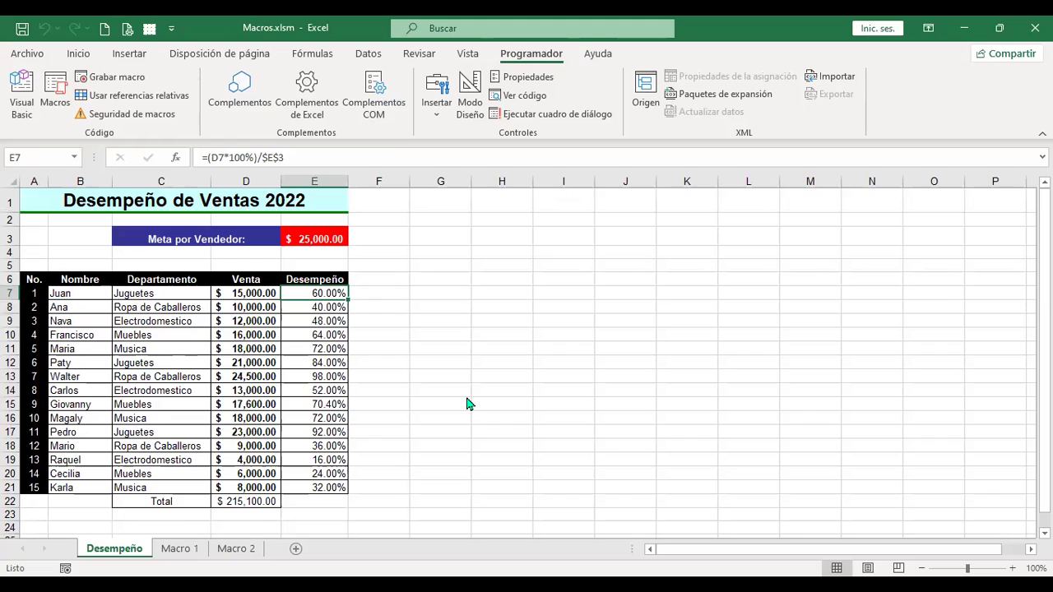
pyautogui.hotkey('alt', 'F8')
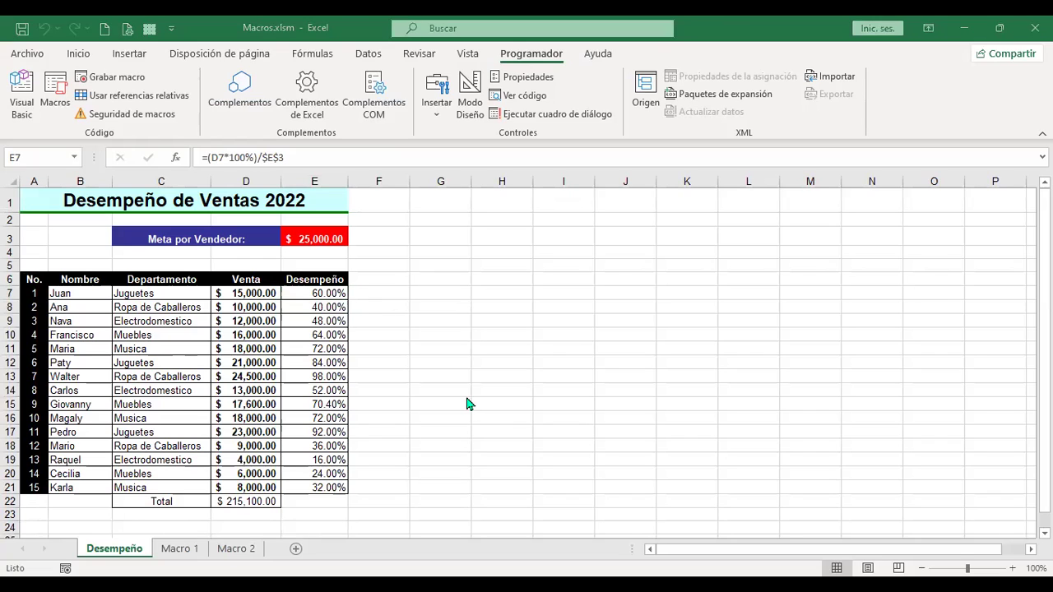
pyautogui.press('Return')
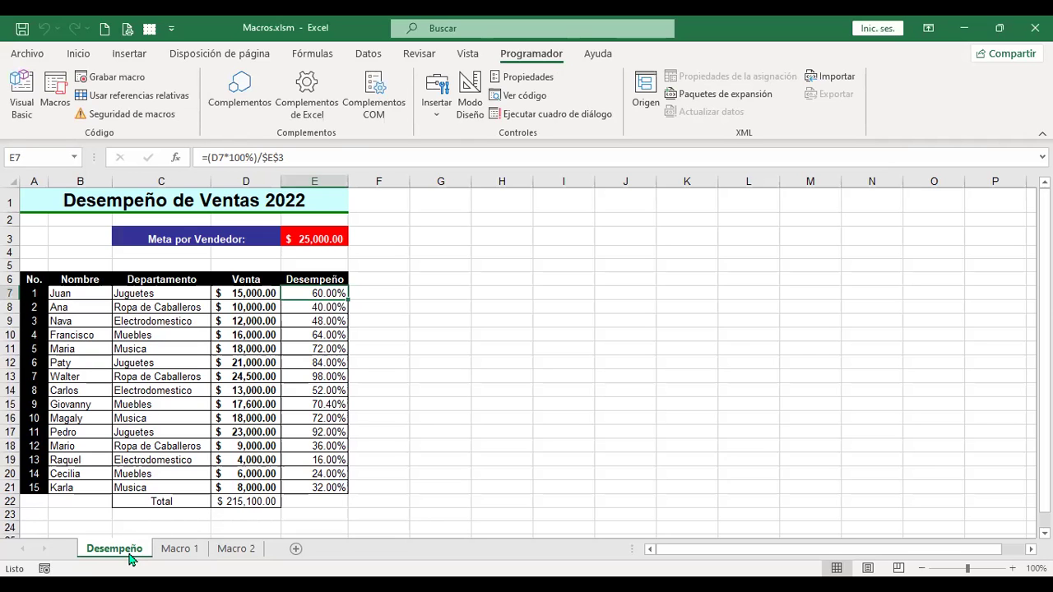
# Step: Review the Macro 1 and Macro 2 sheets once more, ending on the Desempeño sheet
pyautogui.click(188, 549)
pyautogui.click(224, 552)
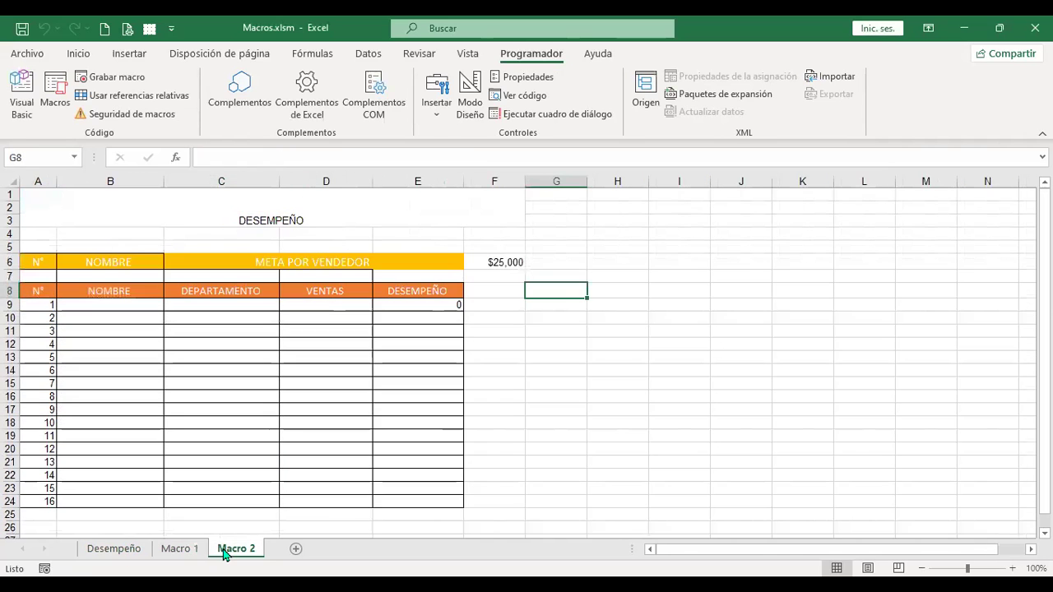
pyautogui.click(128, 558)
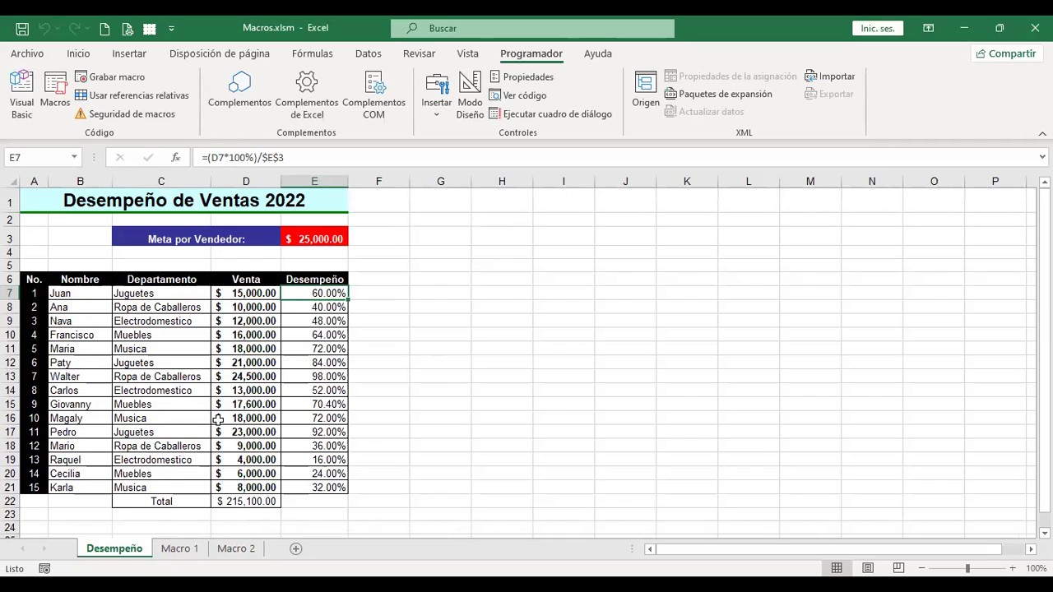
# Step: Compare the sales table on the Desempeño sheet with the table on the Macro 1 sheet, ending on Desempeño
pyautogui.click(179, 550)
pyautogui.click(106, 555)
pyautogui.click(167, 554)
pyautogui.click(121, 554)
pyautogui.click(167, 555)
pyautogui.click(120, 552)
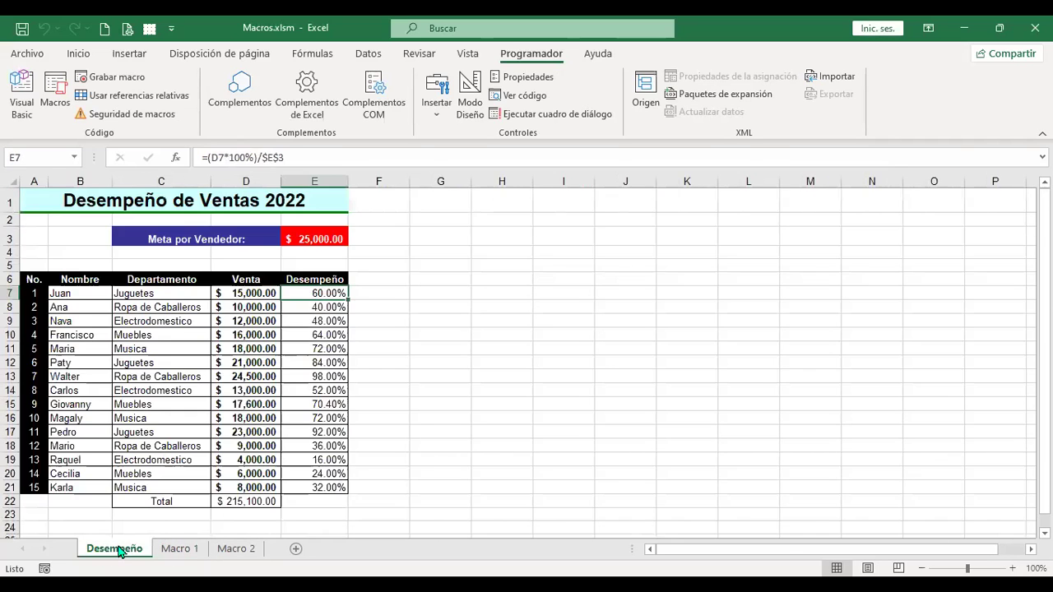
pyautogui.click(388, 237)
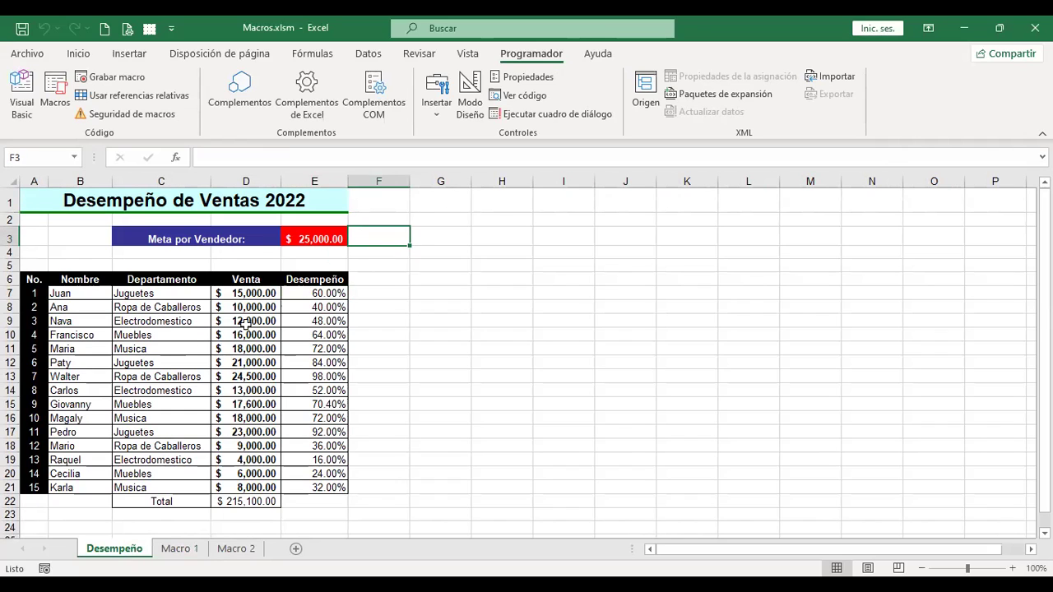
pyautogui.click(179, 548)
pyautogui.click(119, 549)
pyautogui.click(435, 237)
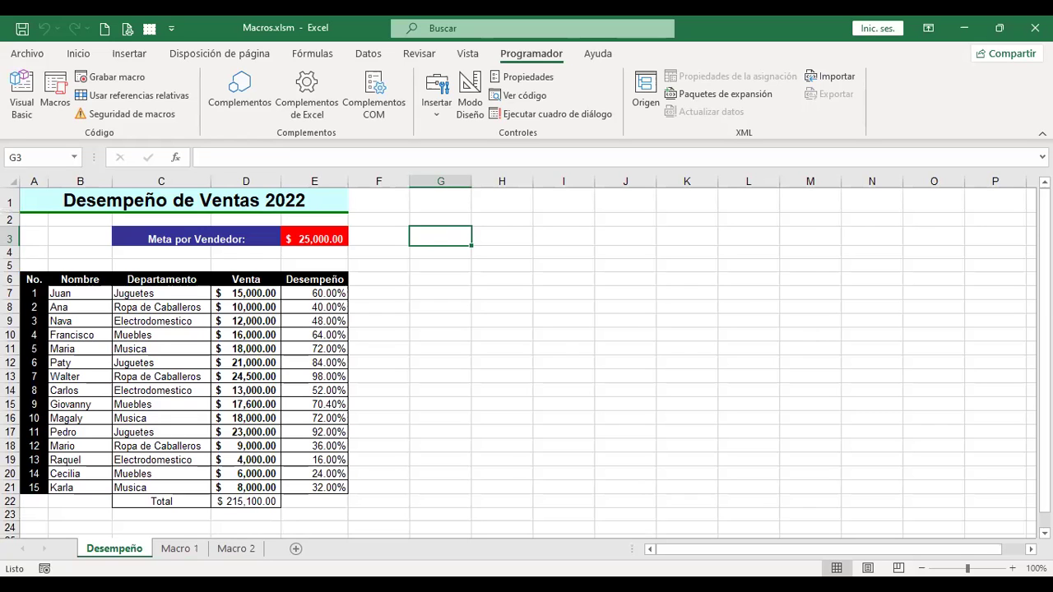
pyautogui.click(164, 551)
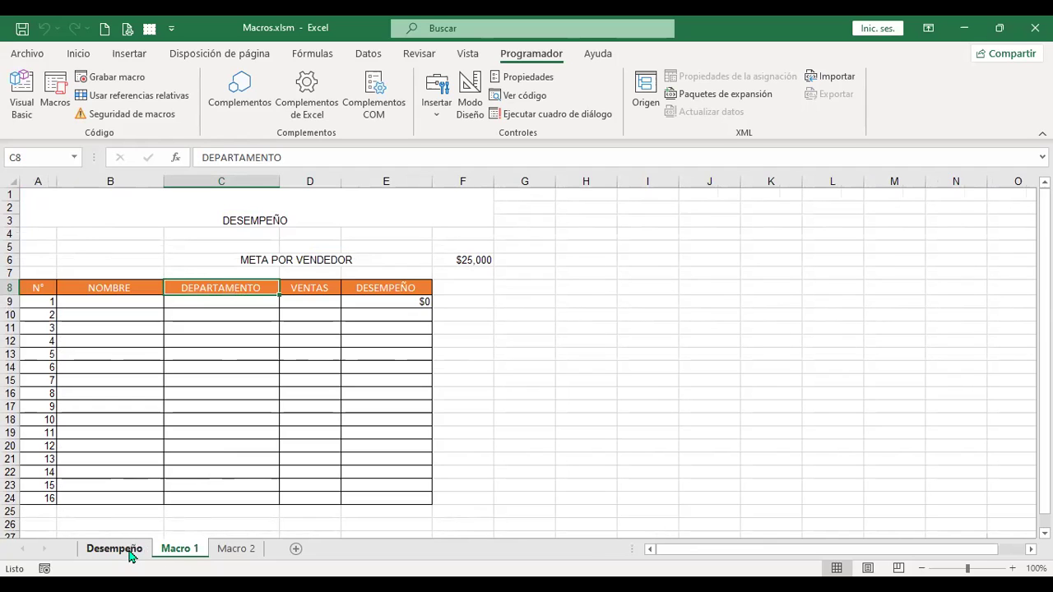
pyautogui.click(131, 553)
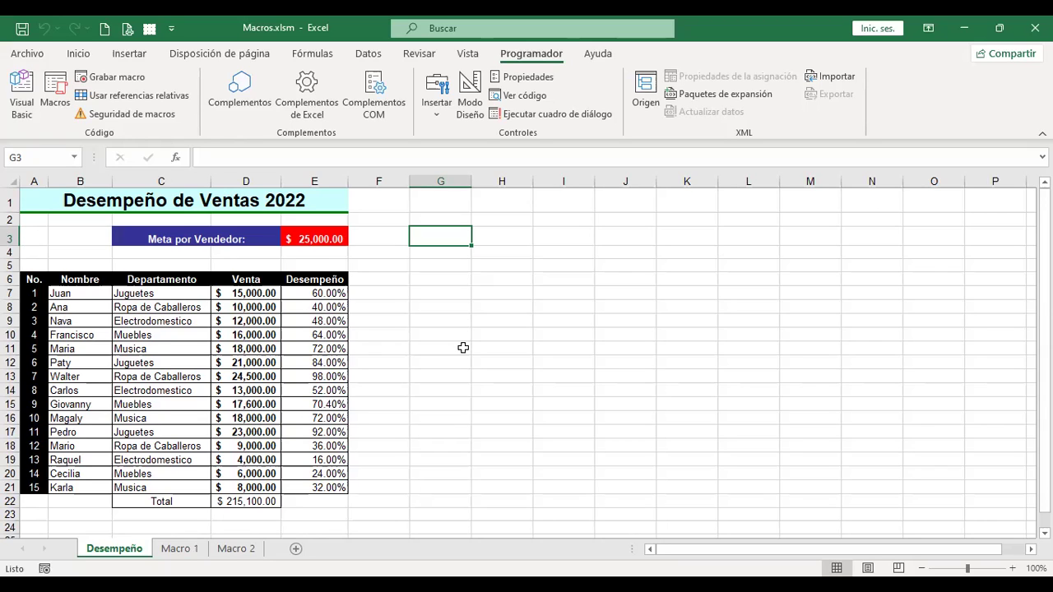
pyautogui.hotkey('ctrl', 'pagedown')
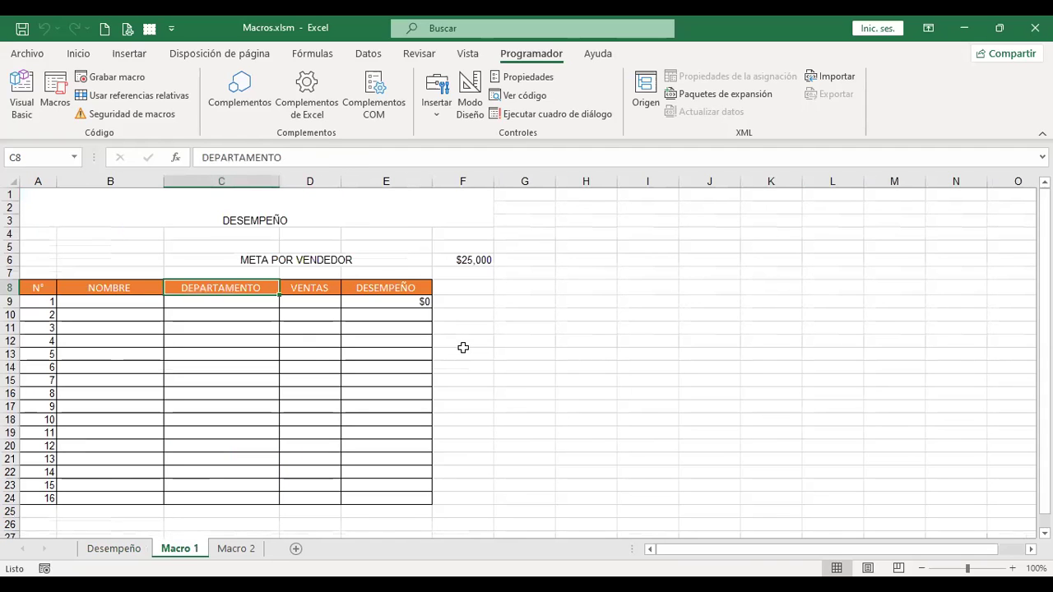
pyautogui.hotkey('ctrl', 'pageup')
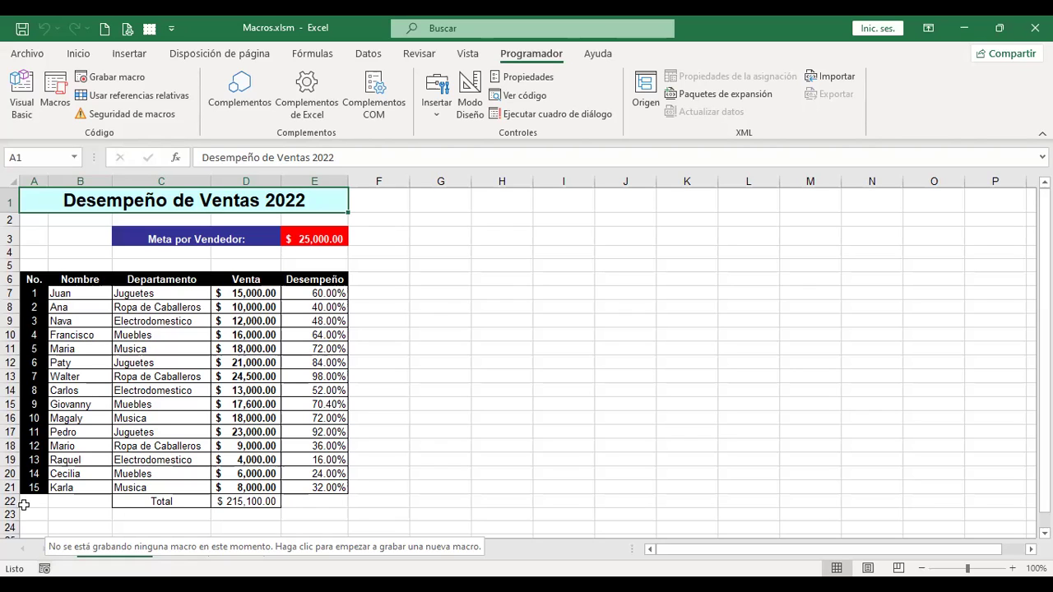
# Step: Review the list of available macros without running any, and examine the macro commands offered among the view options
pyautogui.click(51, 86)
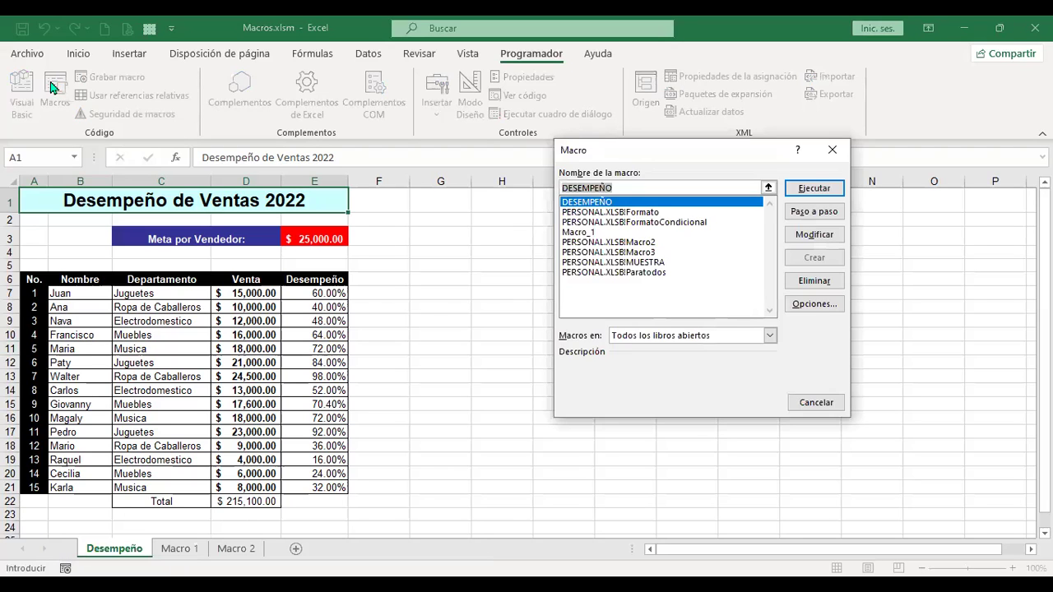
pyautogui.click(818, 405)
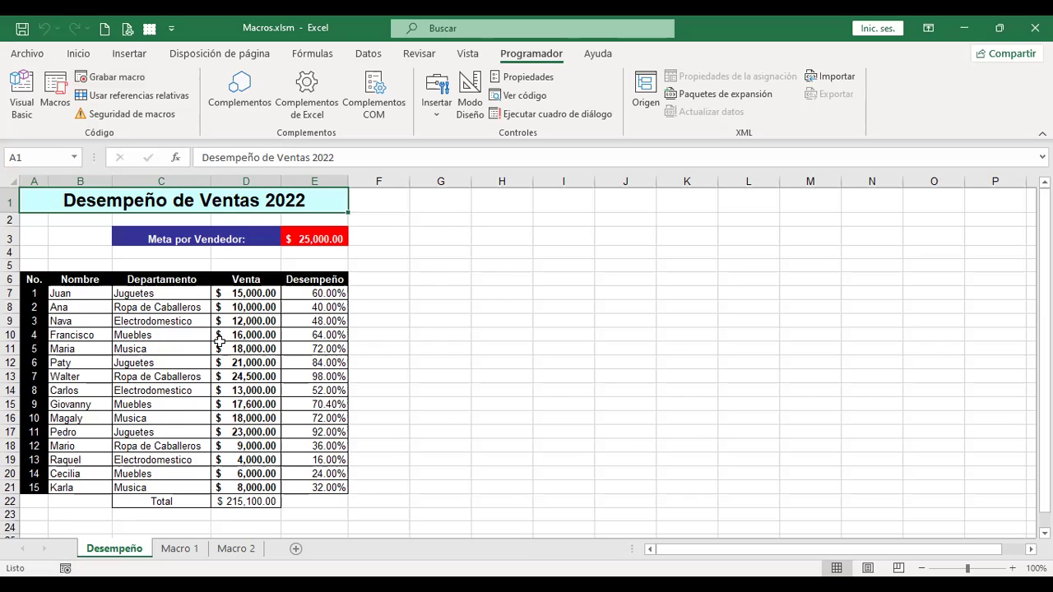
pyautogui.click(468, 54)
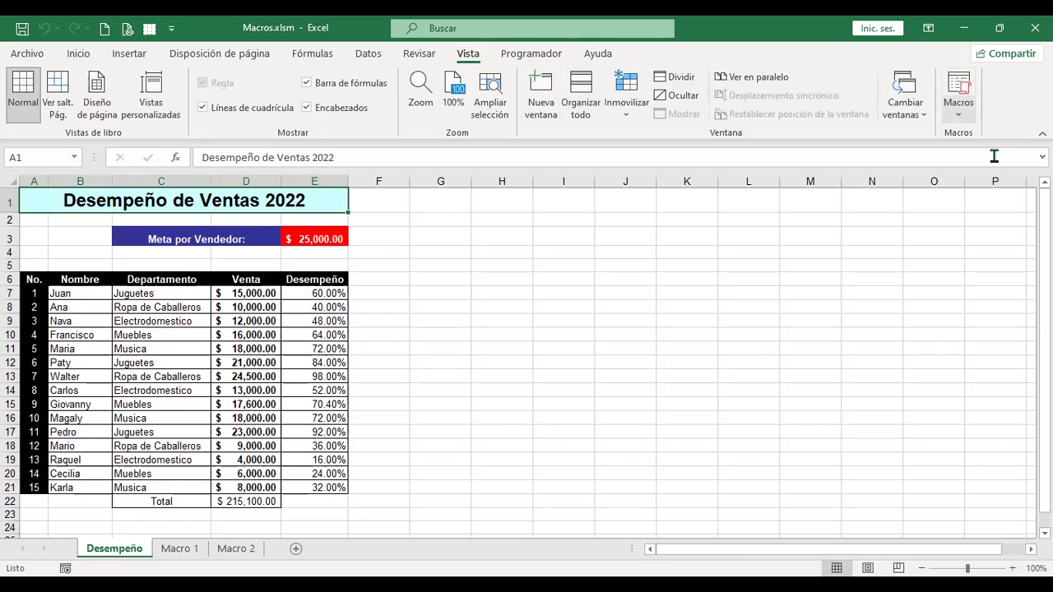
pyautogui.click(959, 123)
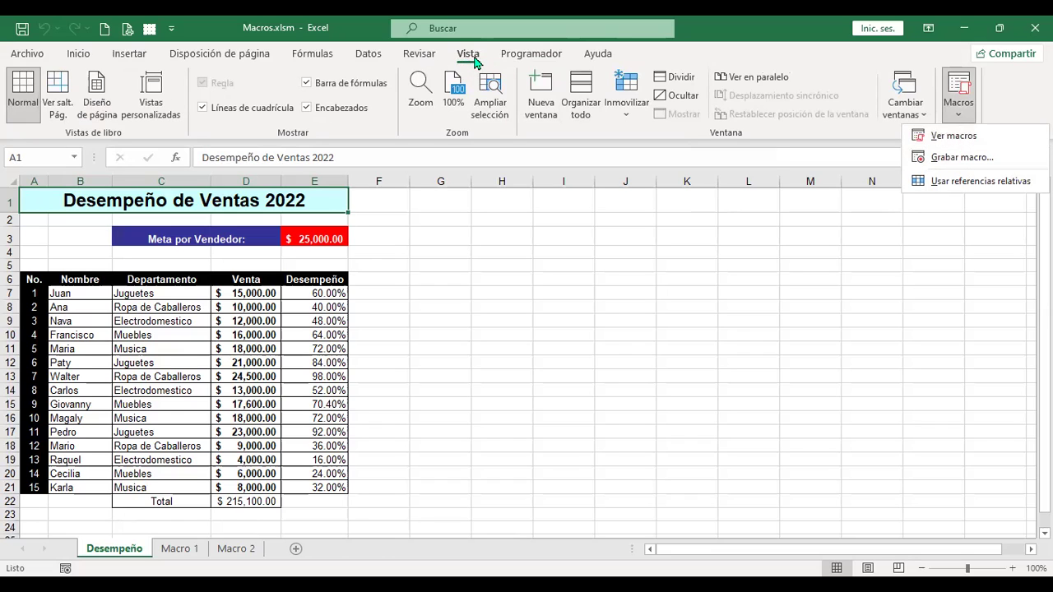
pyautogui.click(536, 57)
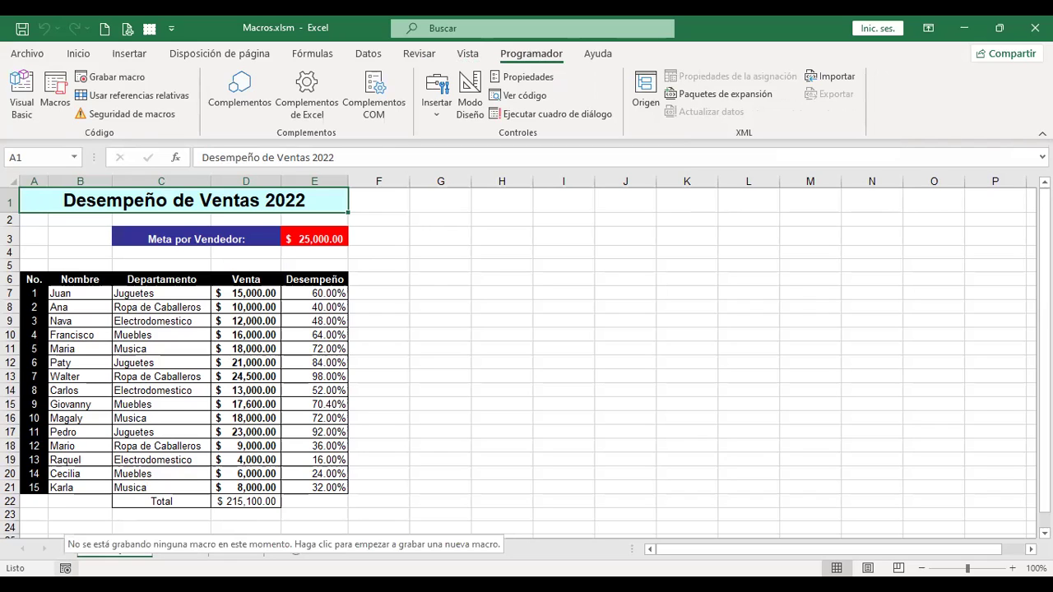
pyautogui.click(65, 568)
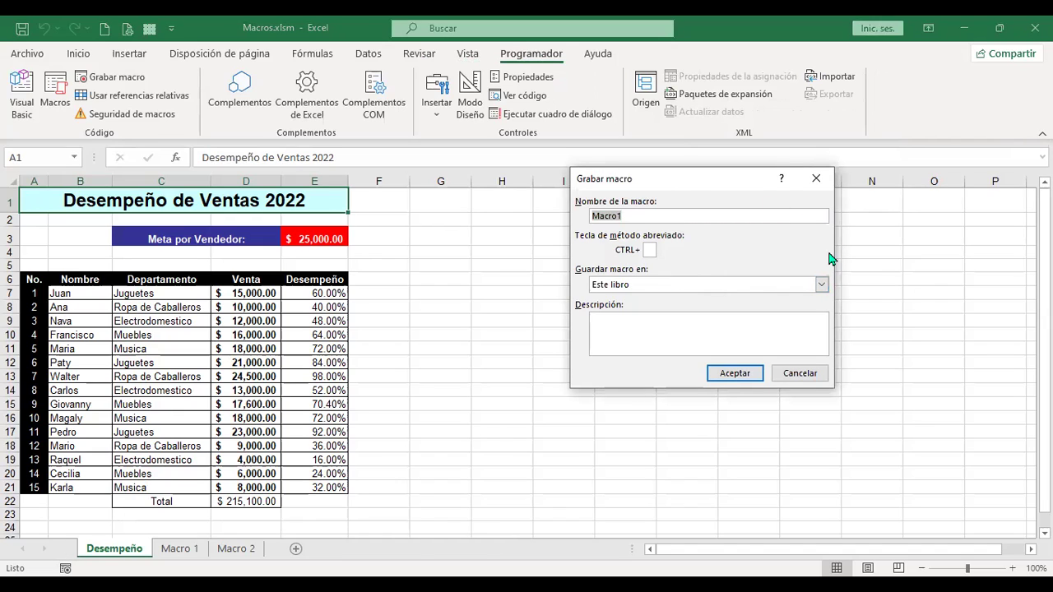
pyautogui.press('Return')
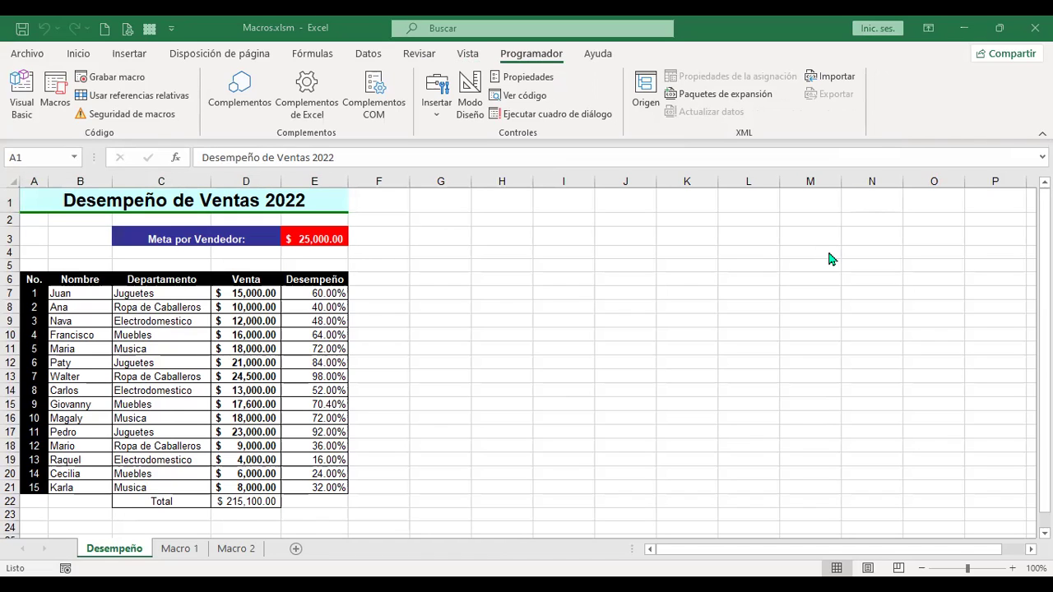
pyautogui.press('alt')
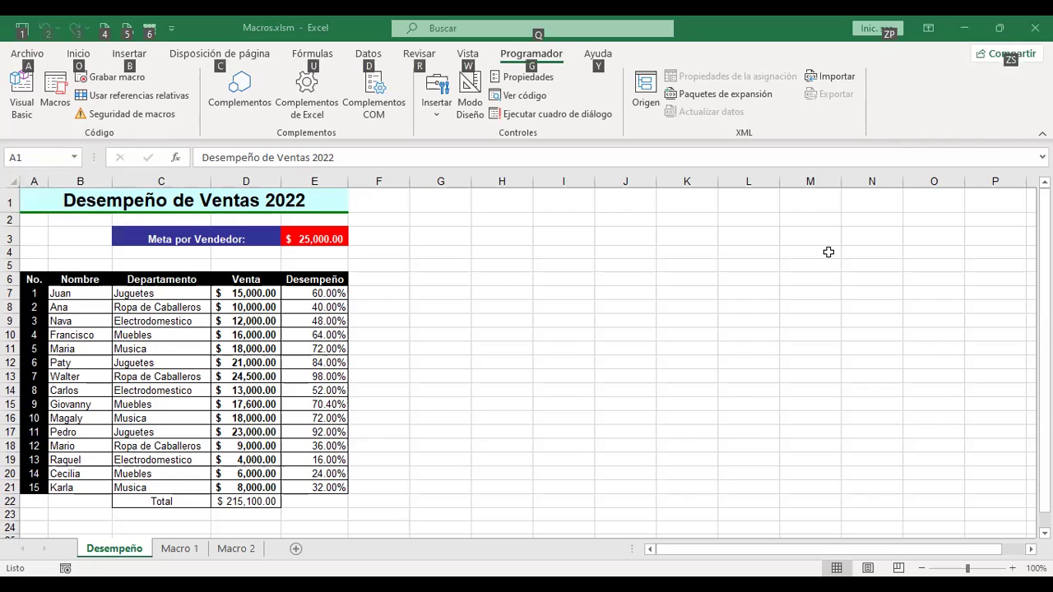
# Step: Record Macro1 in Este libro with the shortcut Ctrl+Mayús+D, capturing only the switch from Desempeño to the Macro 1 sheet
pyautogui.click(65, 568)
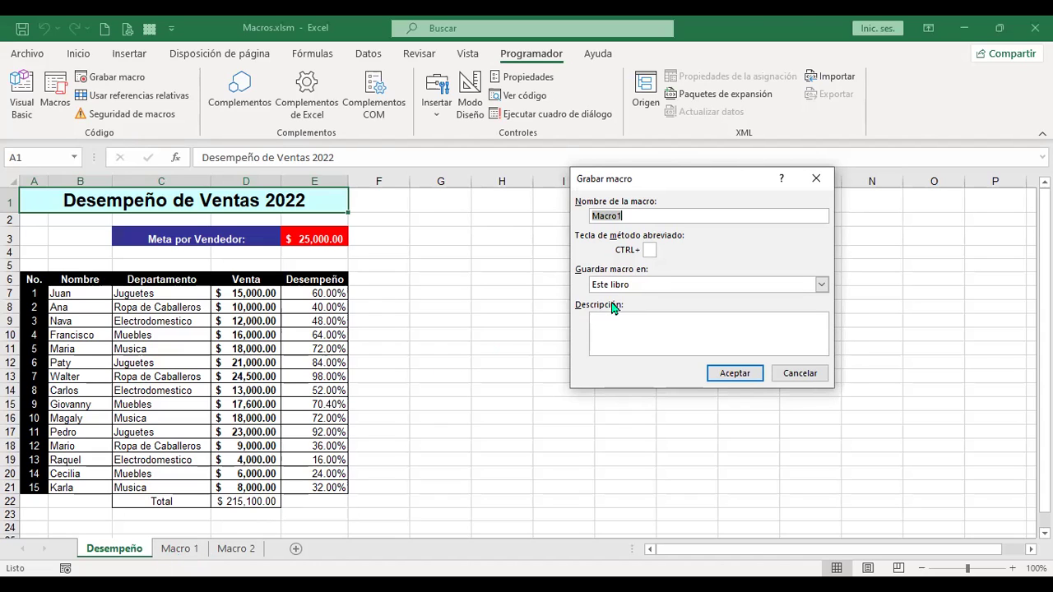
pyautogui.click(650, 249)
pyautogui.write('d')
pyautogui.write('D')
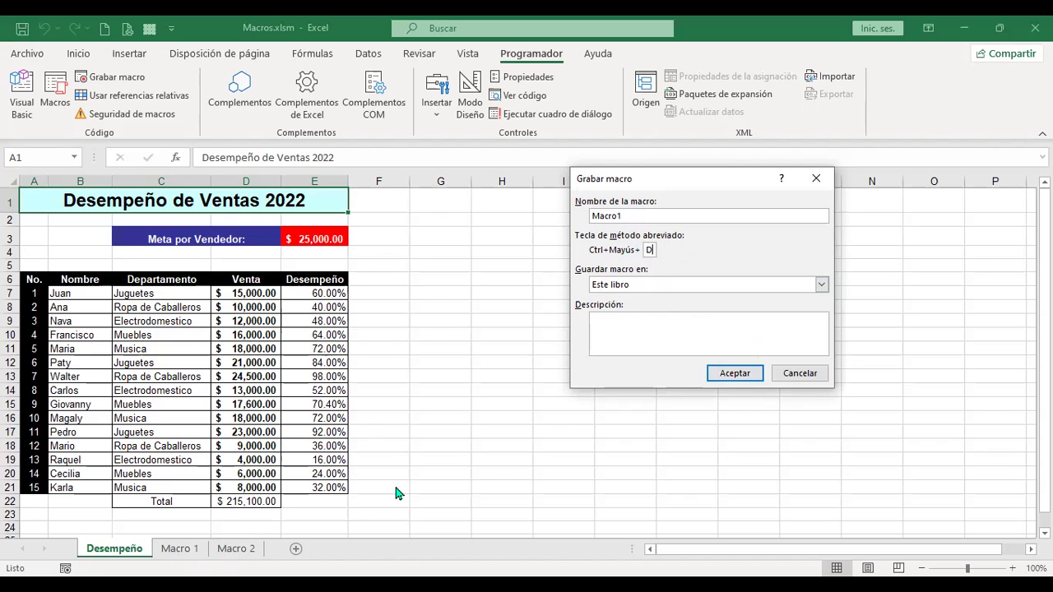
pyautogui.click(750, 377)
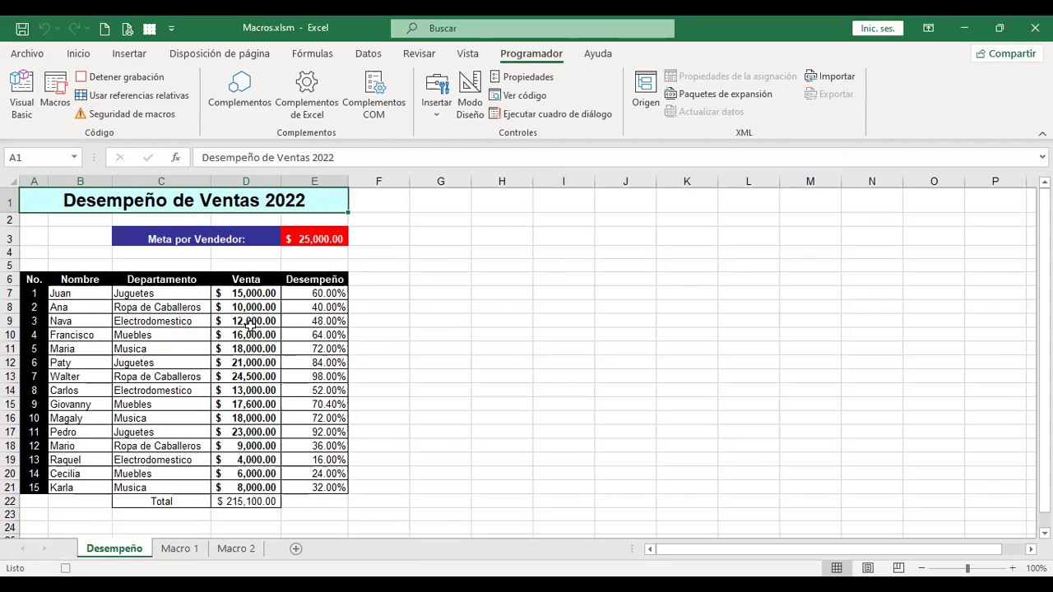
pyautogui.click(176, 550)
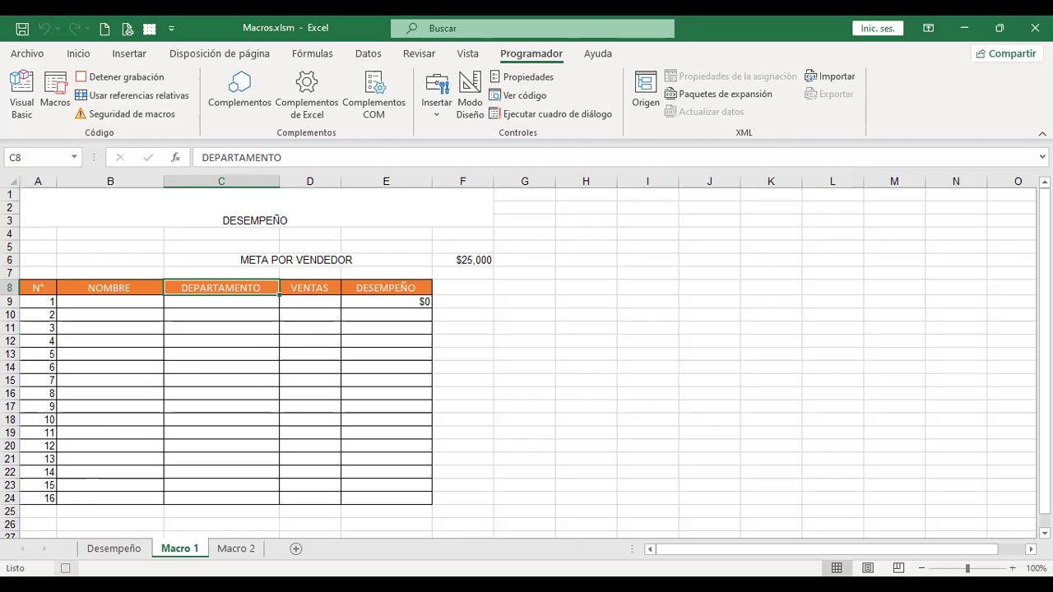
pyautogui.click(65, 568)
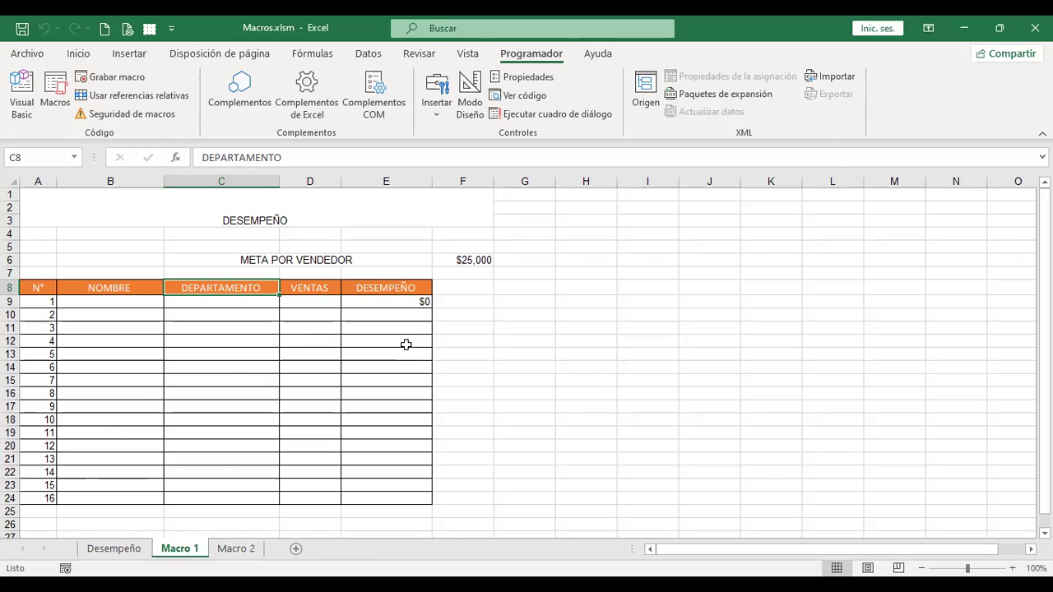
# Step: Run Macro1 from the macro list, starting from cell F5 on the Desempeño sheet
pyautogui.click(117, 549)
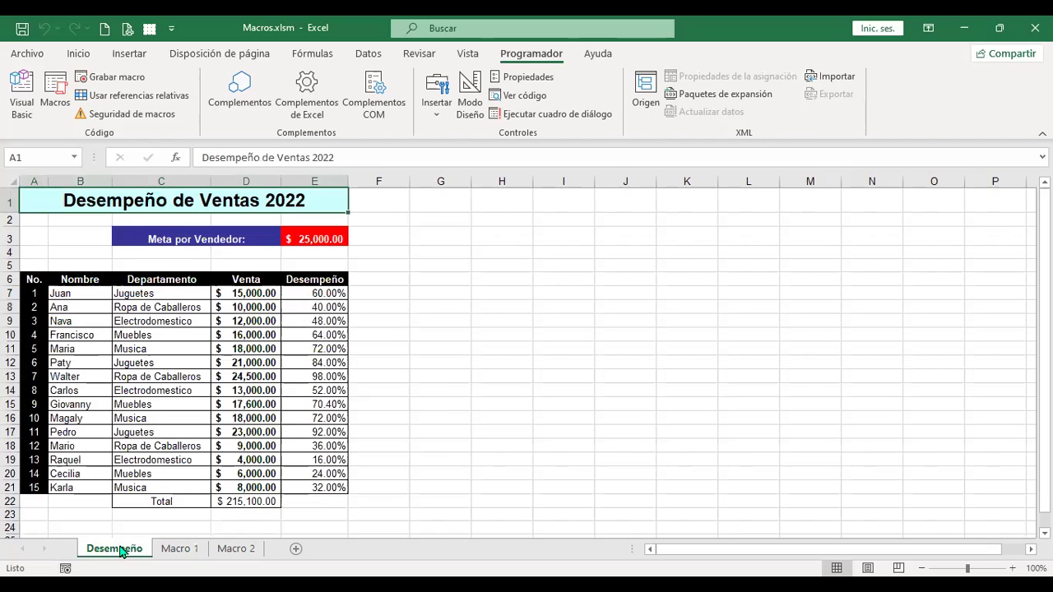
pyautogui.click(390, 262)
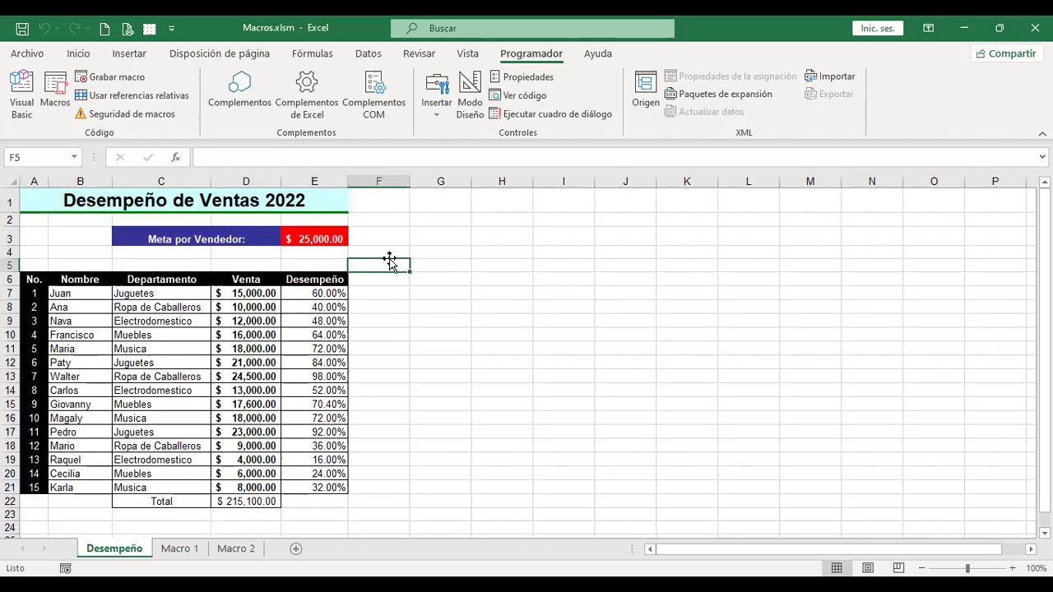
pyautogui.click(56, 92)
pyautogui.click(580, 243)
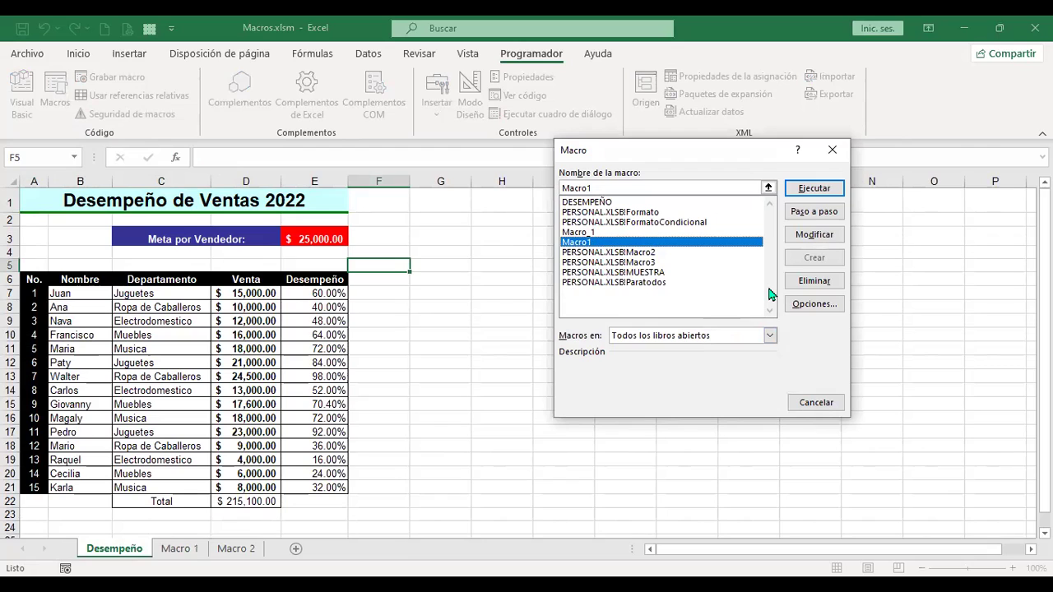
pyautogui.click(815, 190)
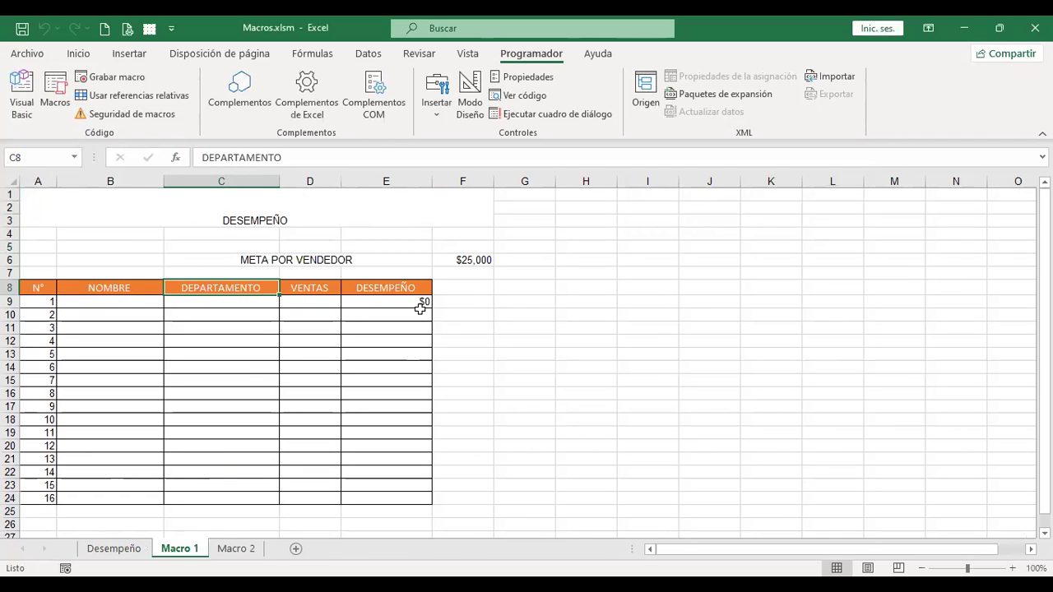
# Step: Look over the Desempeño and Macro 1 sheets again, and return to cell A1 on Desempeño
pyautogui.click(115, 549)
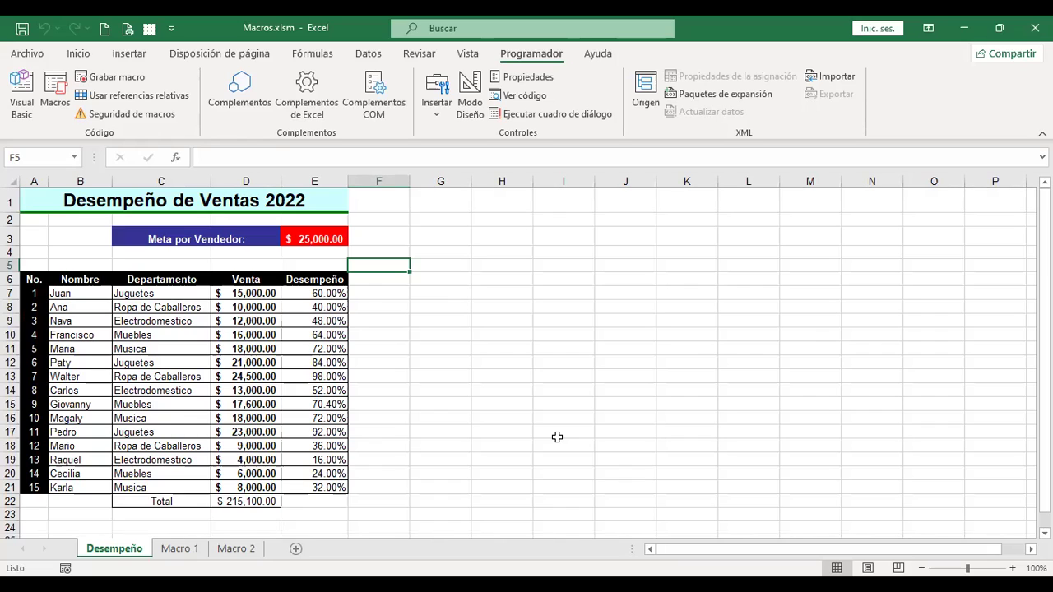
pyautogui.hotkey('ctrl', 'pagedown')
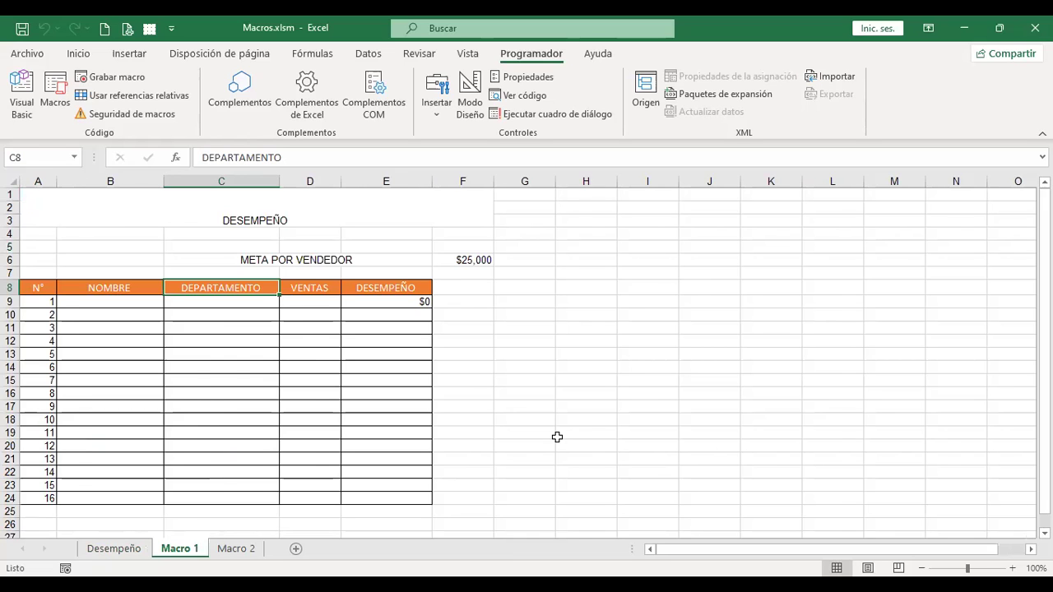
pyautogui.hotkey('ctrl', 'pageup')
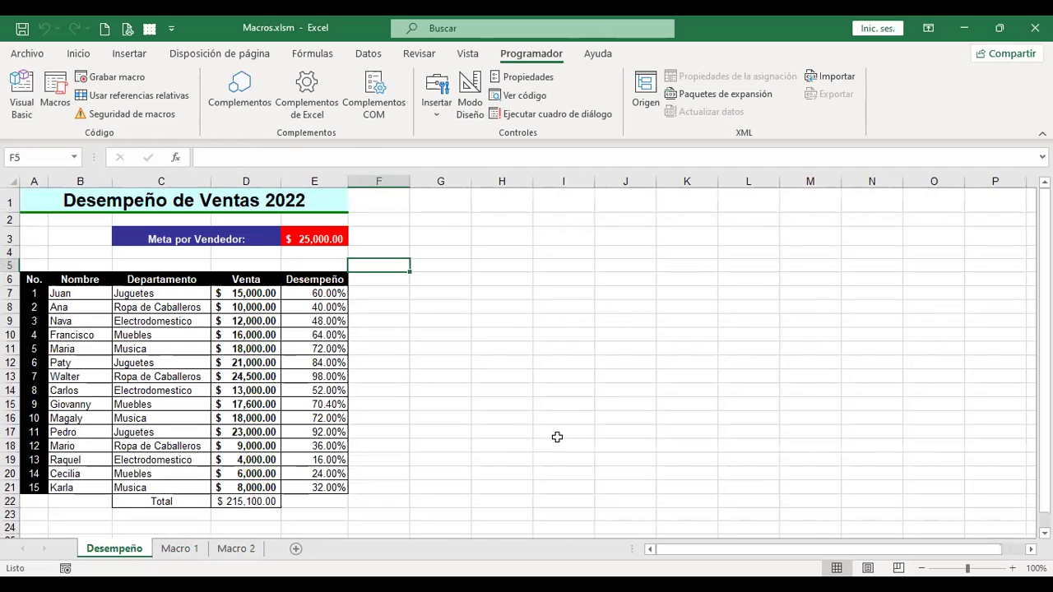
pyautogui.hotkey('ctrl', 'Home')
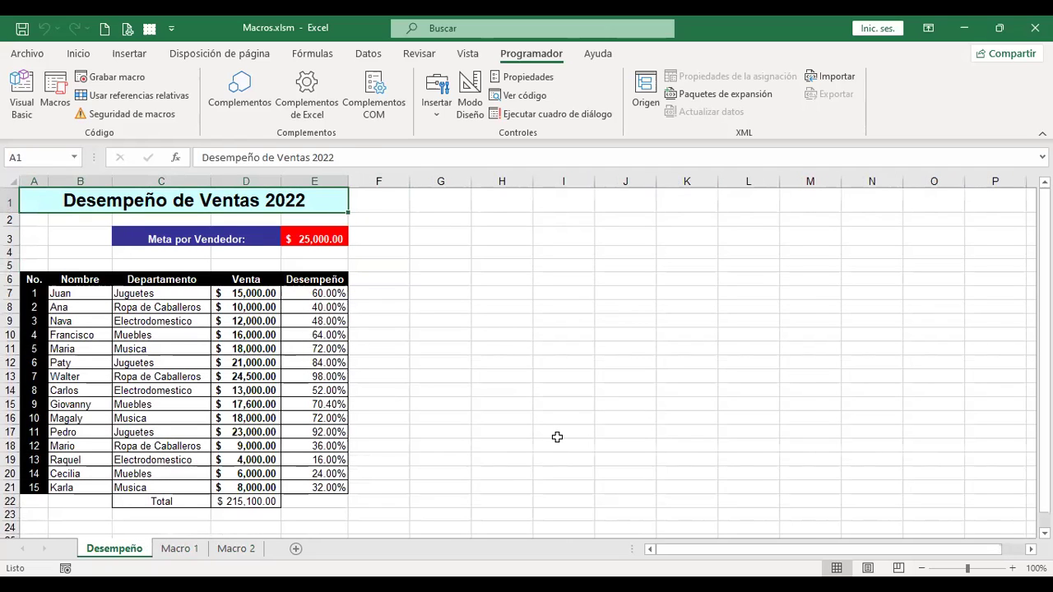
pyautogui.hotkey('ctrl', 'pagedown')
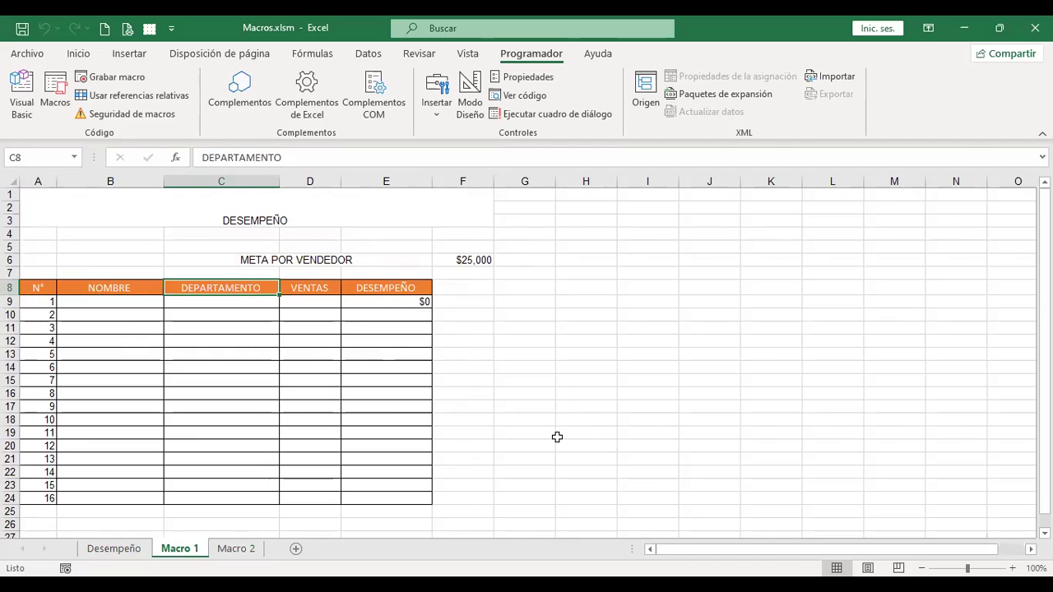
pyautogui.hotkey('ctrl', 'pageup')
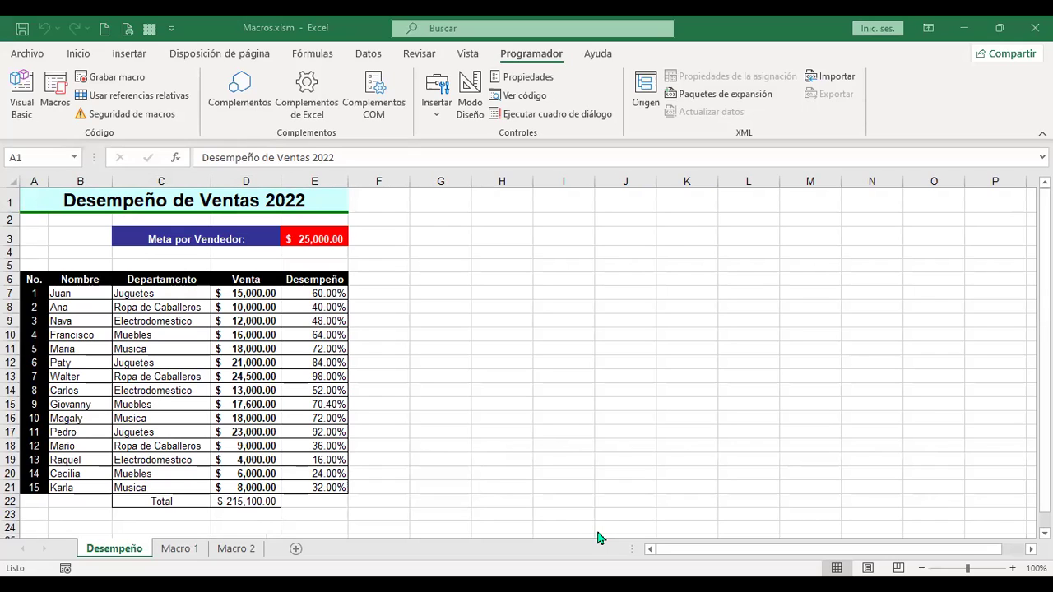
# Step: Look over the Desempeño, Macro 1 and Macro 2 sheets, and add a new blank sheet after Macro 2
pyautogui.click(168, 293)
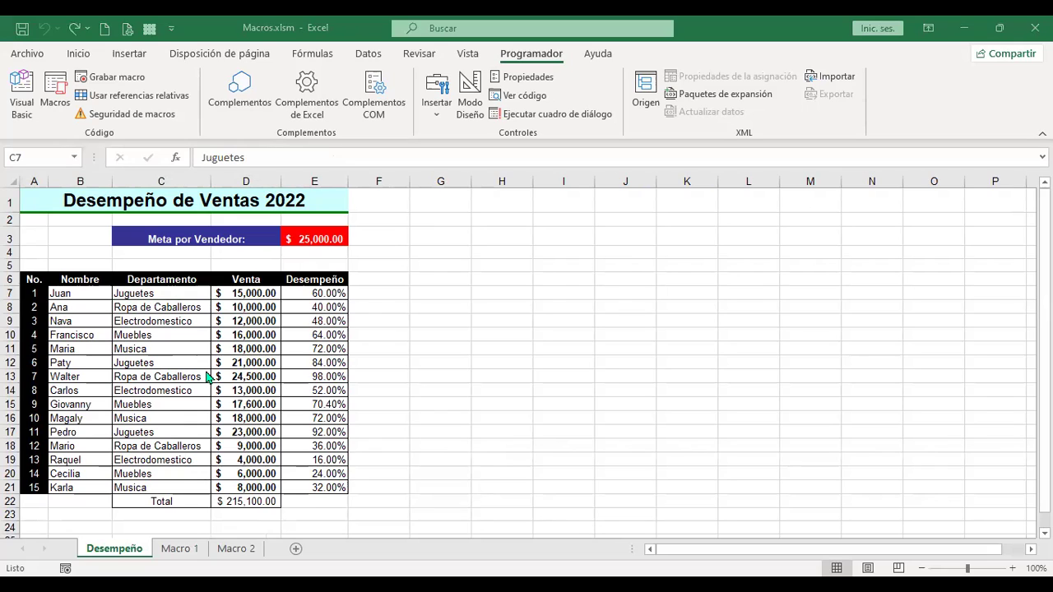
pyautogui.click(177, 556)
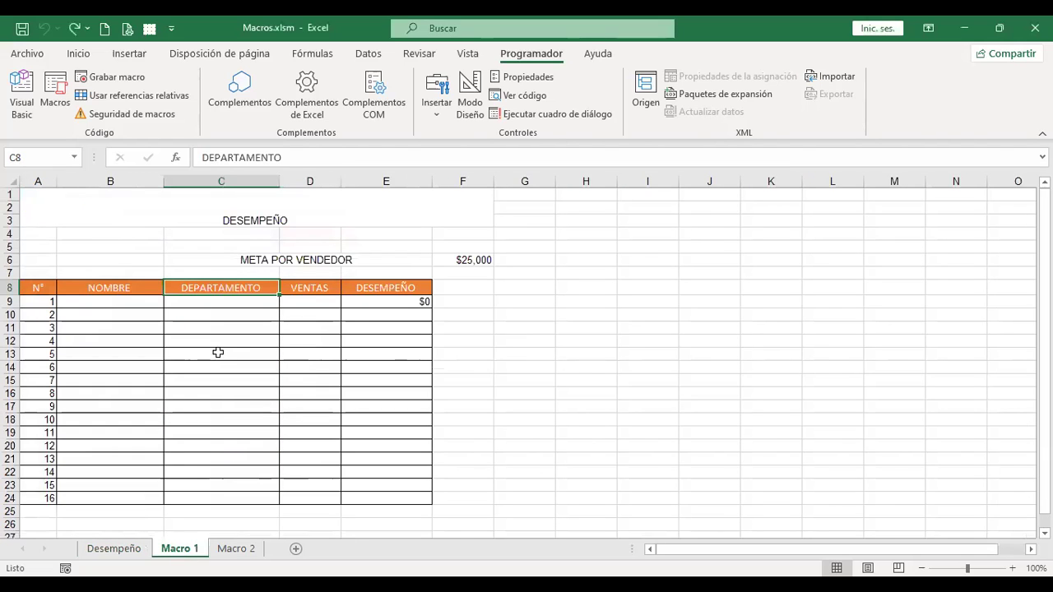
pyautogui.click(233, 548)
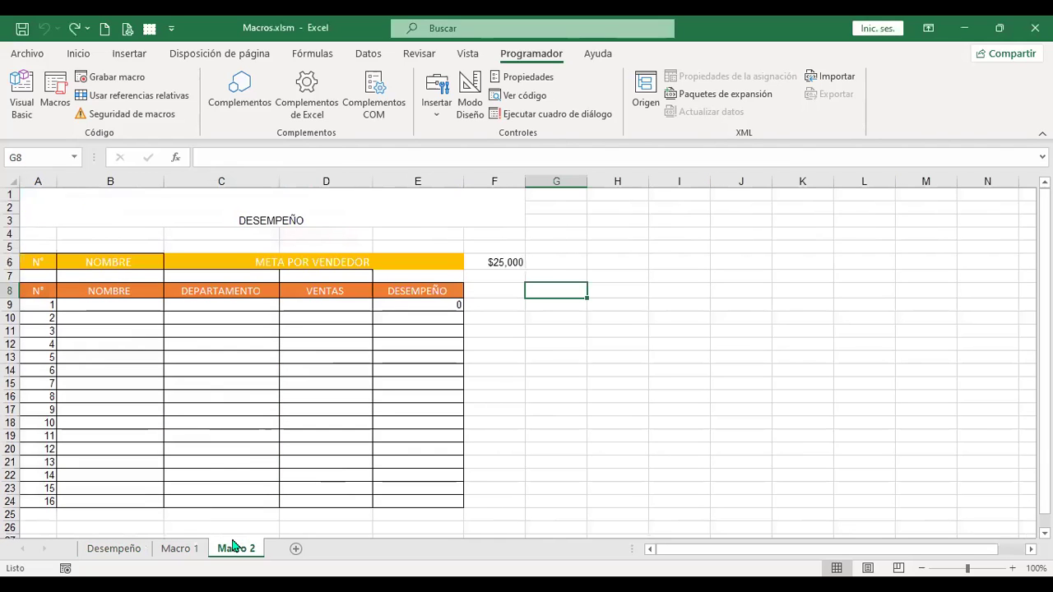
pyautogui.click(296, 549)
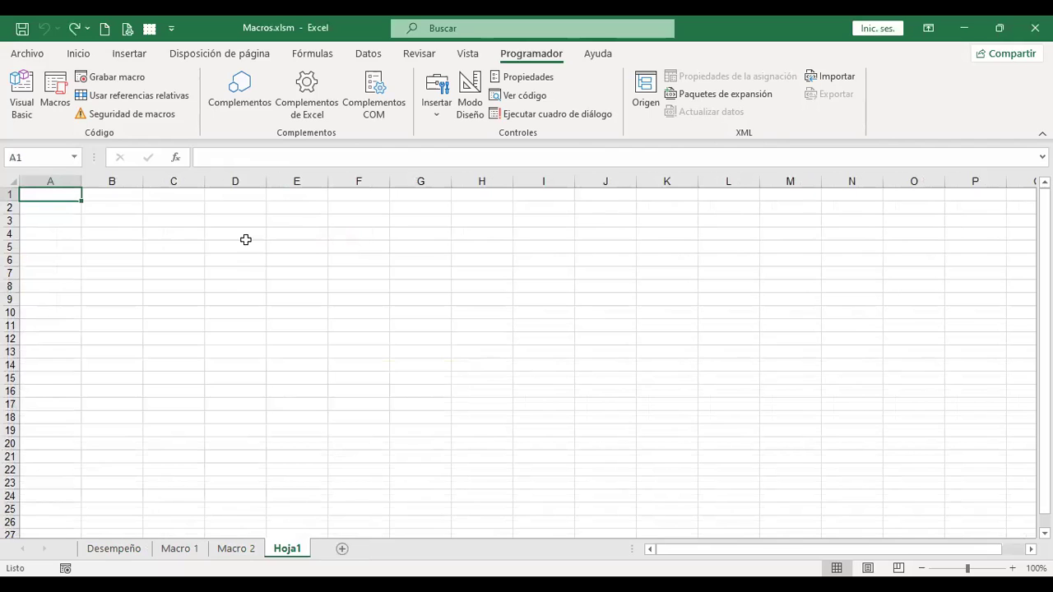
# Step: Set the font size of all cells on Hoja1 to 16 and return to cell A1
pyautogui.click(12, 182)
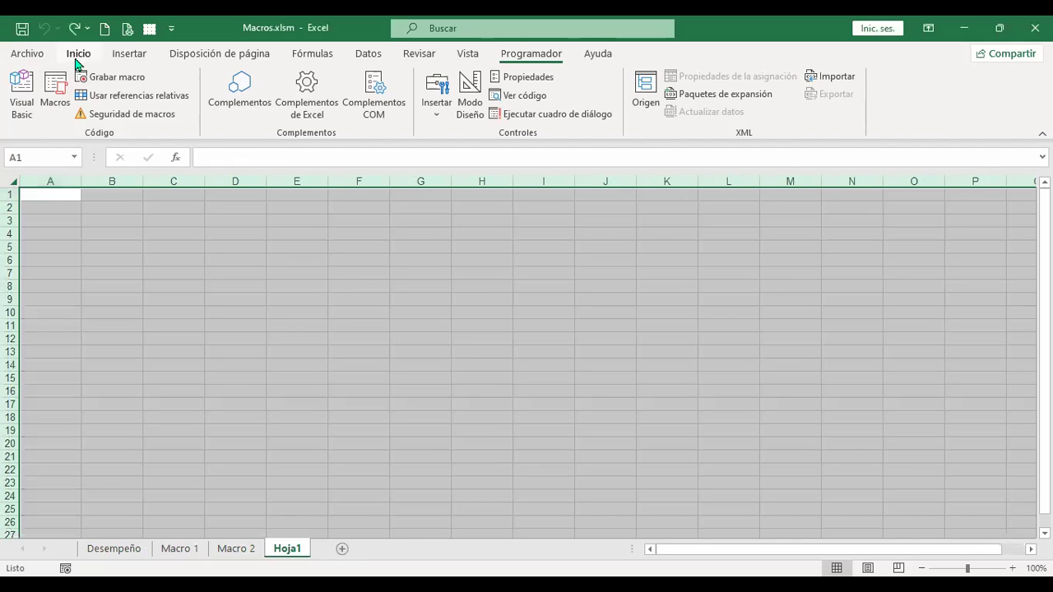
pyautogui.click(78, 54)
pyautogui.click(219, 82)
pyautogui.click(219, 82)
pyautogui.click(219, 82)
pyautogui.click(219, 82)
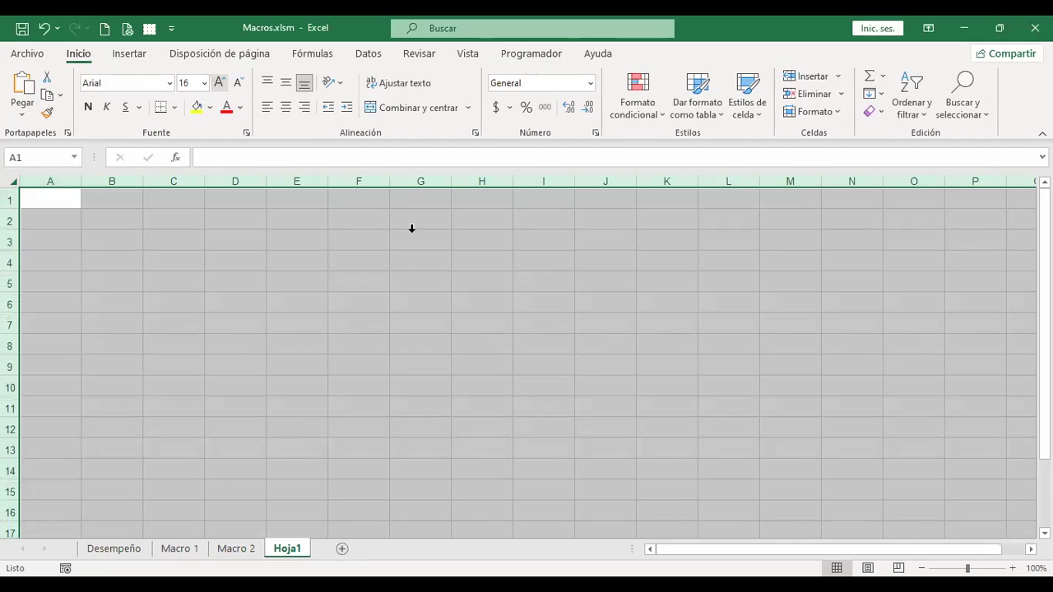
pyautogui.click(1013, 568)
pyautogui.click(1012, 568)
pyautogui.click(1013, 568)
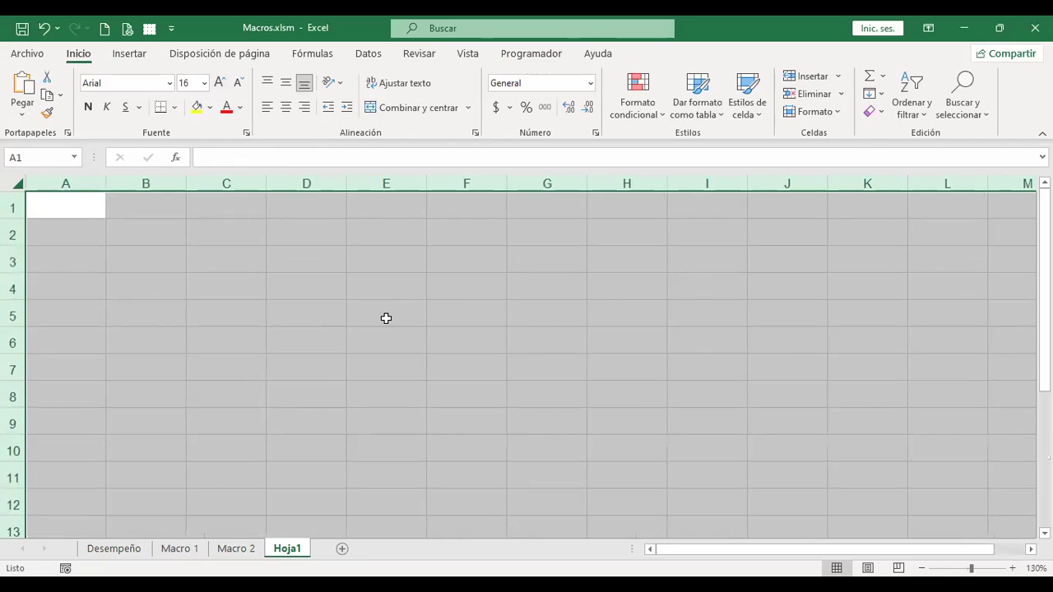
pyautogui.hotkey('ctrl', 'Home')
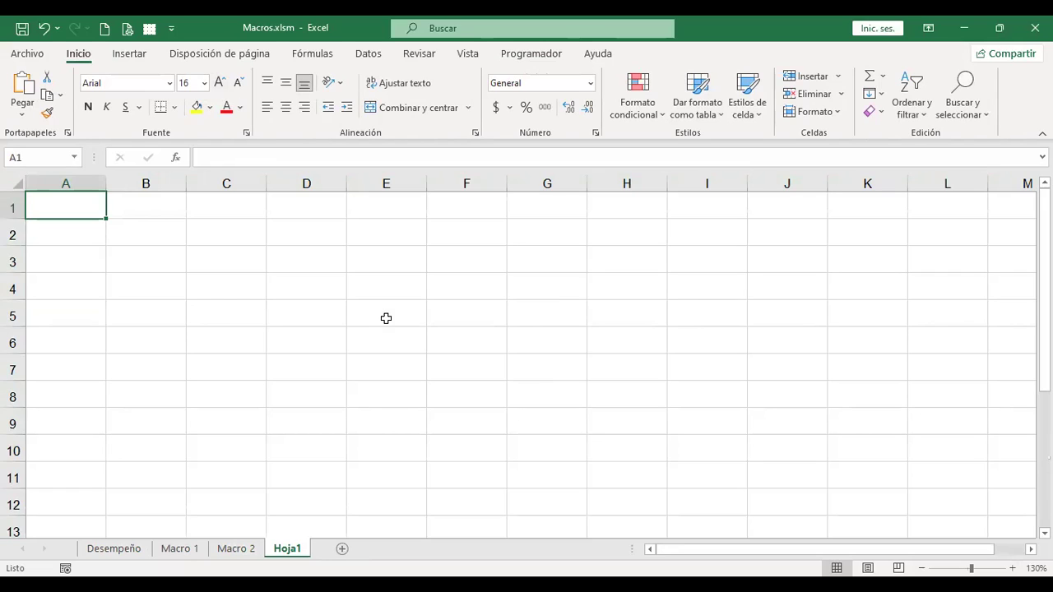
# Step: Enter Inglés Corporativo, Excel avanzado and Macros in cells A1 to A3 of Hoja1, and return to A1
pyautogui.press('F2')
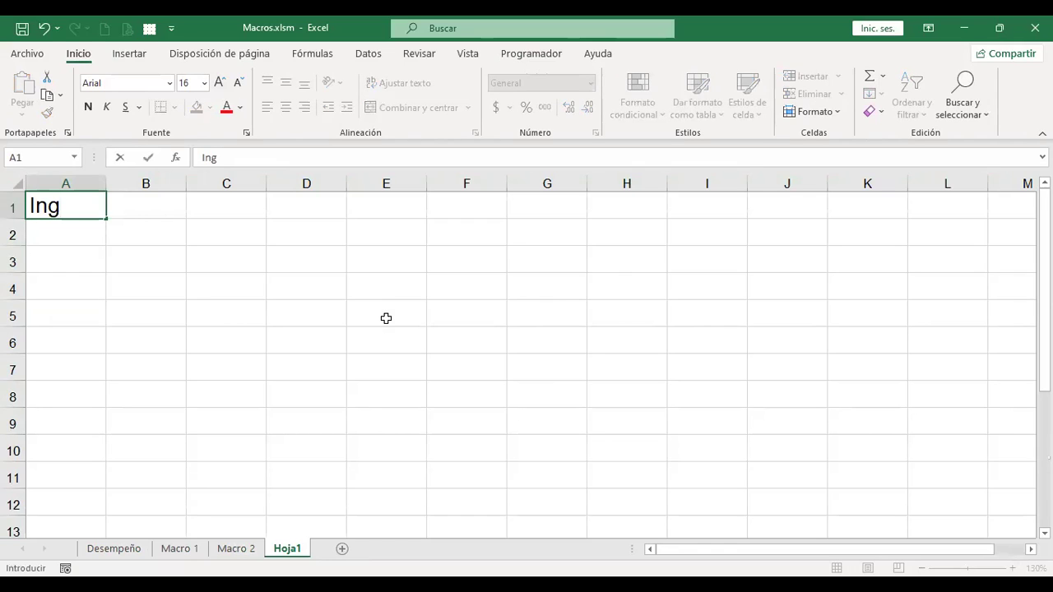
pyautogui.write('lés Corporativo')
pyautogui.press('Return')
pyautogui.write('E')
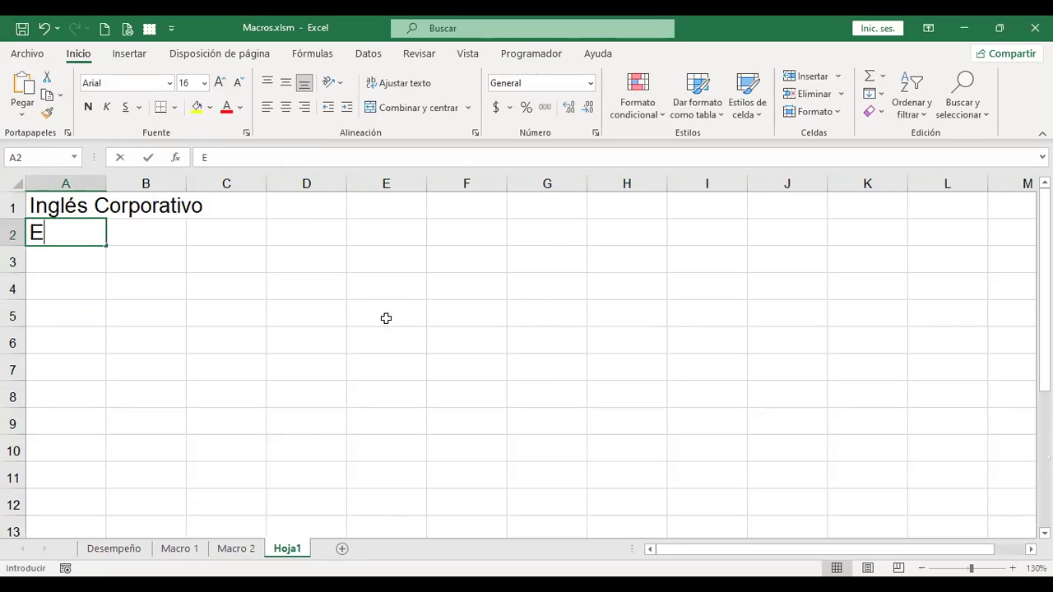
pyautogui.write('xcel avanzado')
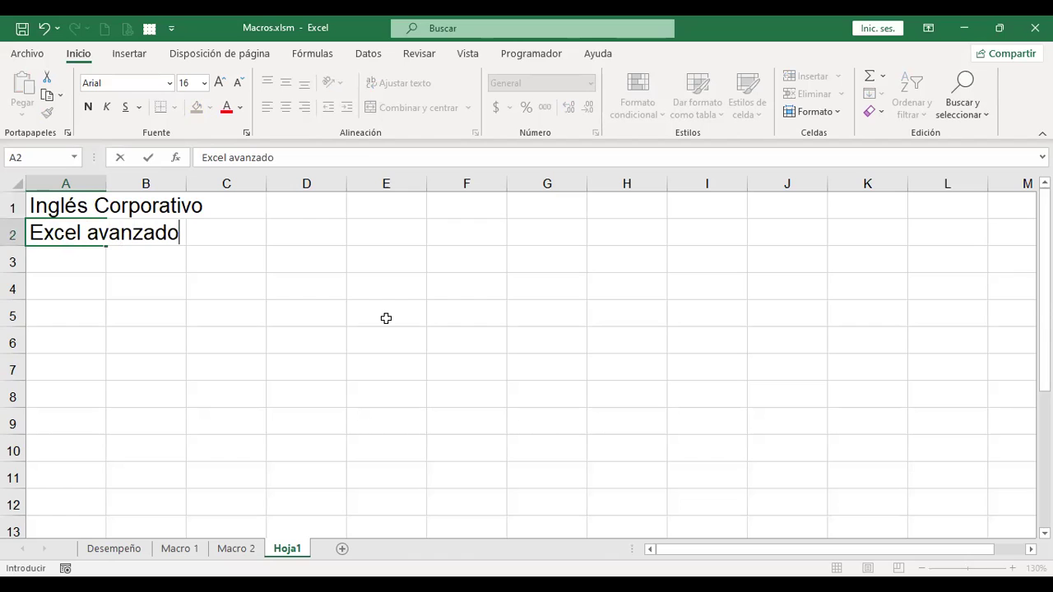
pyautogui.press('Return')
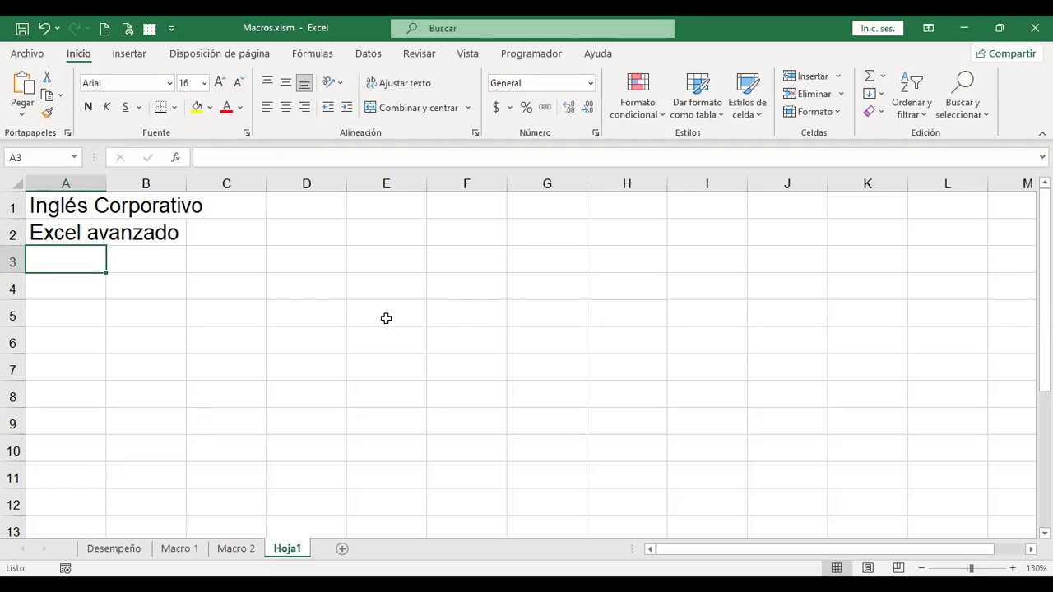
pyautogui.write('Macros')
pyautogui.press('Return')
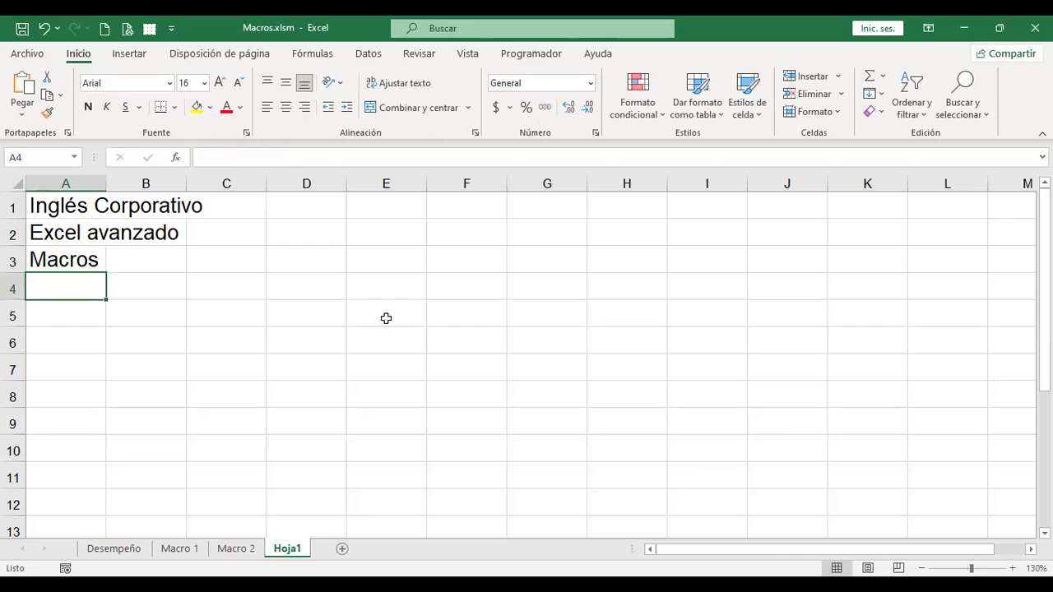
pyautogui.press('Up')
pyautogui.press('Up')
pyautogui.press('Up')
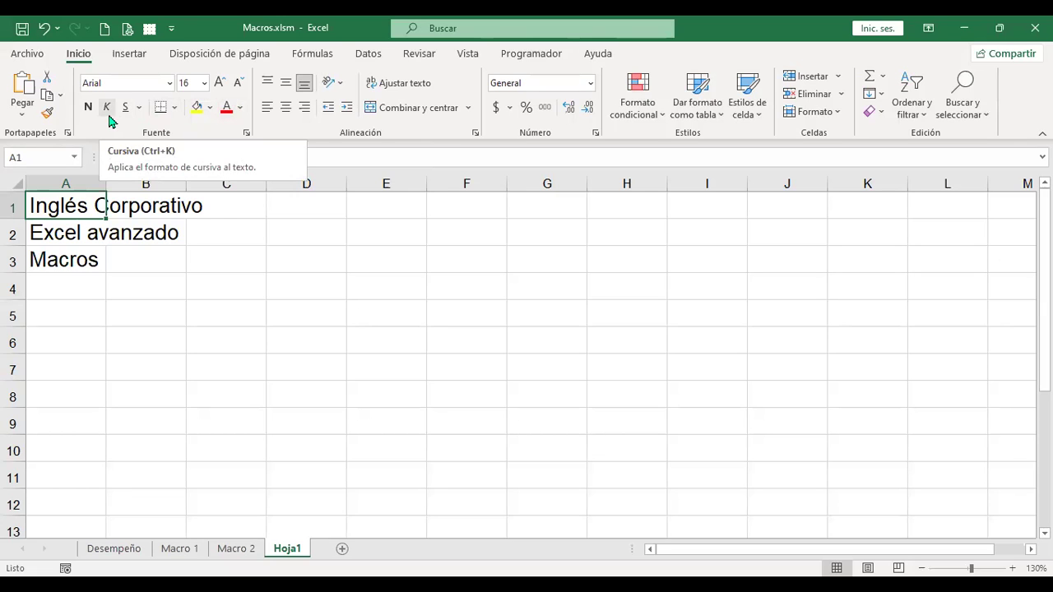
pyautogui.hotkey('shift', 'Down')
pyautogui.hotkey('shift', 'Down')
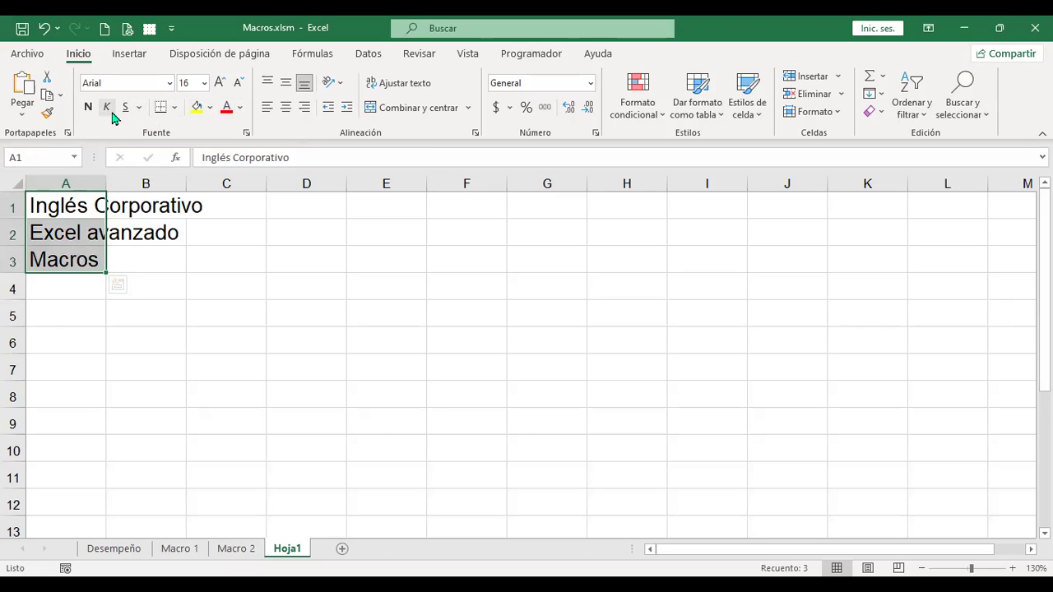
pyautogui.click(310, 200)
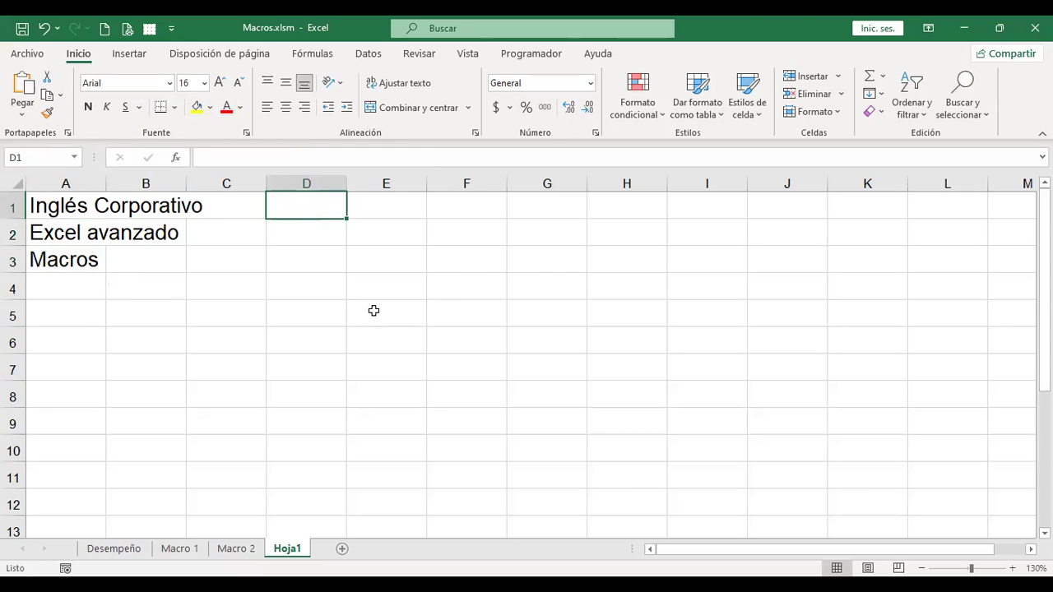
pyautogui.click(70, 204)
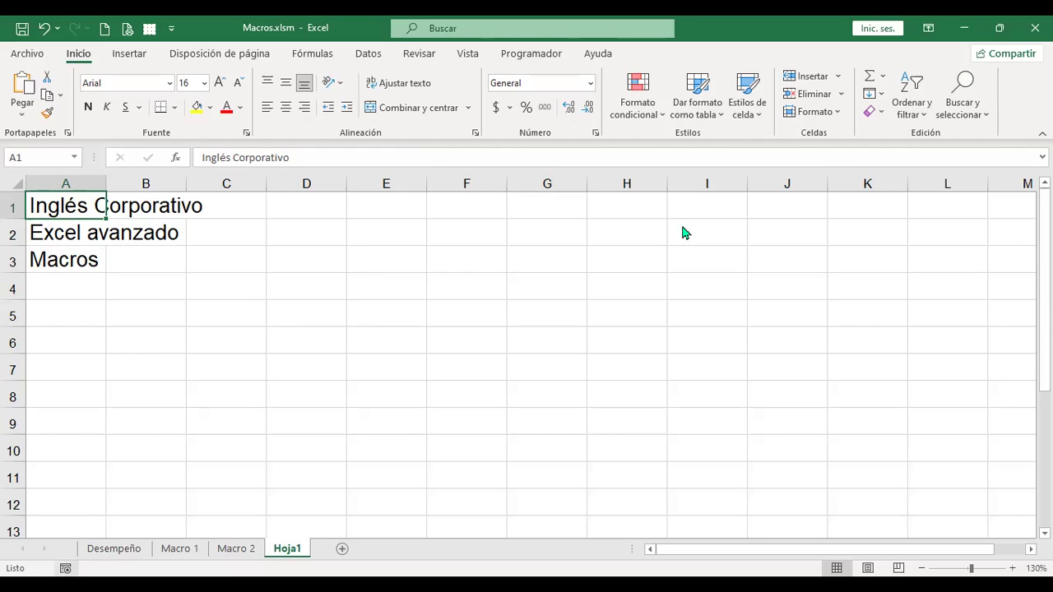
pyautogui.hotkey('alt', 'l')
pyautogui.press('r')
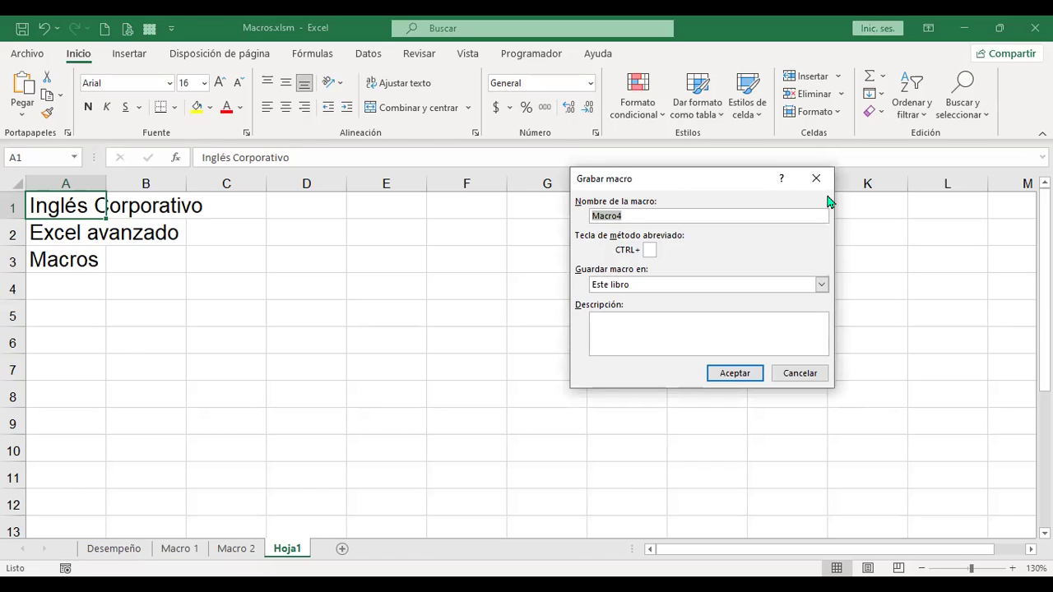
pyautogui.click(809, 376)
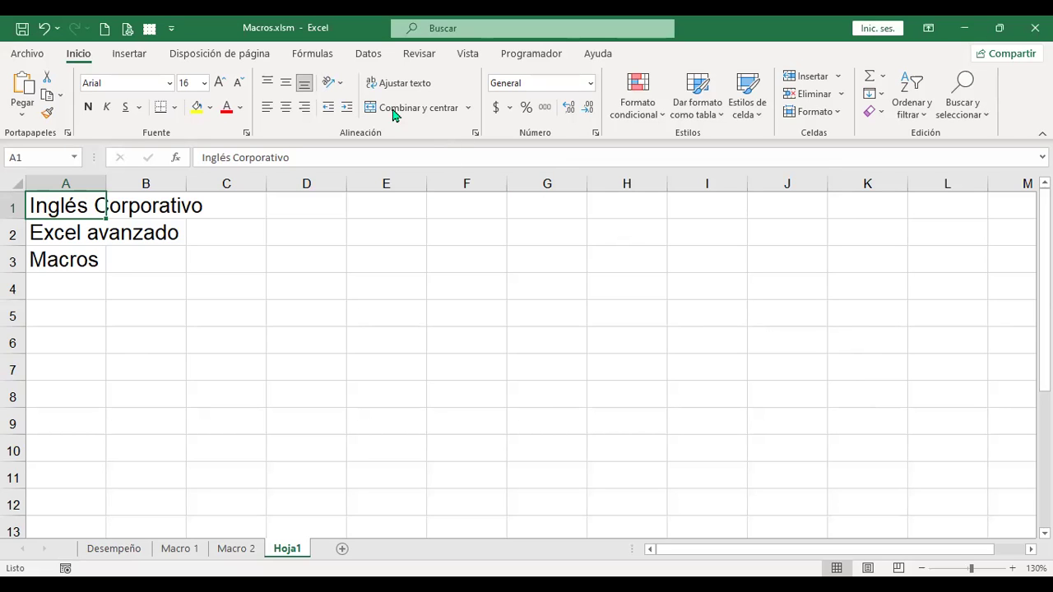
# Step: Run the PERSONAL.XLSB!Formato macro on cell A1 and check the font settings it applies
pyautogui.click(548, 54)
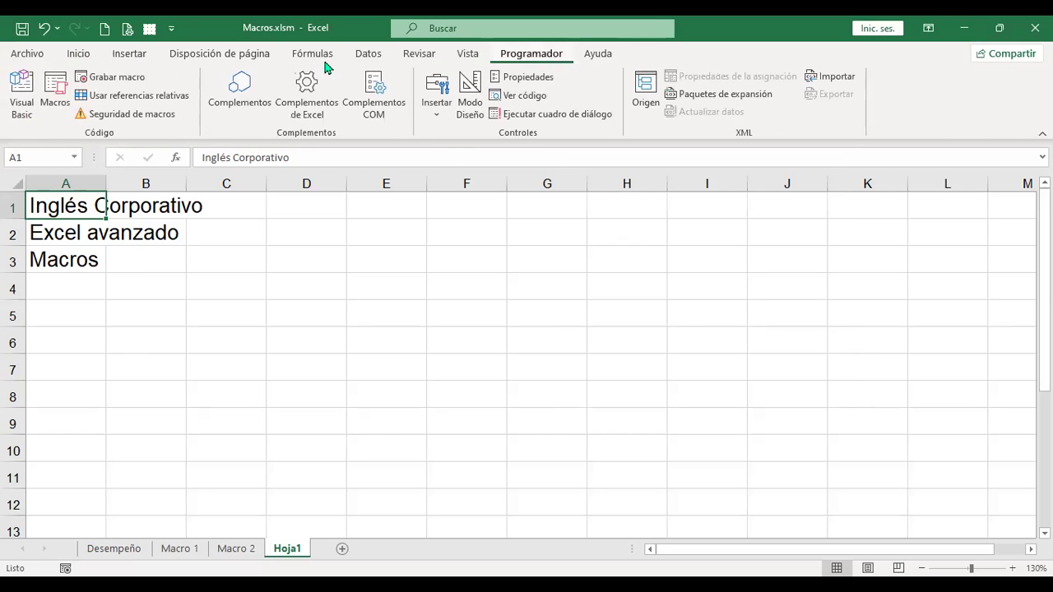
pyautogui.click(66, 97)
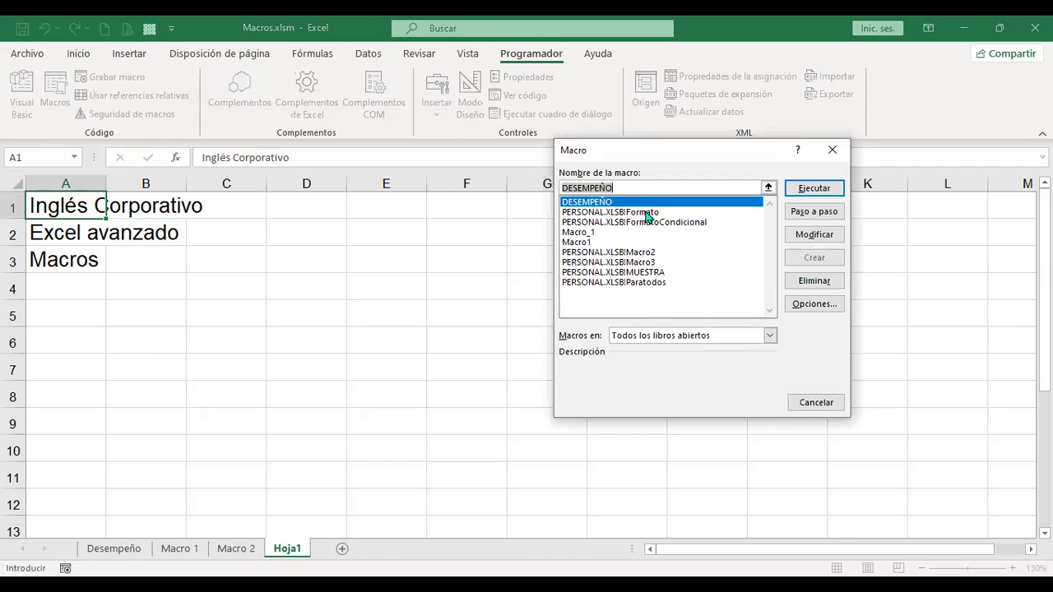
pyautogui.click(646, 216)
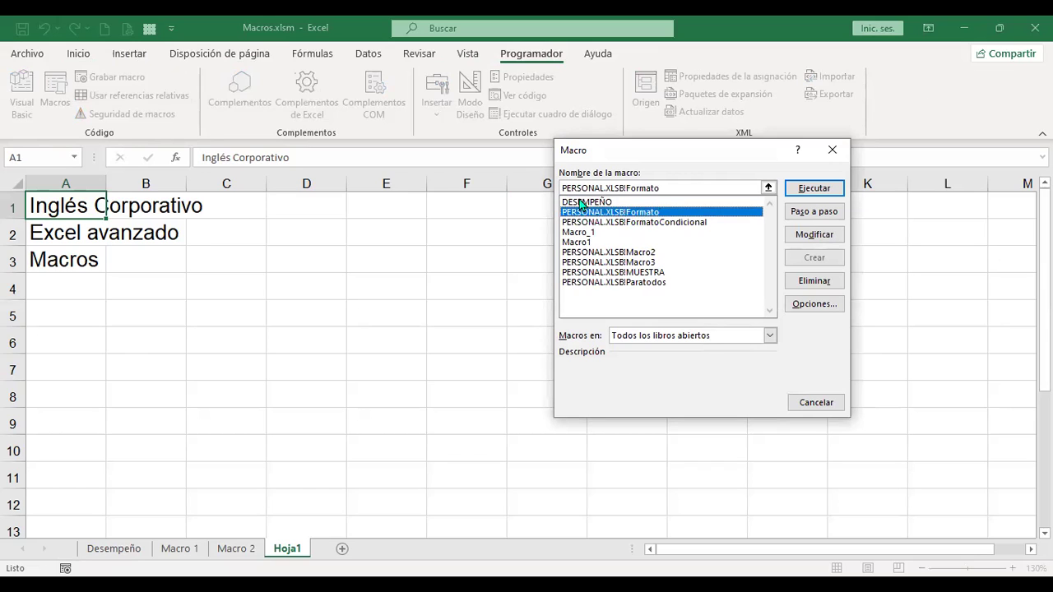
pyautogui.click(807, 191)
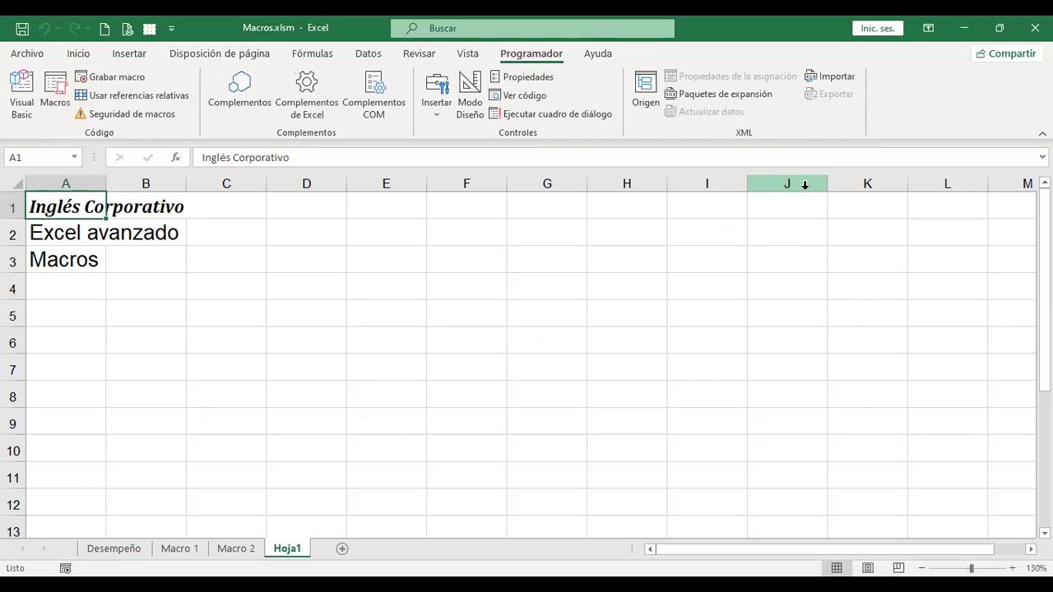
pyautogui.click(84, 63)
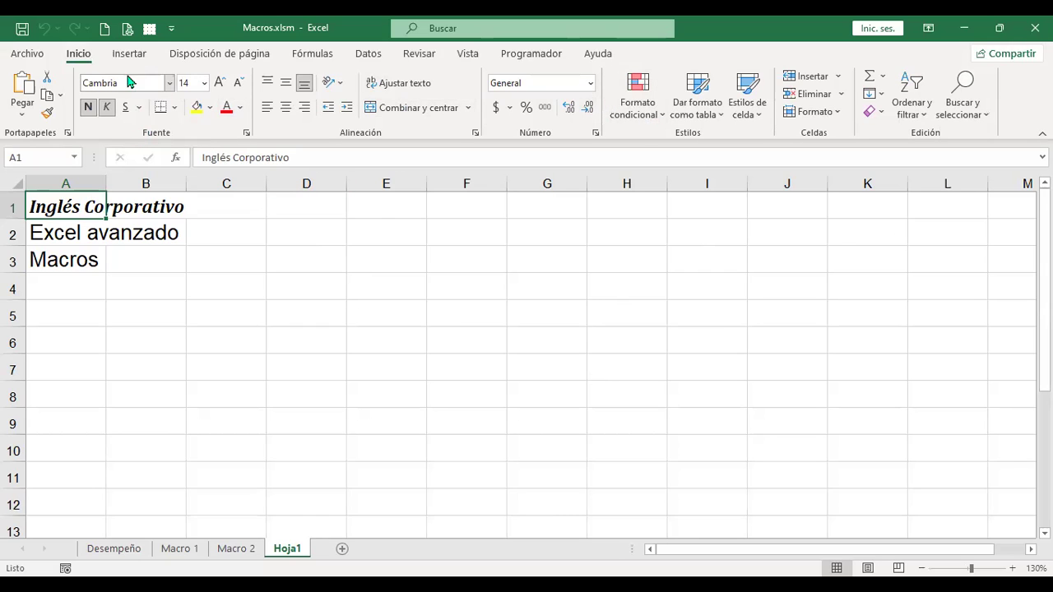
# Step: Remove the macro's formatting from A1 by copying the format of cell A2 onto it
pyautogui.click(57, 236)
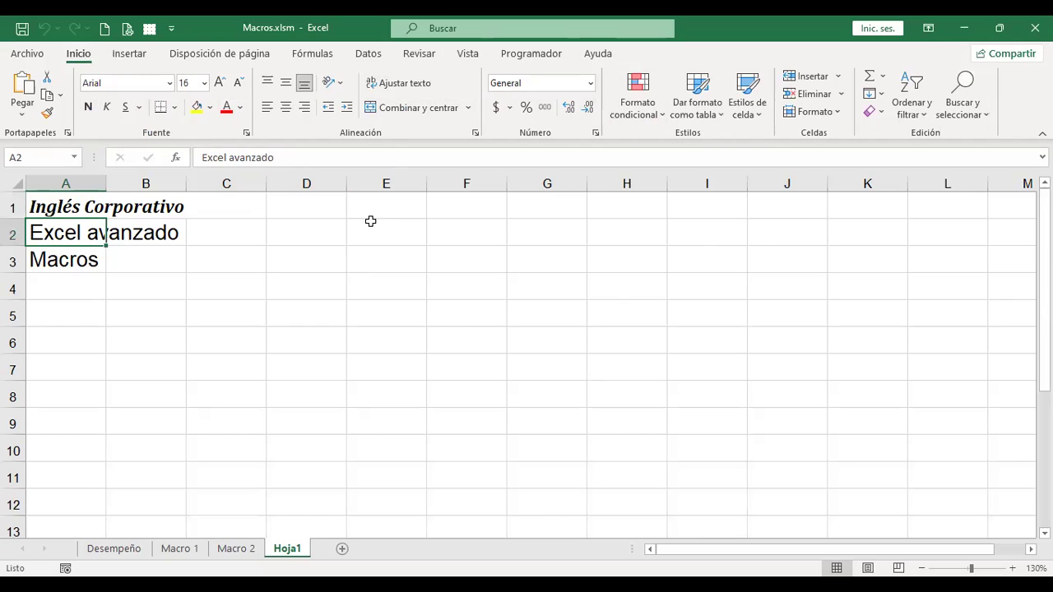
pyautogui.click(47, 112)
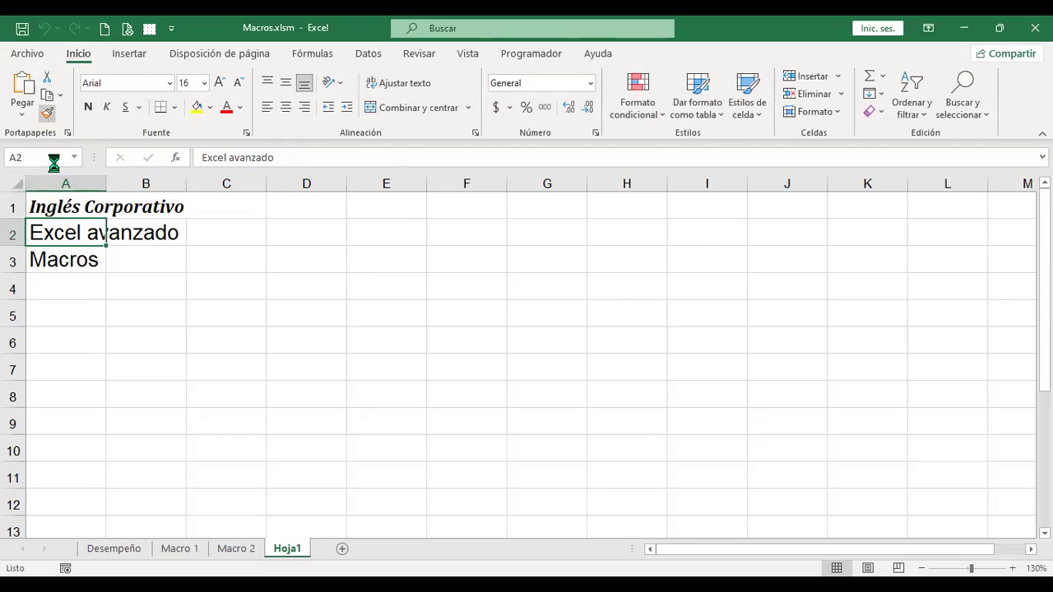
pyautogui.click(65, 206)
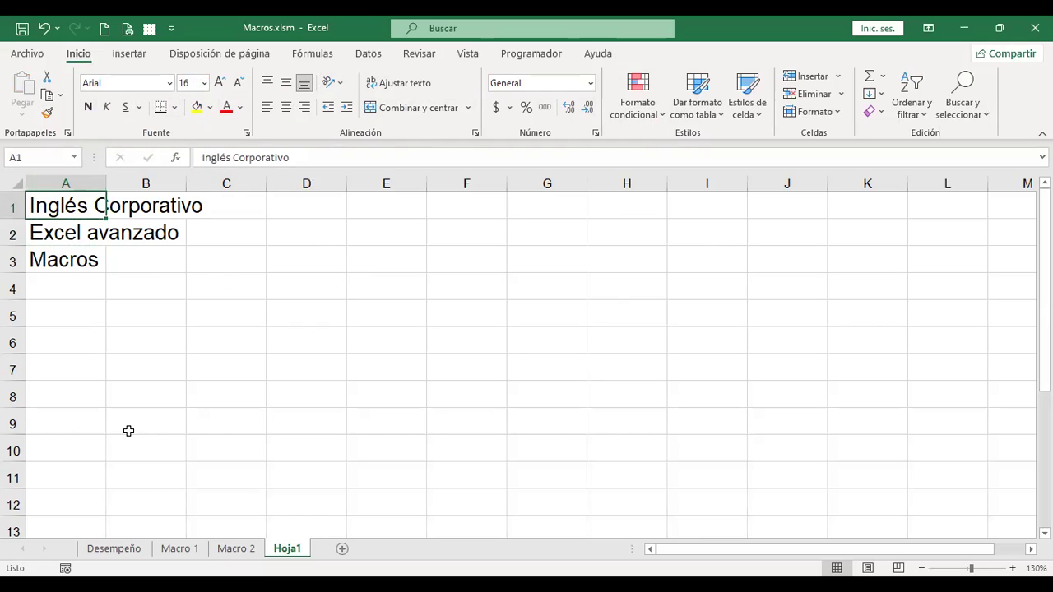
# Step: Start recording a new macro named FormatoIC with cell A1 selected
pyautogui.click(65, 567)
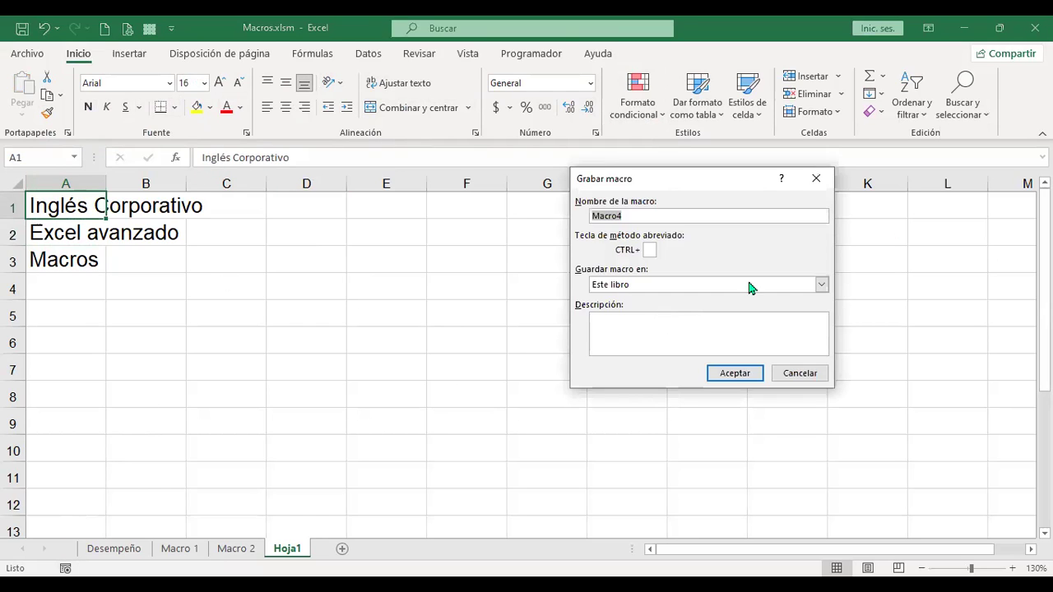
pyautogui.write('FormatoIC')
pyautogui.click(738, 376)
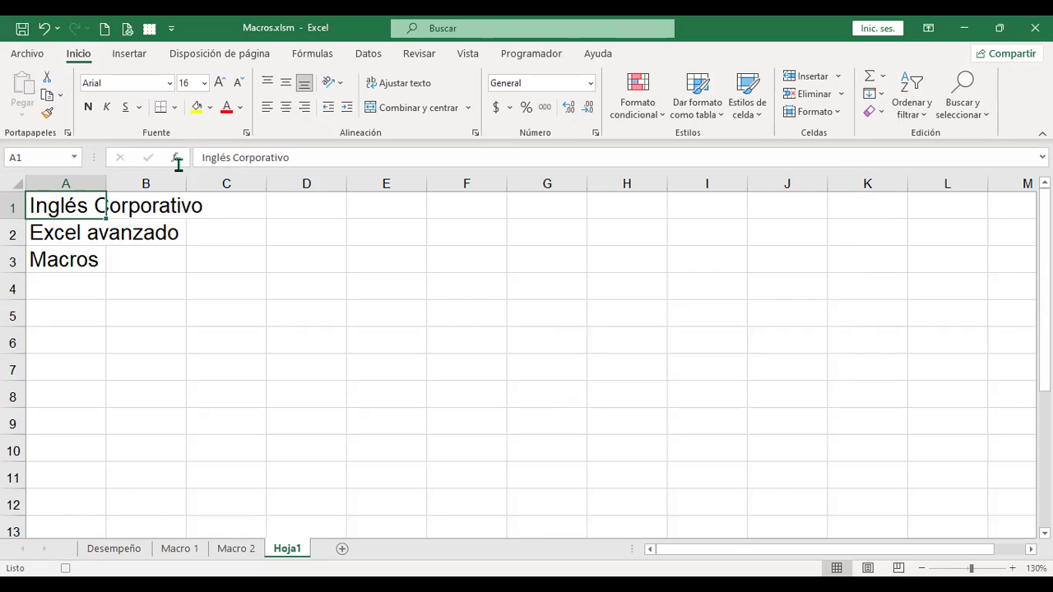
# Step: Format the text in cell A1 with the Century Gothic font at size 20 while the macro records
pyautogui.click(169, 84)
pyautogui.click(169, 84)
pyautogui.scroll(-5, 186, 288)
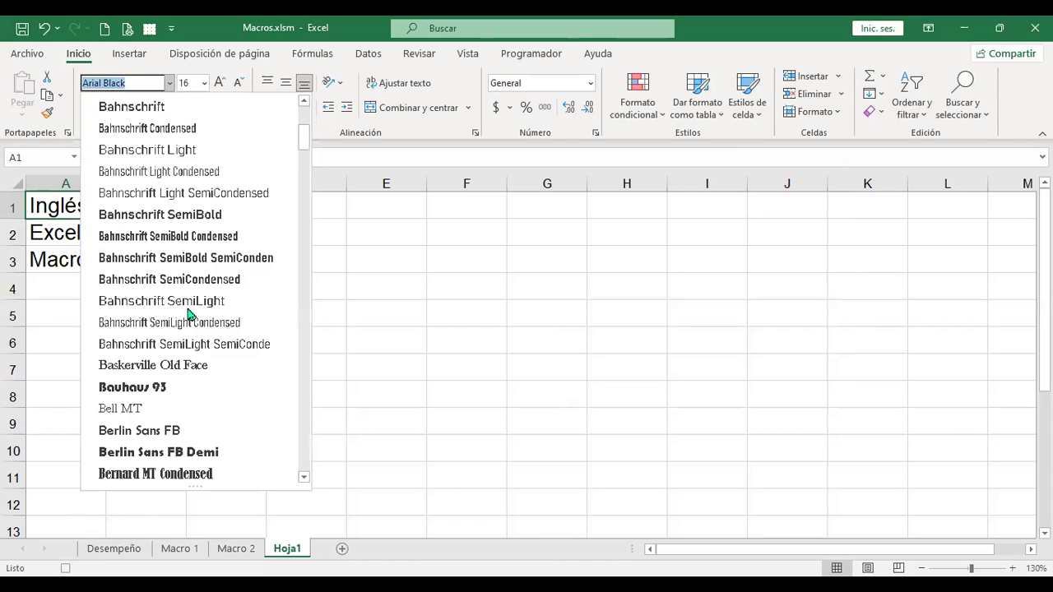
pyautogui.scroll(-8, 187, 314)
pyautogui.scroll(-1, 189, 315)
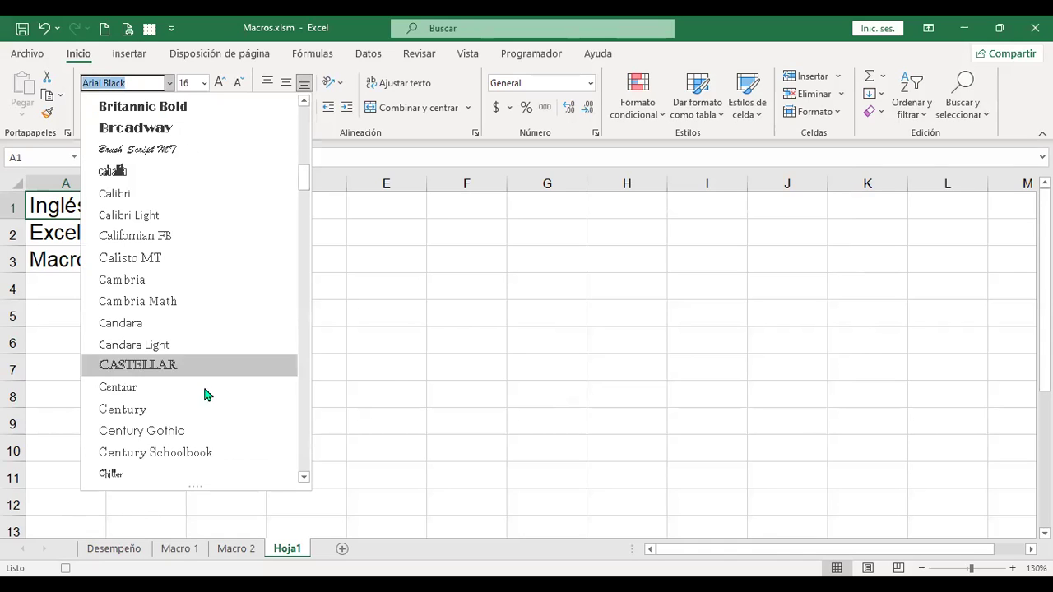
pyautogui.click(191, 432)
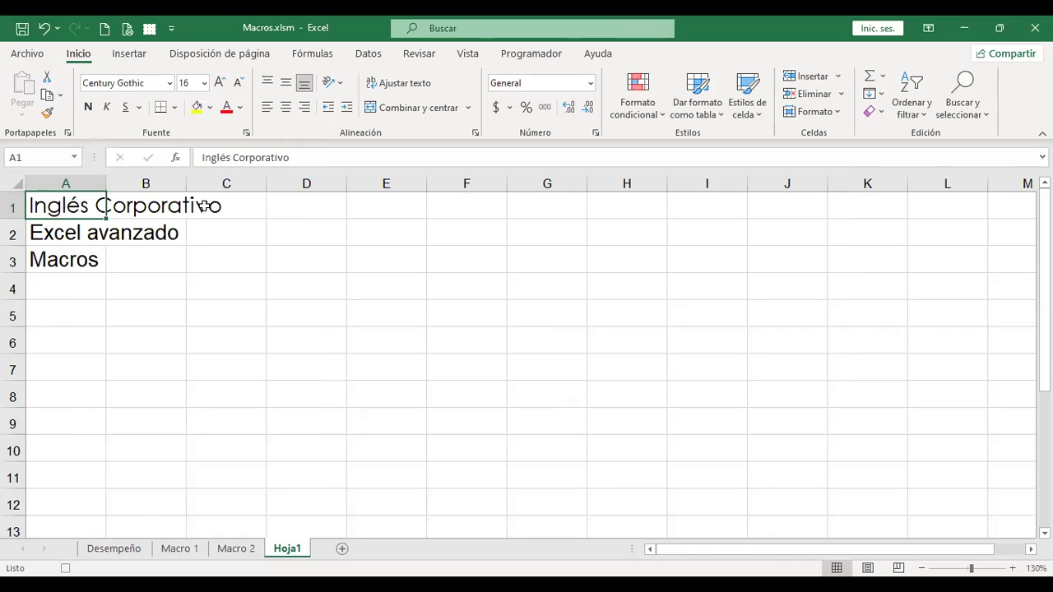
pyautogui.click(204, 83)
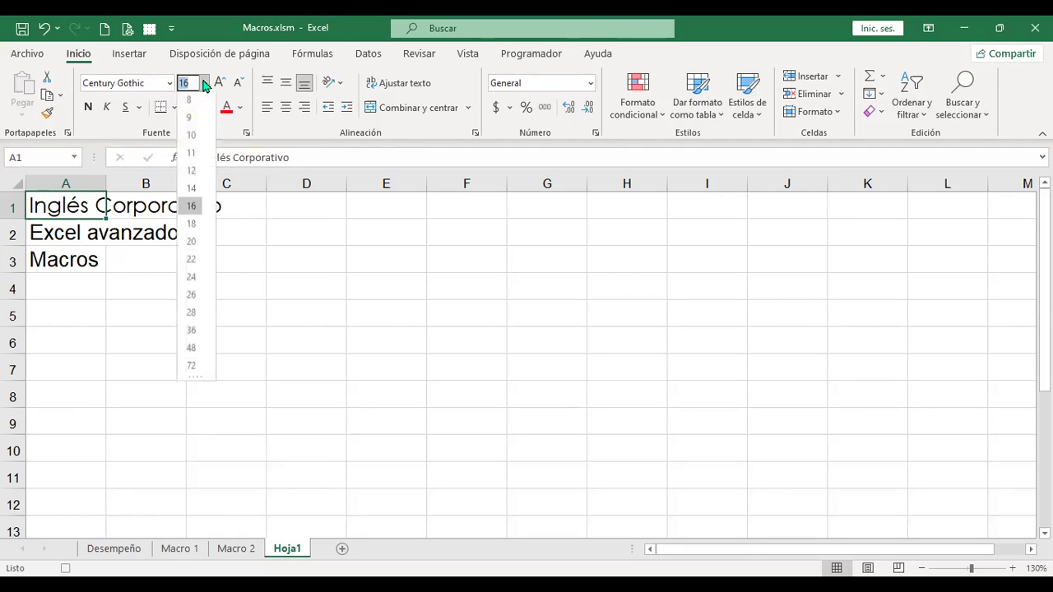
pyautogui.click(194, 245)
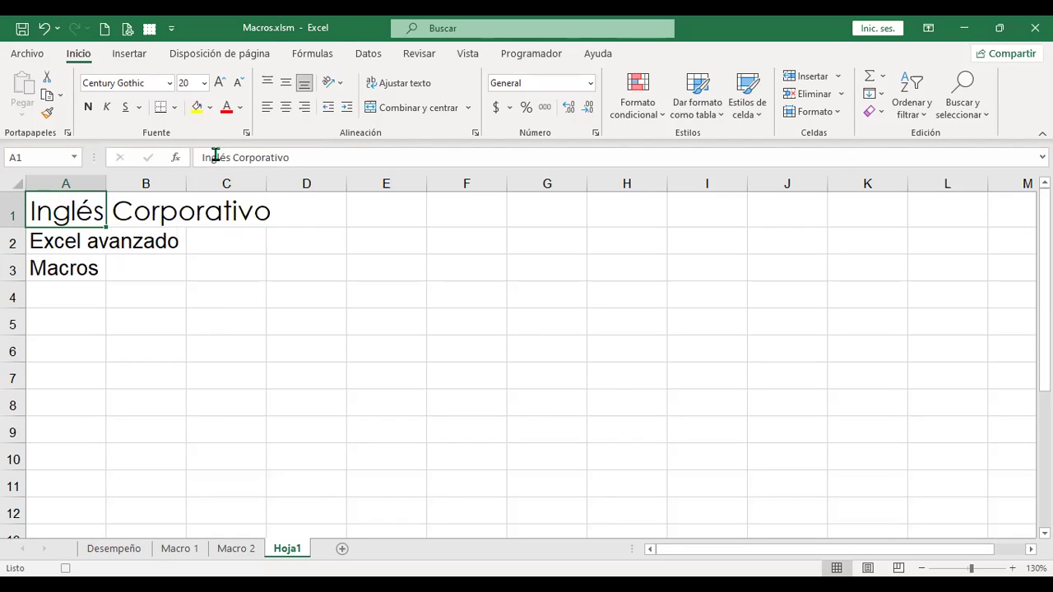
# Step: Apply the Azul, Énfasis 1 font colour, italic and bold to cell A1, and stop recording the macro
pyautogui.click(241, 109)
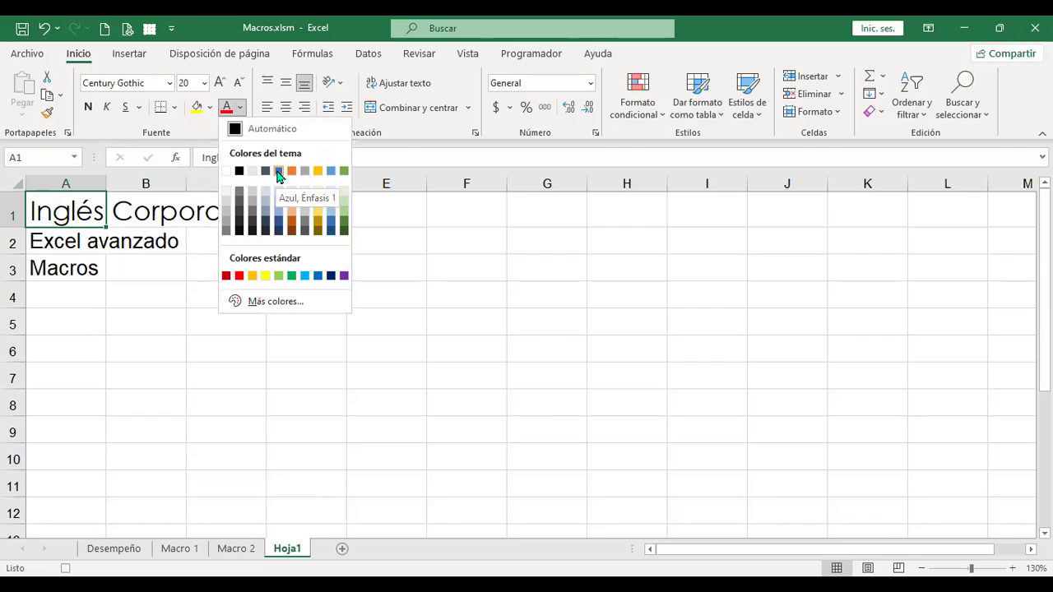
pyautogui.click(277, 171)
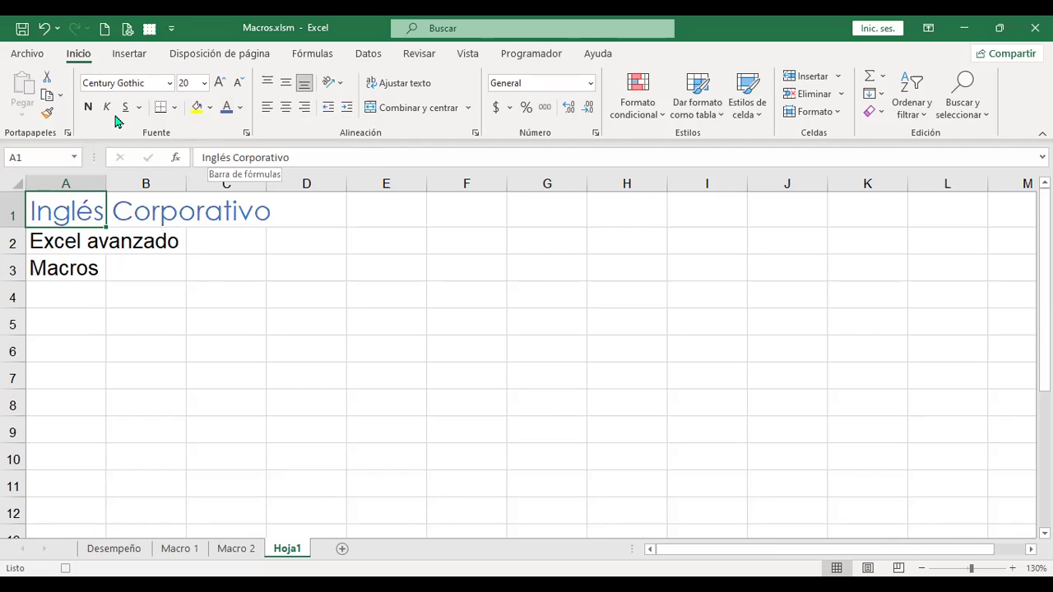
pyautogui.click(106, 107)
pyautogui.click(87, 110)
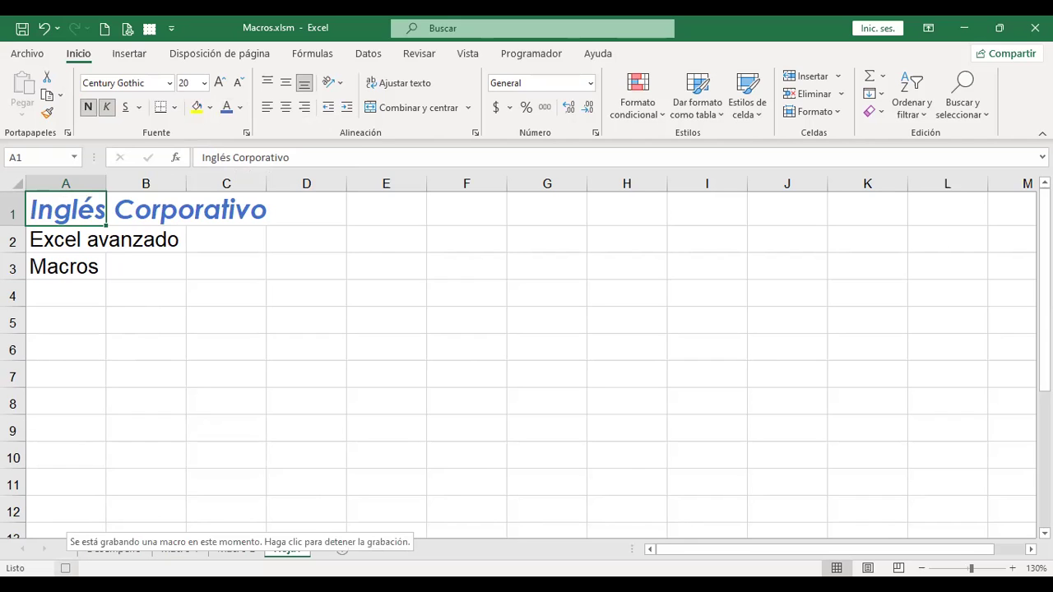
pyautogui.click(65, 568)
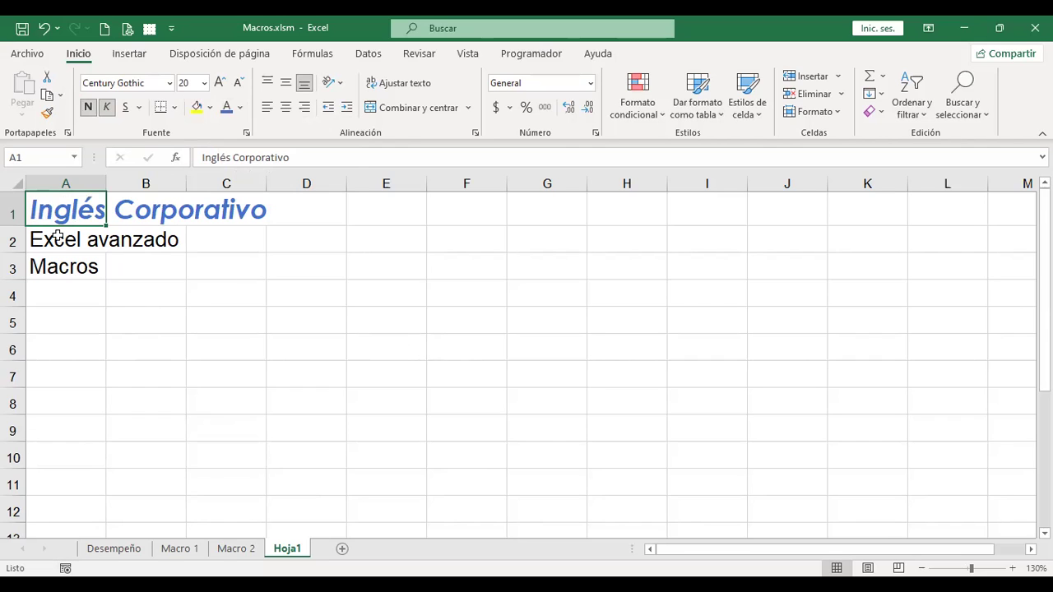
# Step: Run the FormatoIC macro on cells A2:A3
pyautogui.moveTo(57, 237); pyautogui.dragTo(51, 263)
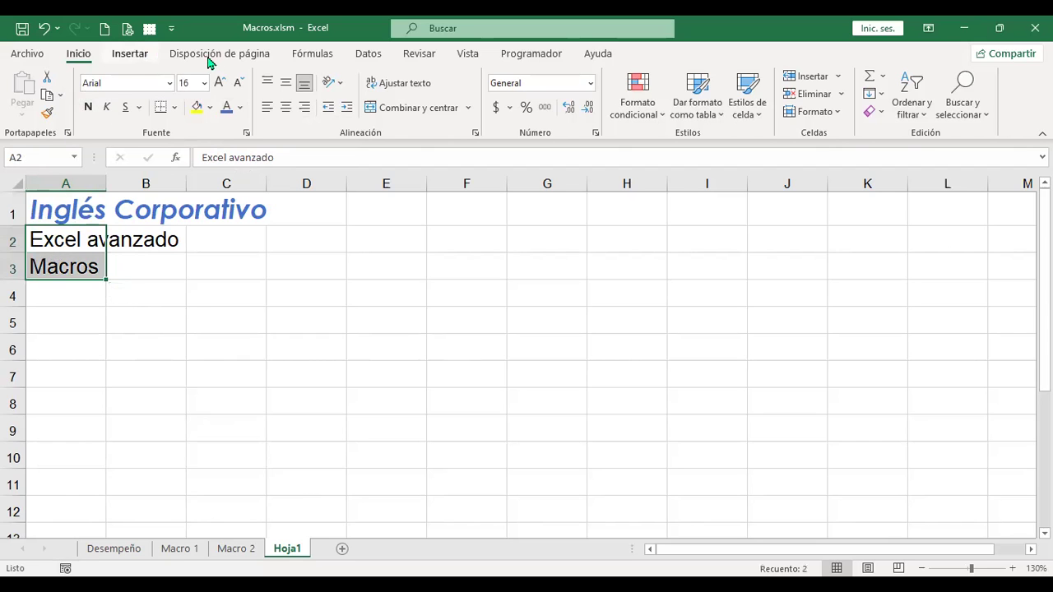
pyautogui.click(473, 56)
pyautogui.click(534, 56)
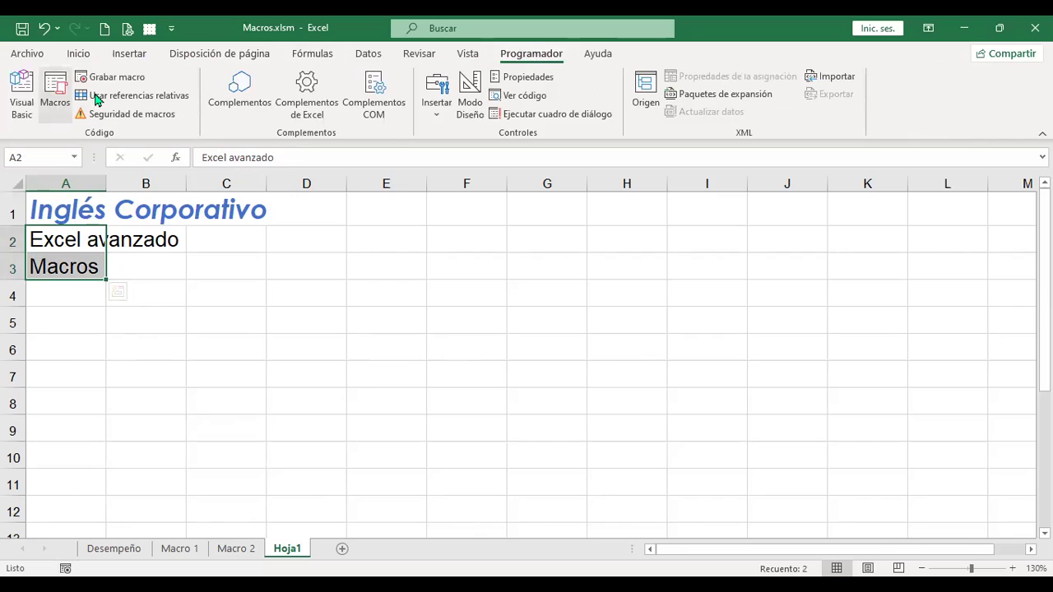
pyautogui.click(68, 101)
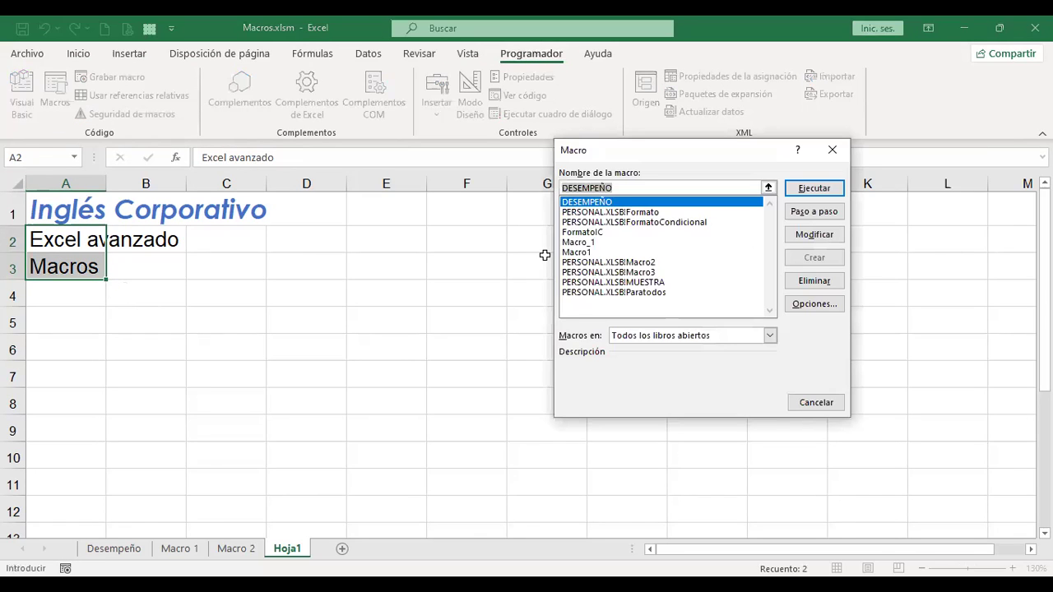
pyautogui.click(589, 233)
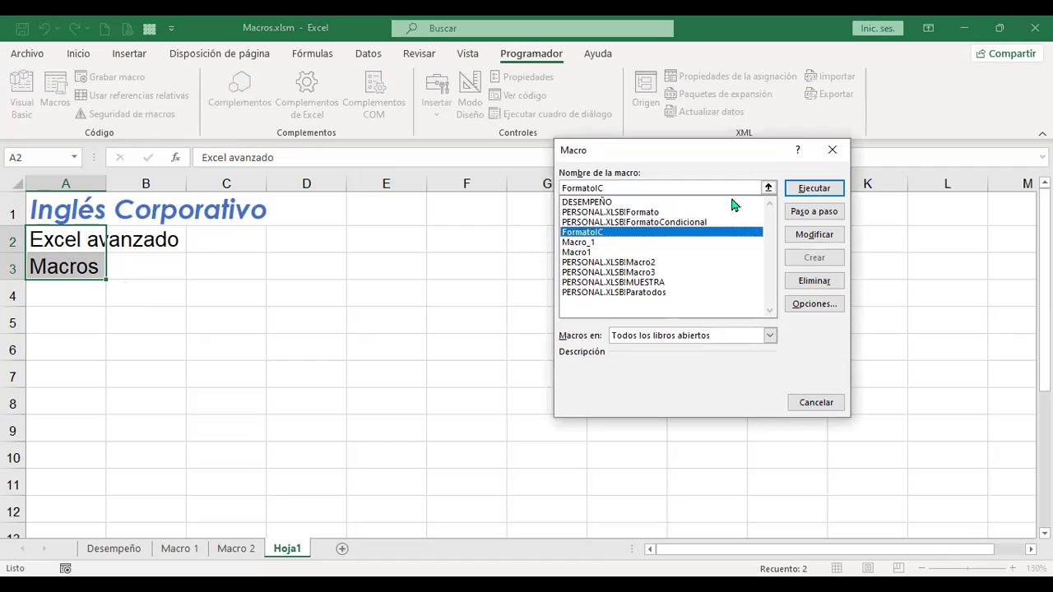
pyautogui.click(810, 188)
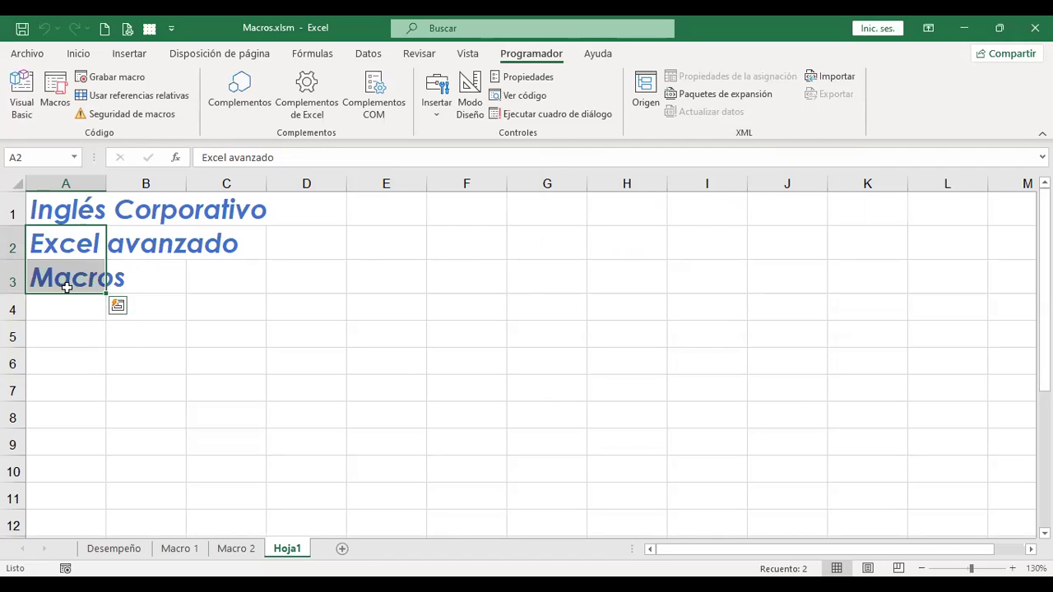
# Step: Enter the text "Jueves 31 de marzo de 2022" in cell A5
pyautogui.click(82, 332)
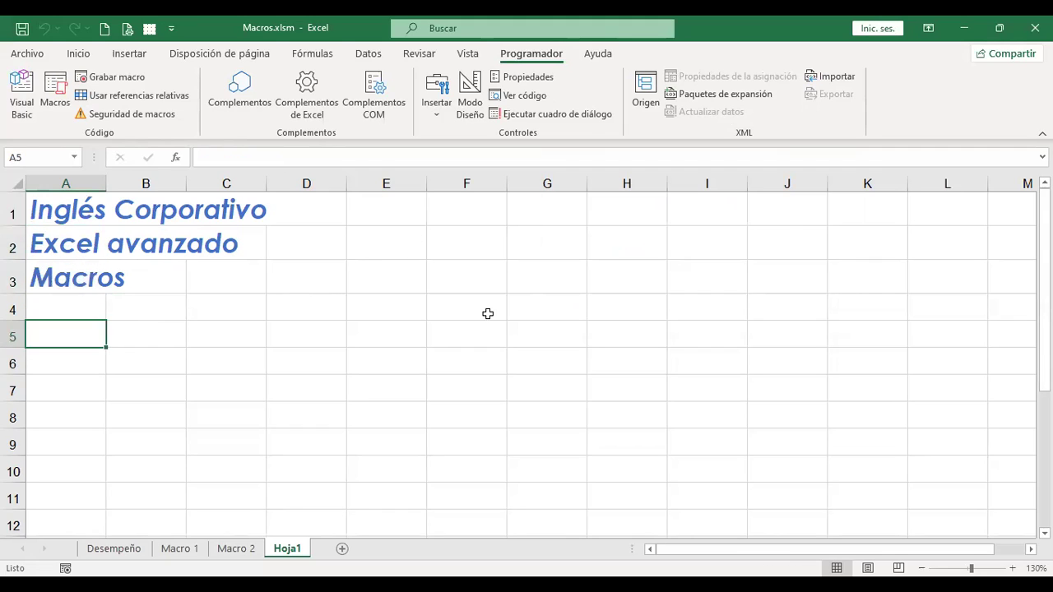
pyautogui.write('Juev')
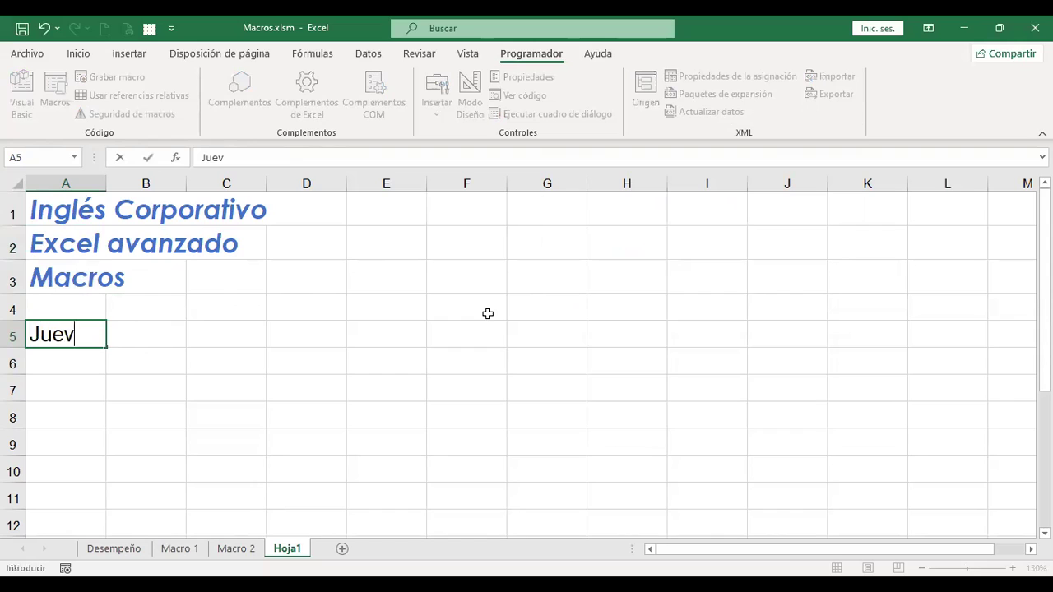
pyautogui.write('es 31')
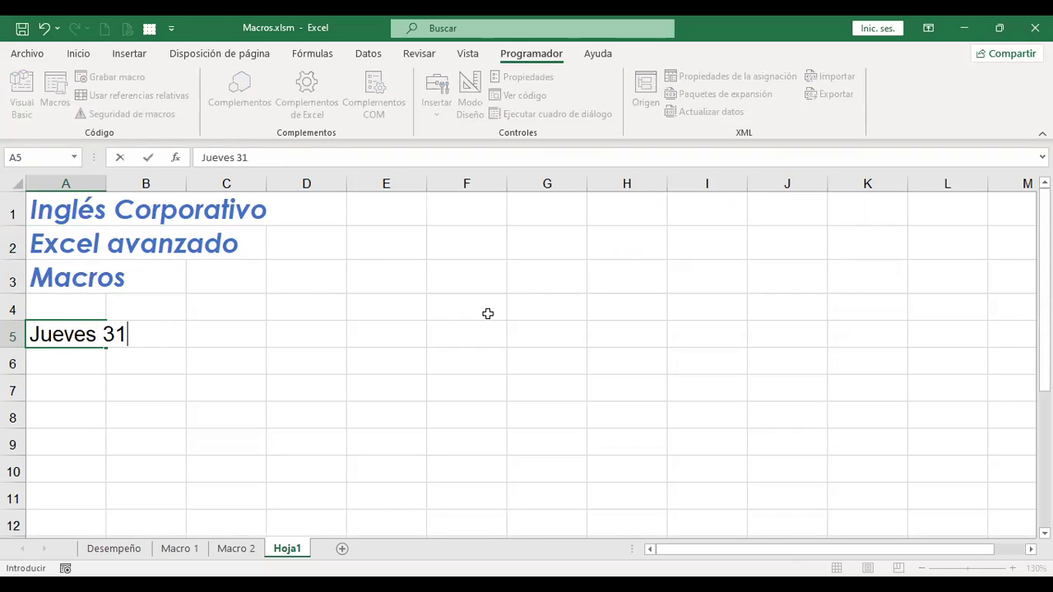
pyautogui.write(' de marzo de ')
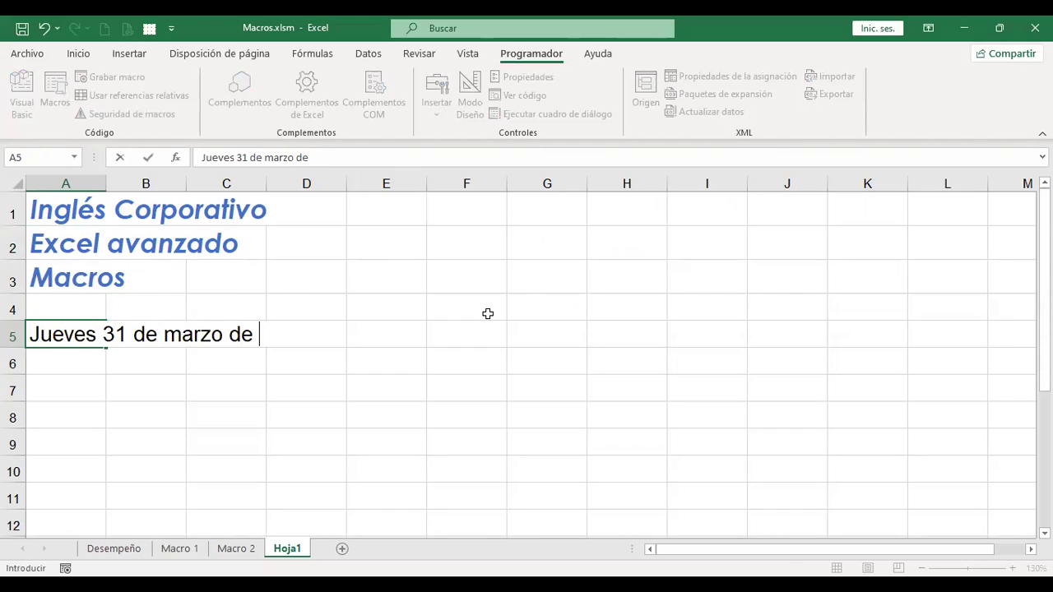
pyautogui.write('2022')
pyautogui.press('Return')
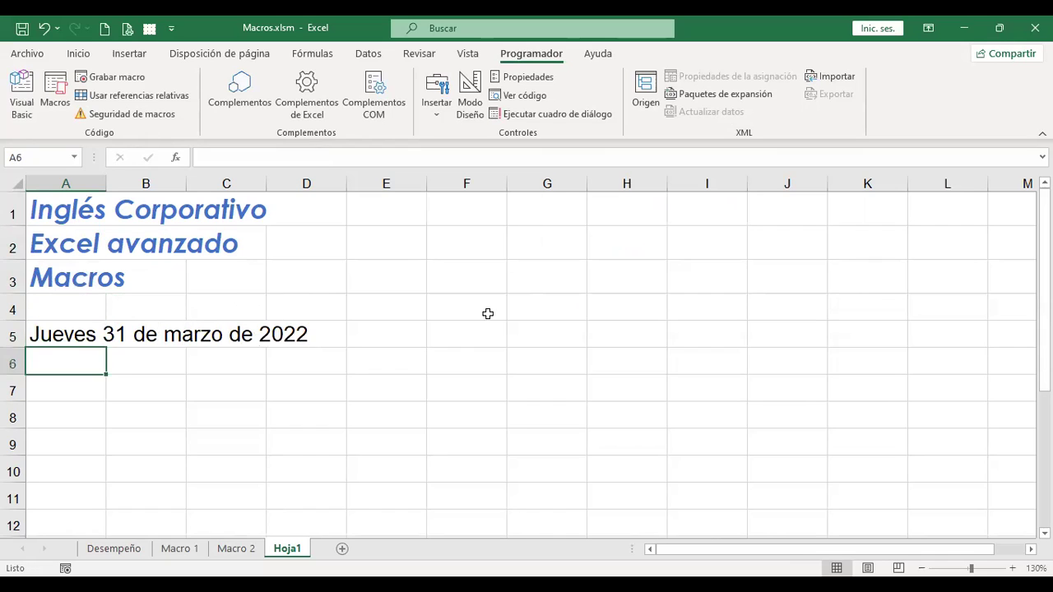
# Step: Run the FormatoIC macro on the date text in cell A5
pyautogui.press('Up')
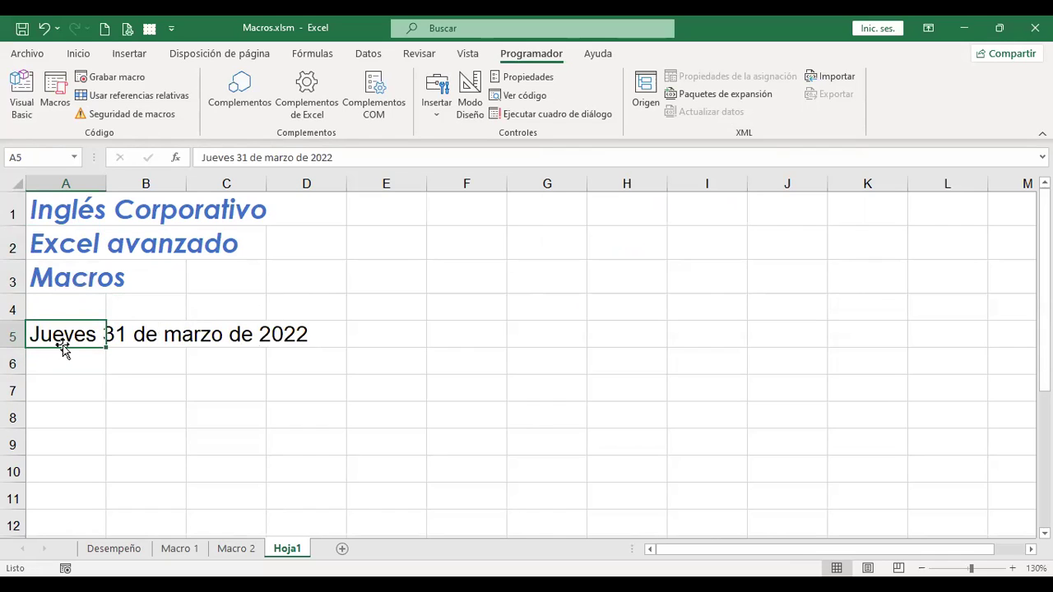
pyautogui.click(58, 92)
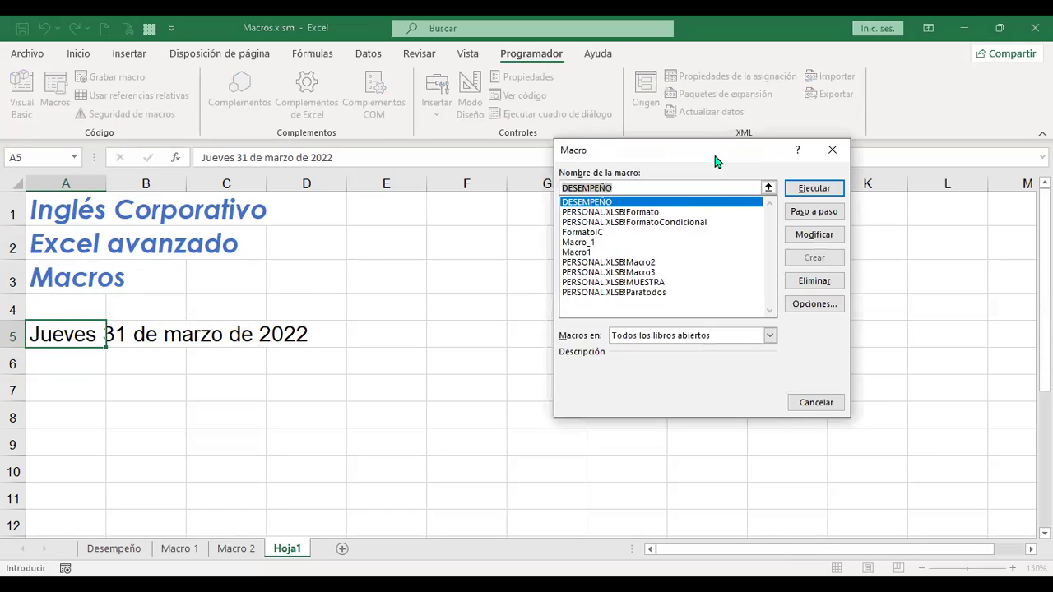
pyautogui.click(598, 233)
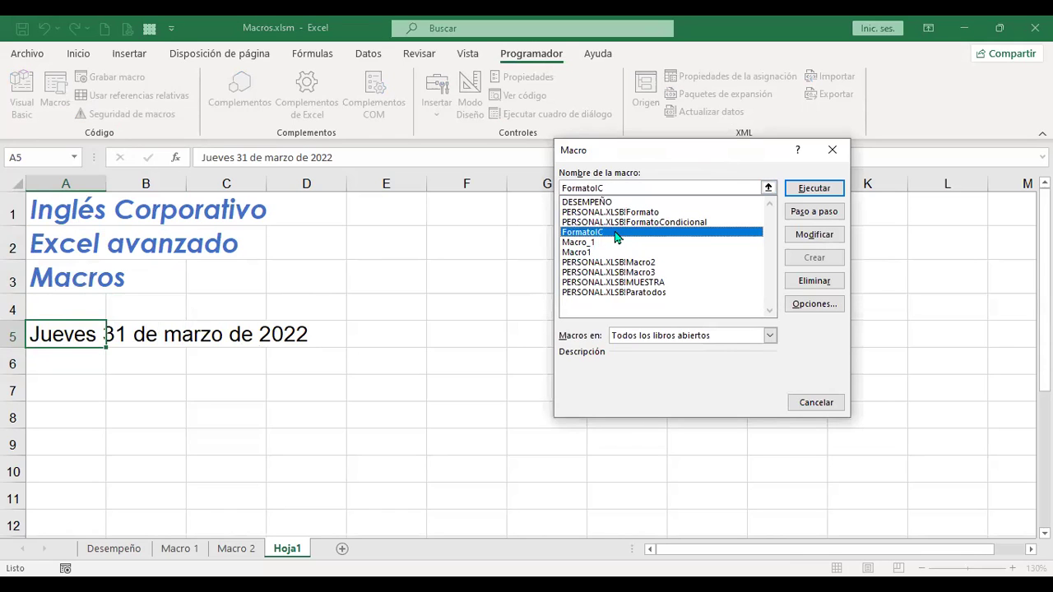
pyautogui.click(795, 191)
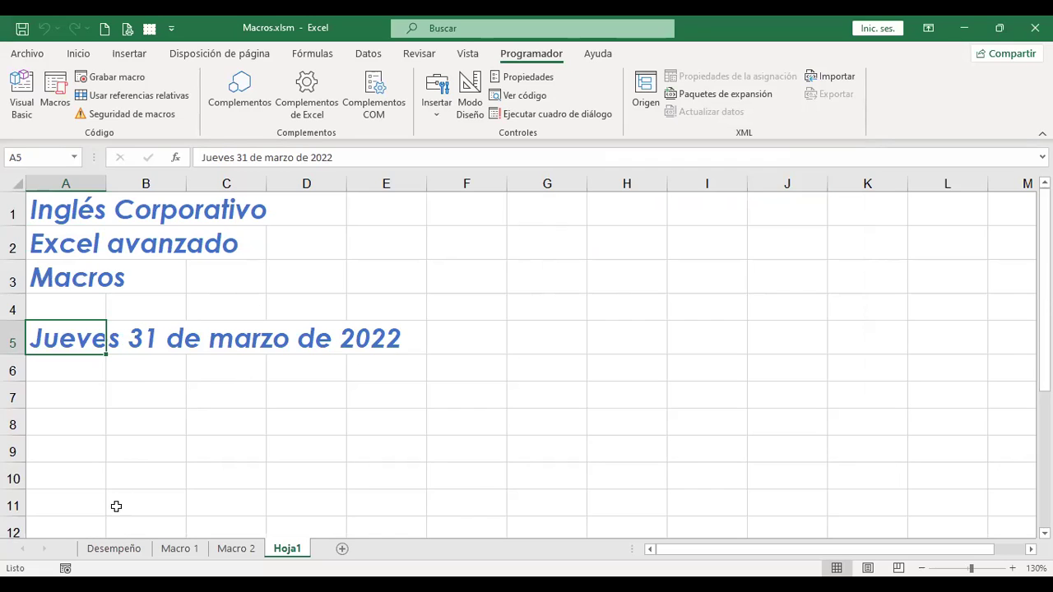
# Step: Switch to the Desempeño sheet and open the FormatoIC macro's code for editing in the Visual Basic editor
pyautogui.click(115, 549)
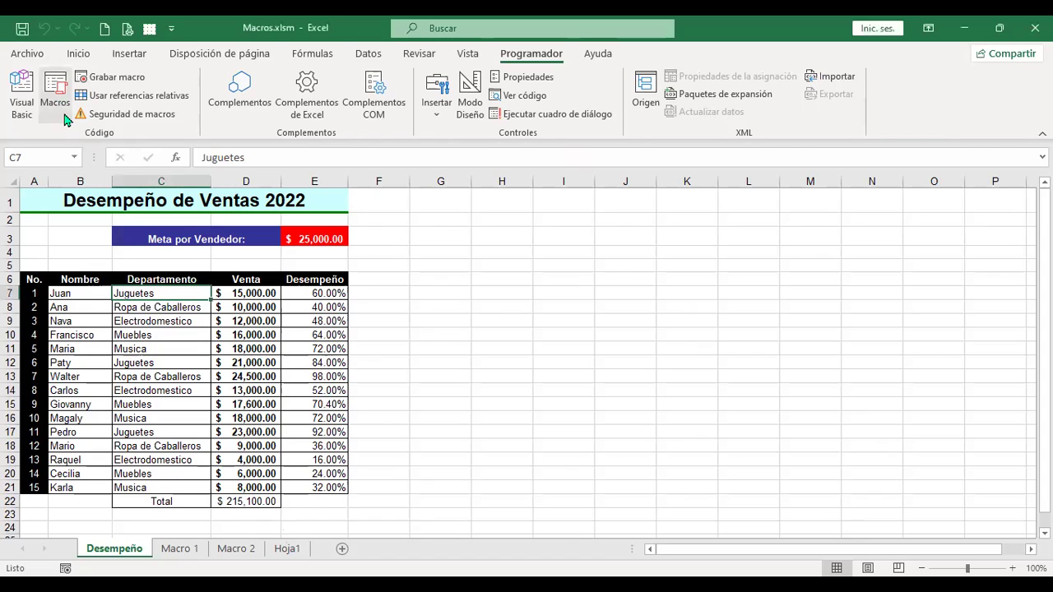
pyautogui.click(55, 89)
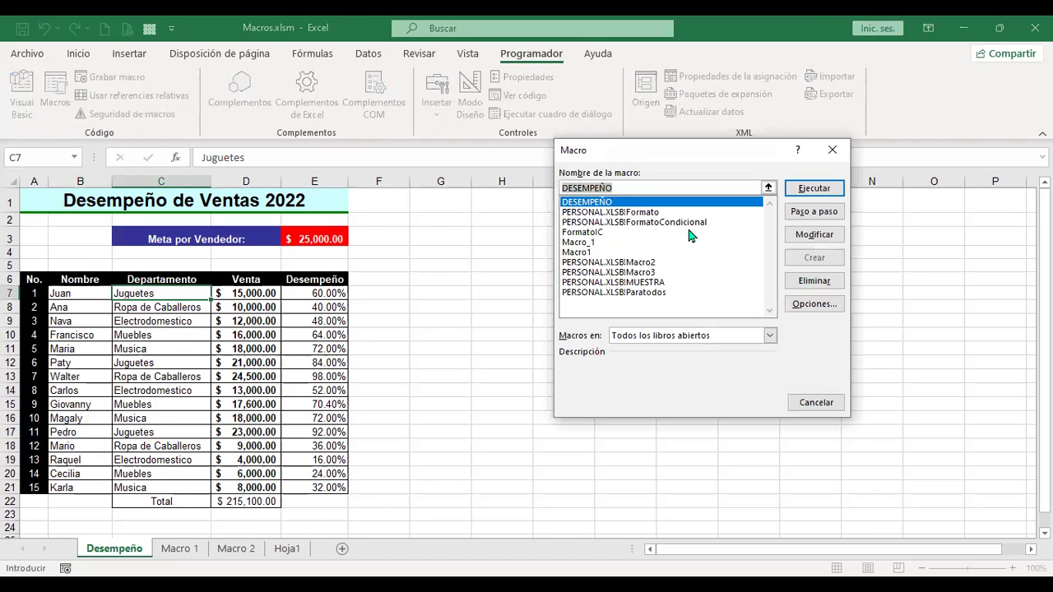
pyautogui.click(587, 254)
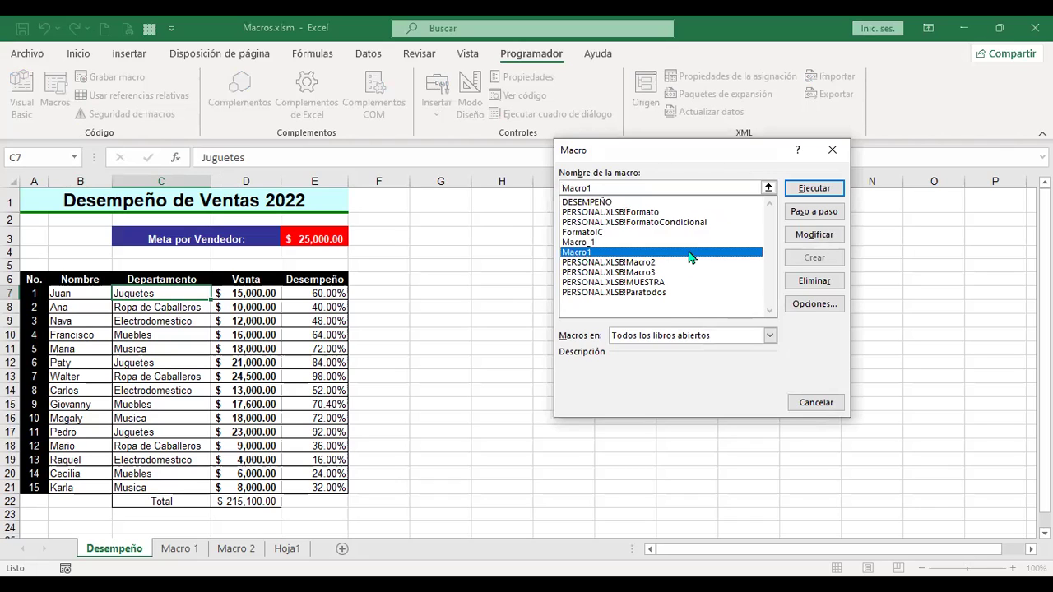
pyautogui.click(576, 234)
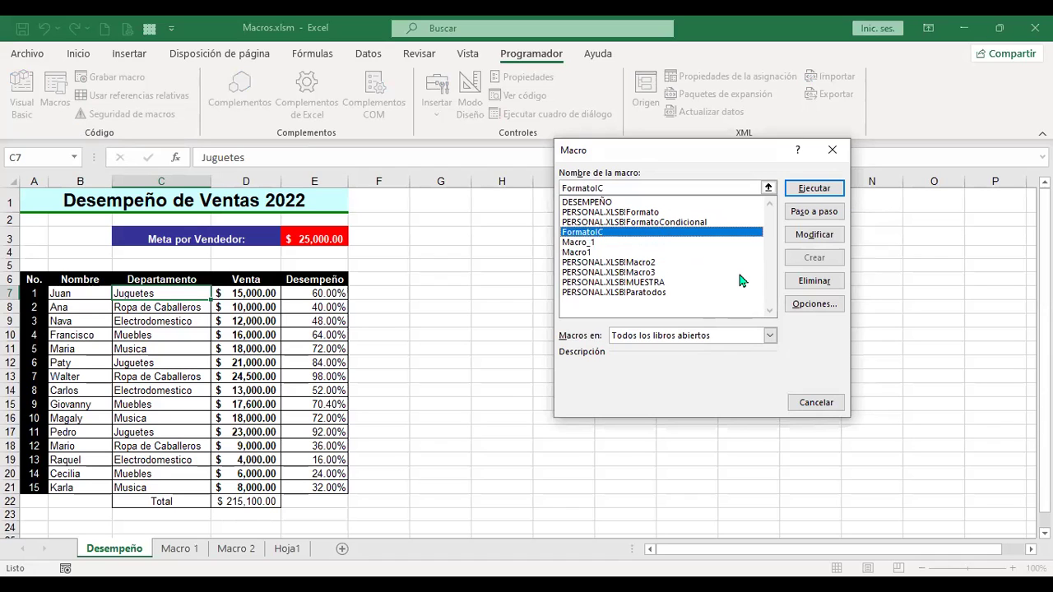
pyautogui.click(829, 239)
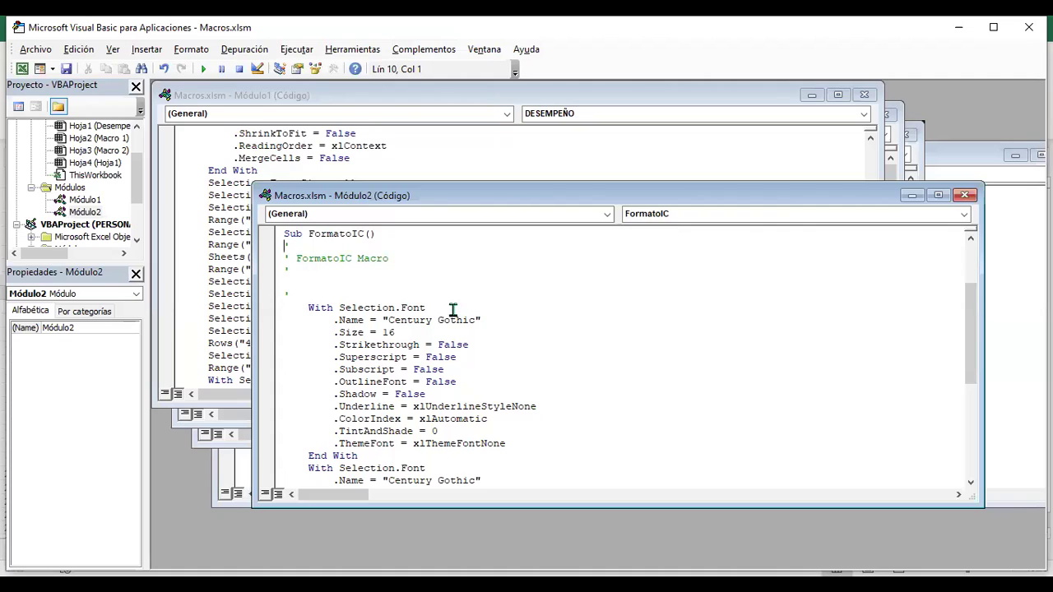
# Step: Examine the Sub FormatoIC() declaration and the comment line with the macro's name in the Módulo2 code
pyautogui.click(381, 235)
pyautogui.click(299, 234)
pyautogui.moveTo(309, 233); pyautogui.dragTo(372, 234)
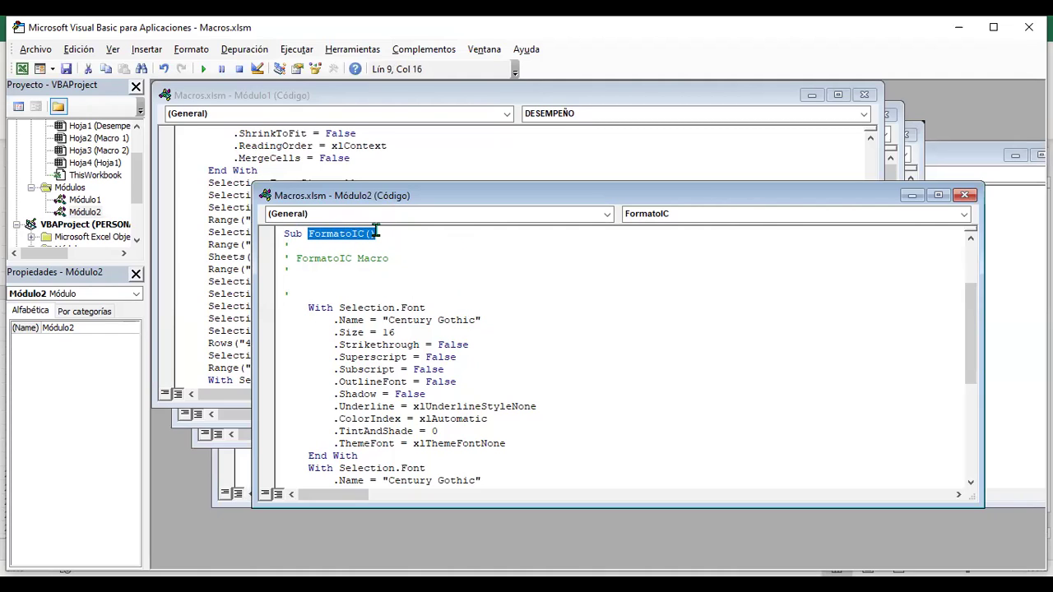
pyautogui.click(384, 234)
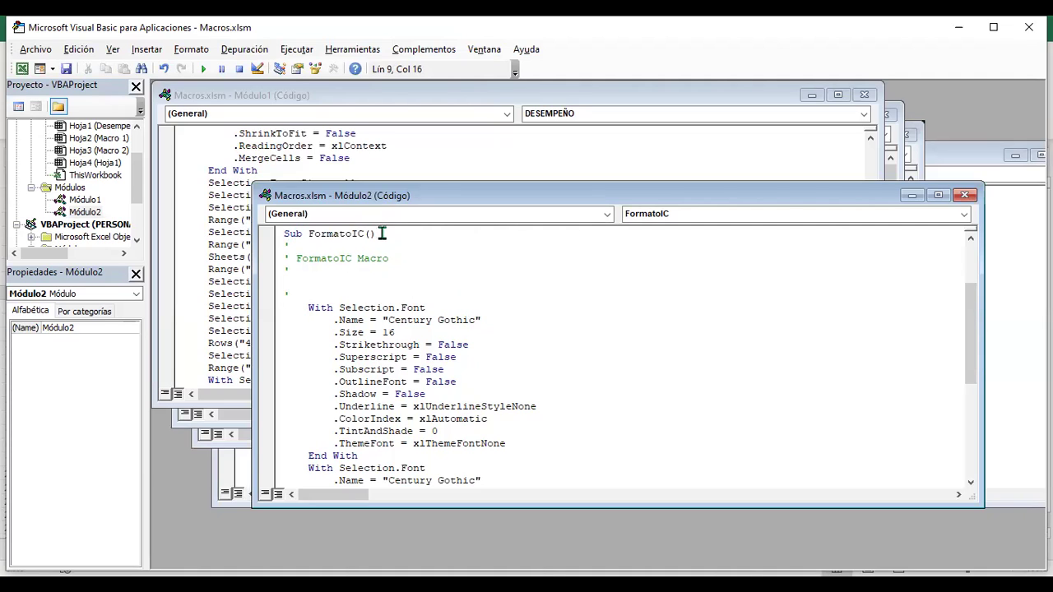
pyautogui.click(400, 259)
pyautogui.moveTo(293, 259); pyautogui.dragTo(398, 259)
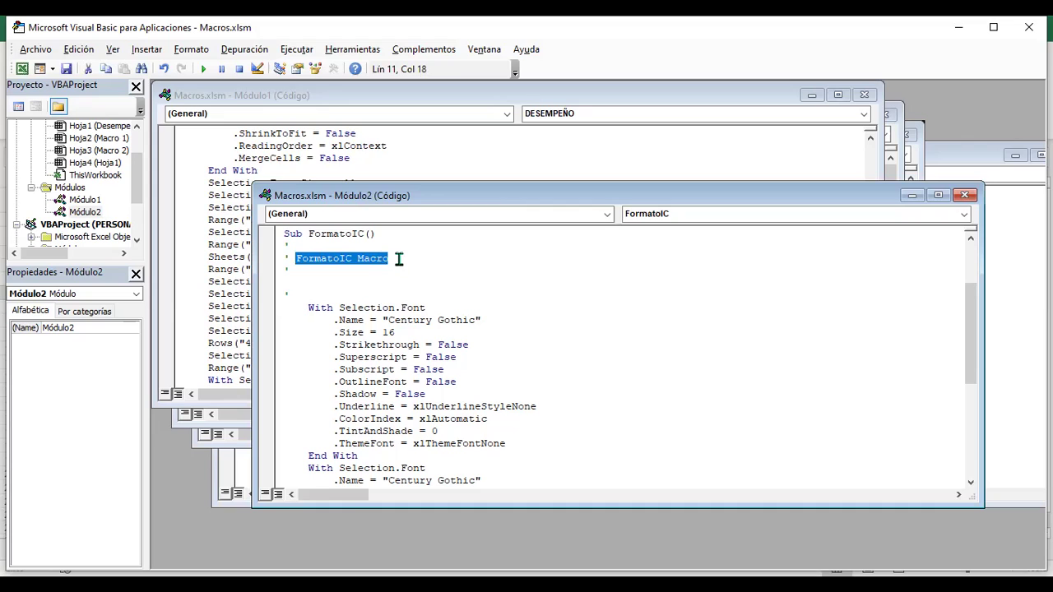
pyautogui.click(399, 258)
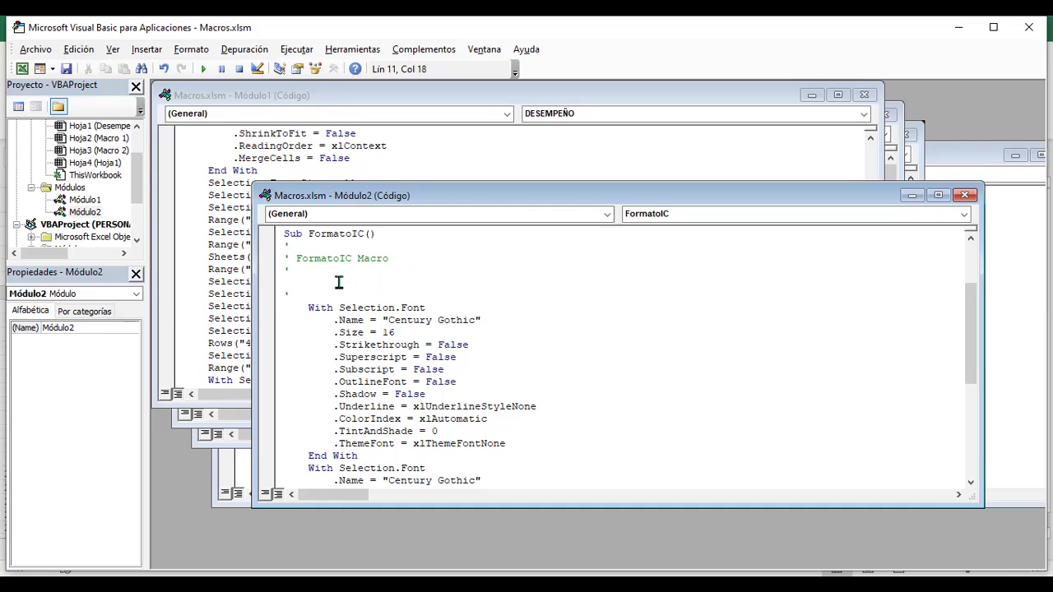
pyautogui.moveTo(292, 258); pyautogui.dragTo(390, 259)
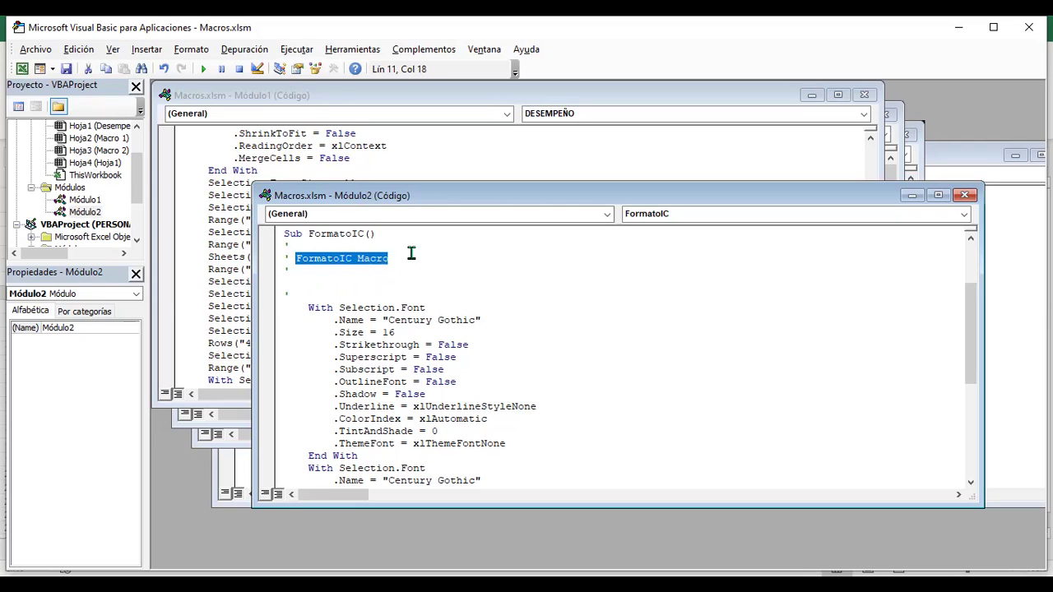
pyautogui.click(402, 256)
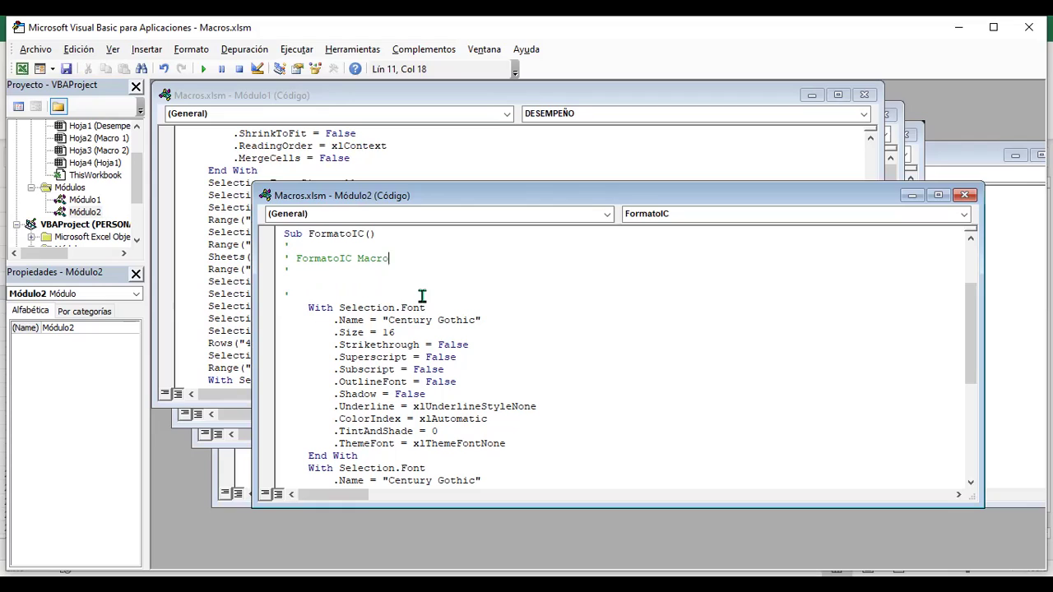
# Step: Examine the first With Selection.Font block of FormatoIC, from the font name and size properties through to its End With
pyautogui.click(332, 259)
pyautogui.click(363, 306)
pyautogui.moveTo(388, 320); pyautogui.dragTo(476, 320)
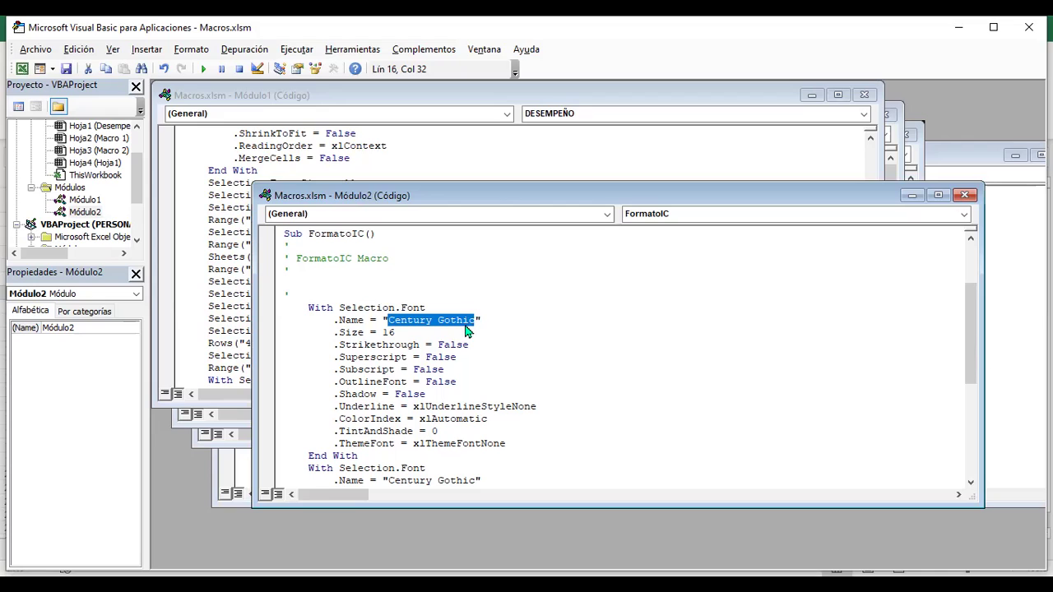
pyautogui.click(401, 333)
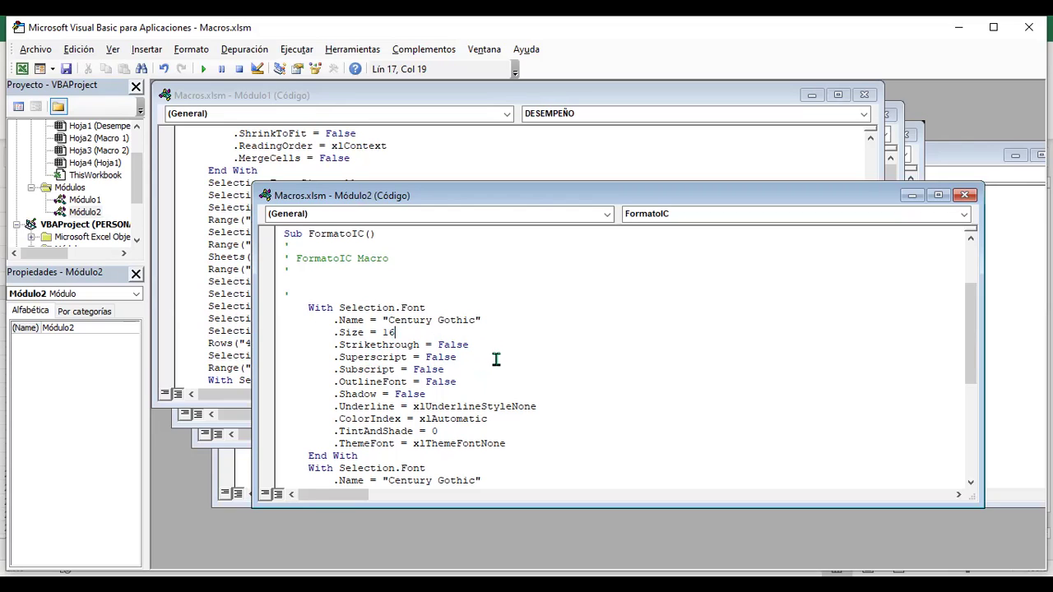
pyautogui.click(384, 357)
pyautogui.scroll(-1, 492, 356)
pyautogui.click(370, 380)
pyautogui.click(461, 392)
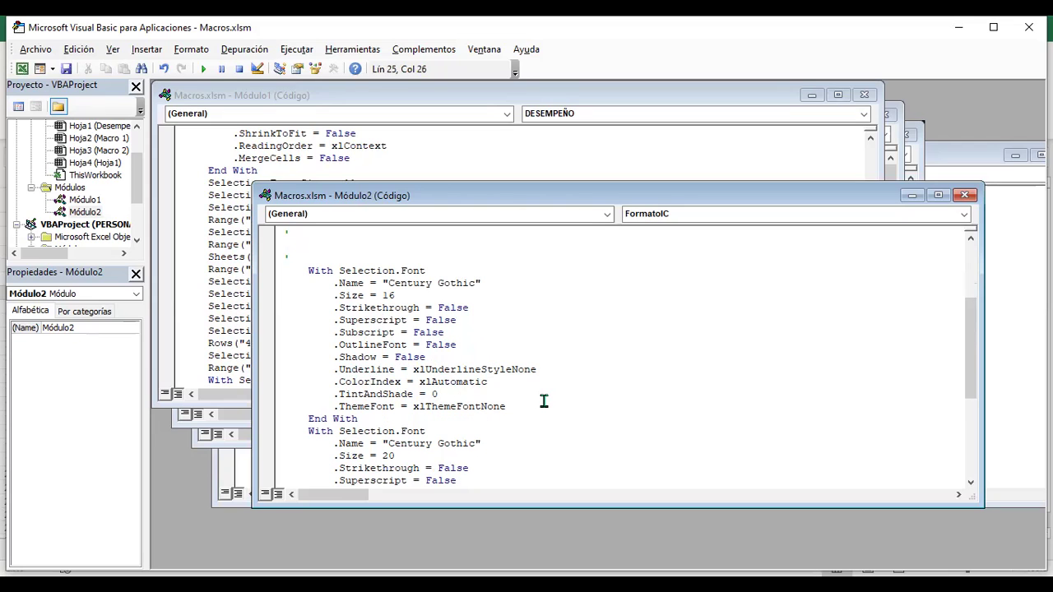
pyautogui.scroll(-1, 543, 402)
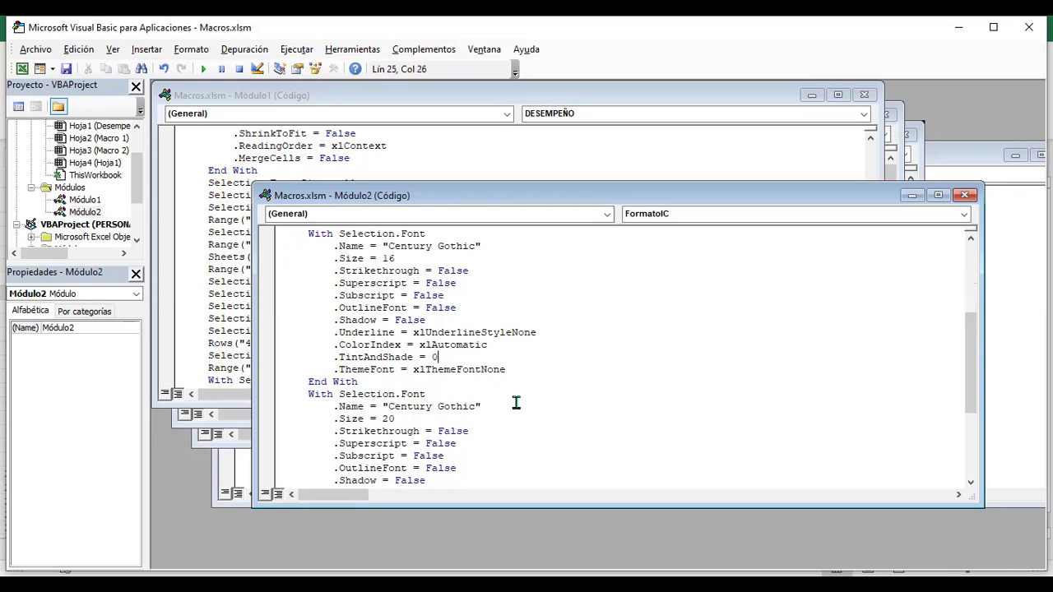
pyautogui.moveTo(309, 235); pyautogui.dragTo(380, 382)
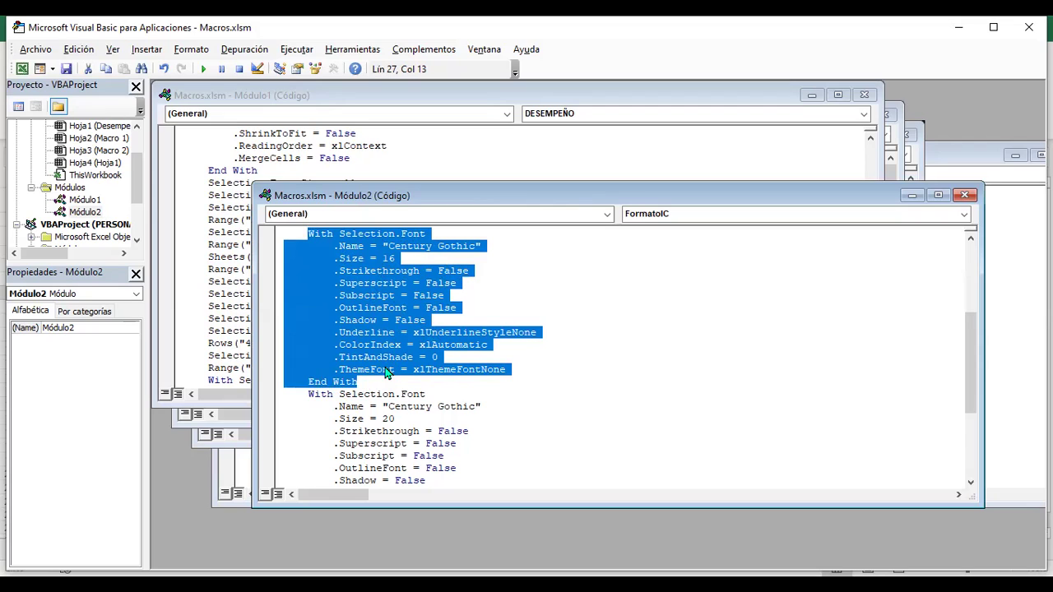
pyautogui.click(412, 270)
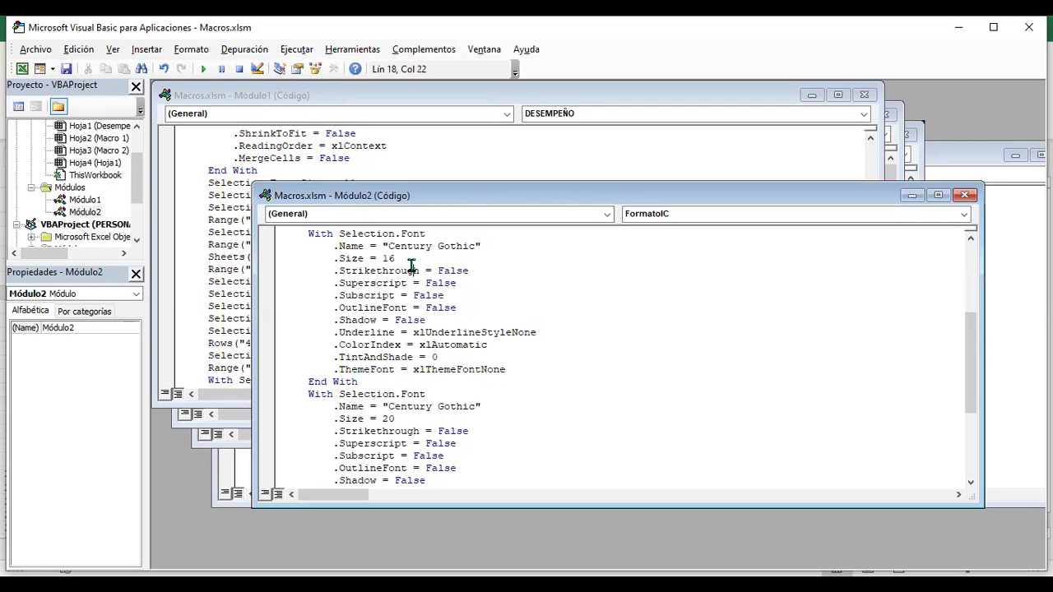
# Step: Compare the font name, size and False-valued properties in the two Century Gothic With Selection.Font blocks of FormatoIC
pyautogui.moveTo(391, 249); pyautogui.dragTo(407, 259)
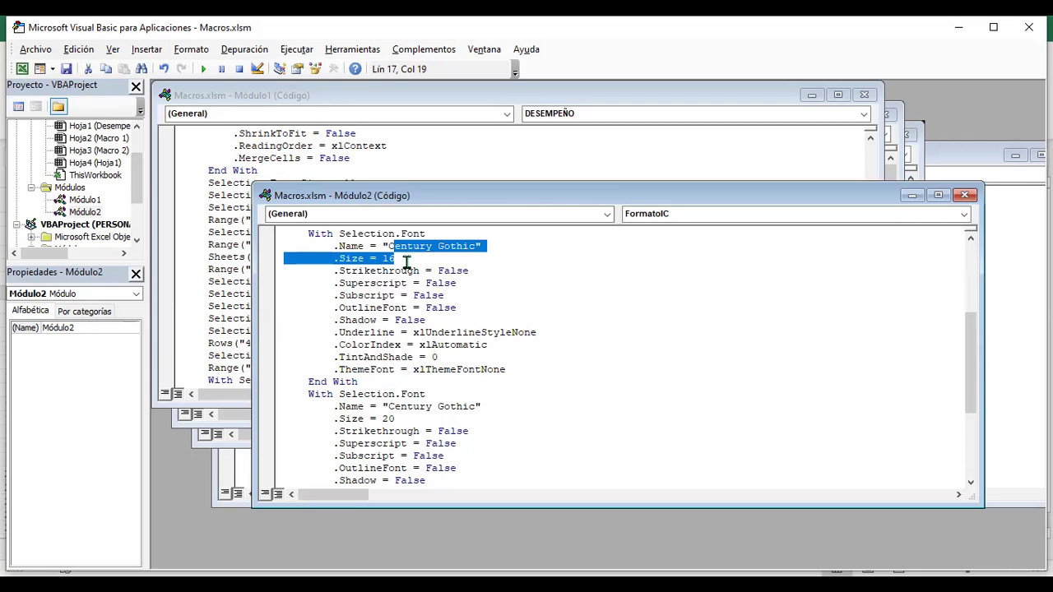
pyautogui.click(382, 308)
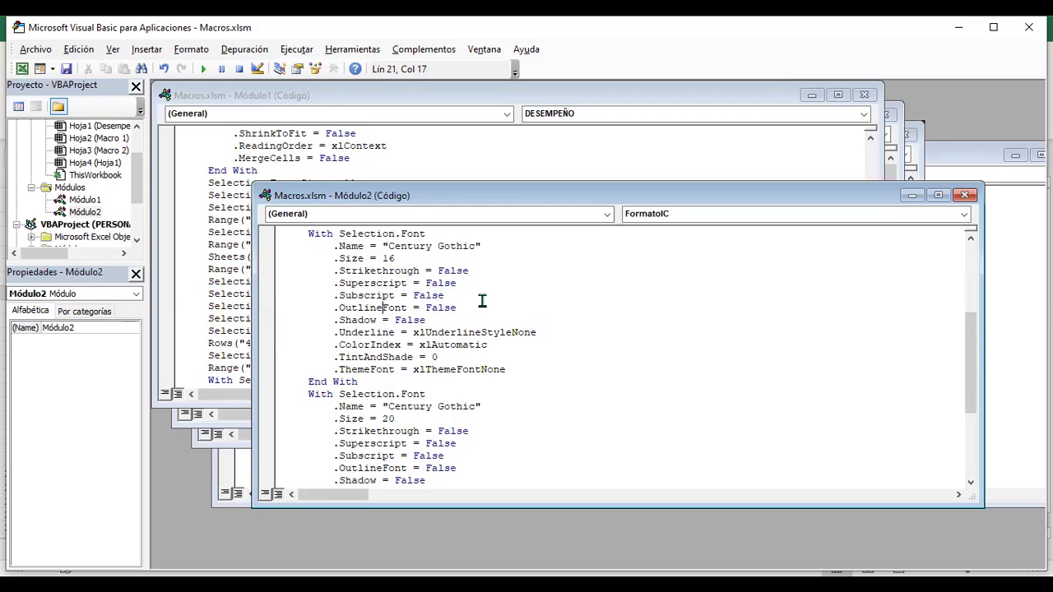
pyautogui.moveTo(486, 299); pyautogui.dragTo(427, 281)
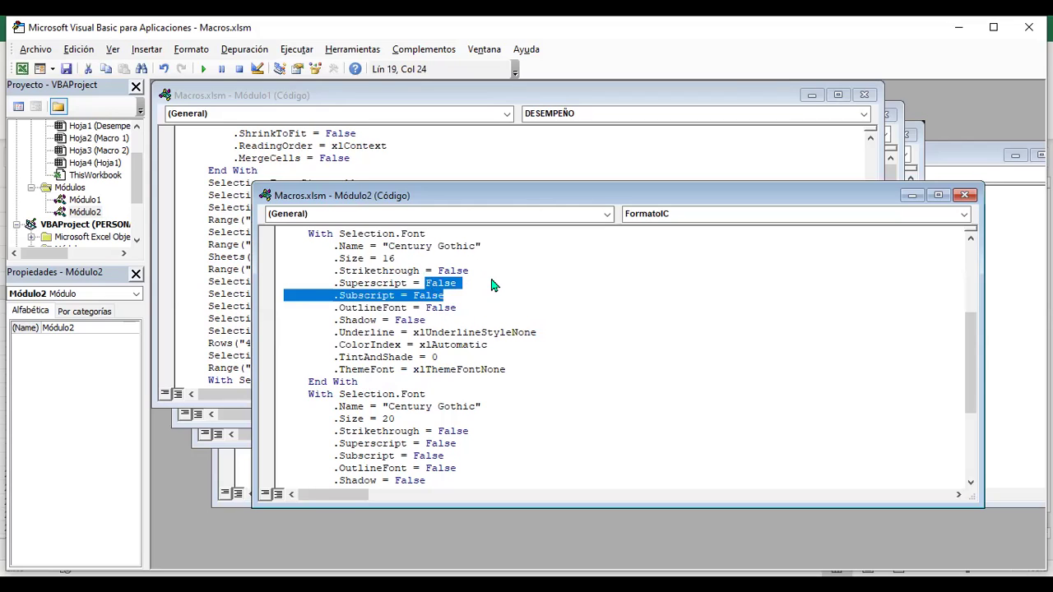
pyautogui.scroll(-2, 489, 343)
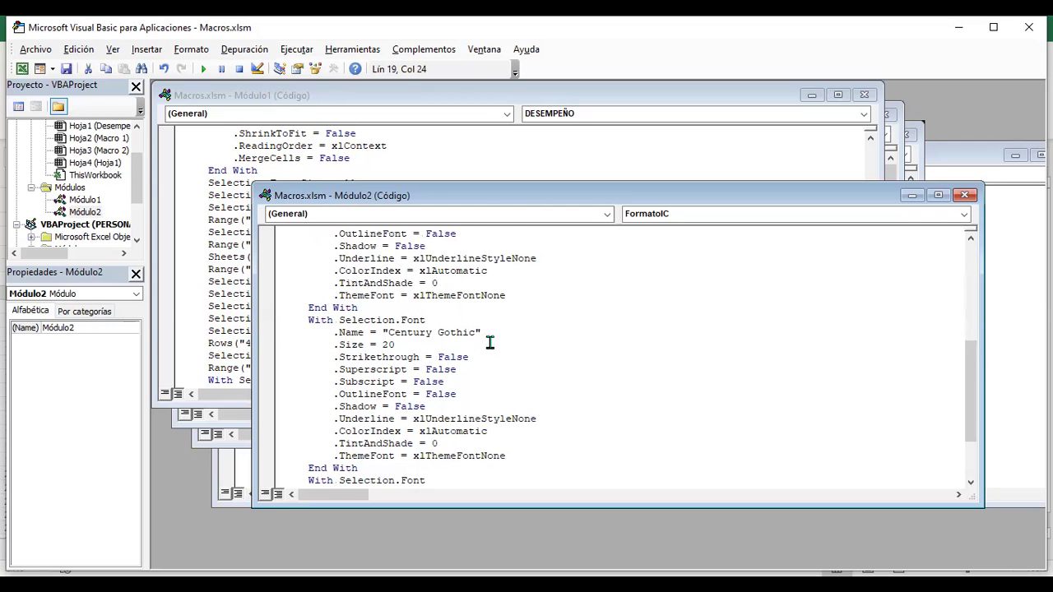
pyautogui.scroll(-1, 490, 342)
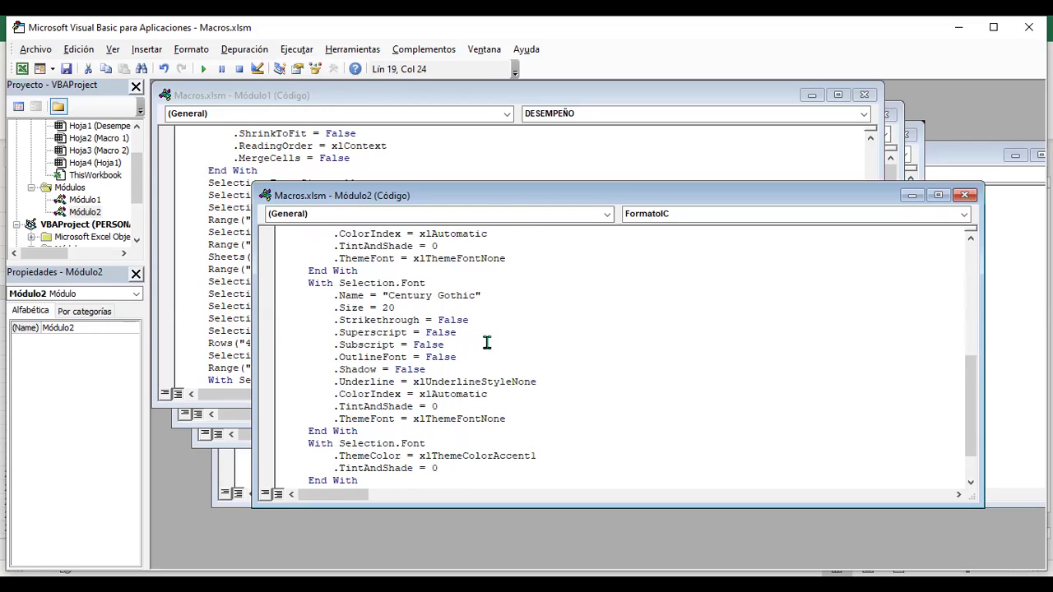
pyautogui.click(428, 307)
pyautogui.moveTo(434, 369); pyautogui.dragTo(388, 334)
pyautogui.click(497, 340)
pyautogui.click(416, 280)
pyautogui.scroll(-1, 524, 349)
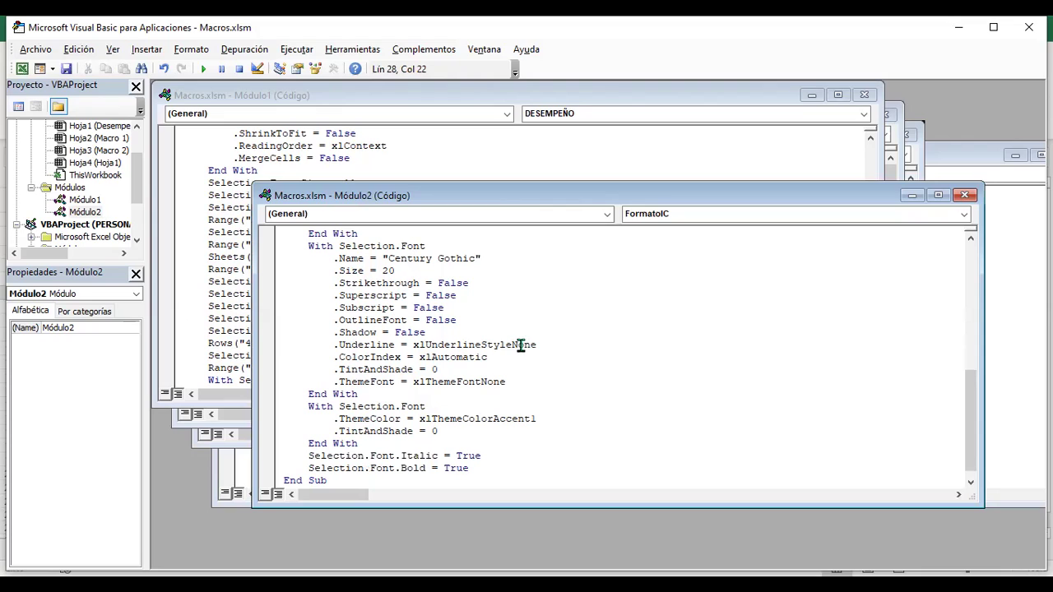
pyautogui.scroll(-1, 523, 338)
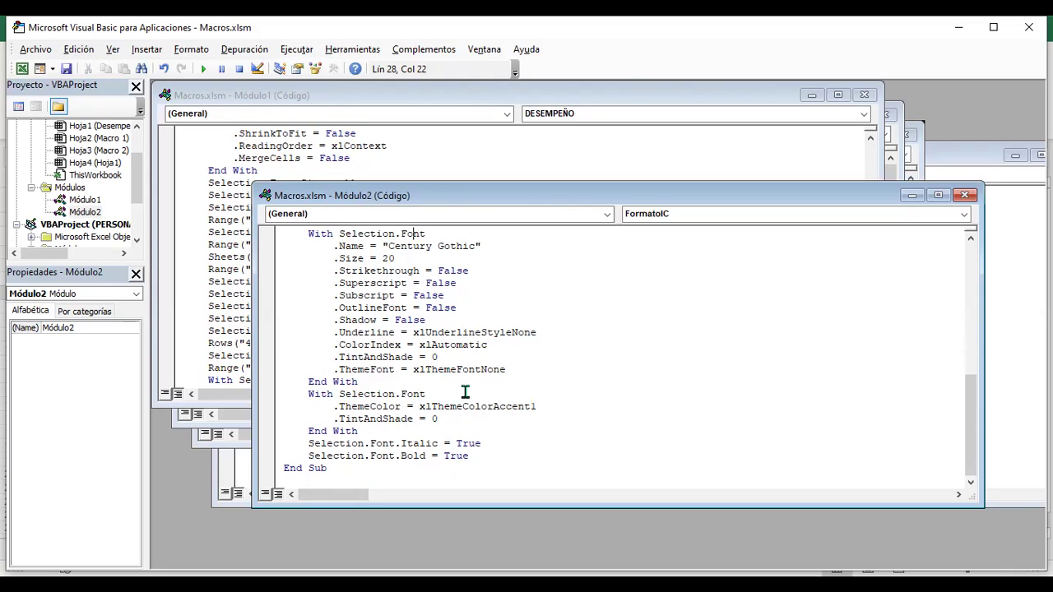
# Step: Examine the closing Selection.Font.Italic and Selection.Font.Bold lines of FormatoIC and their True values
pyautogui.click(389, 442)
pyautogui.click(418, 443)
pyautogui.moveTo(456, 443); pyautogui.dragTo(484, 444)
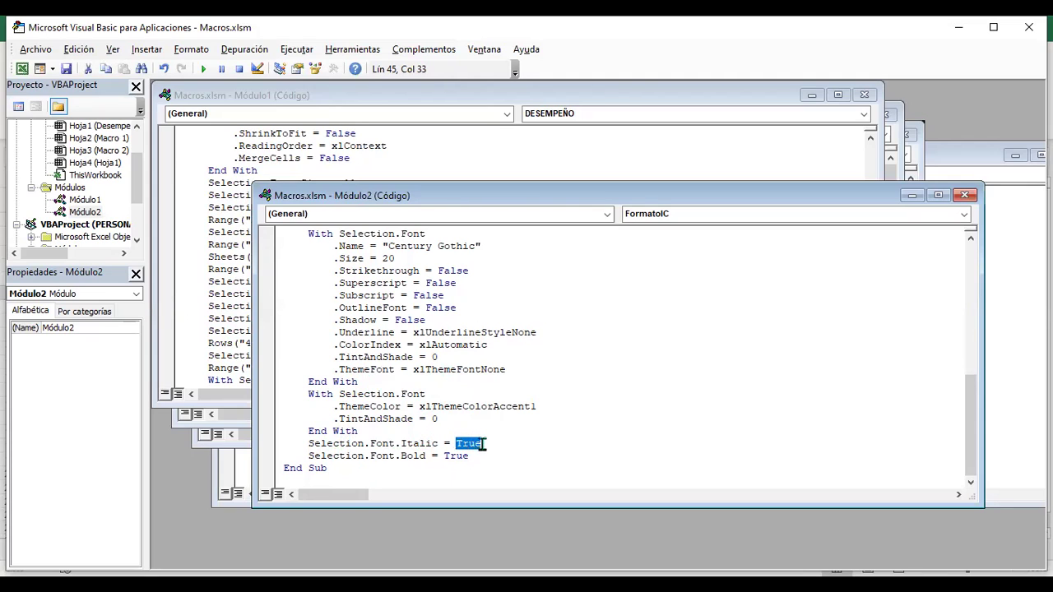
pyautogui.click(475, 453)
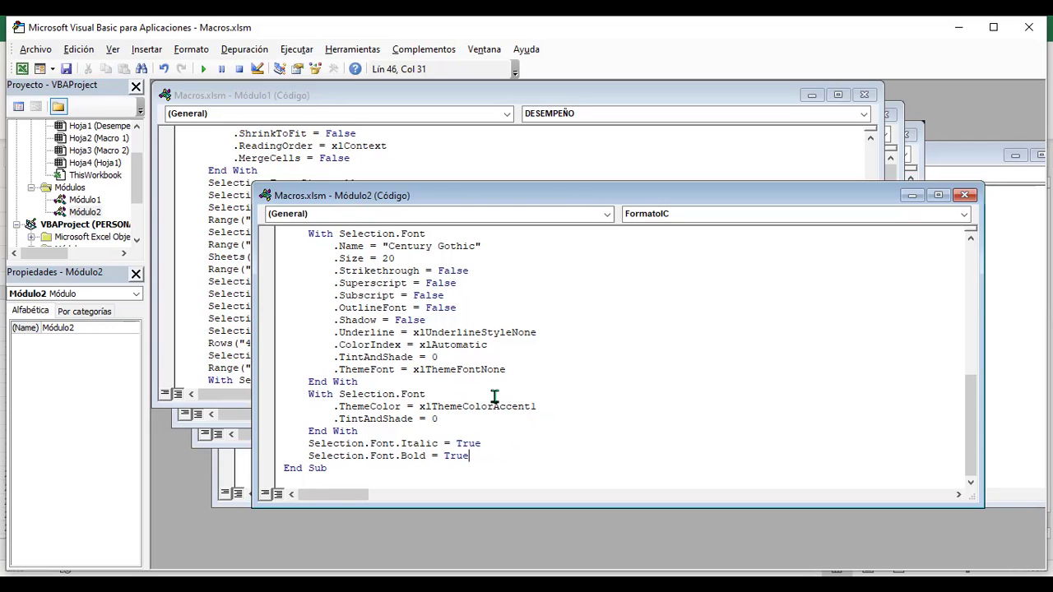
# Step: Review the whole Módulo2 code again, from Sub Macro1() down to the End Sub of FormatoIC
pyautogui.scroll(1, 494, 397)
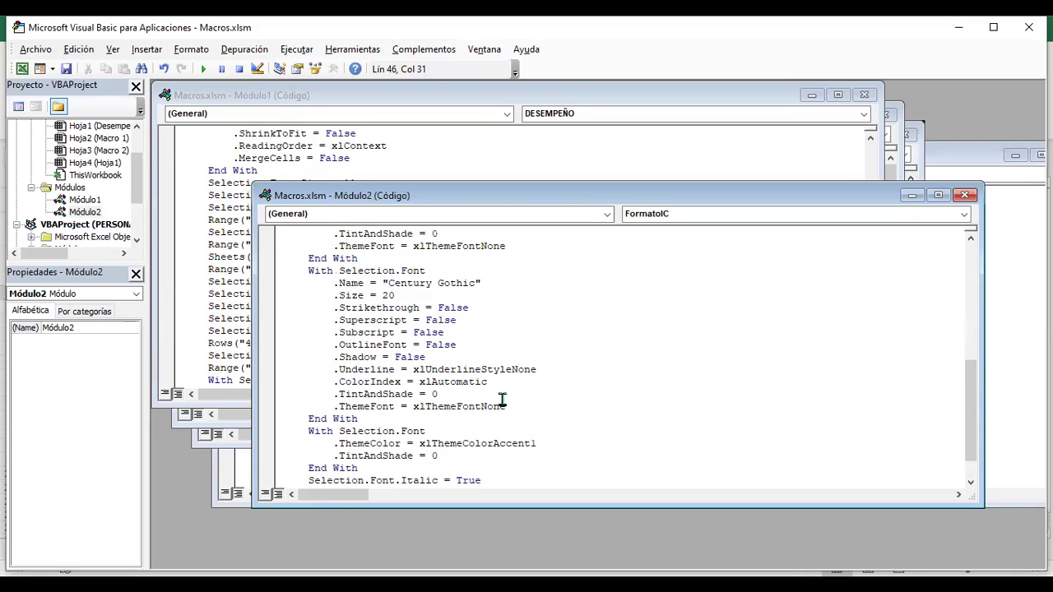
pyautogui.scroll(1, 503, 401)
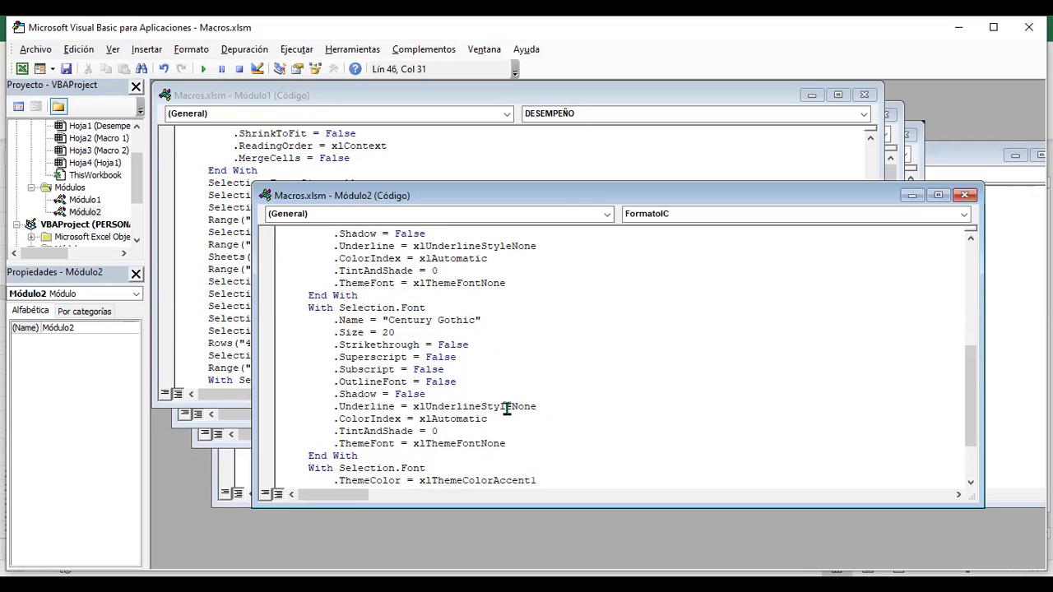
pyautogui.scroll(1, 507, 409)
pyautogui.scroll(6, 507, 409)
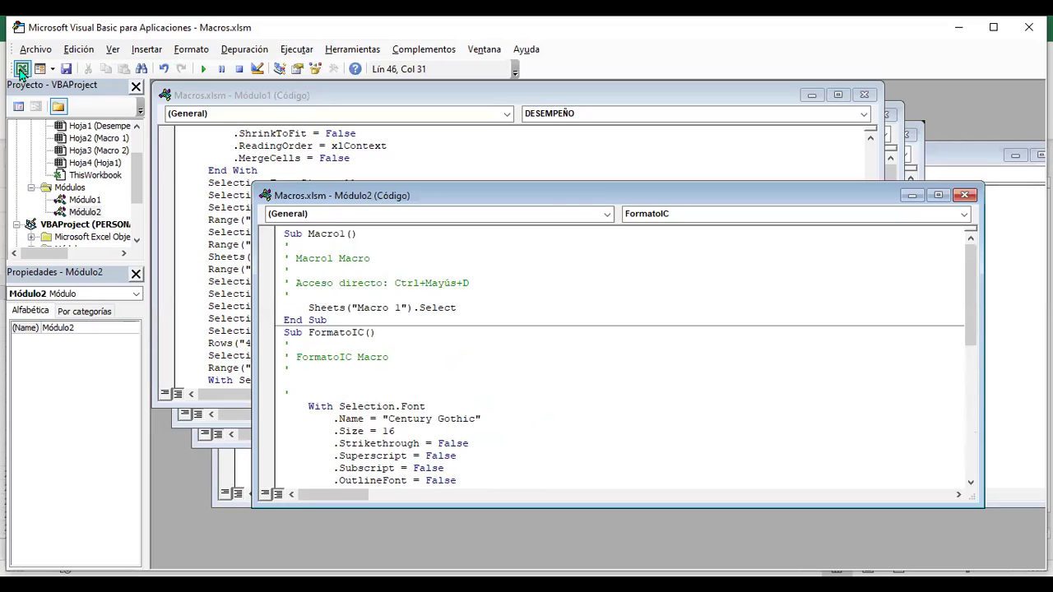
pyautogui.click(388, 315)
pyautogui.scroll(-10, 411, 325)
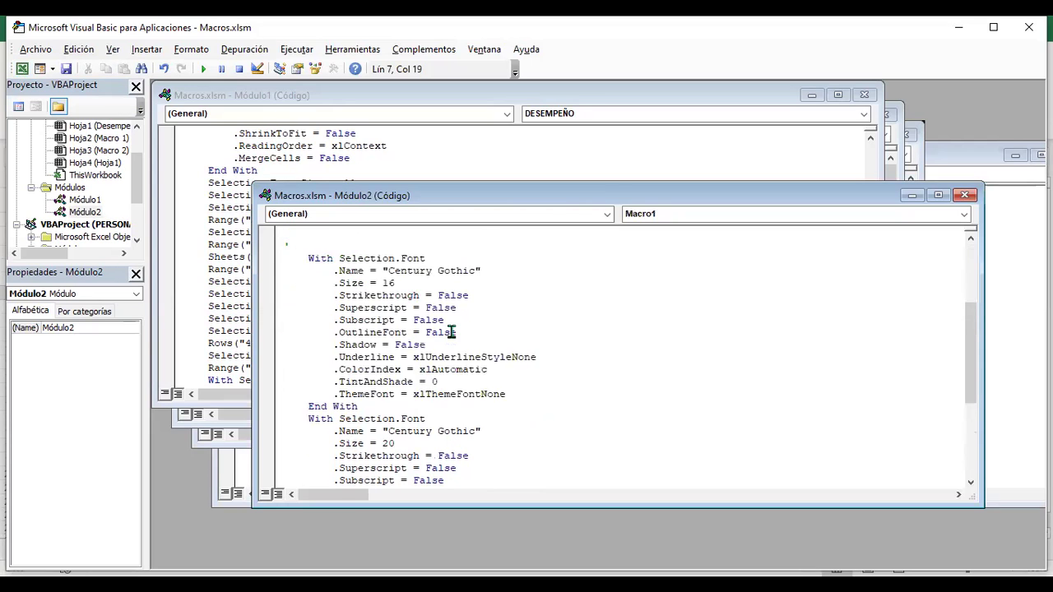
pyautogui.click(452, 336)
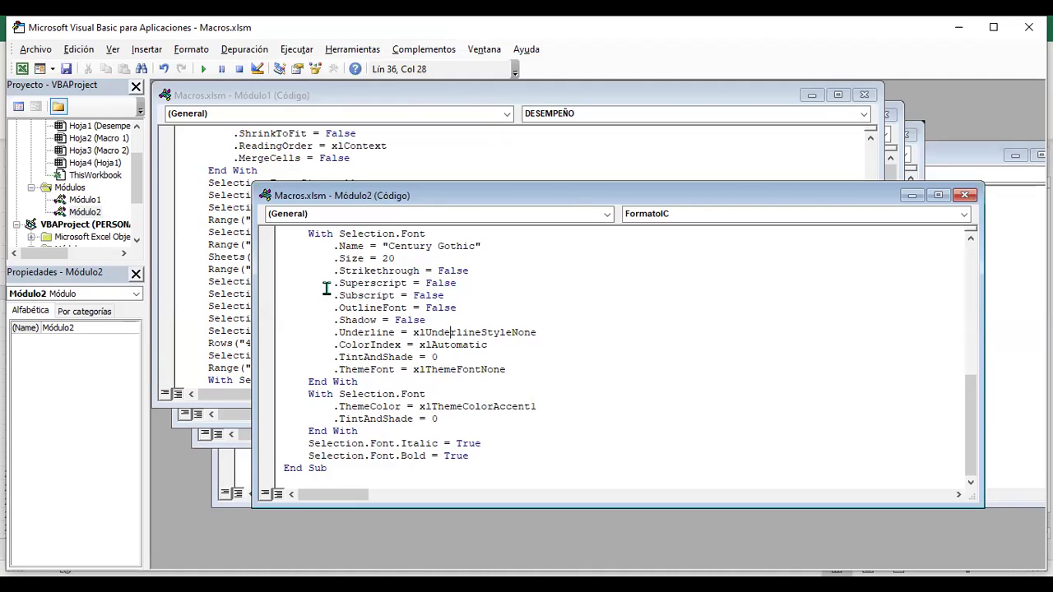
# Step: Switch from the Visual Basic editor back to the Desempeño sheet in Excel and select cell H7
pyautogui.click(22, 69)
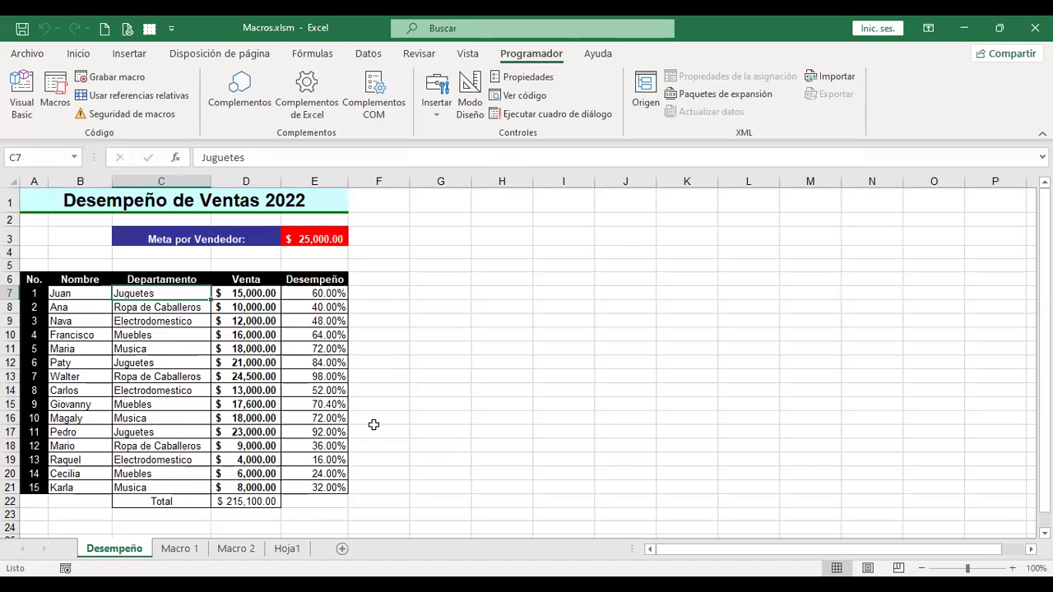
pyautogui.click(382, 289)
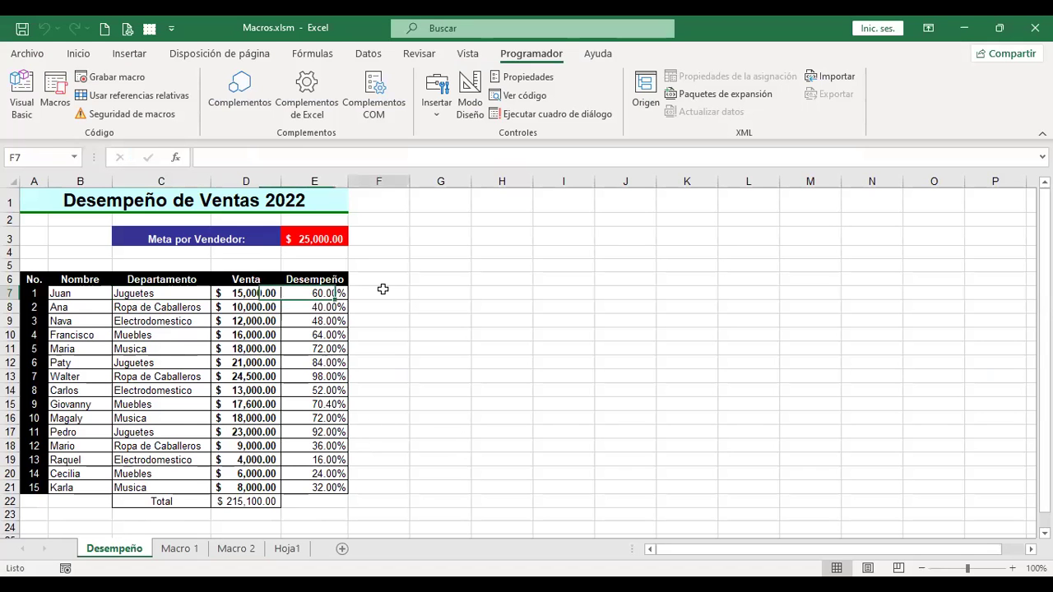
pyautogui.click(513, 294)
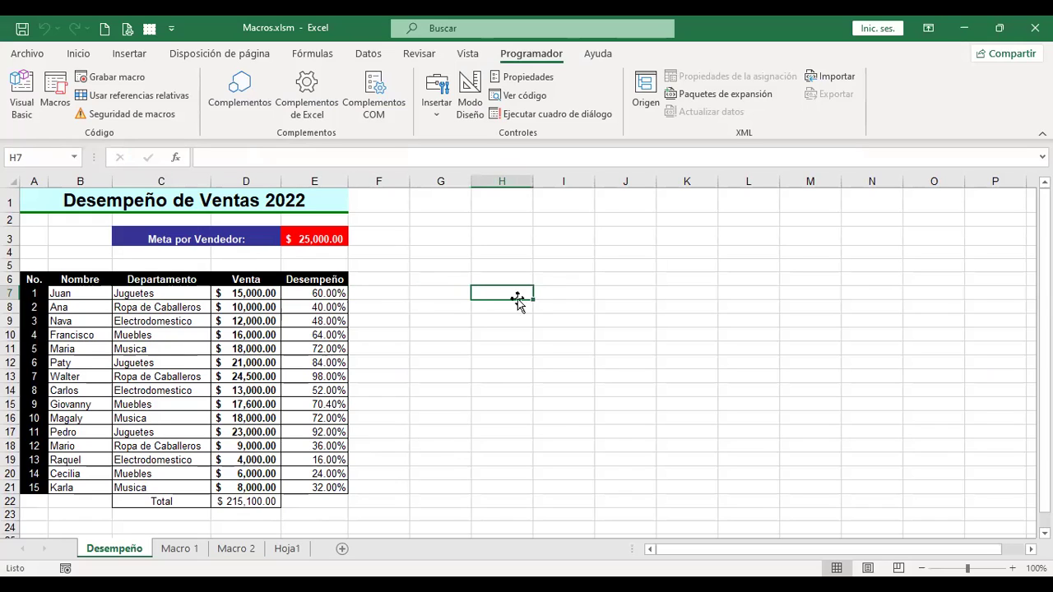
# Step: Turn on filtering for the sales table headers on the Desempeño sheet
pyautogui.click(165, 293)
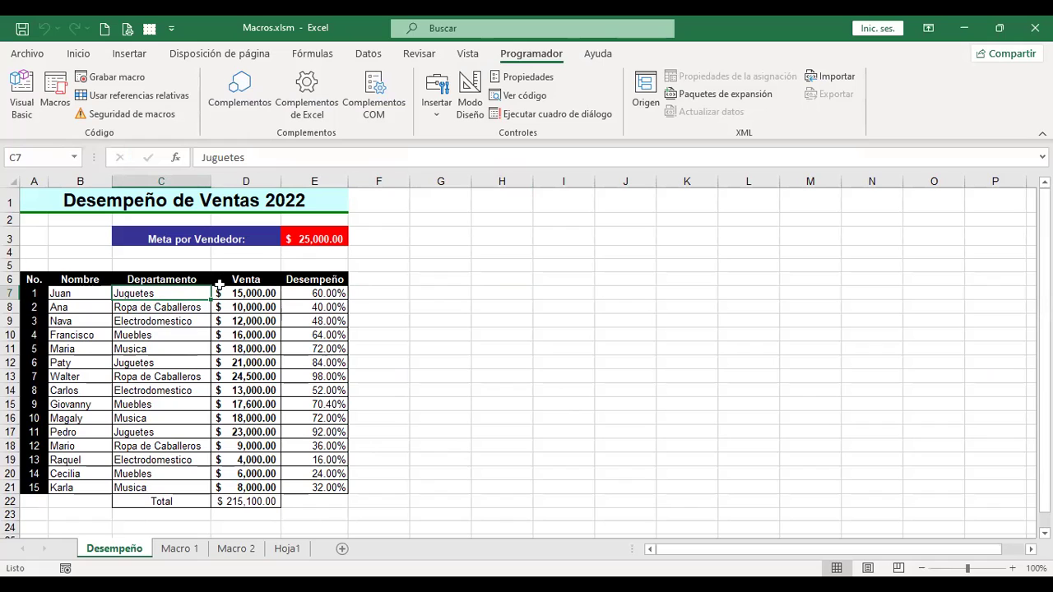
pyautogui.click(78, 54)
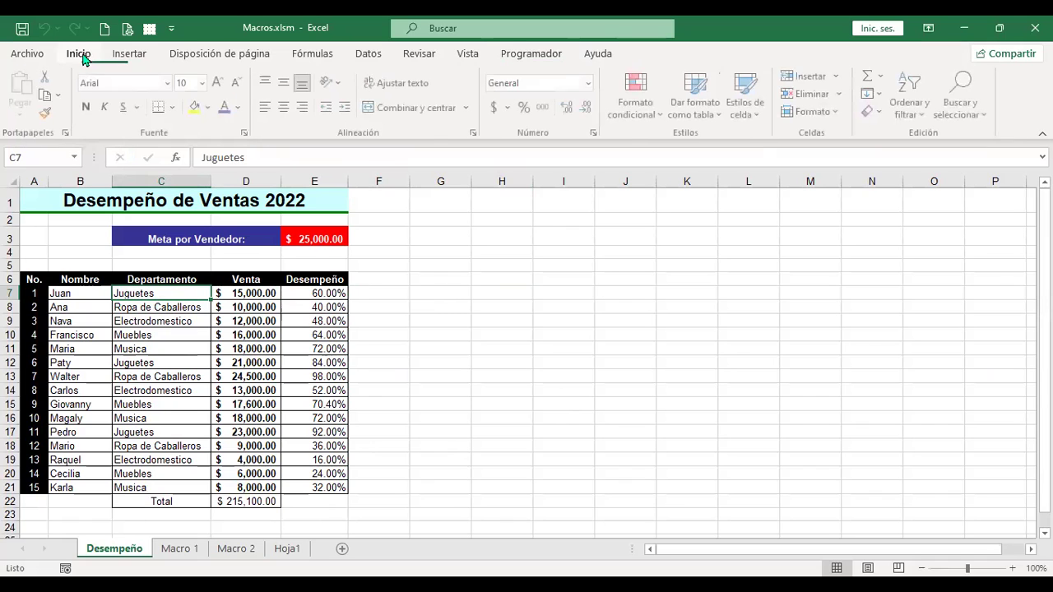
pyautogui.click(369, 54)
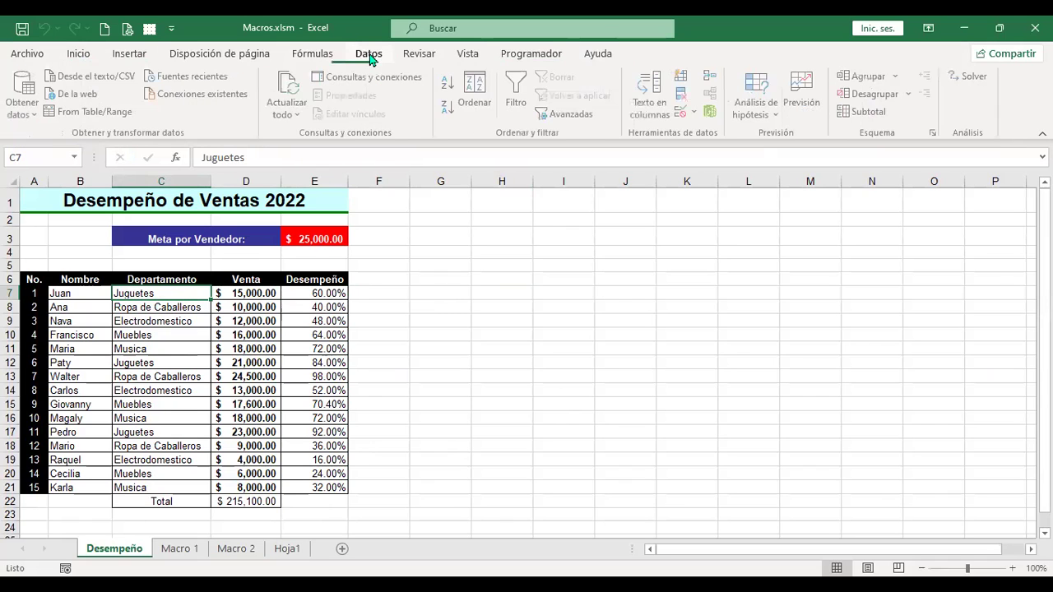
pyautogui.click(517, 110)
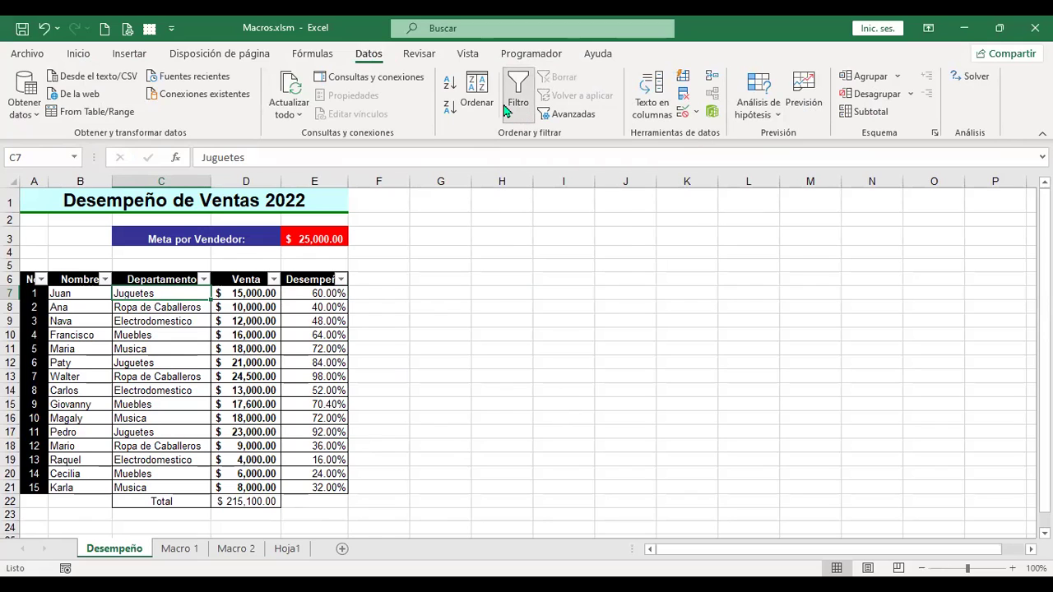
# Step: Filter the Departamento column to show only the Juguetes rows
pyautogui.click(203, 281)
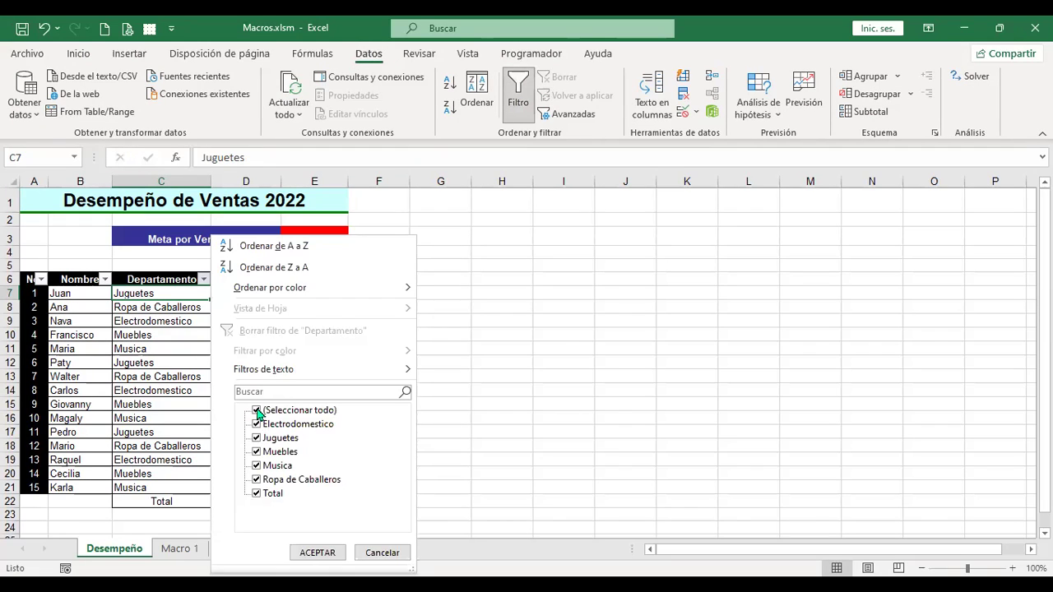
pyautogui.click(257, 412)
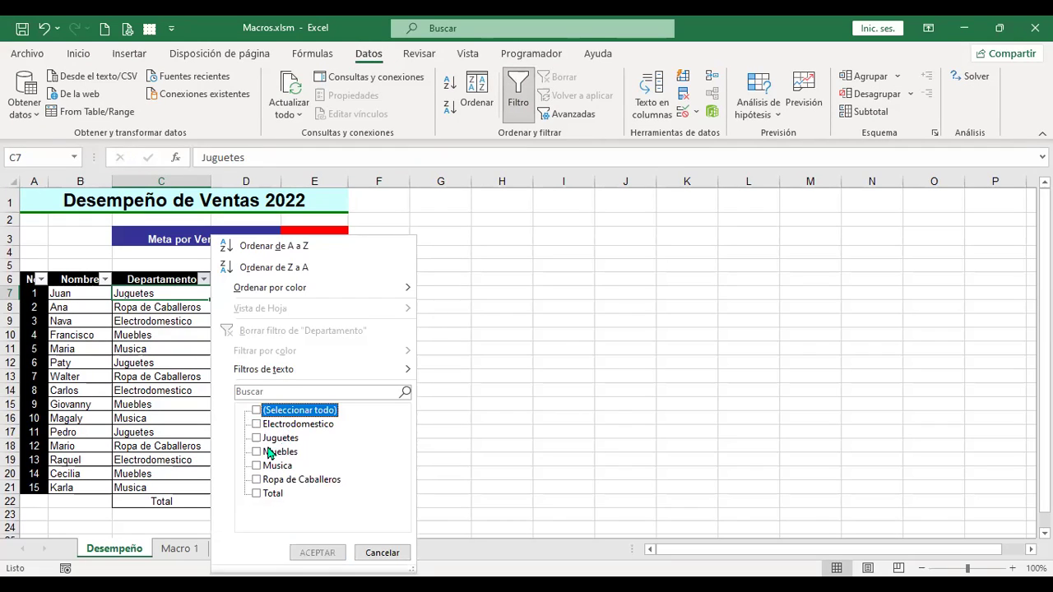
pyautogui.click(257, 440)
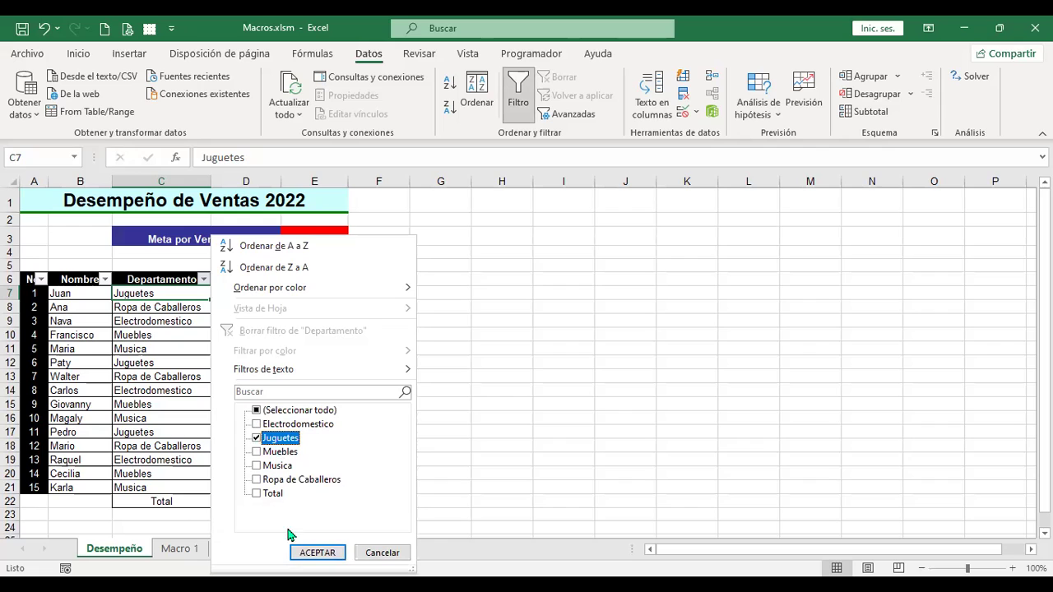
pyautogui.click(319, 553)
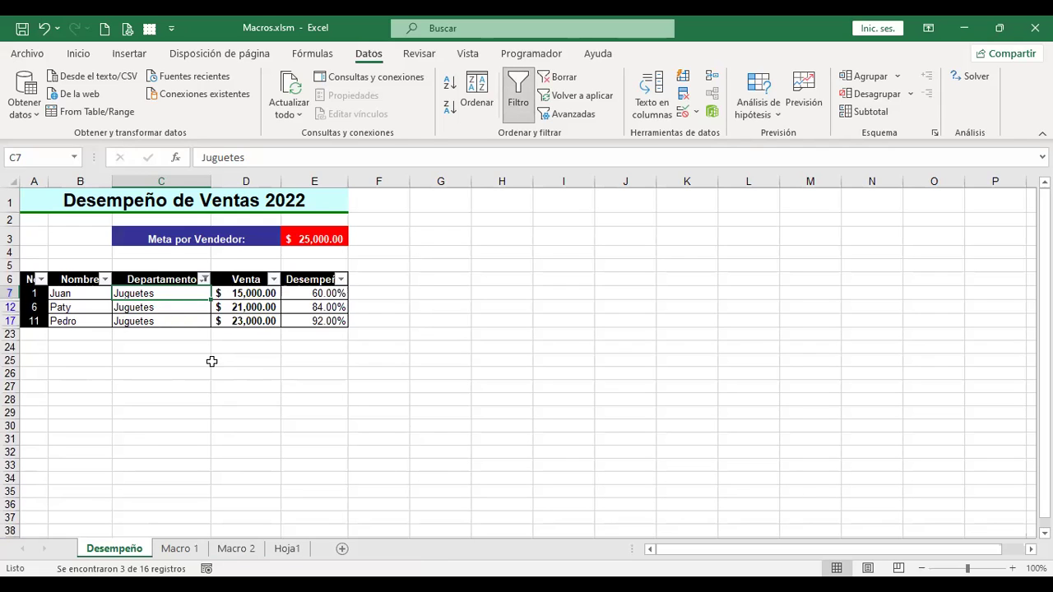
pyautogui.click(204, 279)
pyautogui.click(258, 411)
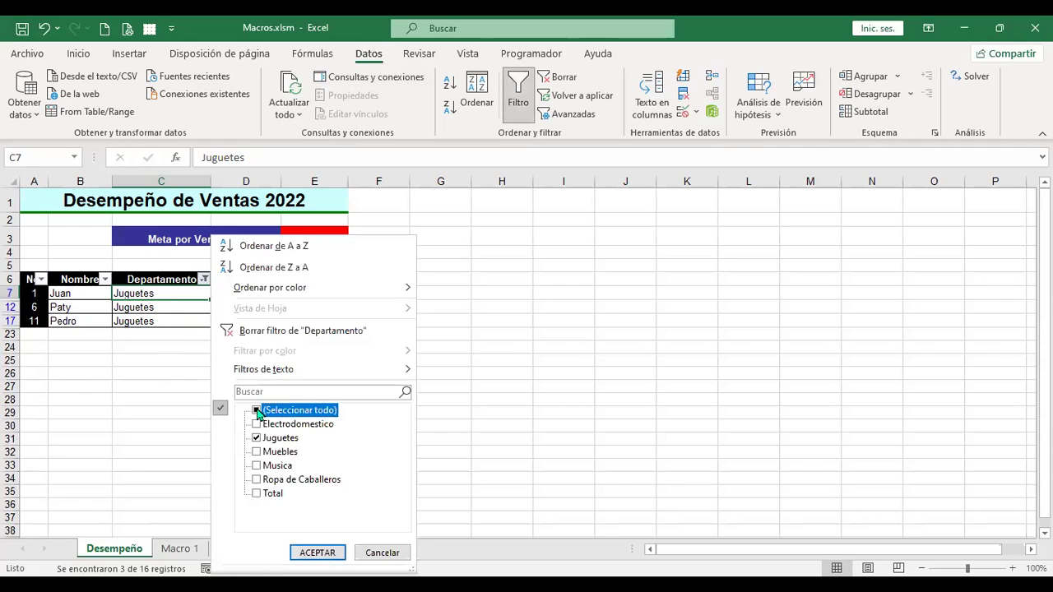
pyautogui.click(382, 554)
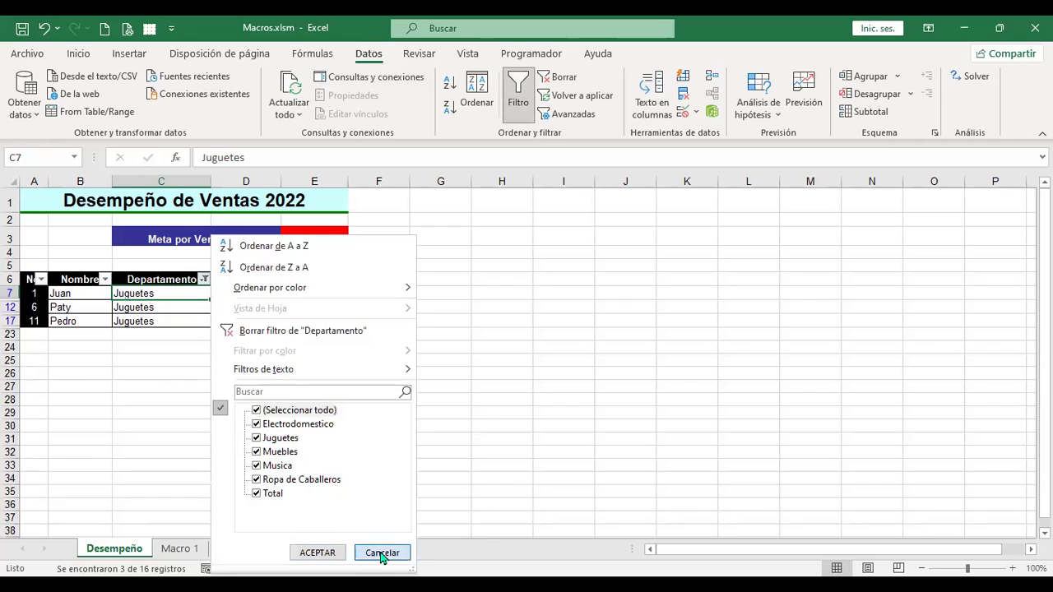
# Step: Reselect all values in the Departamento filter to show every row of the table
pyautogui.click(201, 279)
pyautogui.click(257, 409)
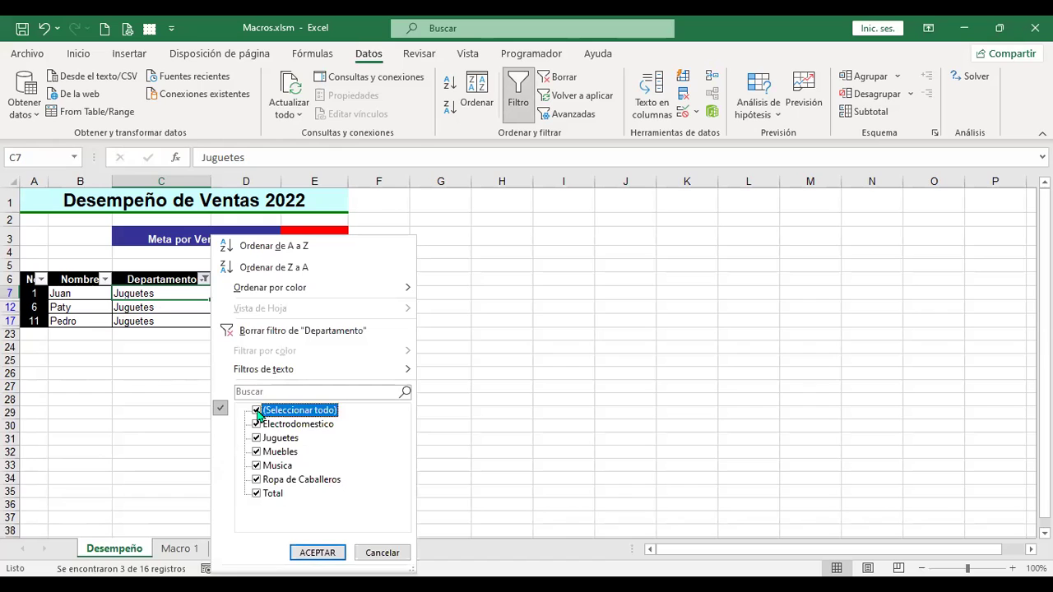
pyautogui.click(317, 553)
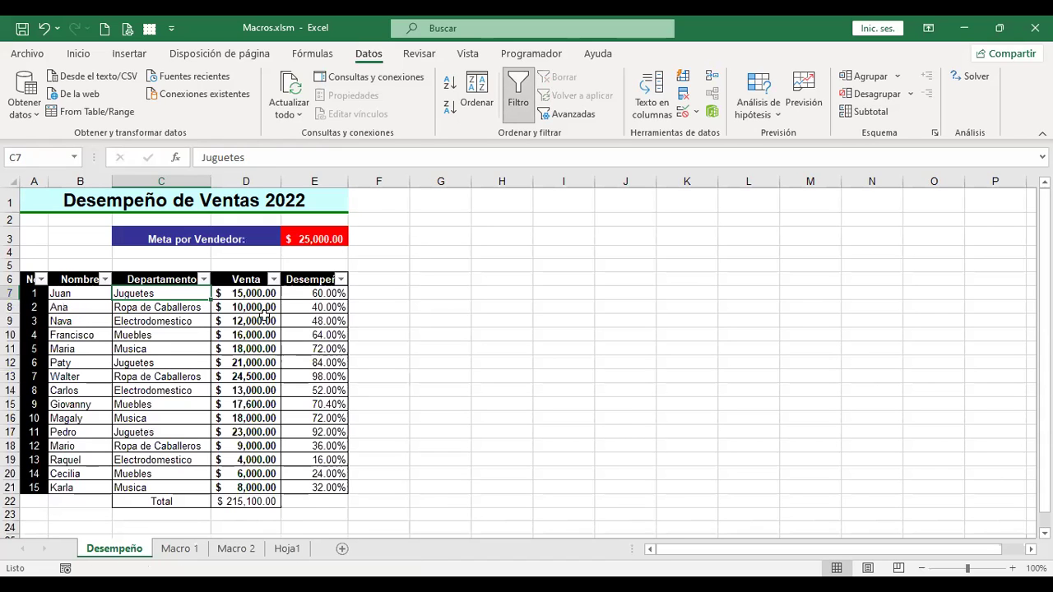
# Step: Look at the FormatoIC code in the Visual Basic editor again and return to the Desempeño sheet in Excel
pyautogui.click(384, 292)
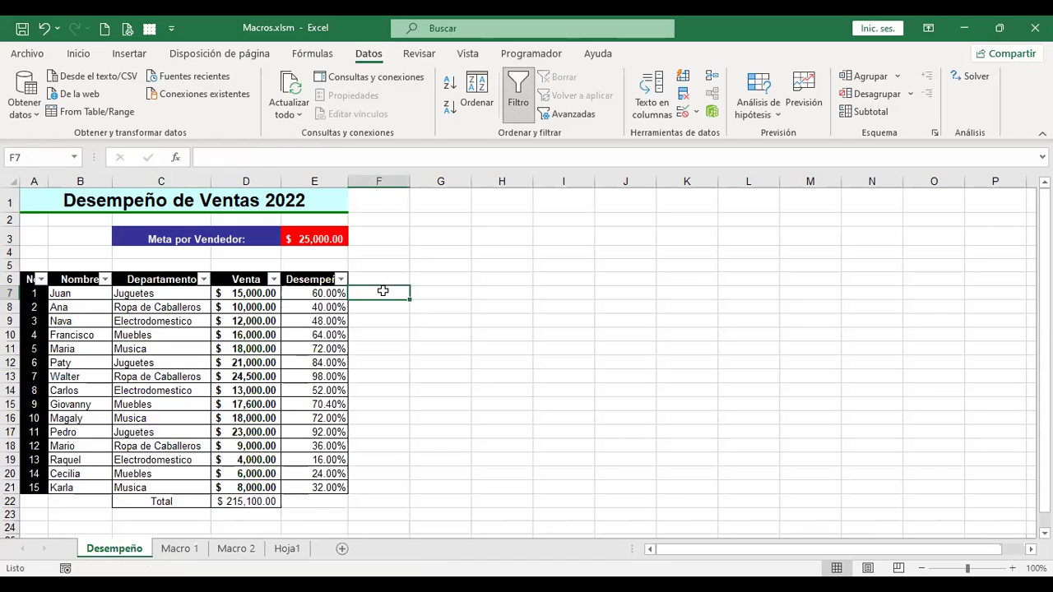
pyautogui.click(497, 293)
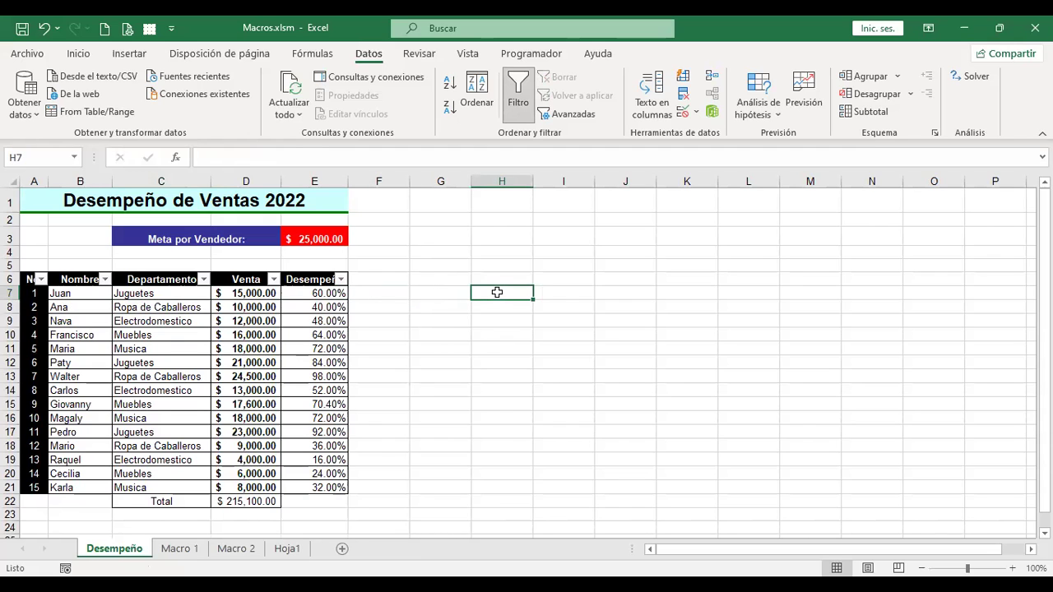
pyautogui.hotkey('alt', 'F11')
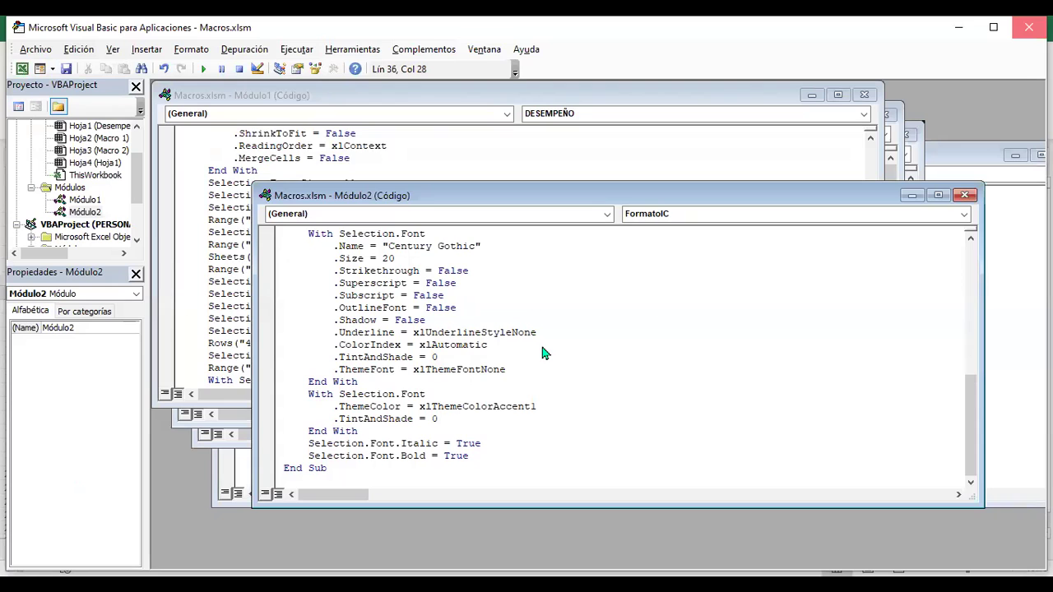
pyautogui.hotkey('alt', 'F11')
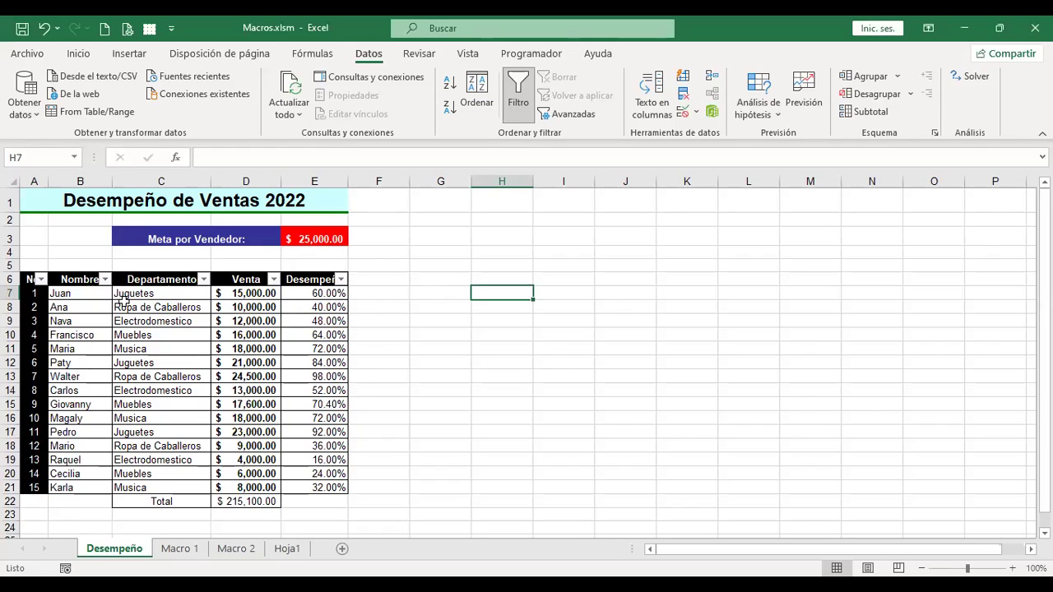
# Step: Remove the filter from the sales table headers on the Desempeño sheet
pyautogui.click(156, 293)
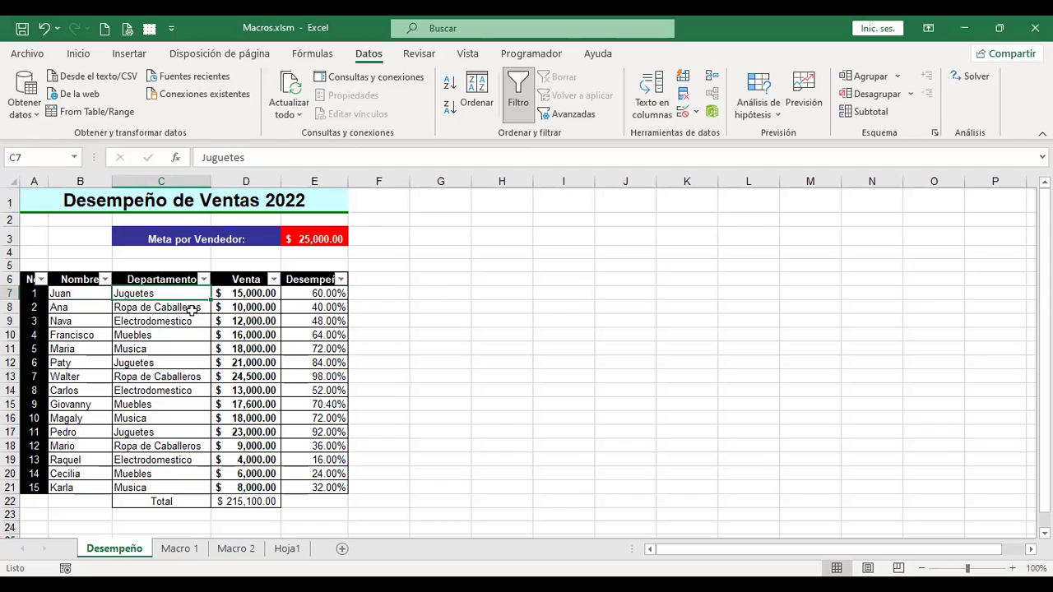
pyautogui.click(518, 95)
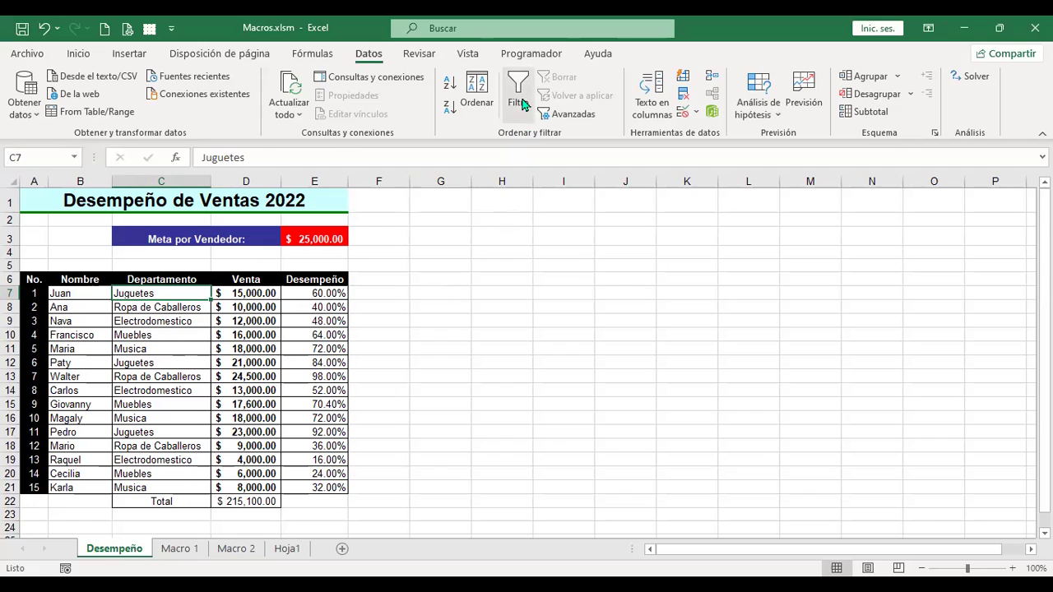
# Step: Turn on filtering for the sales table on the Desempeño sheet and show only the Juguetes rows in the Departamento column
pyautogui.click(522, 102)
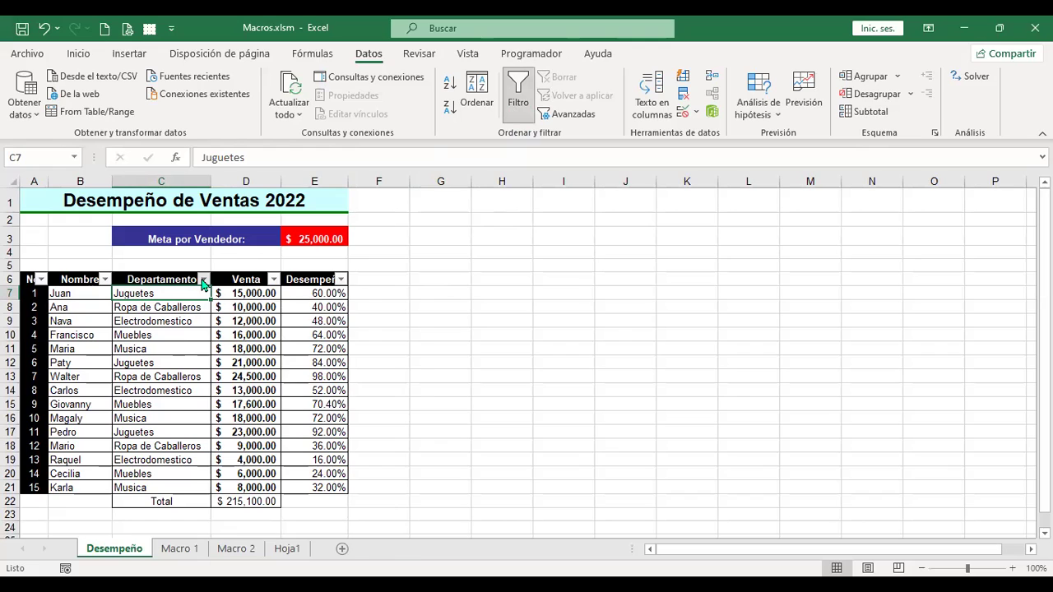
pyautogui.click(204, 279)
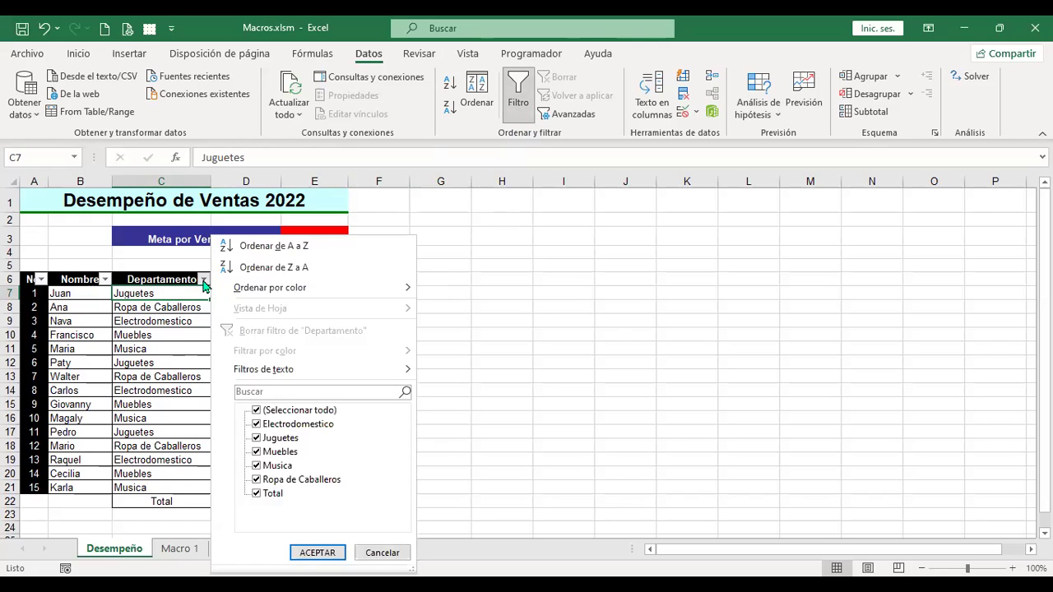
pyautogui.click(257, 411)
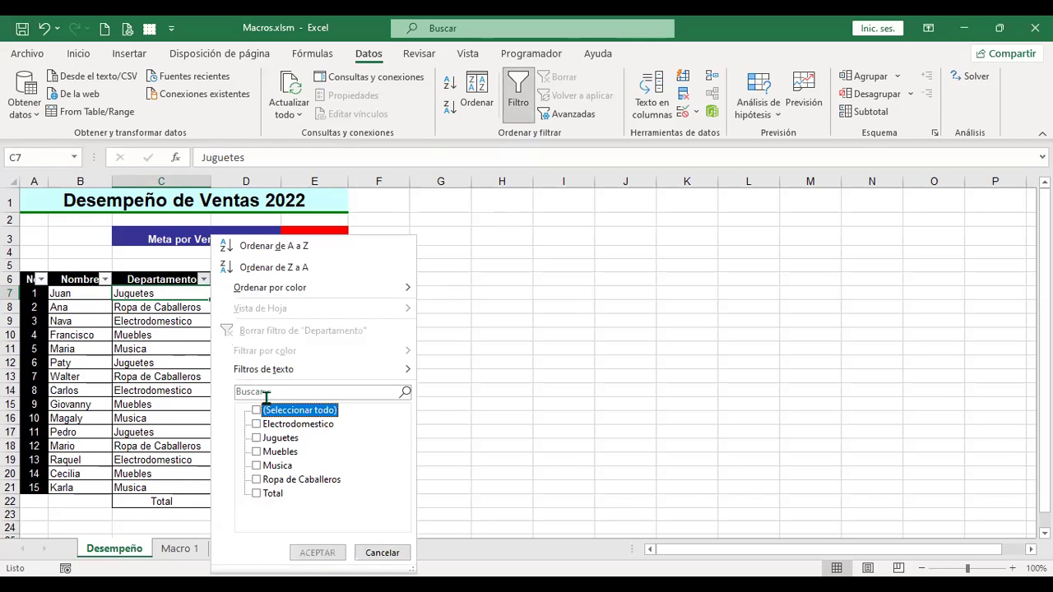
pyautogui.click(257, 438)
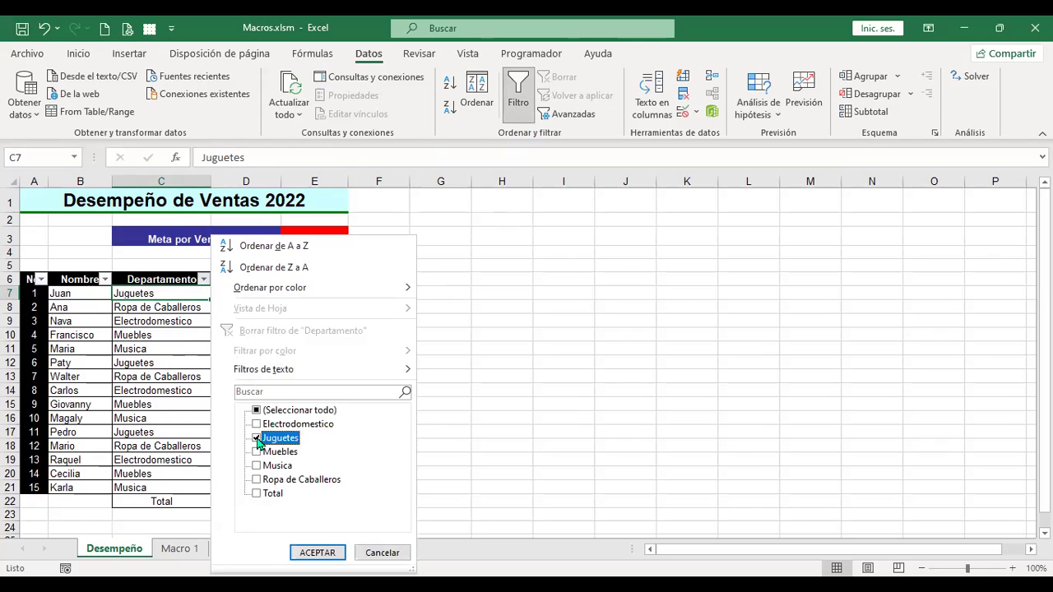
pyautogui.click(333, 556)
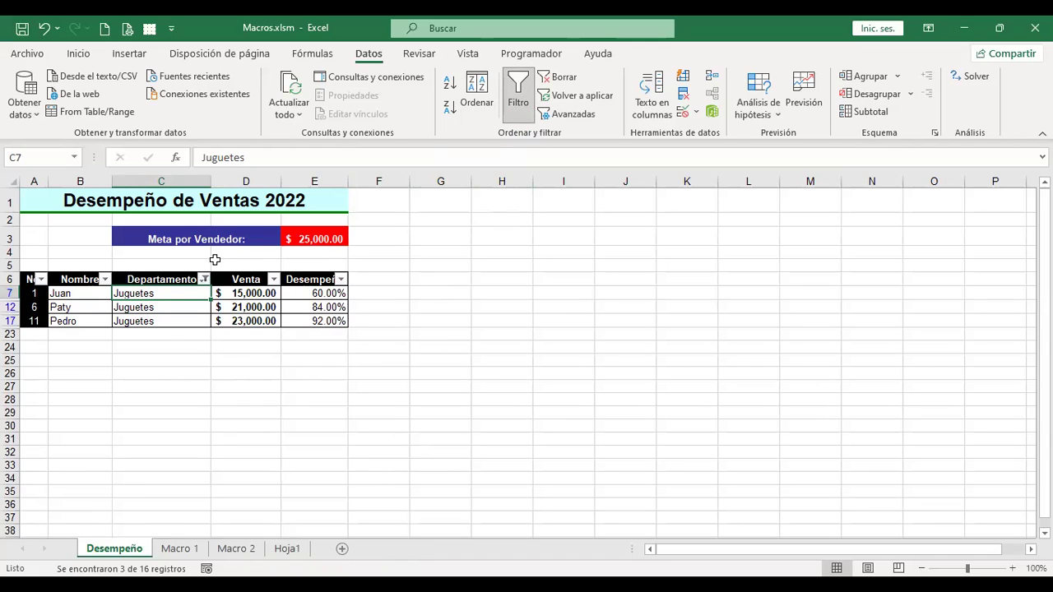
# Step: Turn off the table filtering to show every row again and select the empty cell G7
pyautogui.click(518, 107)
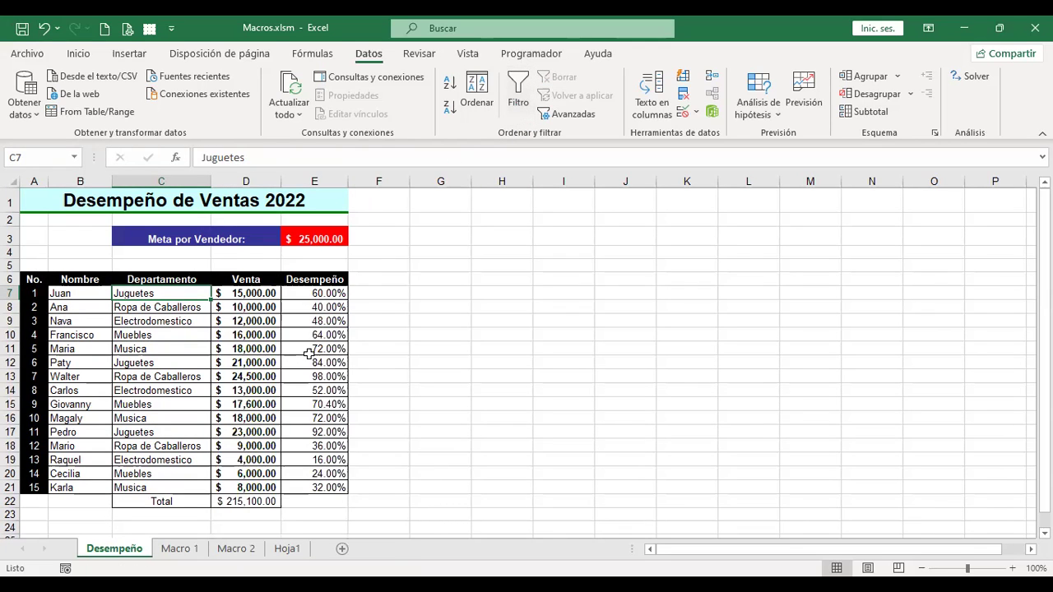
pyautogui.click(435, 294)
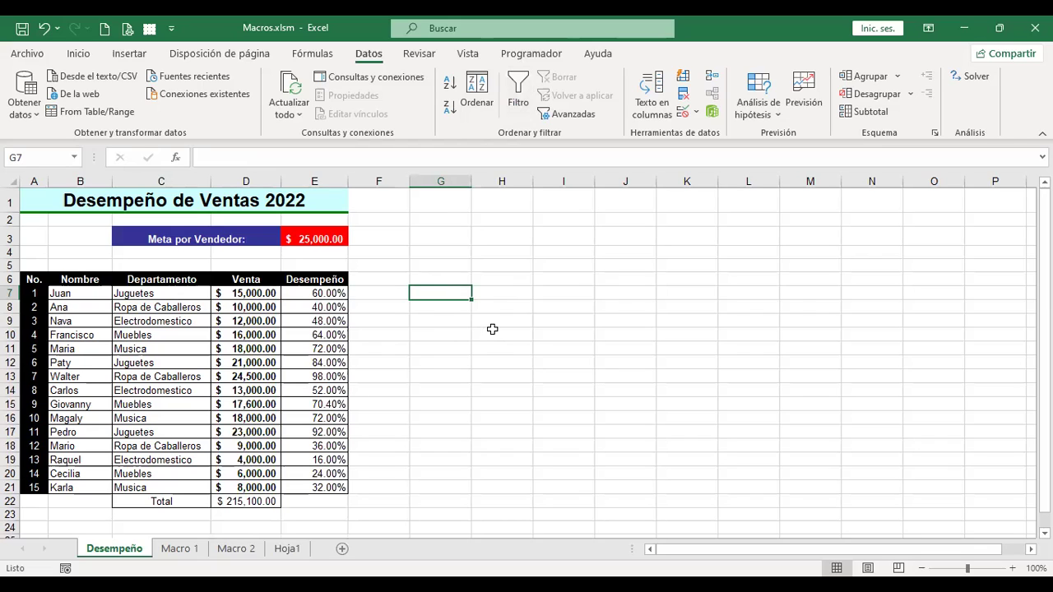
# Step: Choose Macro1 from the list of macros in all open workbooks and start running it step by step
pyautogui.hotkey('alt', 'F11')
pyautogui.click(531, 54)
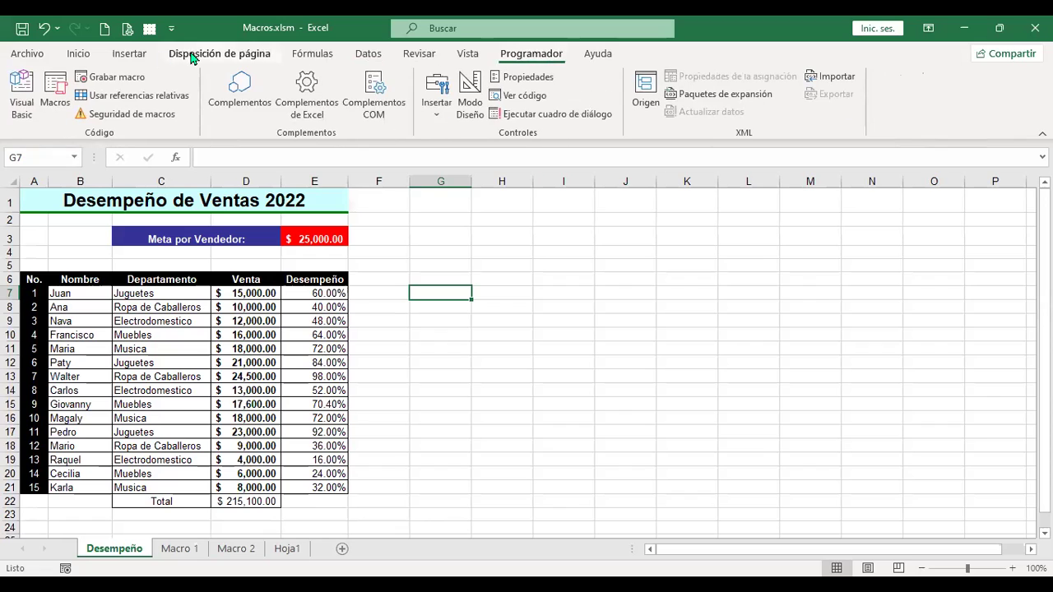
pyautogui.click(55, 88)
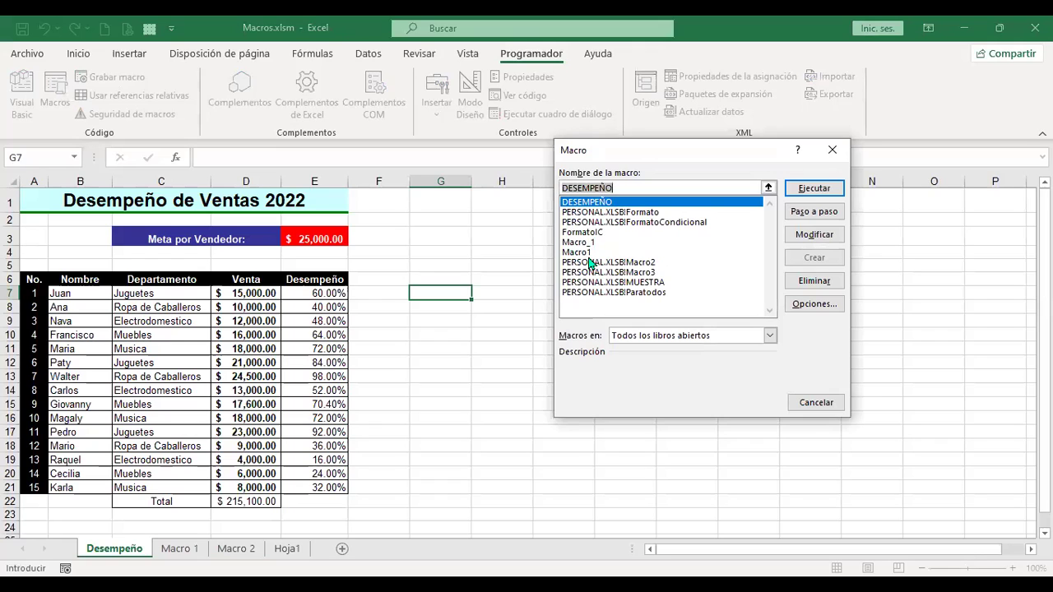
pyautogui.click(605, 231)
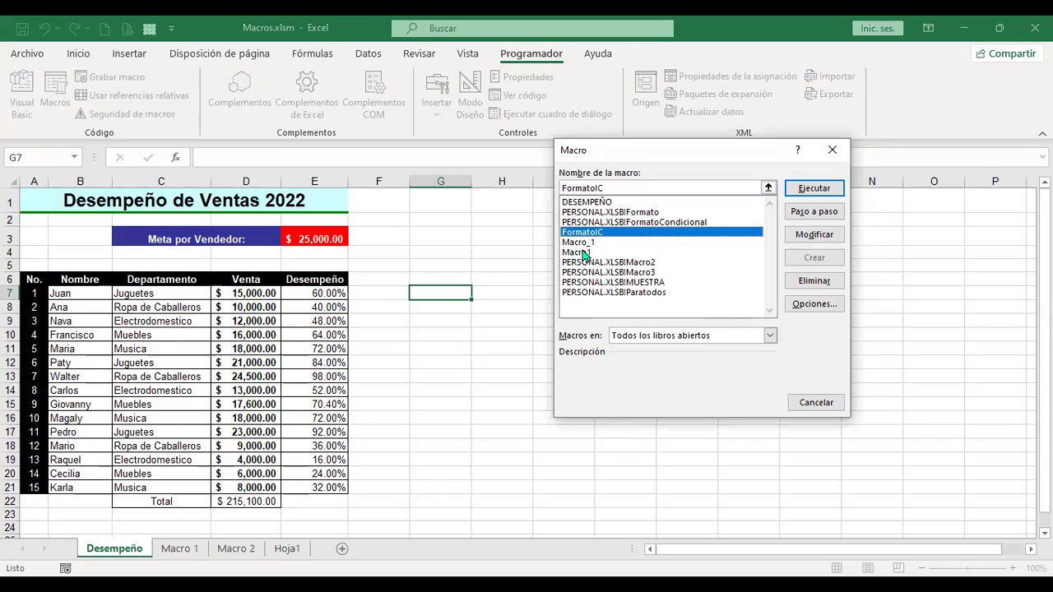
pyautogui.click(577, 253)
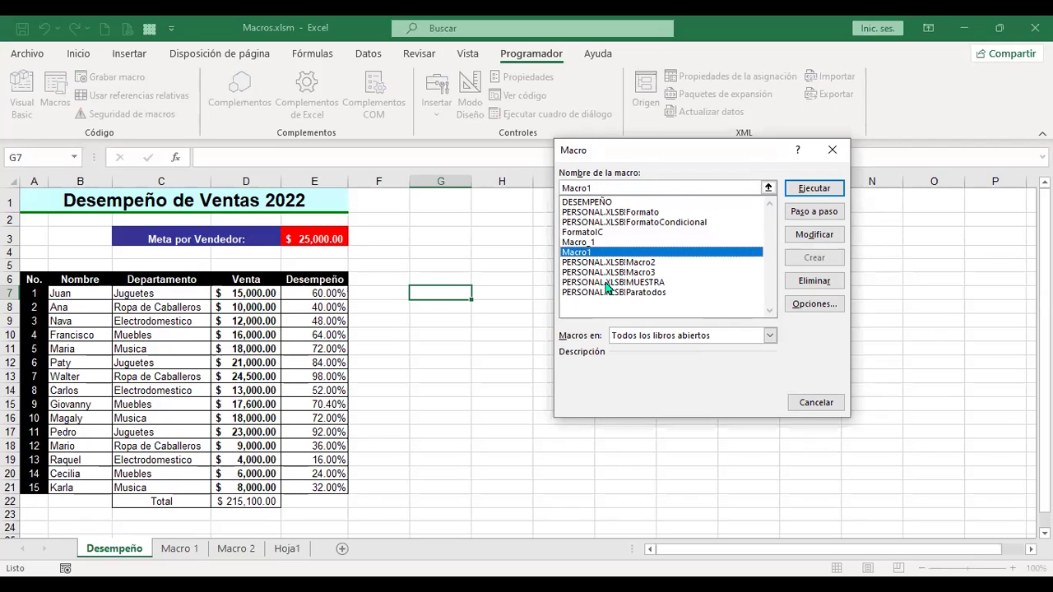
pyautogui.click(820, 214)
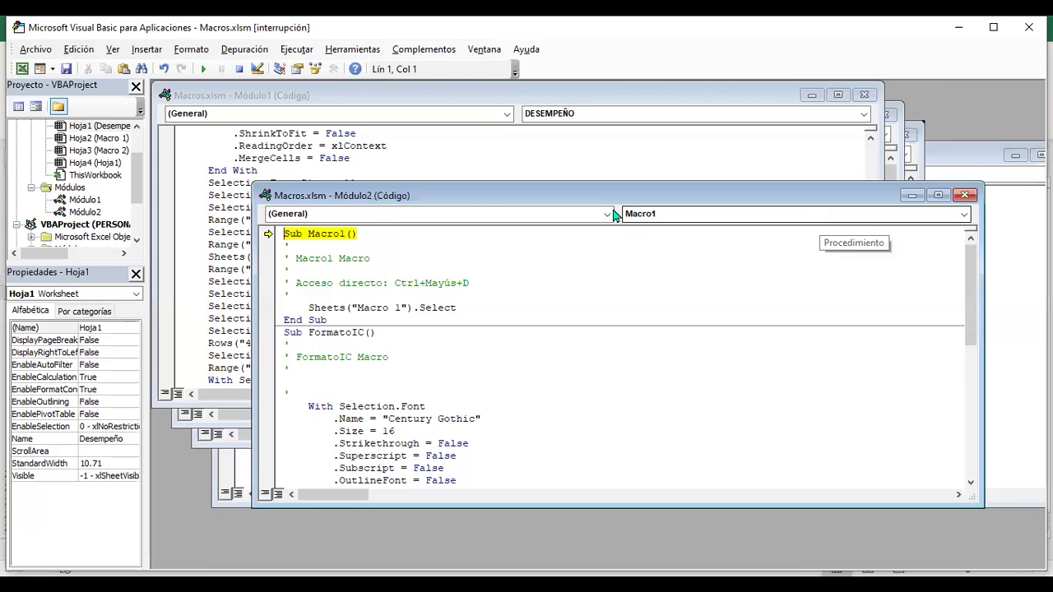